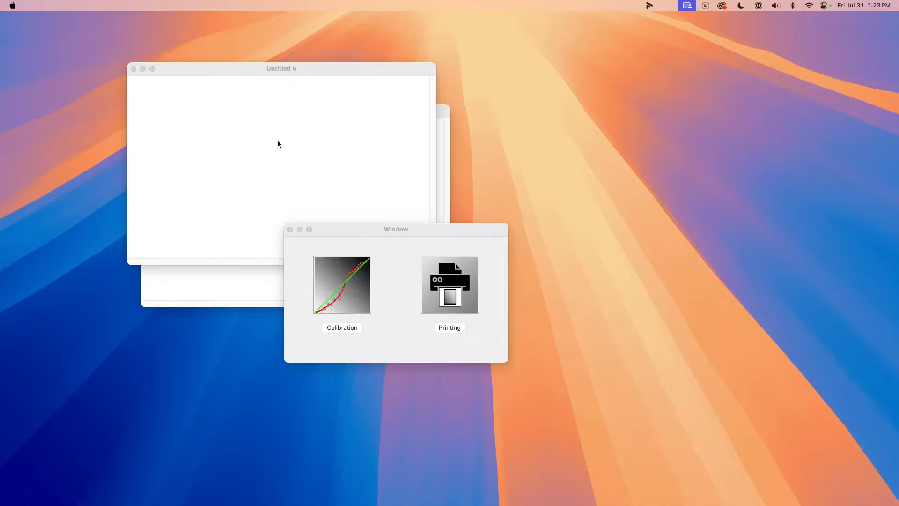
left_click_drag(409, 232, 485, 199)
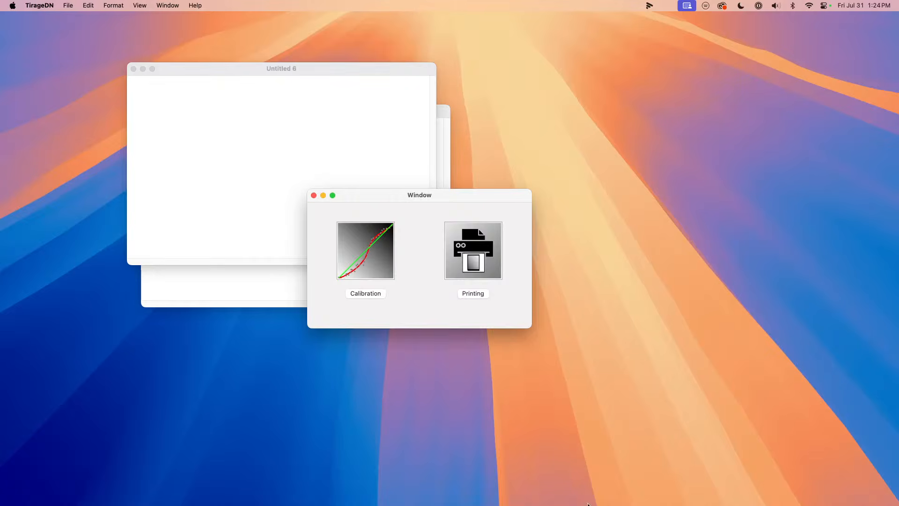
mouse_move(693, 502)
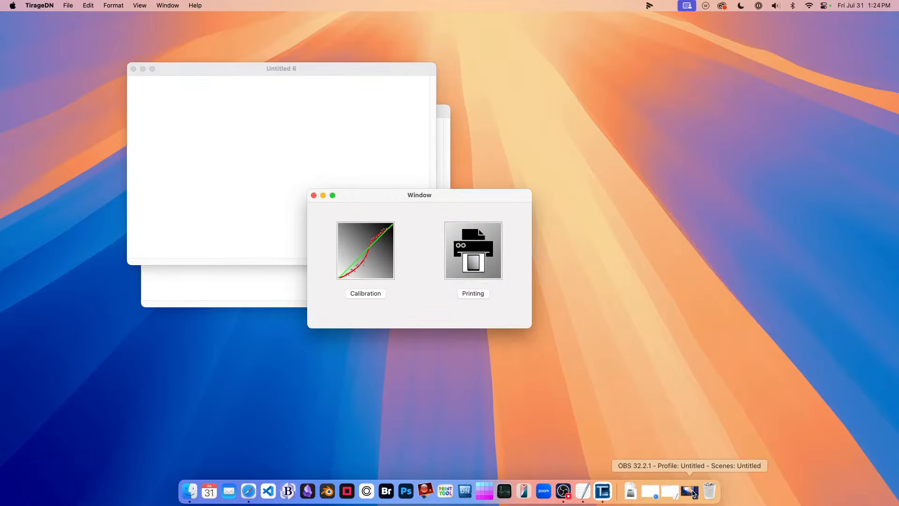
left_click_drag(433, 197, 434, 190)
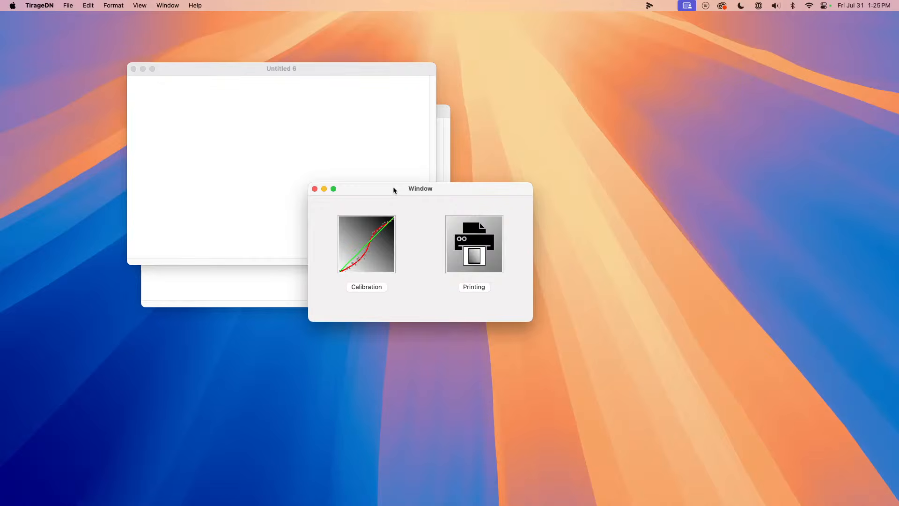
left_click_drag(394, 190, 405, 218)
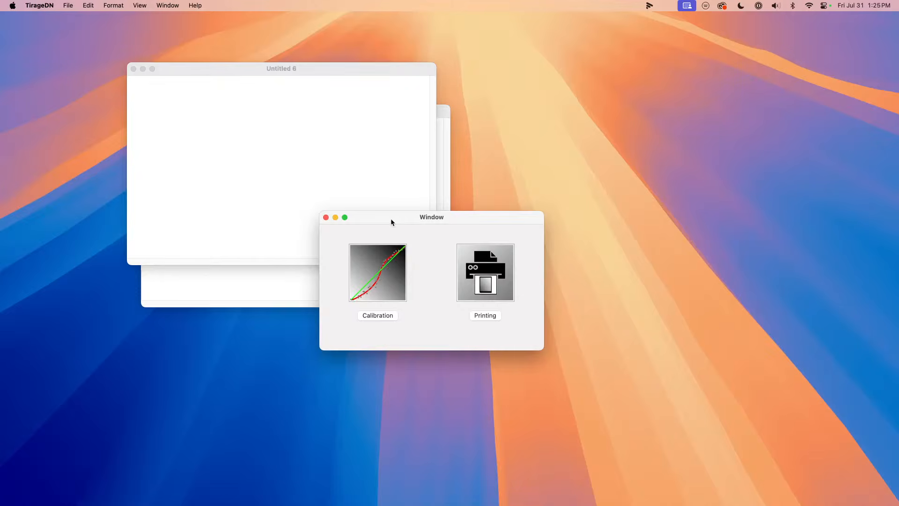
left_click_drag(395, 219, 392, 211)
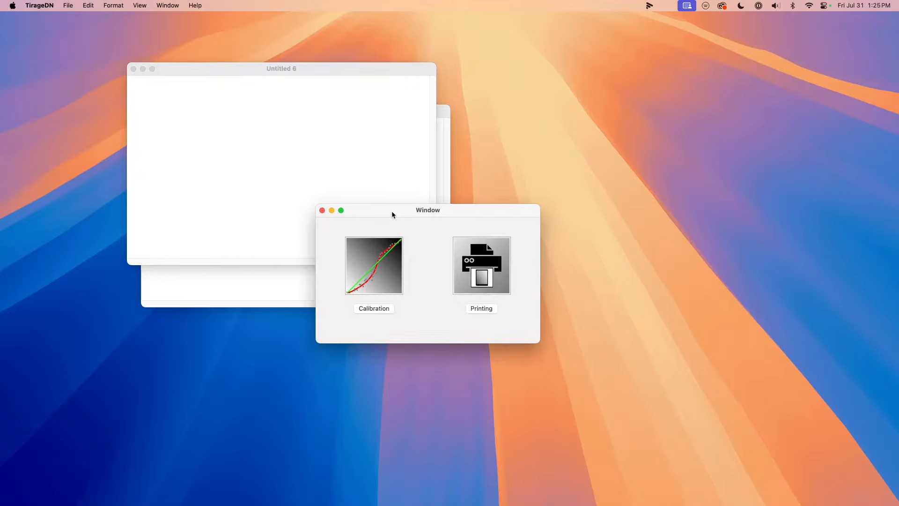
Step: Open the Printing workspace for laying out images
left_click(497, 275)
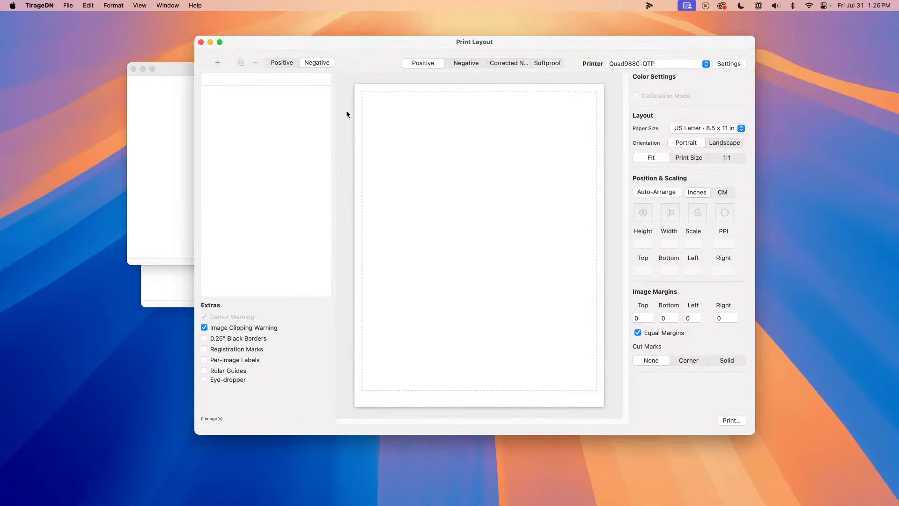
left_click(224, 65)
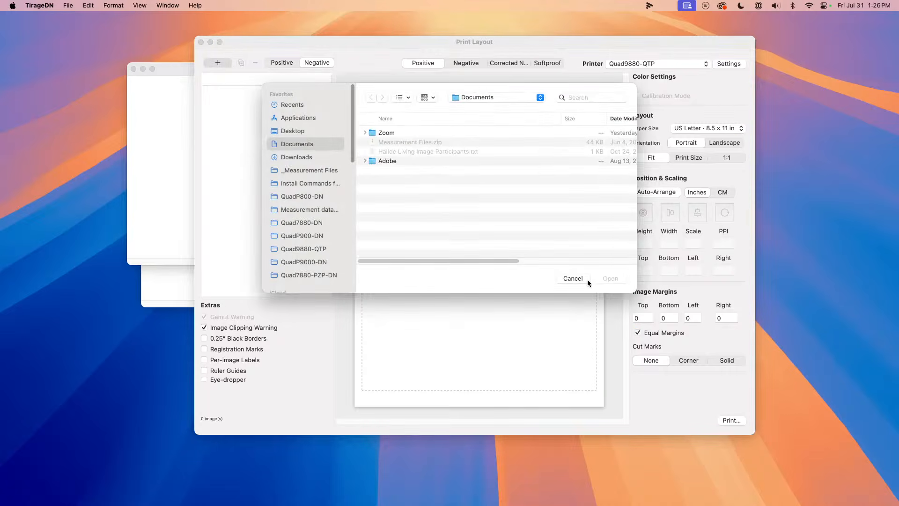
left_click(569, 277)
Step: Load the QTP-ProDN_86x3-Random+51-Grayscale test chart and enlarge the Print Layout window
left_click(68, 6)
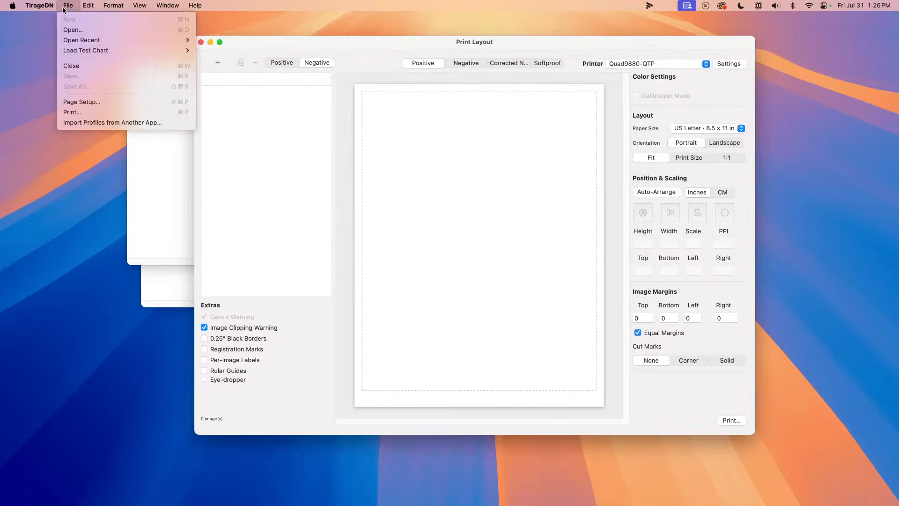
mouse_move(85, 48)
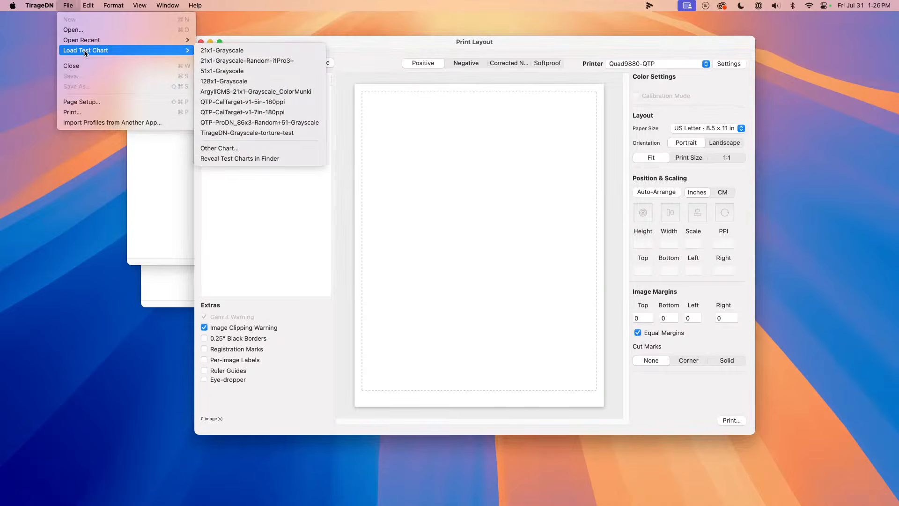
left_click(245, 123)
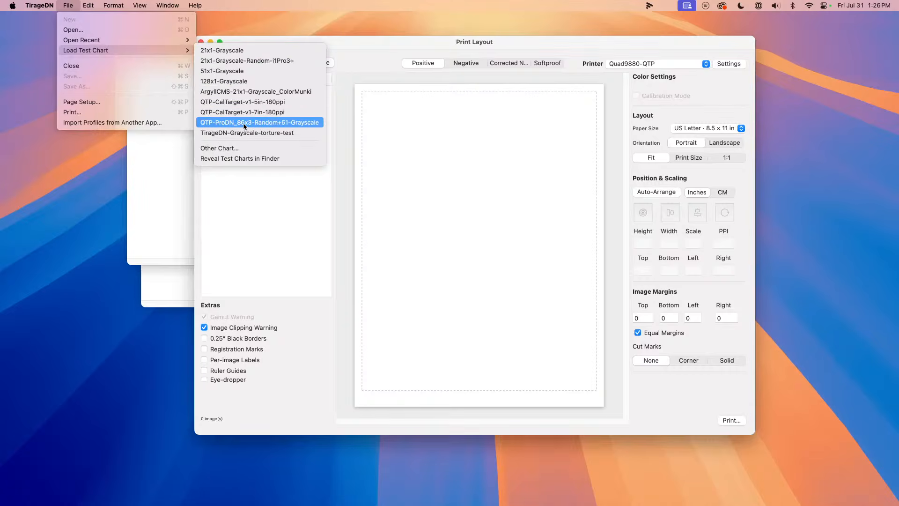
left_click_drag(346, 45, 312, 33)
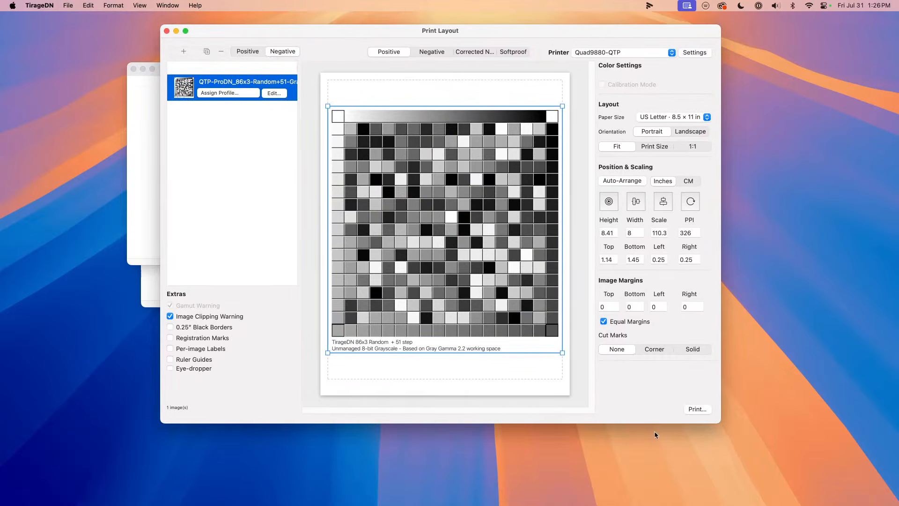
left_click_drag(719, 424, 777, 455)
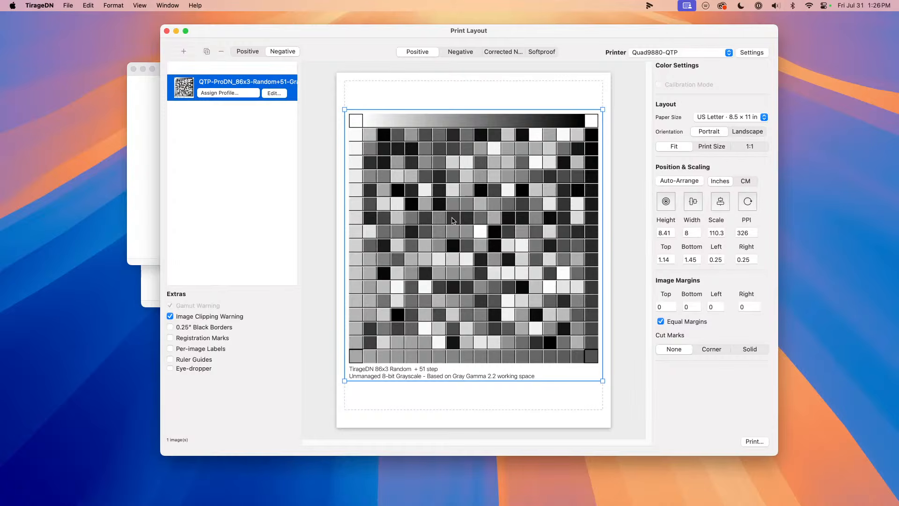
Step: Switch to Photoshop and open its Color Settings
mouse_move(495, 499)
left_click(411, 490)
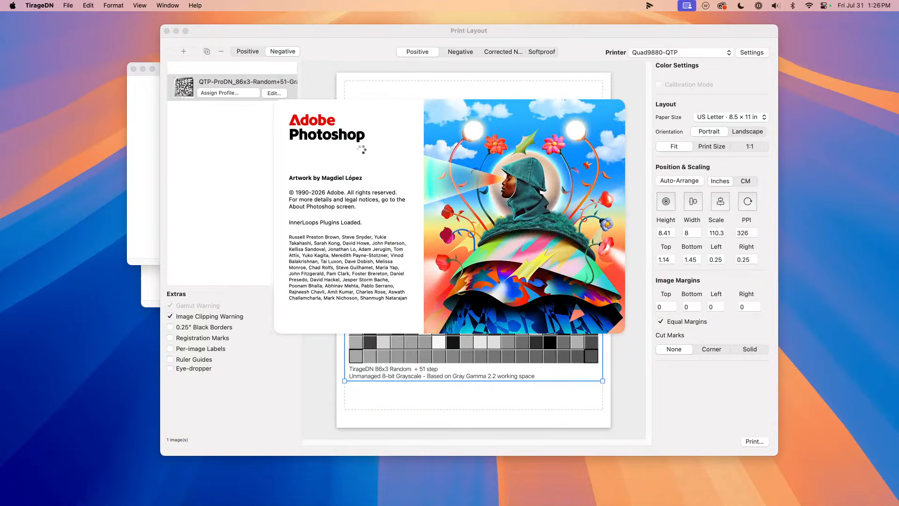
left_click(127, 6)
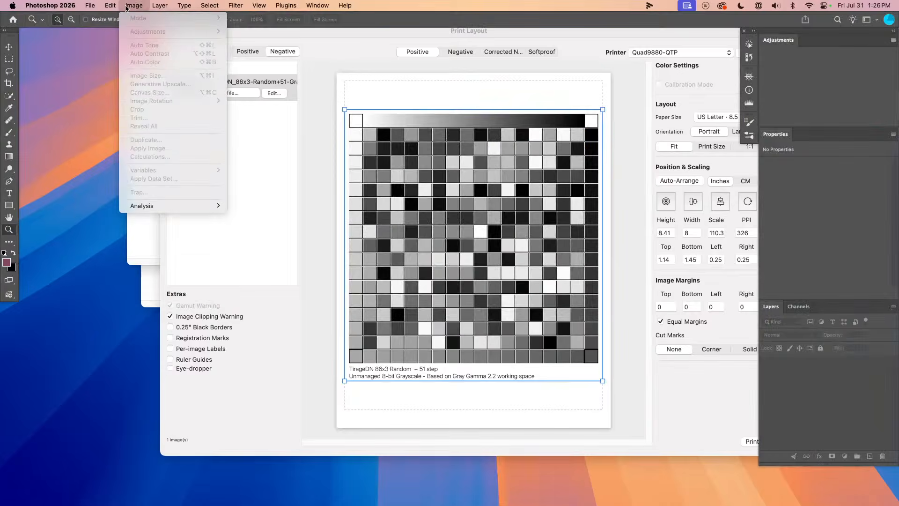
mouse_move(110, 6)
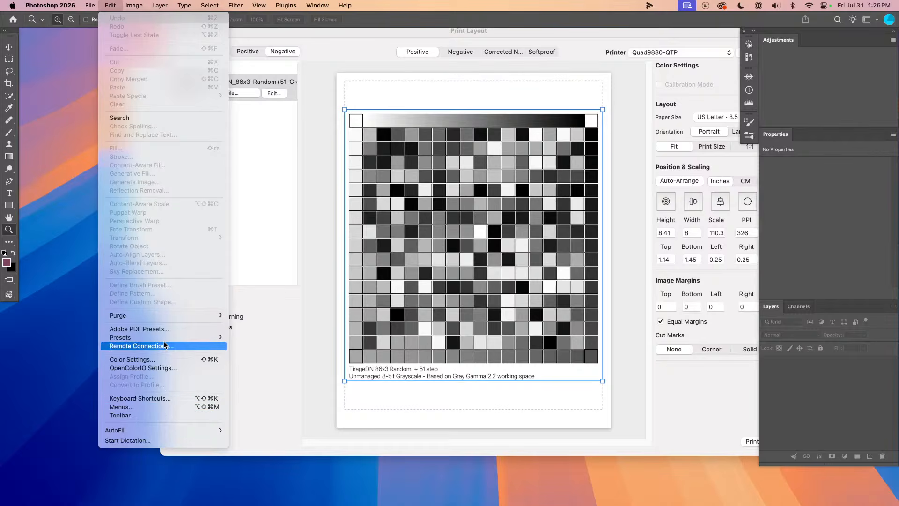
left_click(167, 359)
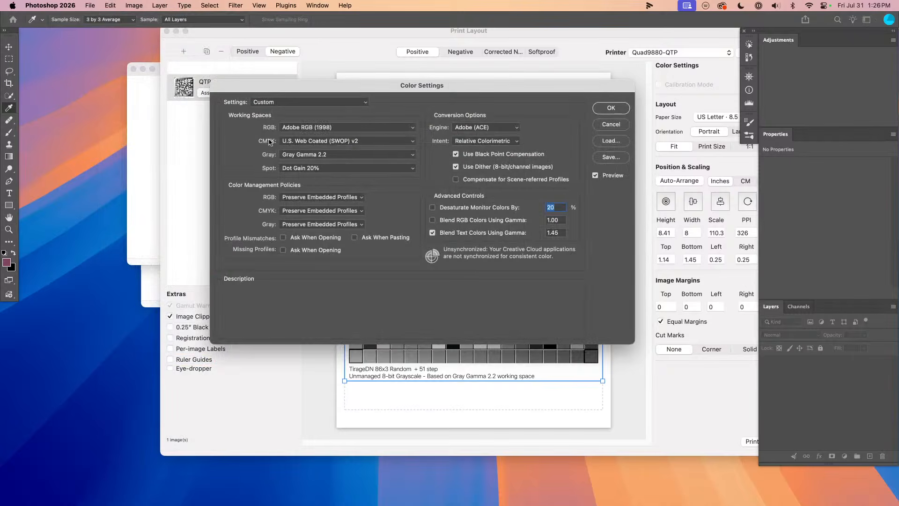
Step: Try the North America Web/Internet and North America Prepress 2 color presets, ending on North America Newspaper
left_click(294, 103)
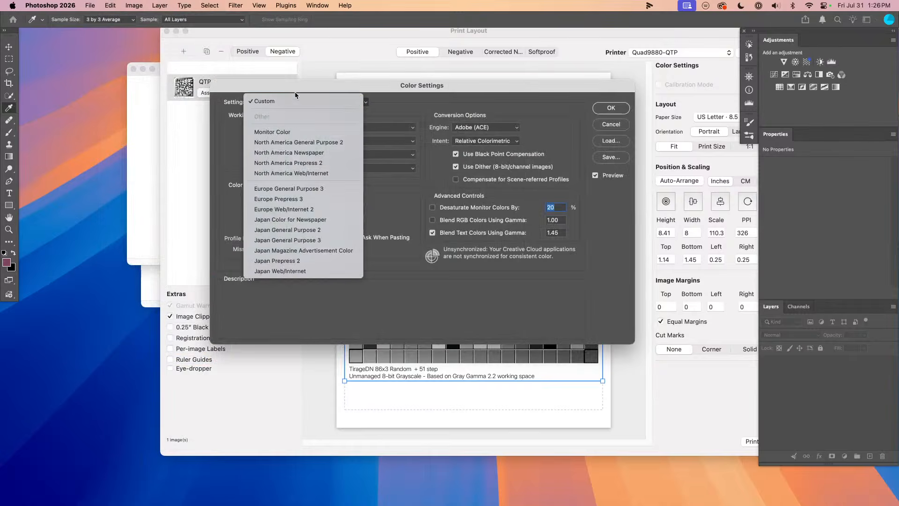
left_click(300, 173)
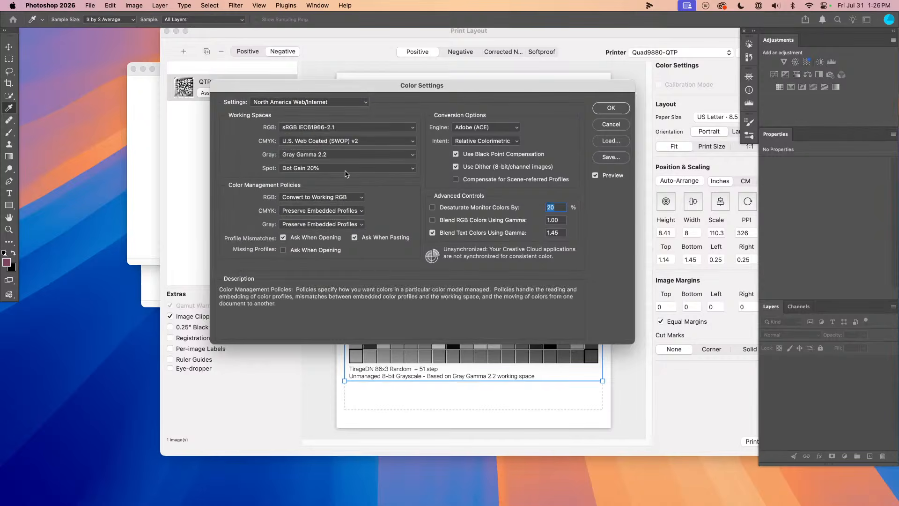
left_click(286, 102)
left_click(289, 92)
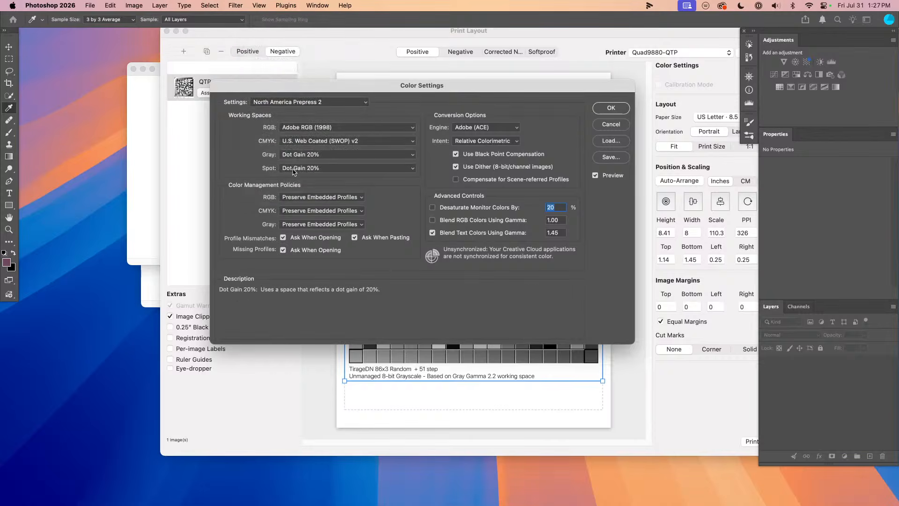
left_click(291, 100)
left_click(291, 91)
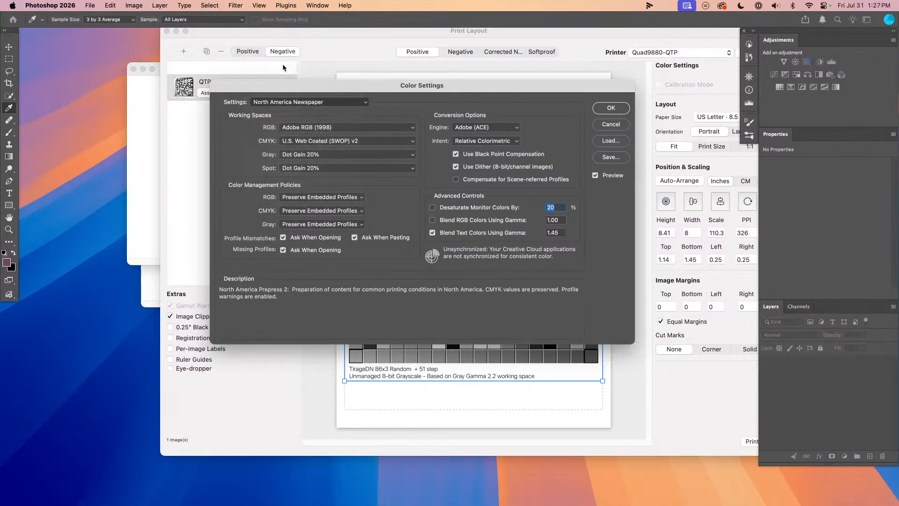
Step: Set the gray working space to Gray Gamma 2.2 and apply the color settings
left_click(292, 154)
left_click(293, 148)
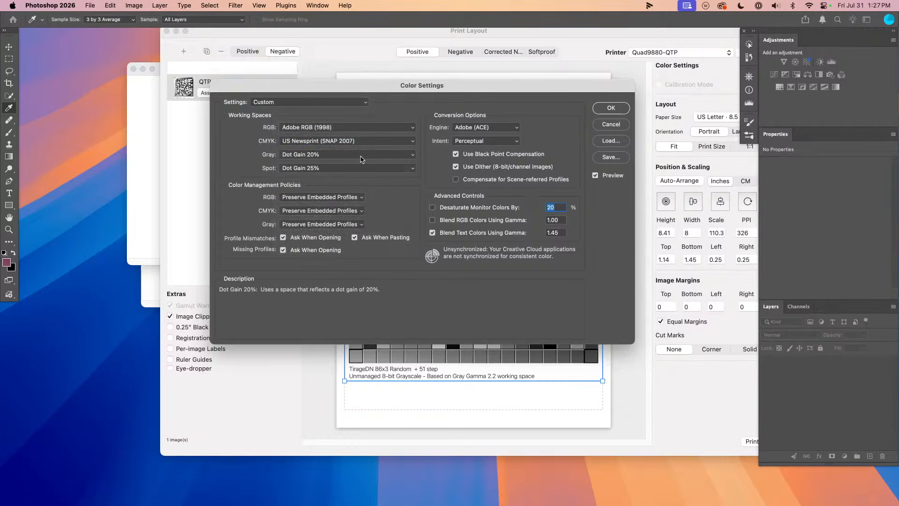
left_click(309, 156)
left_click(322, 195)
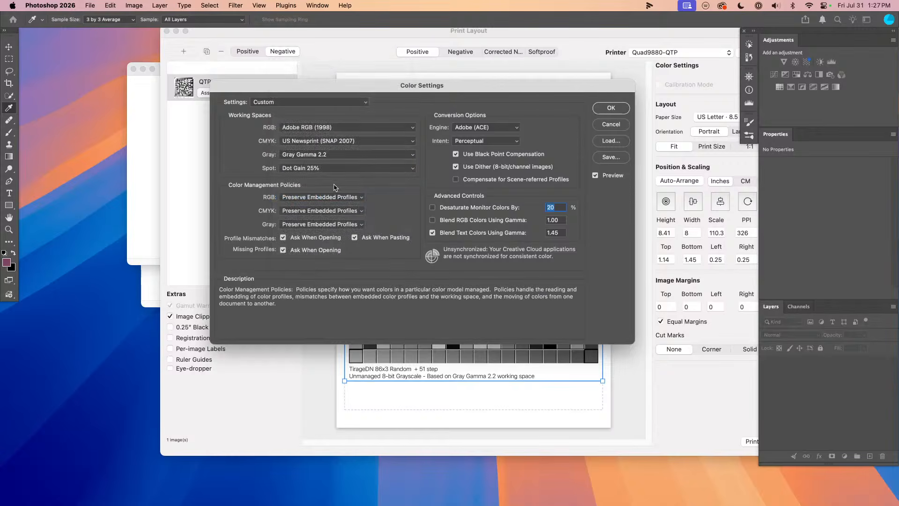
left_click(605, 113)
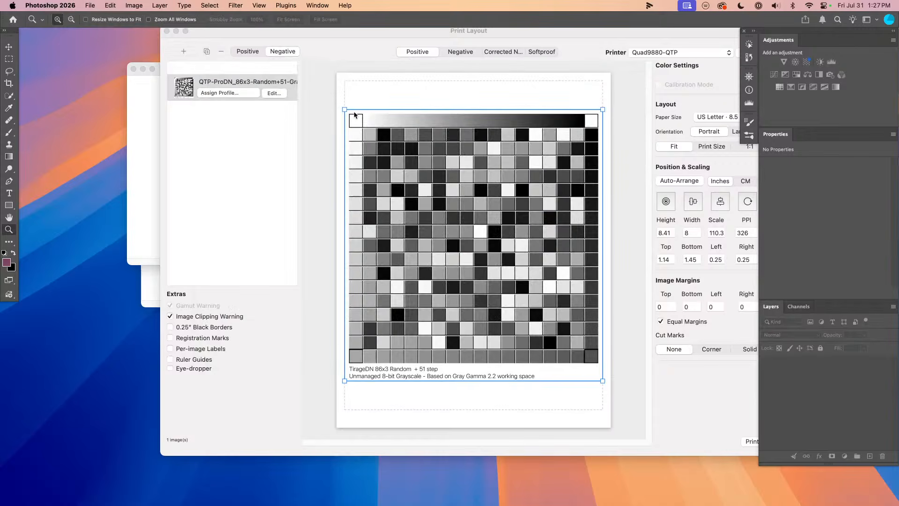
Step: Switch back to TirageDN and preview the test chart as a negative
left_click(459, 99)
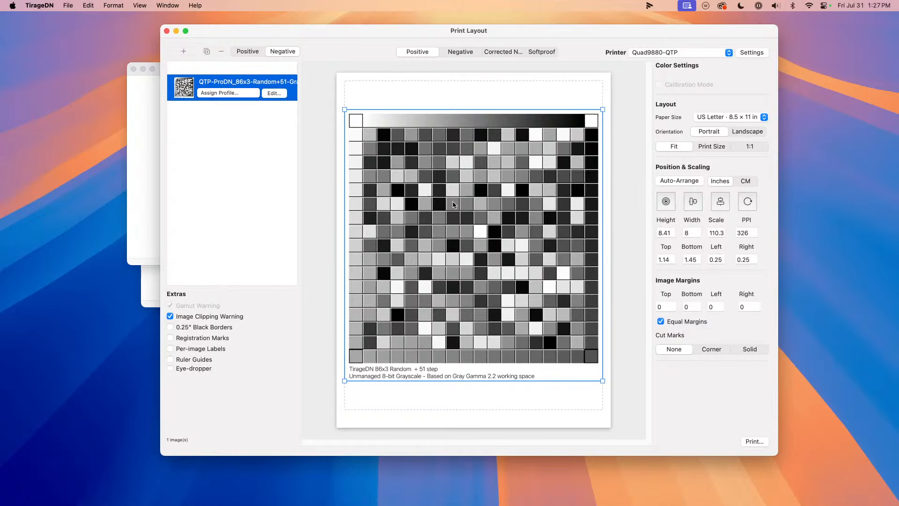
left_click(457, 53)
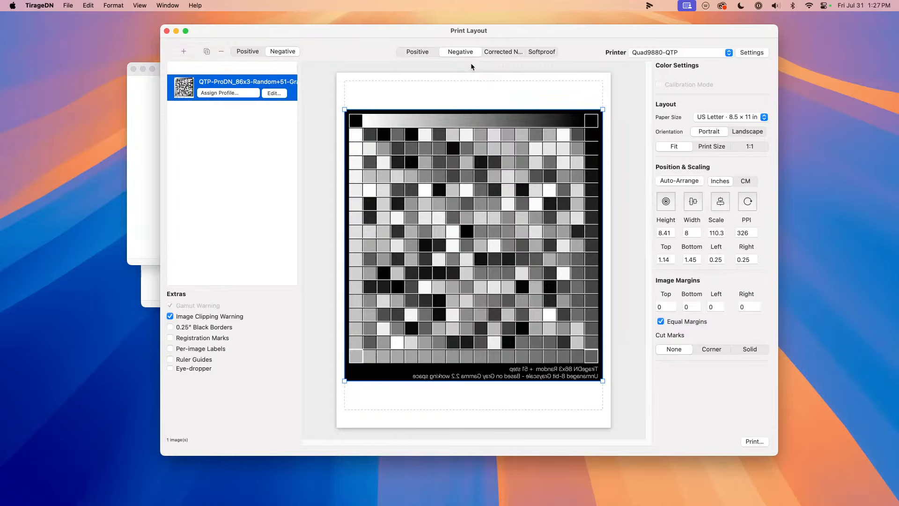
left_click_drag(474, 33, 446, 41)
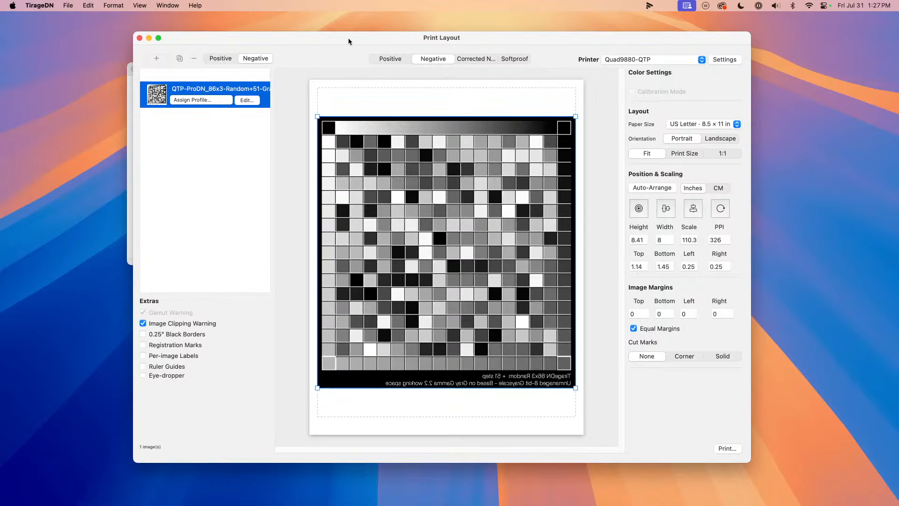
Step: Move the chart to the page's upper-left corner, about 0.34 in from the top edge, and duplicate it
left_click_drag(428, 199, 424, 185)
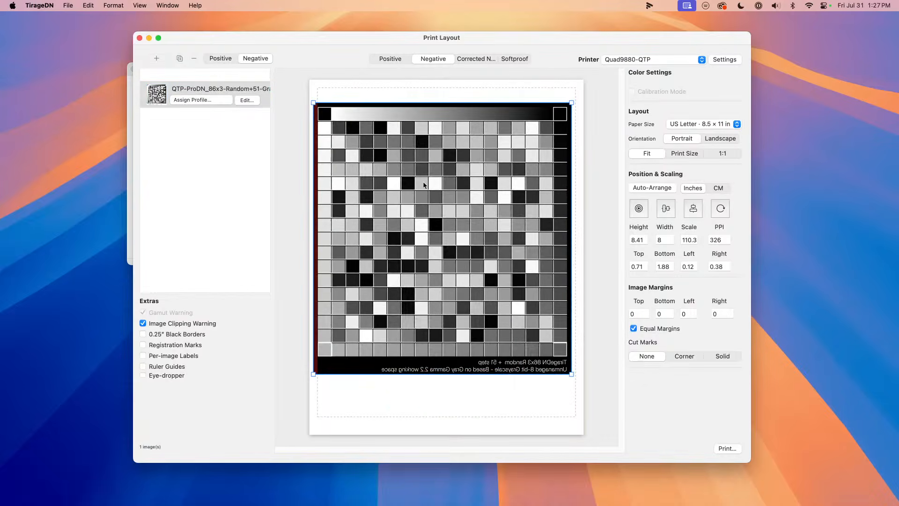
left_click_drag(465, 219, 452, 199)
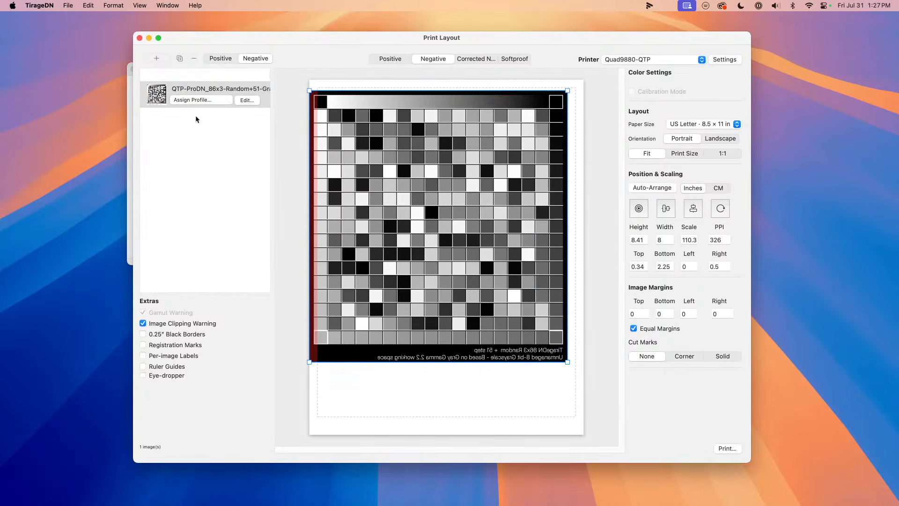
left_click(151, 93)
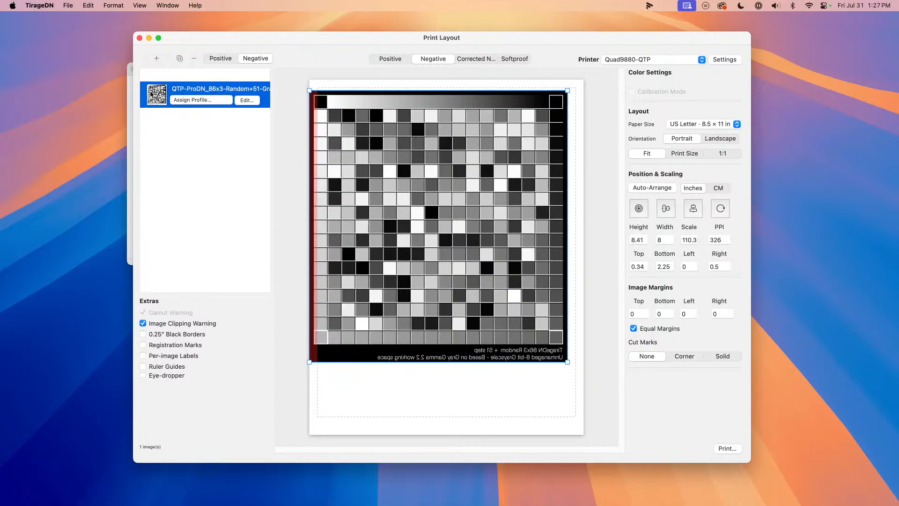
left_click(180, 58)
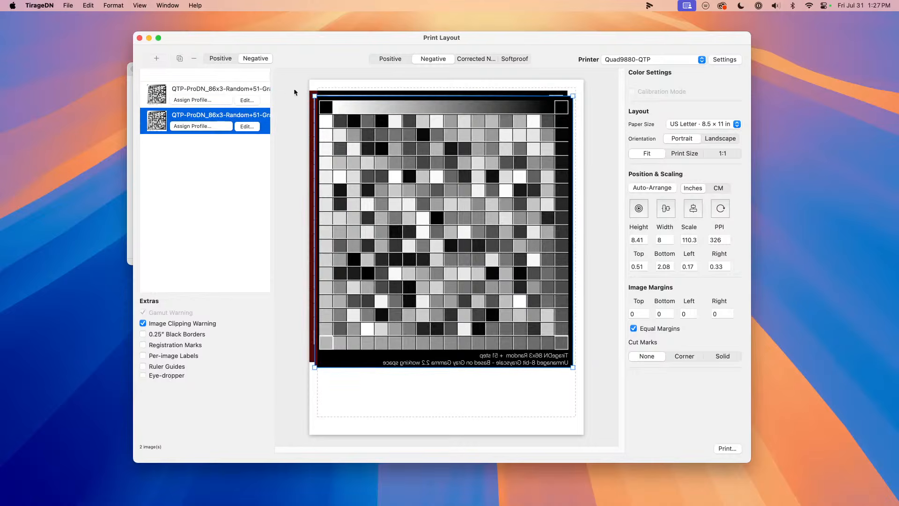
Step: Shrink the duplicate chart to about 5.92 × 6.22 in and the original to about 6.88 × 7.23 in, placing the duplicate lower on the page
left_click_drag(313, 100, 381, 172)
left_click(313, 100)
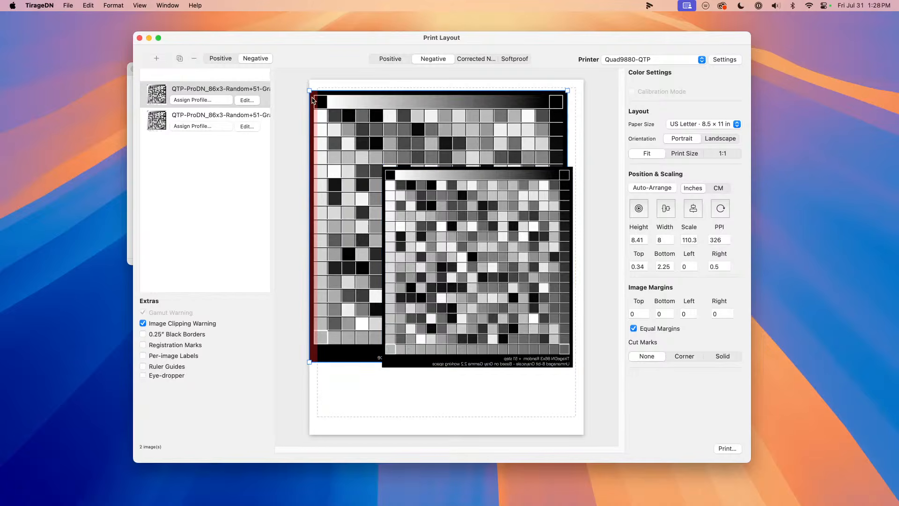
left_click_drag(310, 91, 351, 116)
left_click_drag(456, 248, 424, 314)
left_click_drag(412, 188, 425, 154)
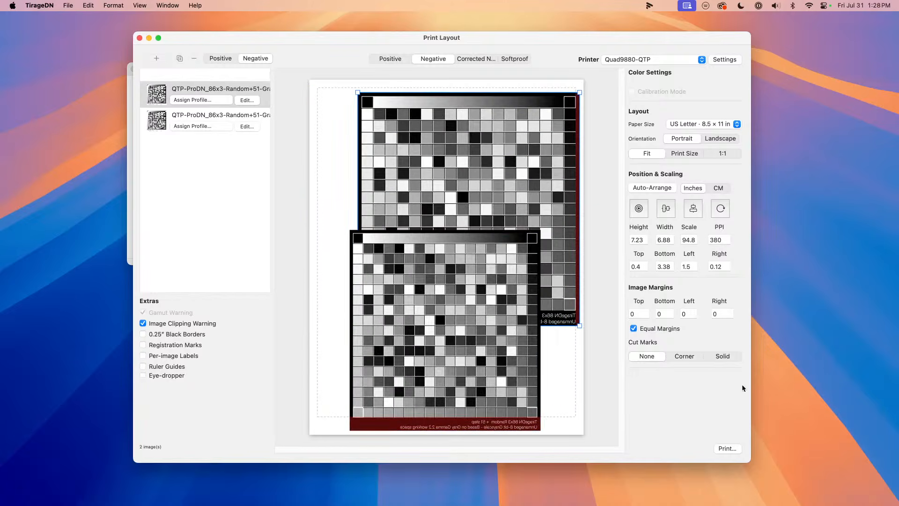
Step: Add 0.25-inch black borders to the charts and shift the duplicate slightly down and the original past the page's left edge
left_click(146, 334)
left_click(500, 310)
left_click_drag(499, 310, 515, 318)
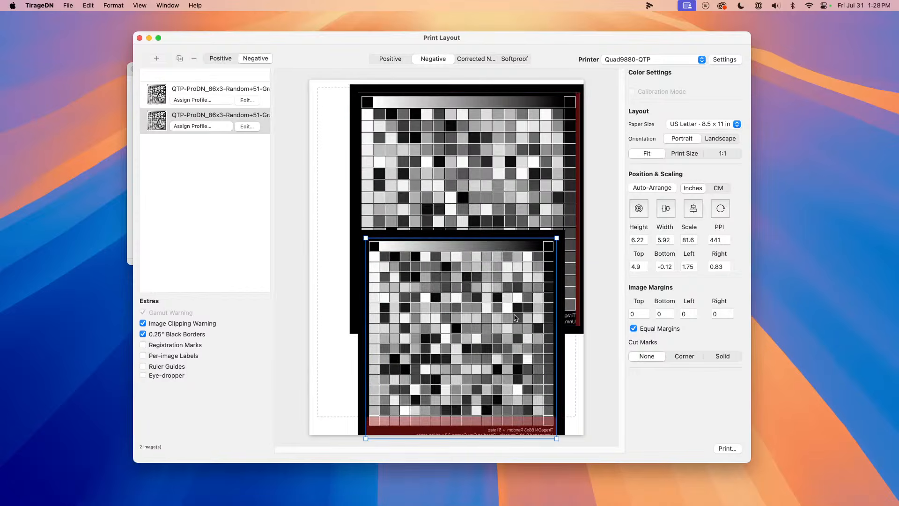
left_click_drag(507, 147, 446, 151)
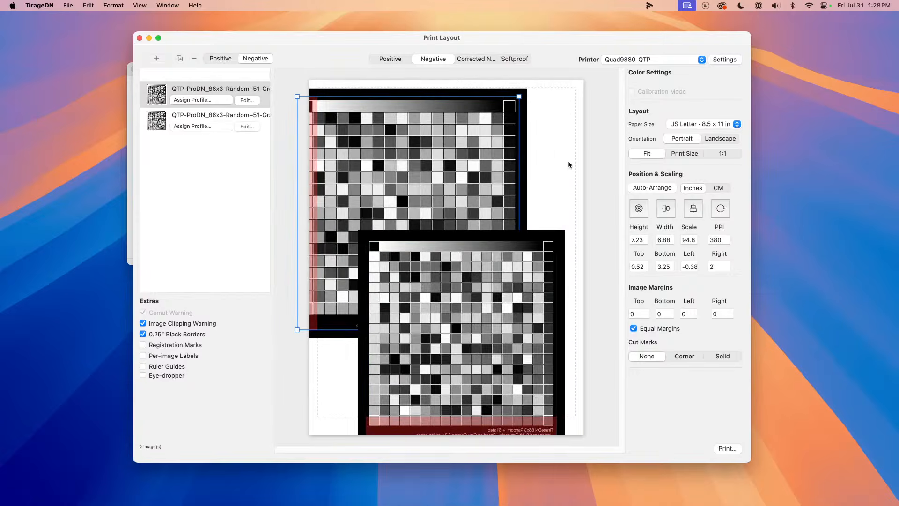
Step: Select both charts and center them vertically on the page's printable area
left_click_drag(585, 150, 472, 255)
left_click_drag(492, 189, 487, 136)
left_click(667, 210)
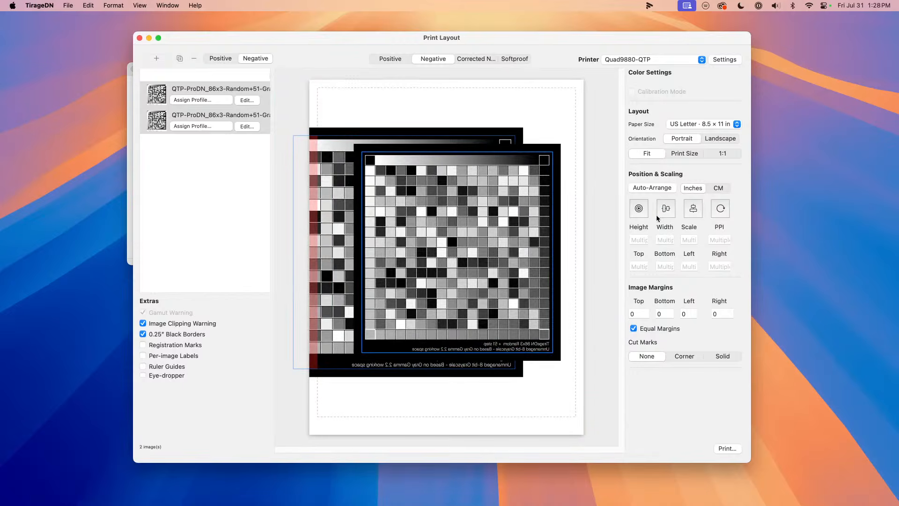
Step: Apply equal 0.5-inch image margins to both selected charts and move them together toward the page's upper-right area
left_click_drag(463, 289, 508, 326)
left_click(639, 314)
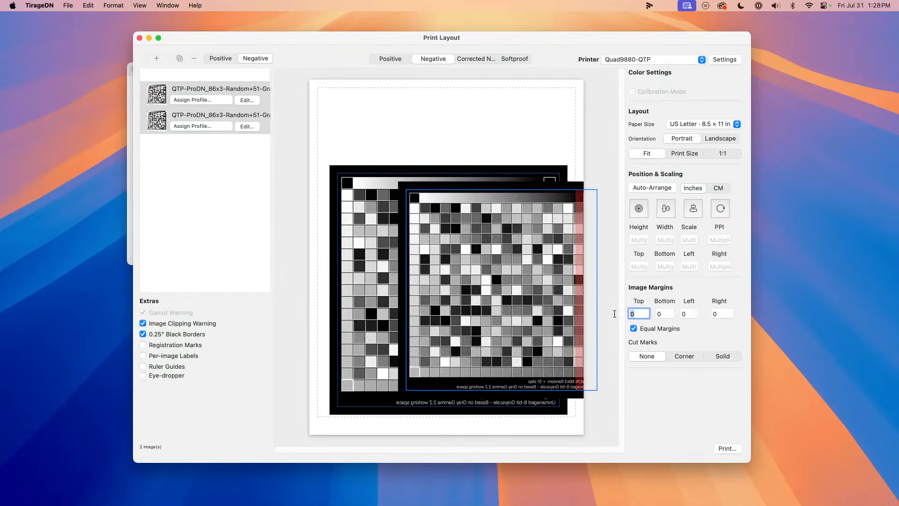
type("0.5")
key("Tab")
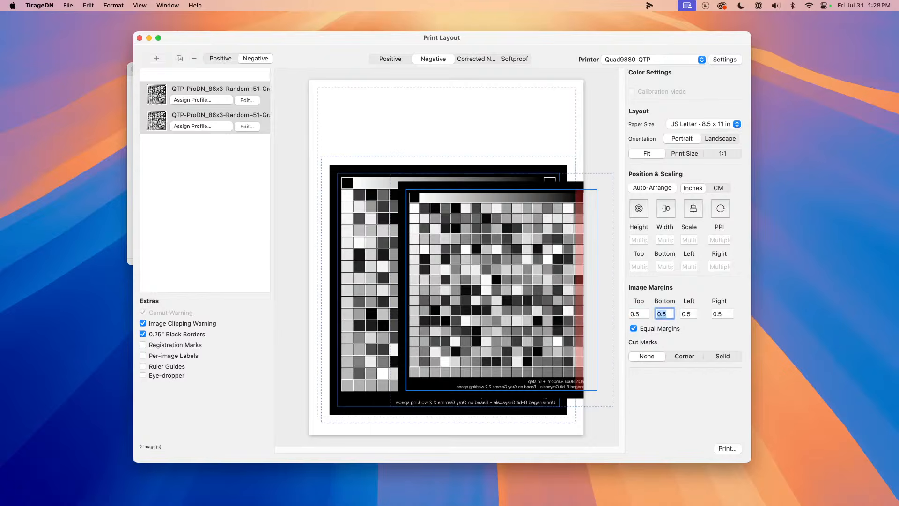
left_click_drag(464, 325, 480, 249)
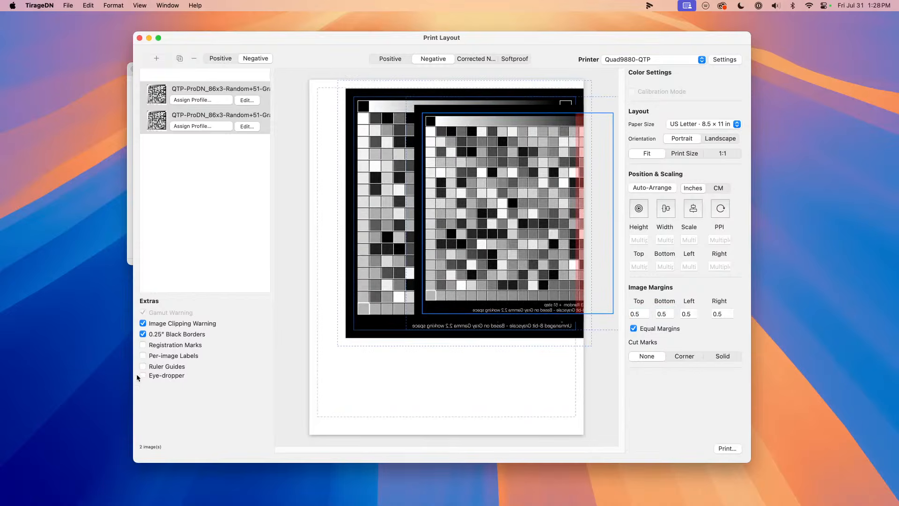
Step: Turn on per-image labels and compare the page's positive and negative previews, ending on the negative with nothing selected
left_click(143, 356)
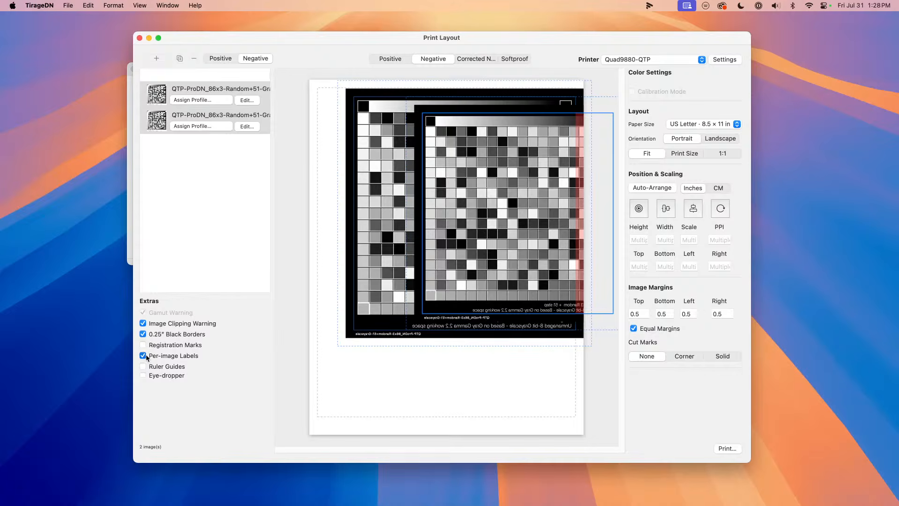
left_click(382, 61)
left_click(437, 58)
left_click(513, 211)
left_click(474, 363)
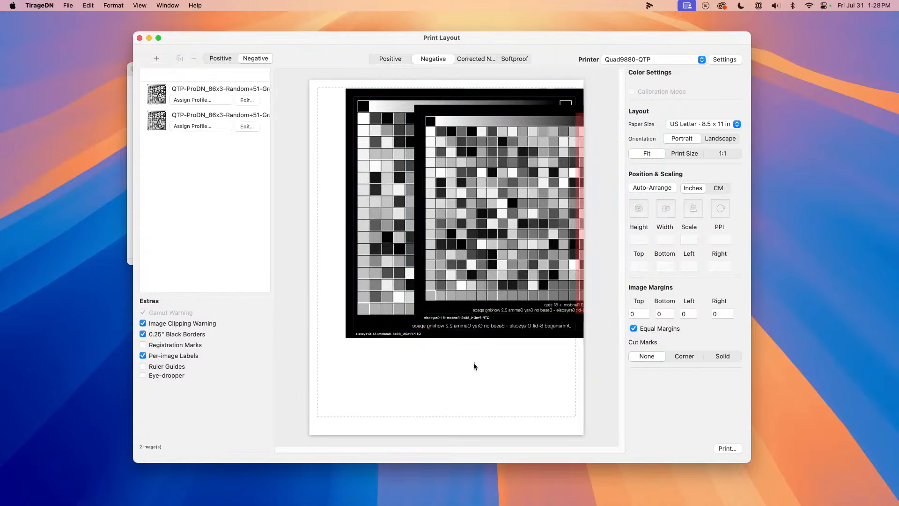
Step: Move the smaller chart to the lower-left part of the page and deselect it
left_click_drag(485, 281, 465, 333)
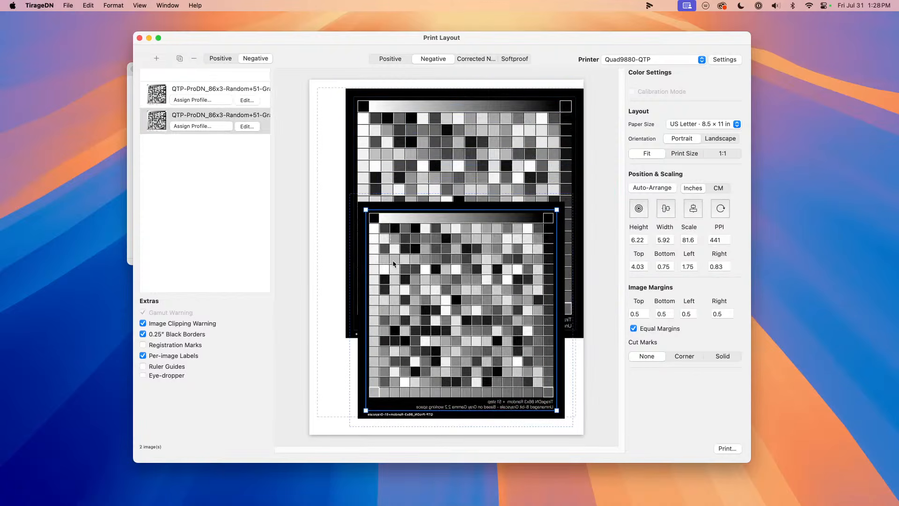
left_click_drag(374, 267, 352, 253)
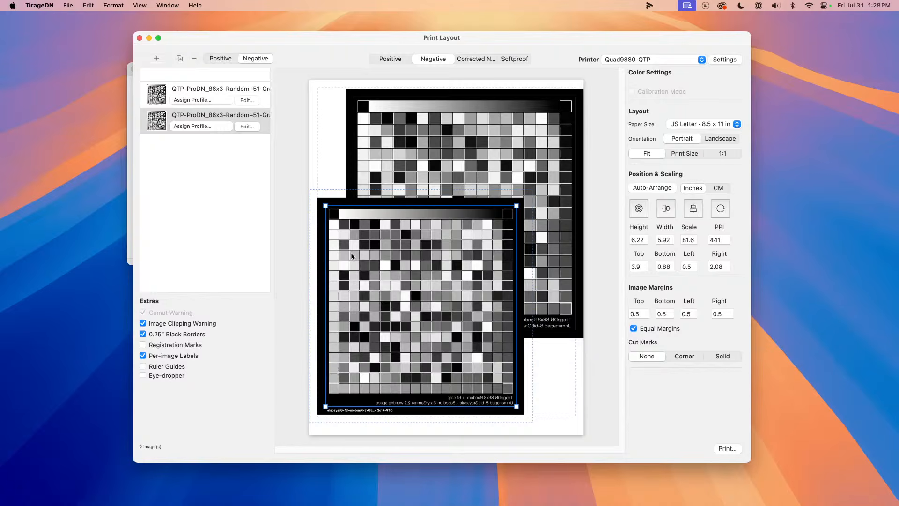
left_click(342, 117)
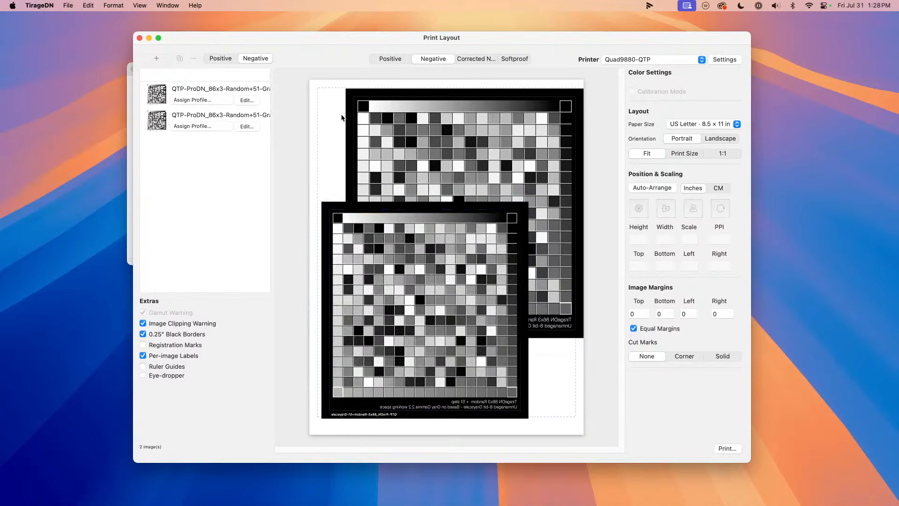
Step: Select both charts and remove them from the layout
key("super+a")
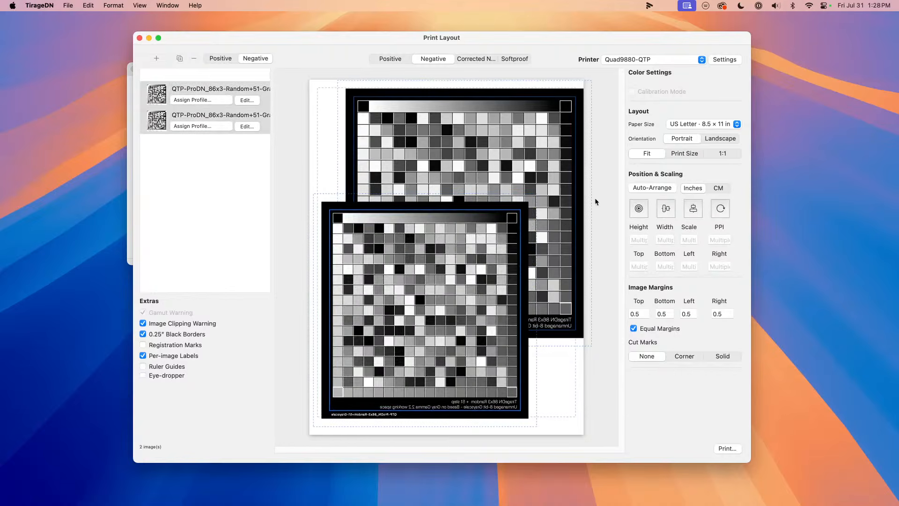
left_click(210, 136)
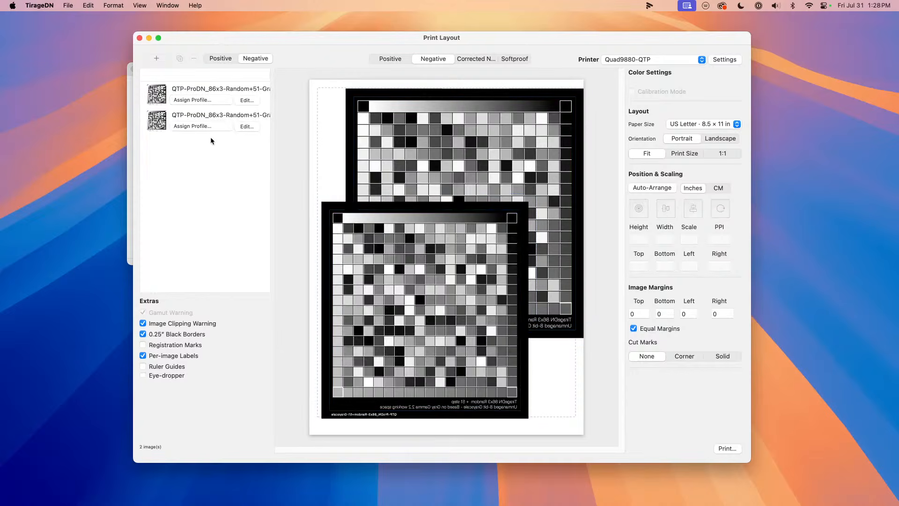
key("super+a")
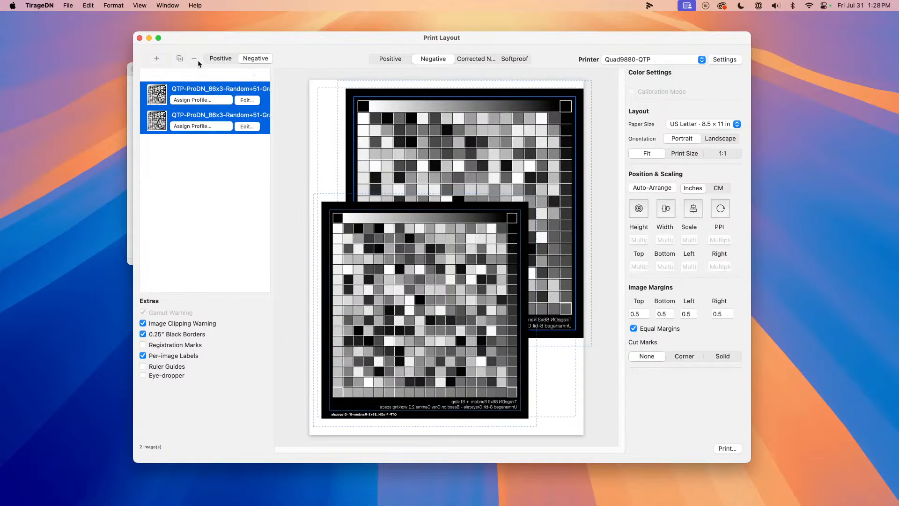
left_click(196, 59)
left_click_drag(420, 37, 481, 54)
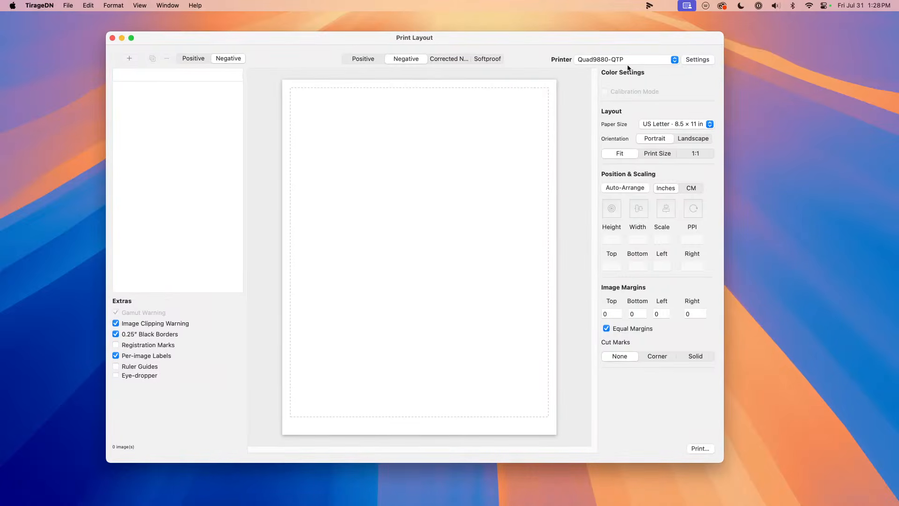
Step: Examine the printers offered in Print Layout without changing the selected one
left_click(626, 60)
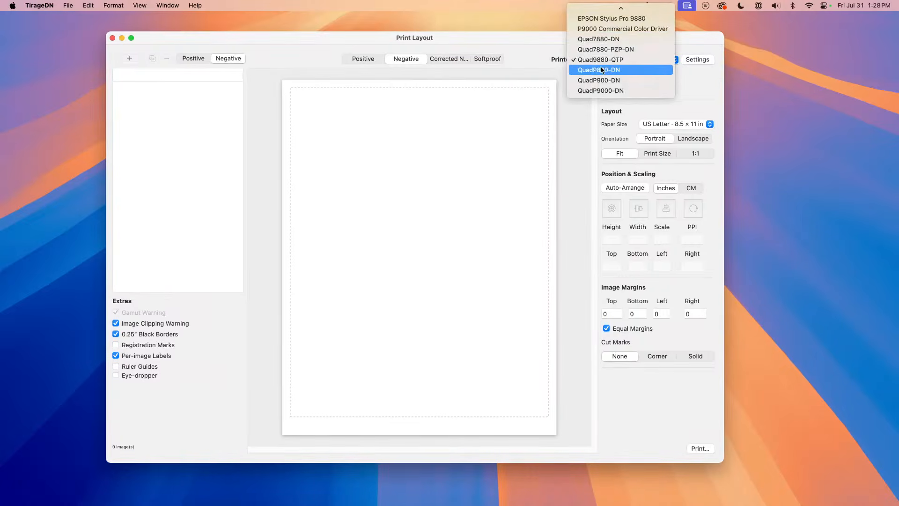
left_click(579, 133)
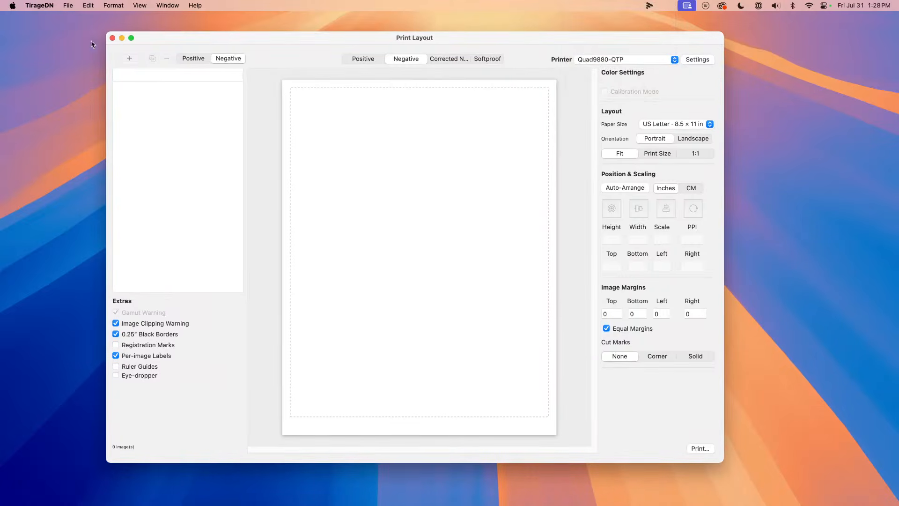
left_click(45, 5)
left_click(46, 7)
left_click(598, 60)
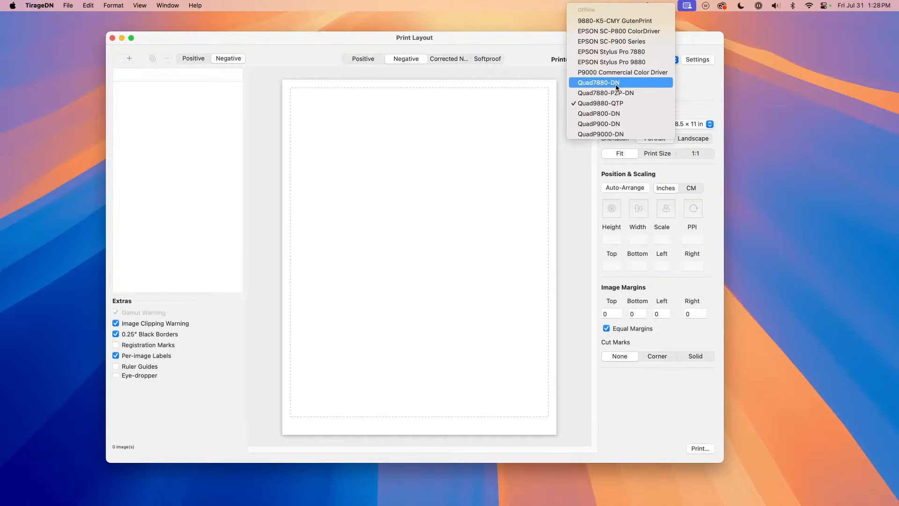
left_click(594, 161)
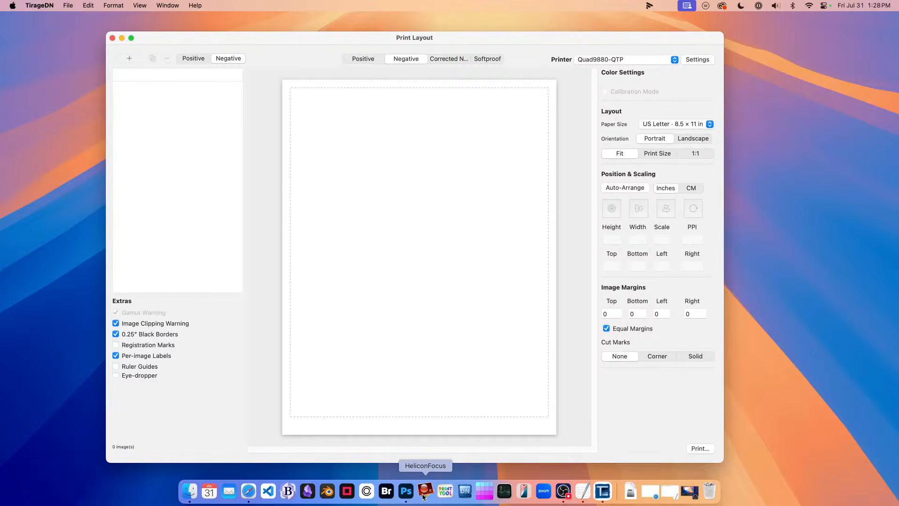
Step: Switch to Print-Tool, examine its printer list for comparison, and close its window without changing the printer
left_click(445, 491)
left_click(793, 37)
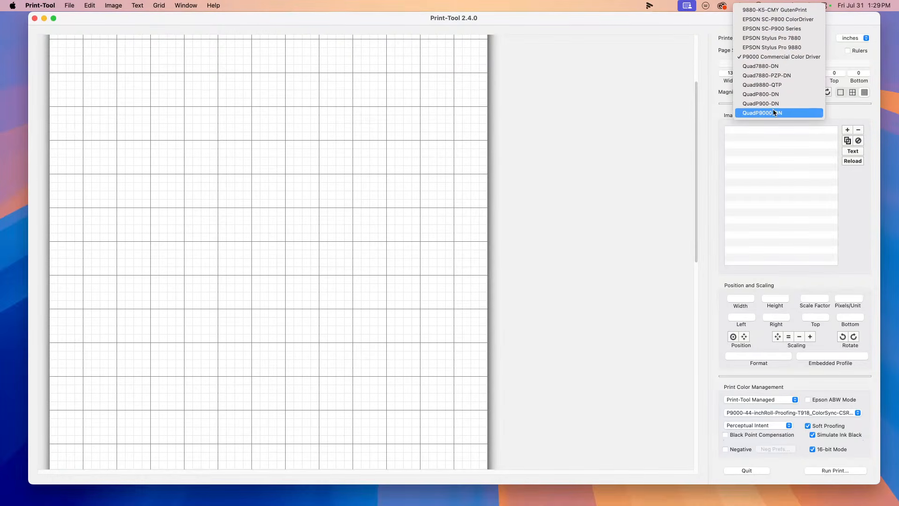
left_click(741, 55)
left_click(770, 37)
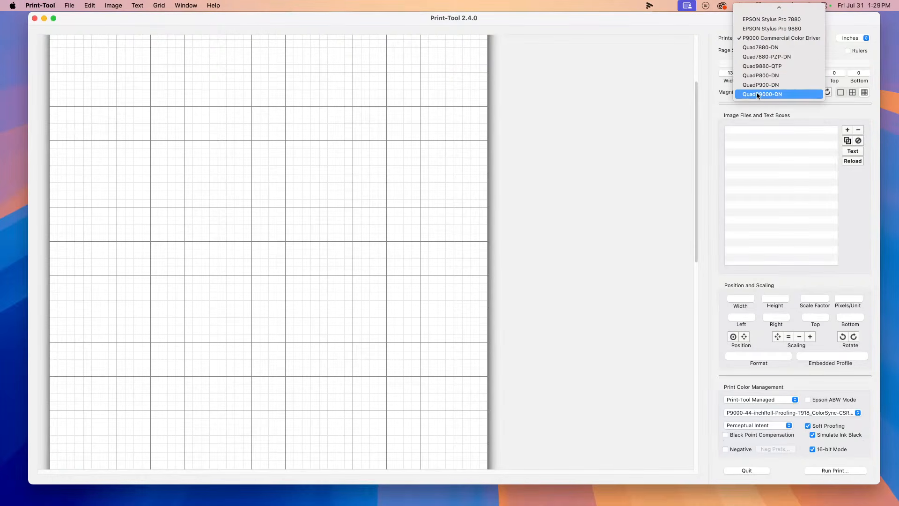
left_click(575, 94)
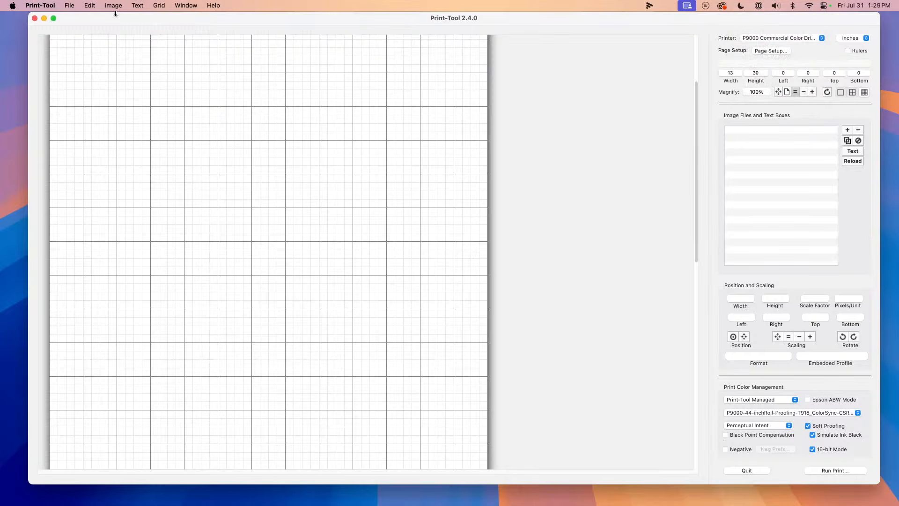
left_click(34, 18)
Step: Check Print Layout's printer list again in TirageDN, keeping Quad9880-QTP
left_click(673, 58)
left_click(671, 60)
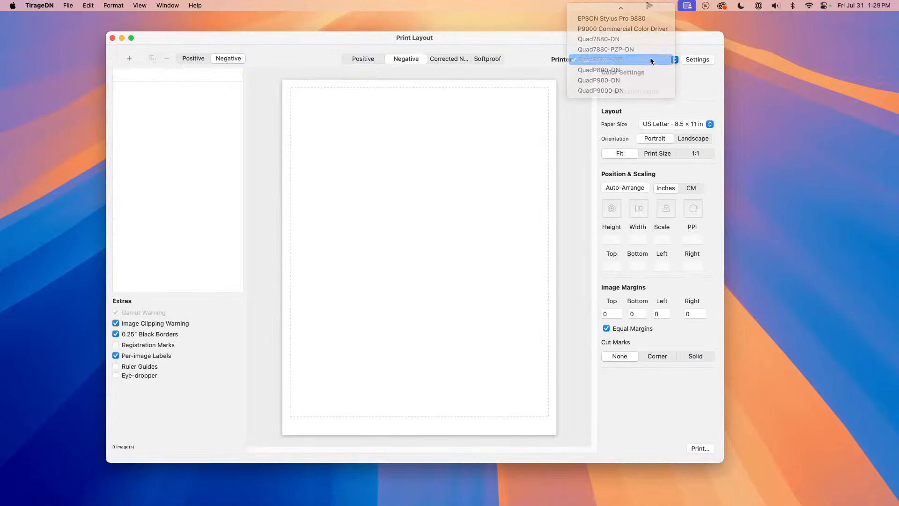
left_click(608, 59)
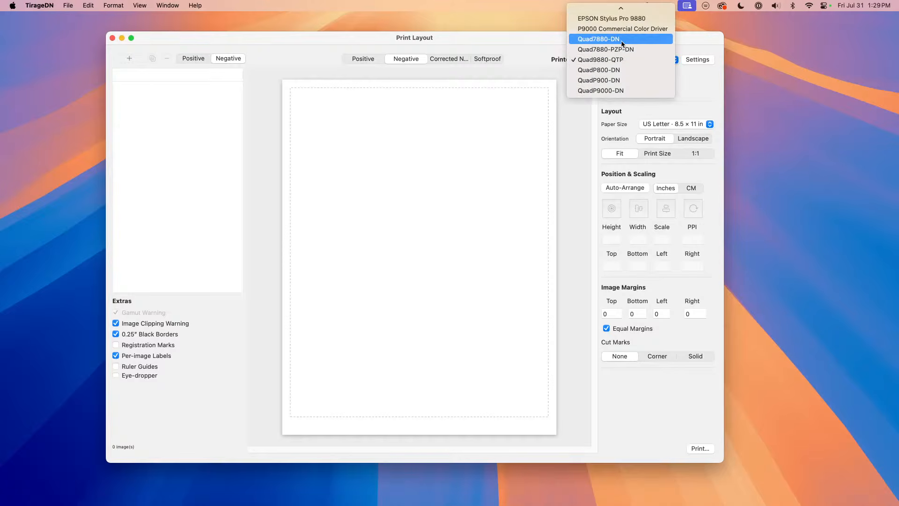
left_click(507, 142)
left_click_drag(345, 41, 362, 35)
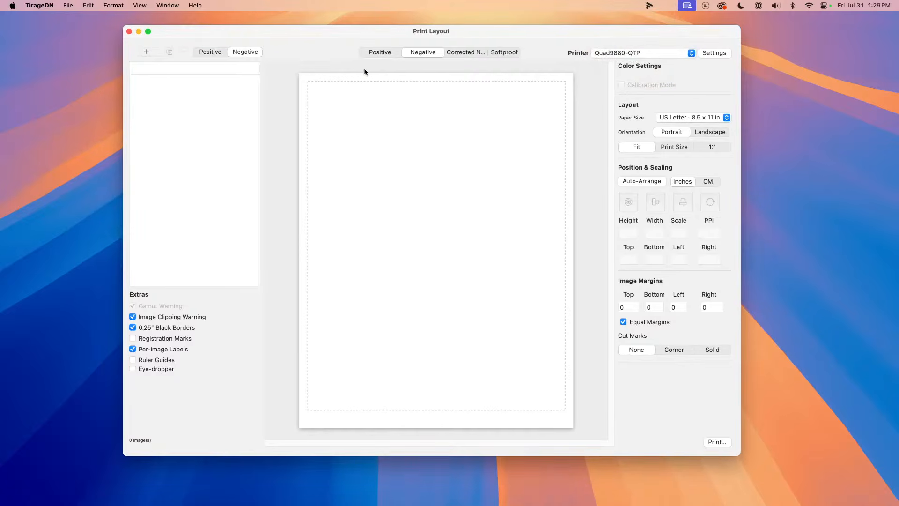
key("super+Tab")
left_click_drag(264, 31, 345, 40)
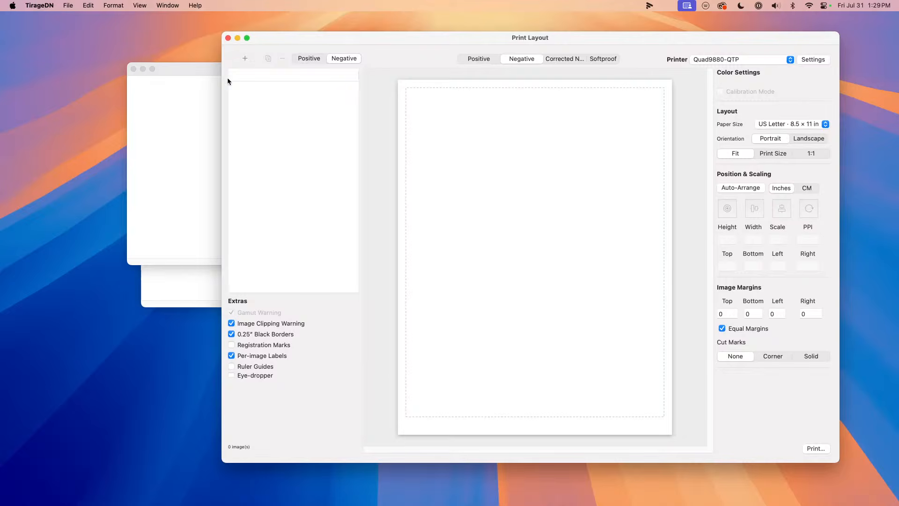
left_click(168, 75)
key("super+Tab")
Step: Move the Print Layout window aside to uncover the launcher window, and open the Calibration tool from it
left_click(173, 7)
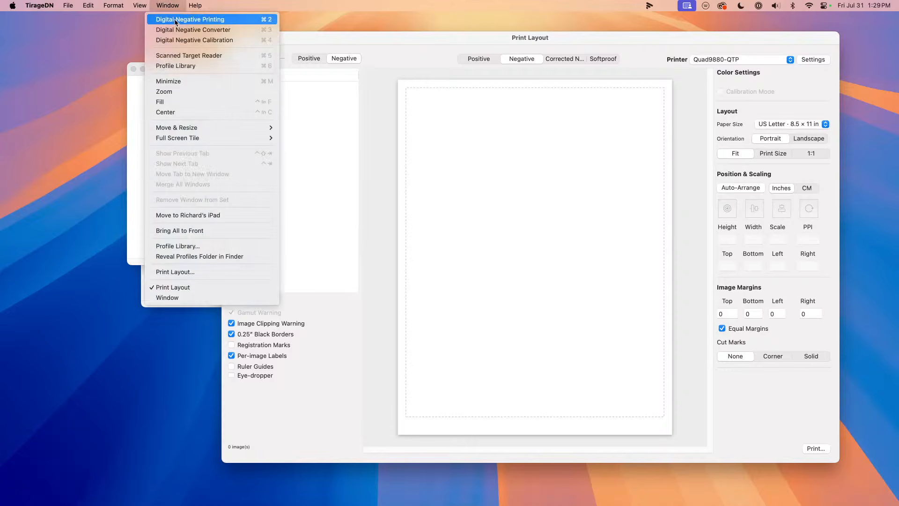
left_click(173, 6)
left_click(173, 6)
left_click(182, 31)
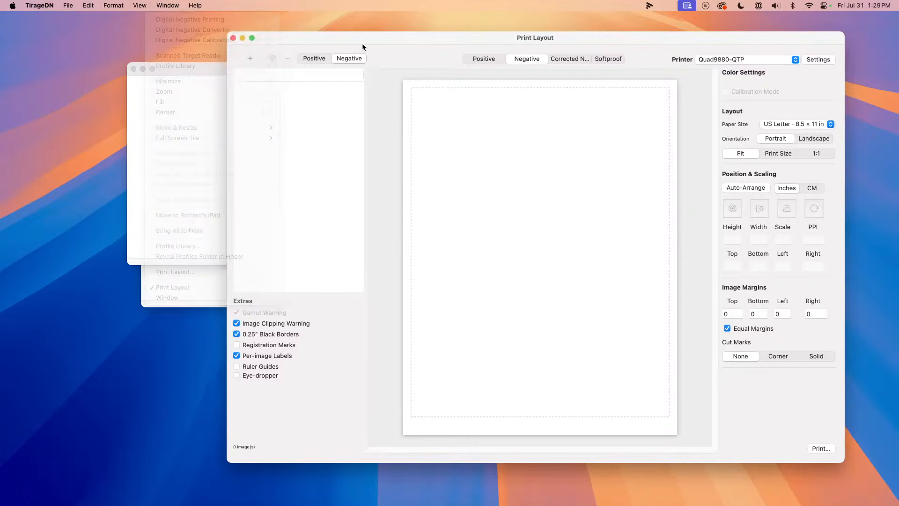
left_click_drag(362, 41, 599, 284)
left_click_drag(447, 211, 234, 135)
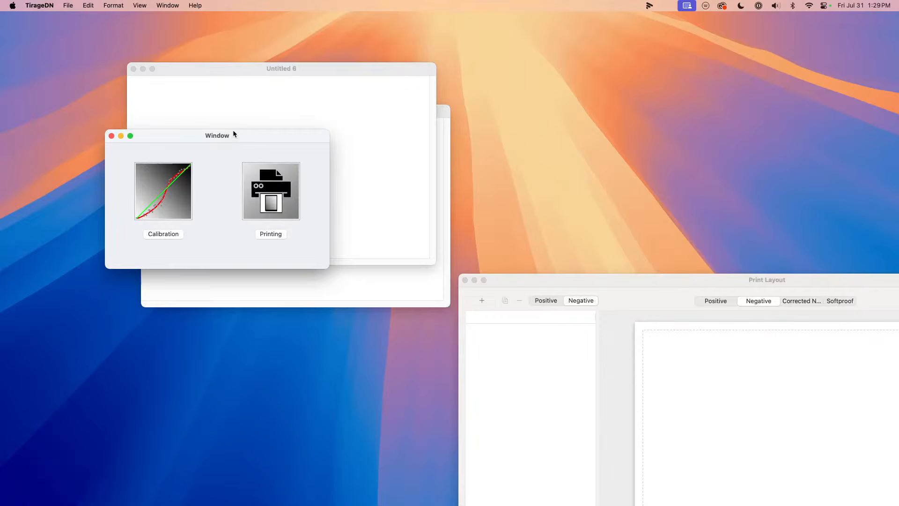
left_click(170, 234)
left_click_drag(421, 54, 337, 40)
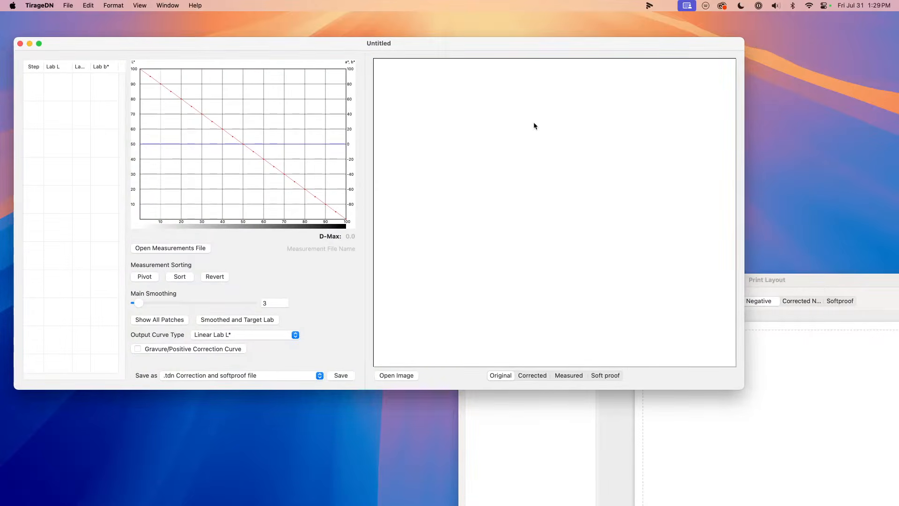
Step: Examine the folder locations offered for opening an image in the calibration window, then cancel without choosing a file
left_click(399, 375)
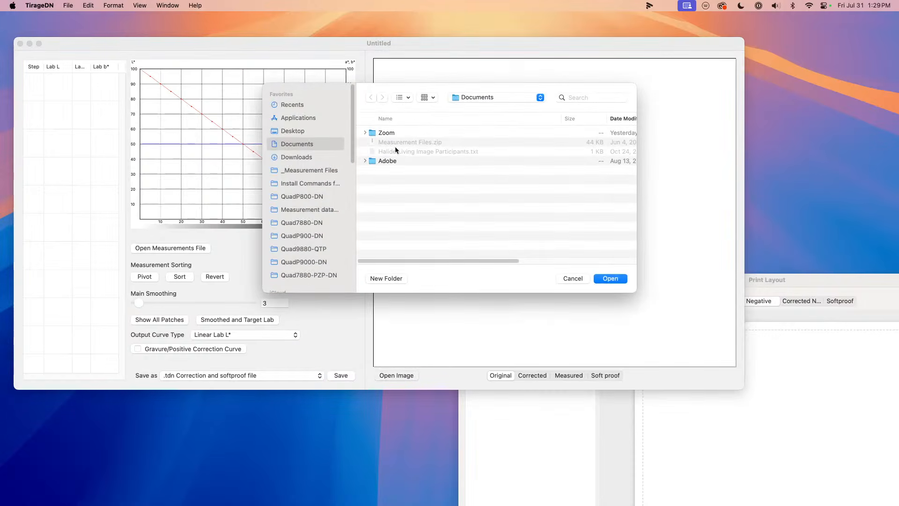
left_click(464, 99)
left_click(478, 96)
left_click(573, 278)
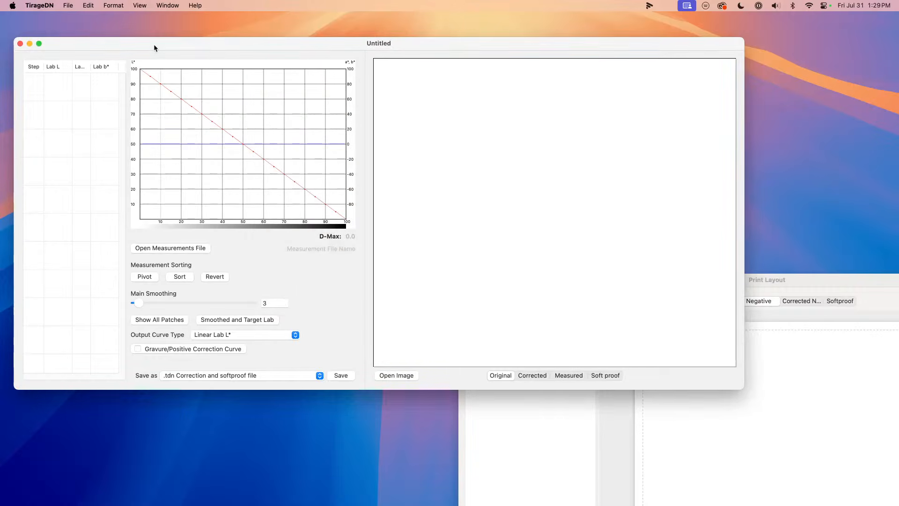
Step: Return to the Print Layout window and load the QTP-CalTarget-v1-7in-180ppi test chart
left_click_drag(154, 44, 194, 36)
left_click(764, 401)
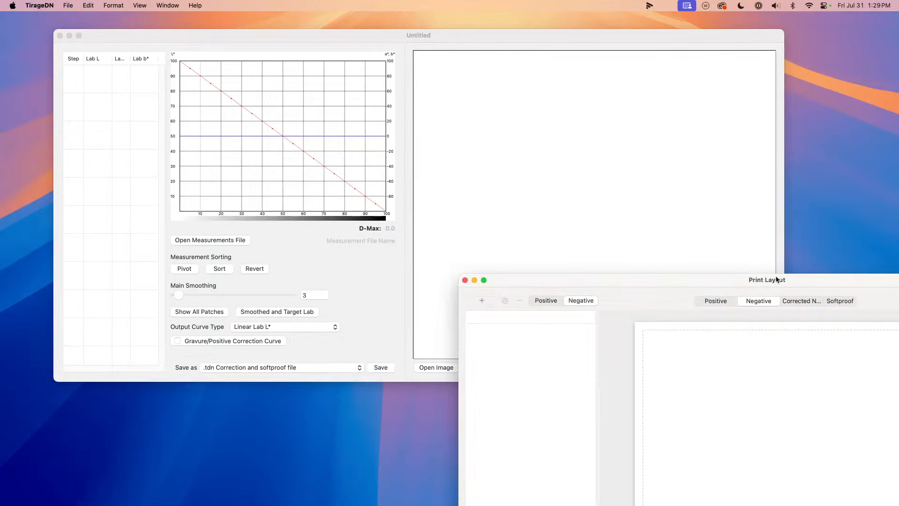
double_click(777, 280)
left_click(41, 5)
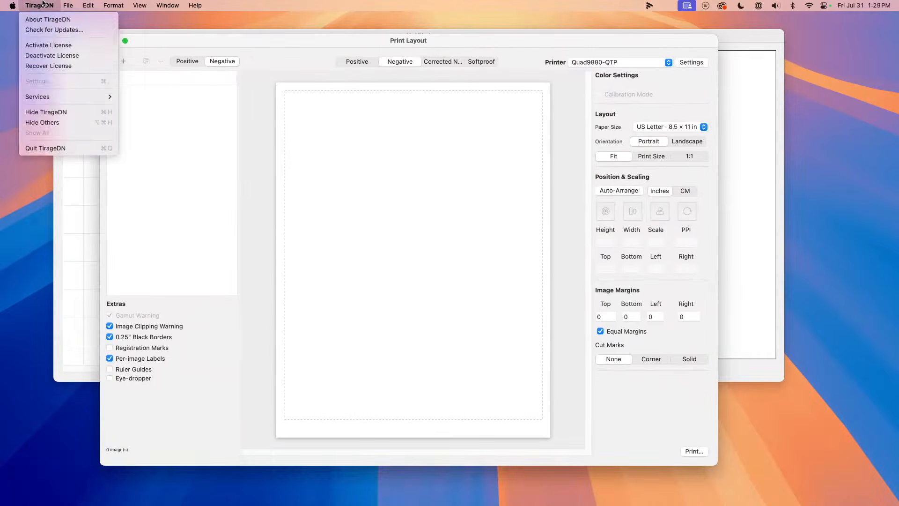
mouse_move(68, 5)
mouse_move(66, 50)
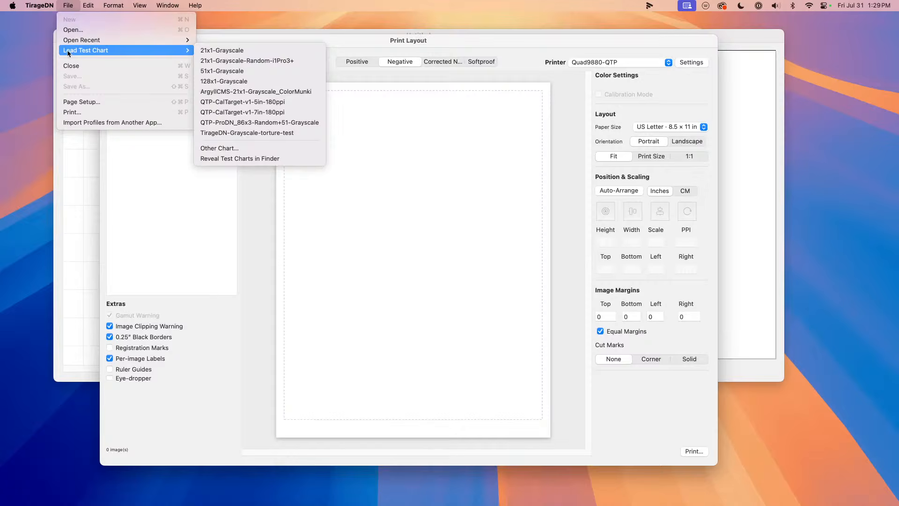
left_click(222, 112)
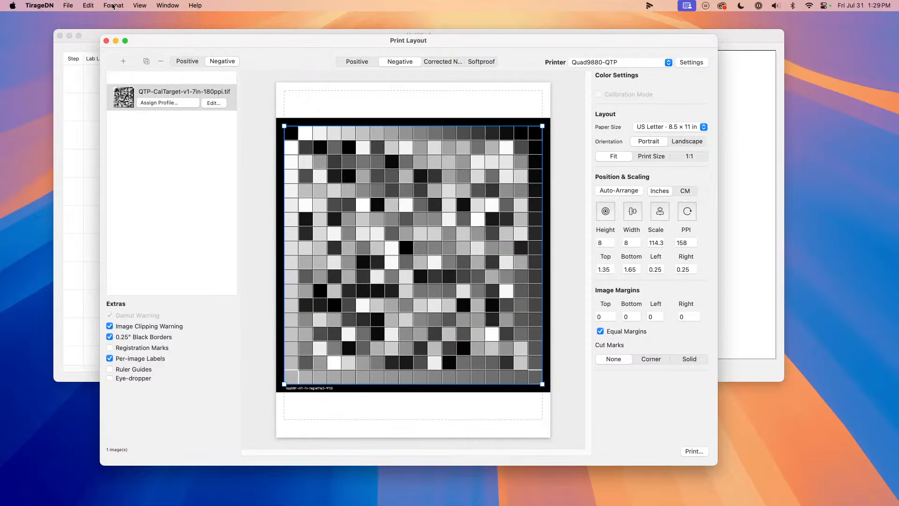
left_click(113, 5)
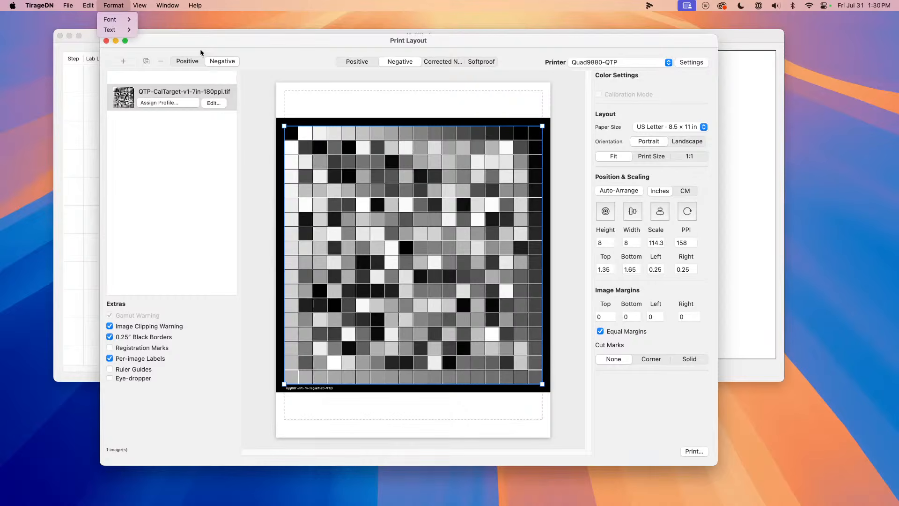
left_click(336, 97)
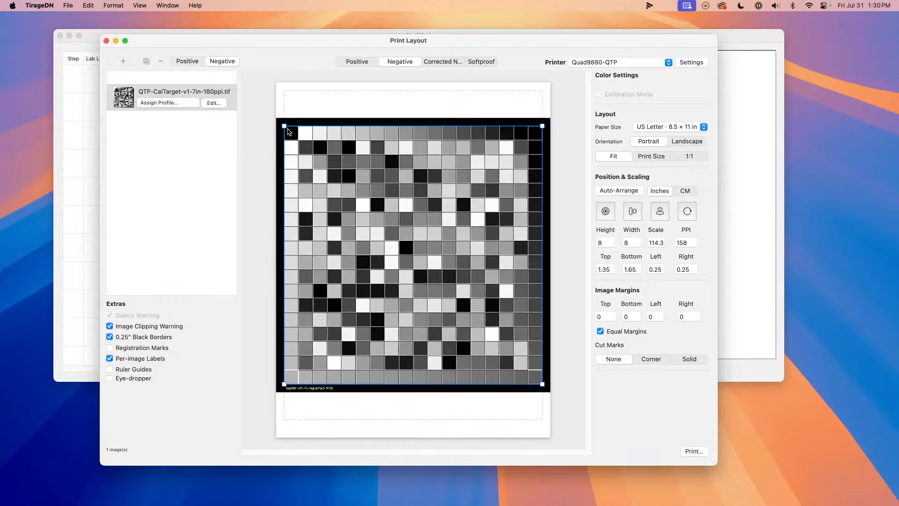
Step: Scale the QTP-CalTarget chart down to about 6.88 in square and reposition it about 1.62 in from the page top
left_click_drag(285, 127, 322, 161)
left_click_drag(426, 233, 405, 225)
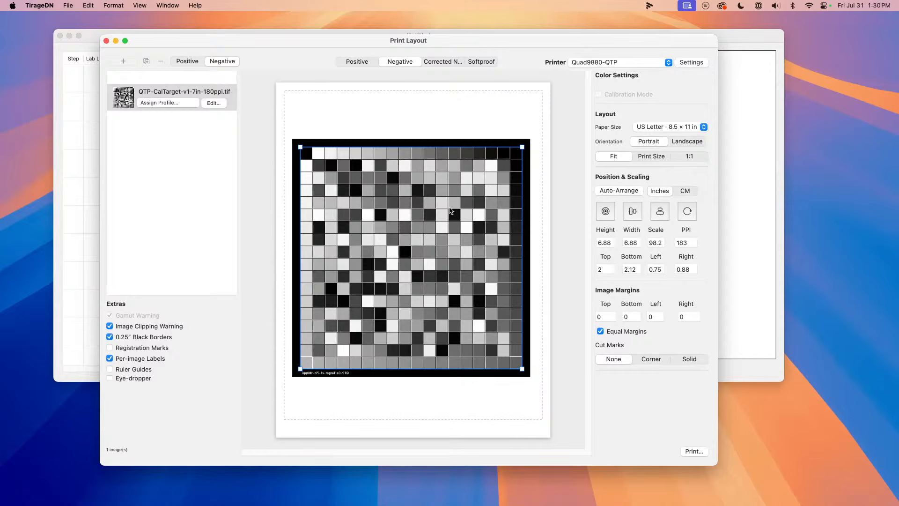
left_click_drag(429, 207, 430, 197)
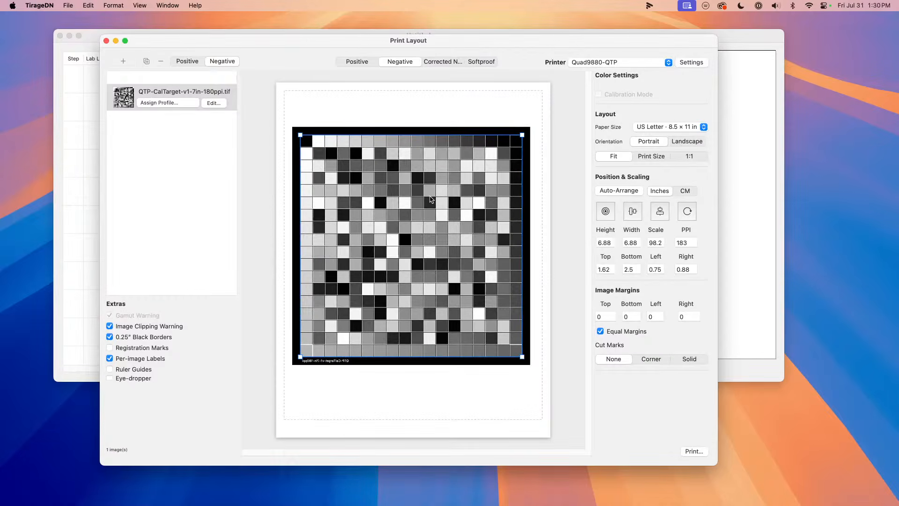
left_click(388, 94)
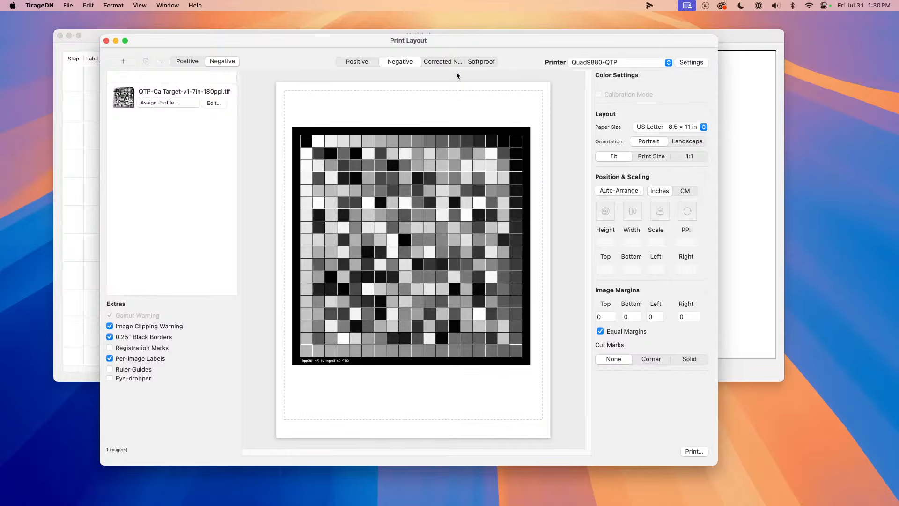
key("super+Tab")
key("super+Tab")
key("super+Tab")
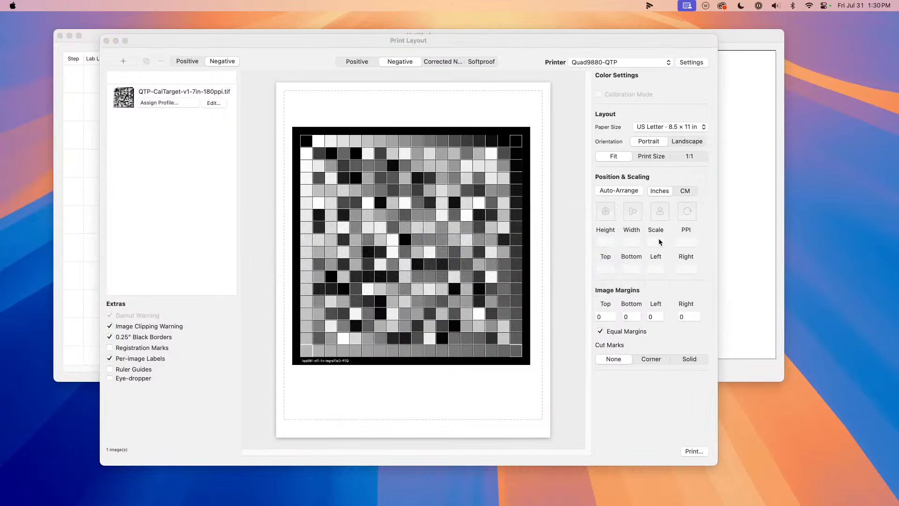
key("super+Tab")
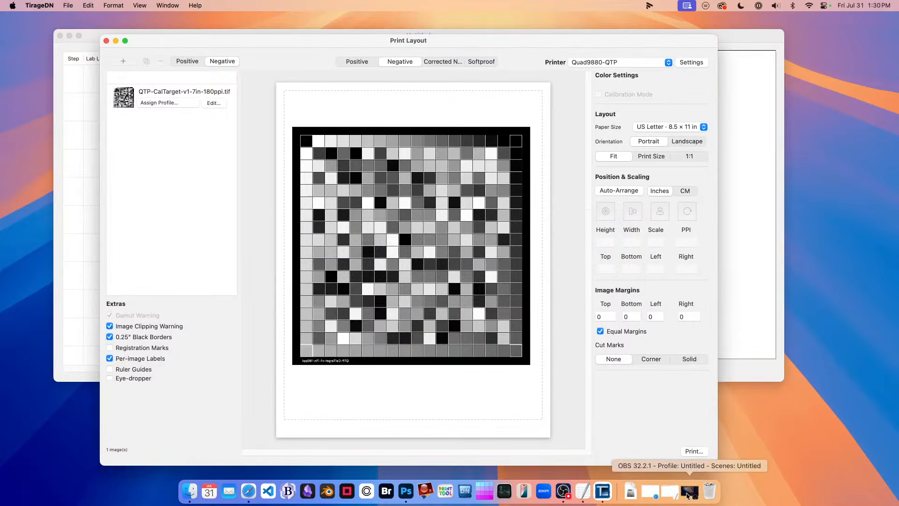
left_click(688, 497)
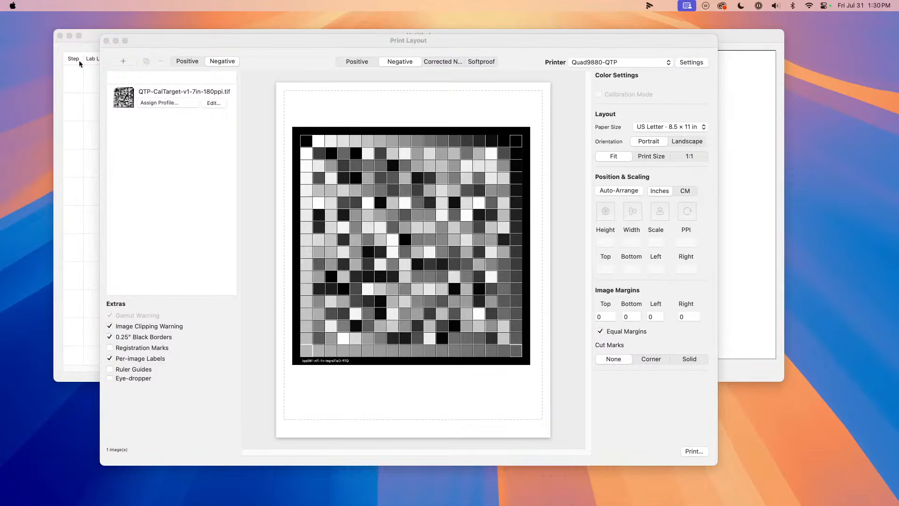
left_click(291, 44)
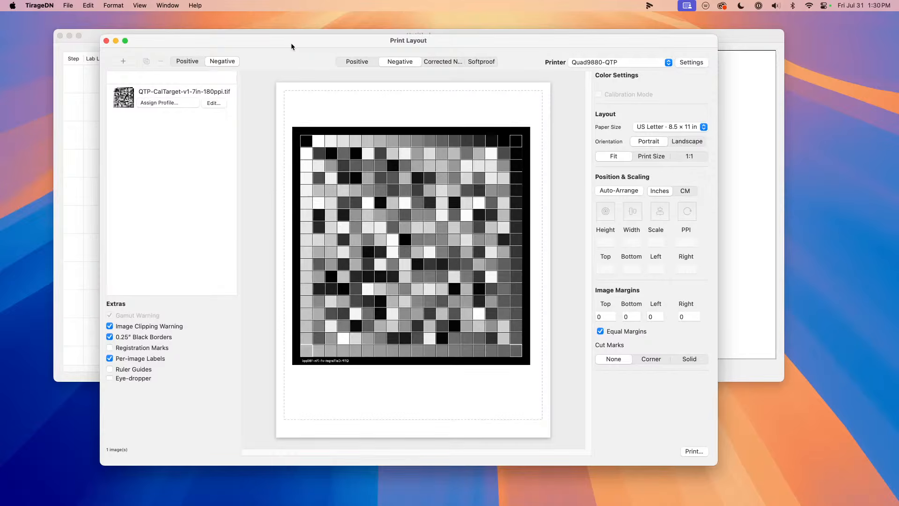
Step: Shift the Print Layout window and minimize the calibration window behind it
left_click_drag(292, 43, 324, 53)
left_click(304, 45)
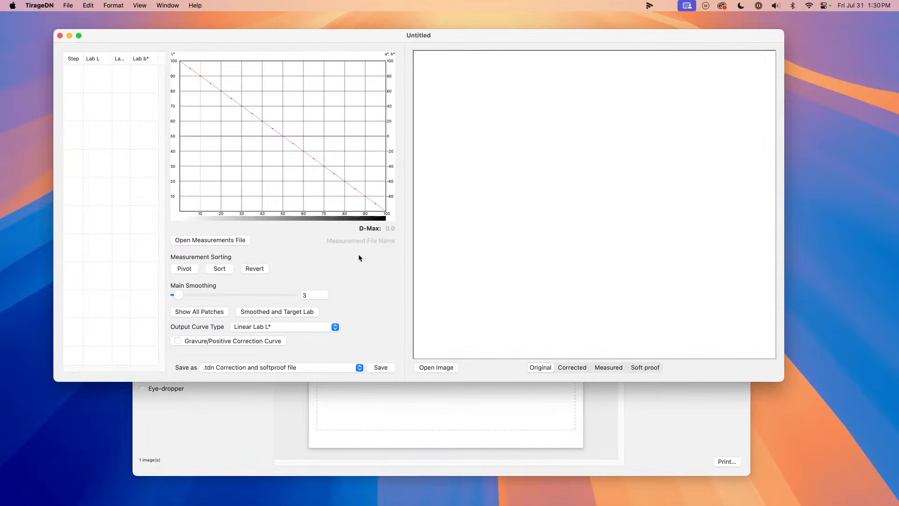
left_click(66, 36)
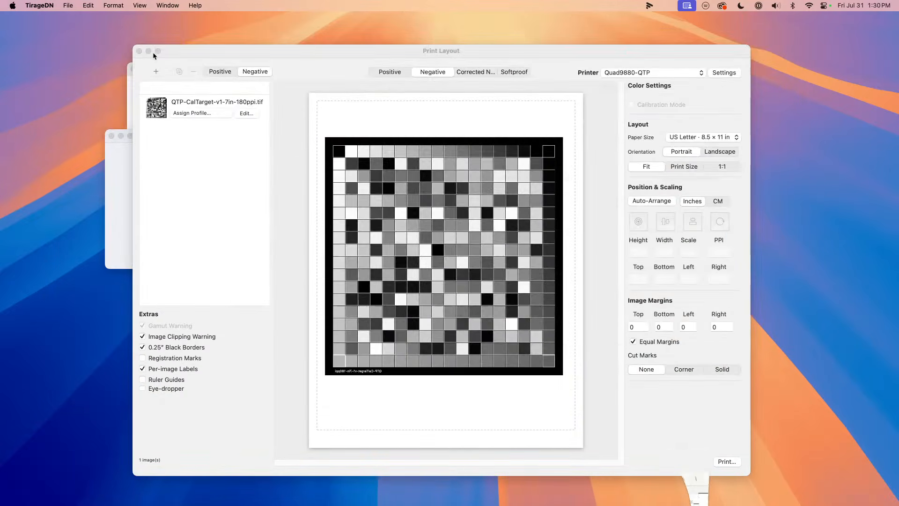
Step: Clear the open TextEdit windows off the desktop and put the Print Layout window back in place
left_click_drag(179, 56, 208, 52)
left_click(132, 91)
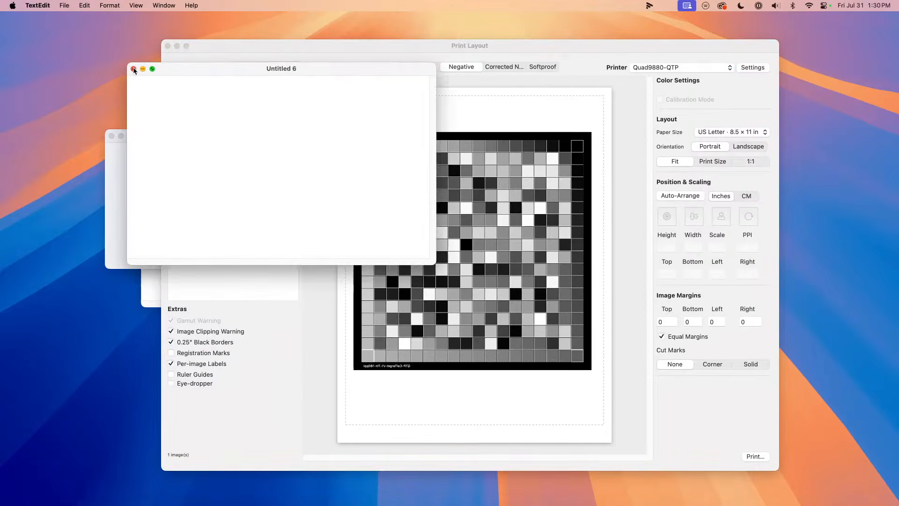
left_click(120, 136)
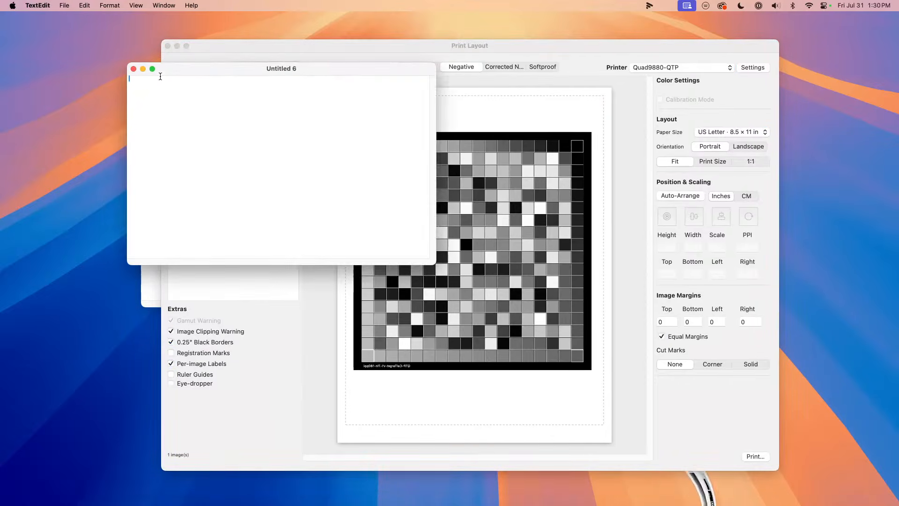
left_click(134, 70)
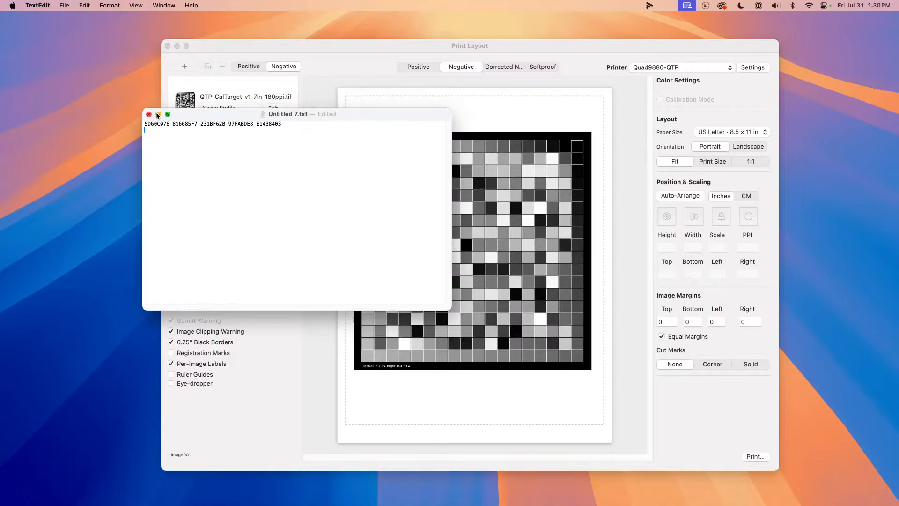
left_click(157, 112)
left_click_drag(242, 43, 183, 33)
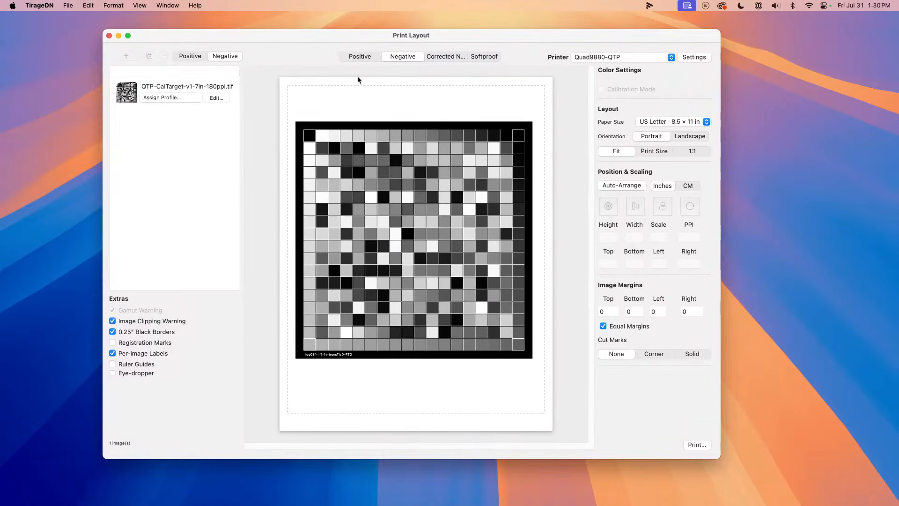
Step: Load the 21x1-Grayscale test chart, delete the QTP-CalTarget chart, and move the grayscale strip to the middle of the page
left_click(73, 5)
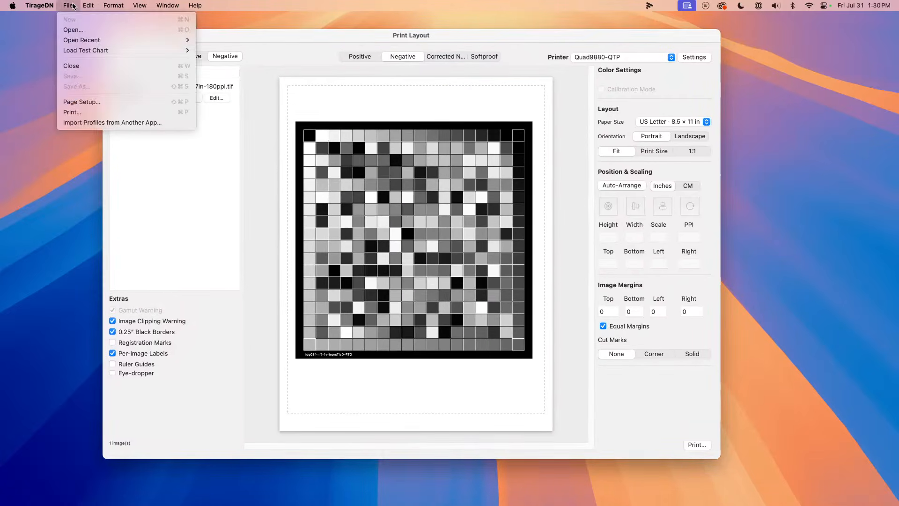
mouse_move(86, 53)
left_click(222, 50)
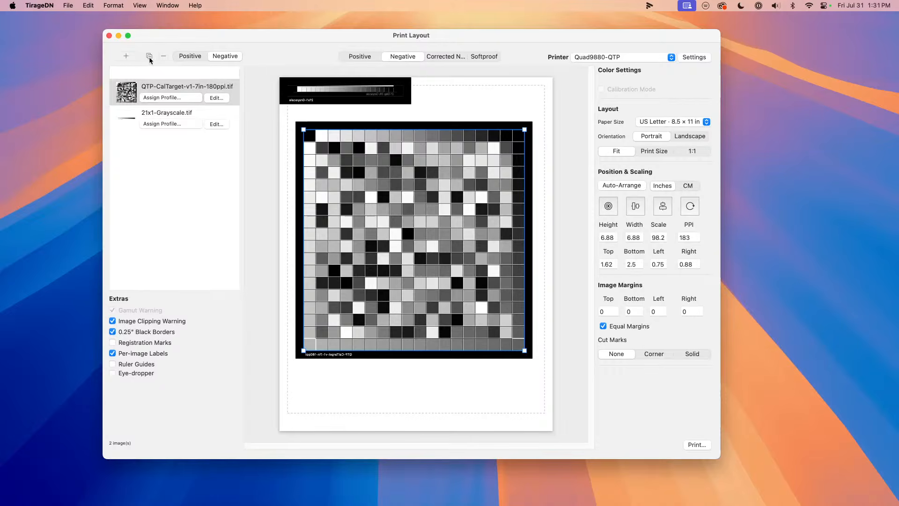
left_click(469, 99)
left_click(490, 177)
key("Delete")
left_click_drag(356, 96, 449, 256)
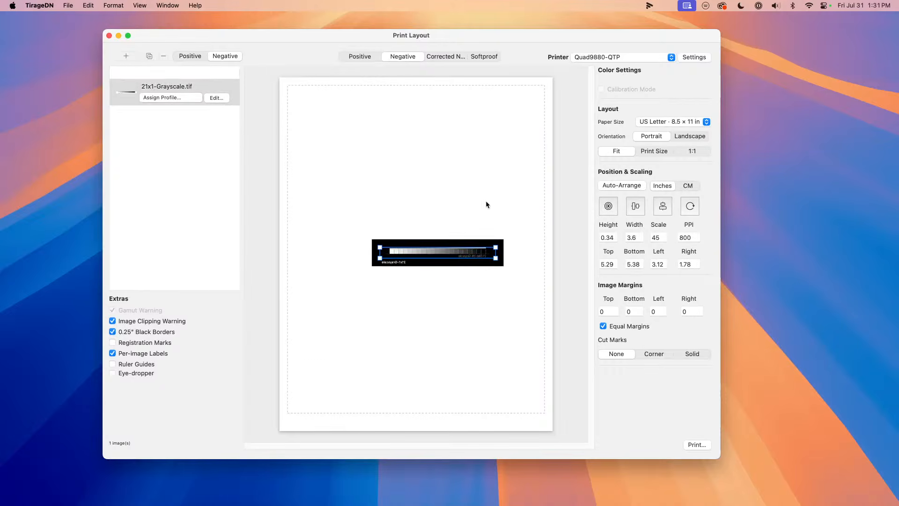
Step: Turn off Equal Margins, Per-image Labels and 0.25" Black Borders for the grayscale strip layout
left_click(603, 326)
left_click(113, 354)
left_click(112, 332)
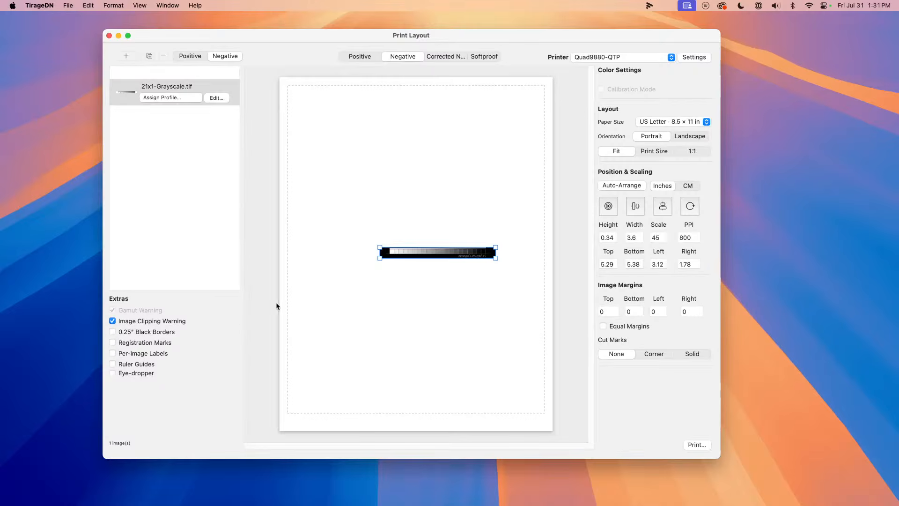
Step: Auto-arrange the grayscale strip across the page width and move it up to about 0.75 in from the top
left_click(384, 312)
left_click_drag(399, 215, 510, 267)
left_click(613, 187)
left_click_drag(437, 244, 447, 126)
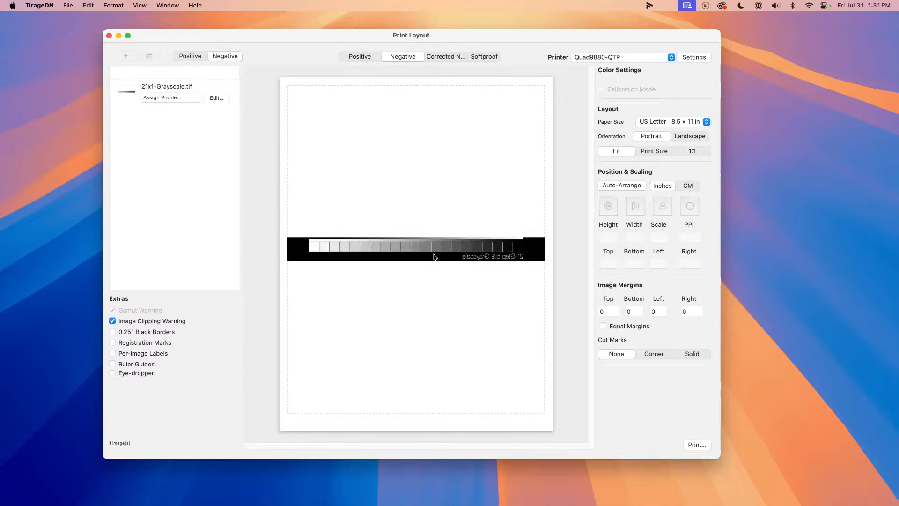
left_click_drag(434, 255, 435, 123)
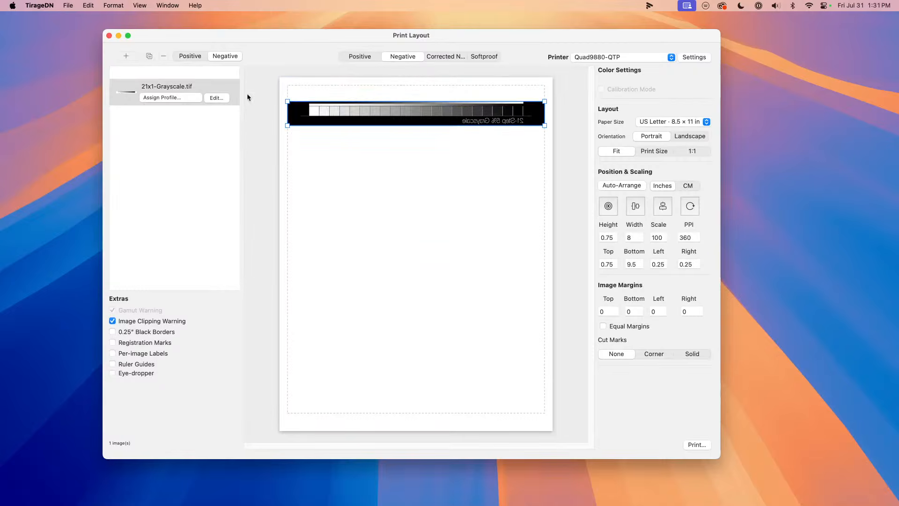
Step: Choose EPSON SC-P800 ColorDriver as the printer for the negative layout
left_click(409, 57)
left_click(666, 57)
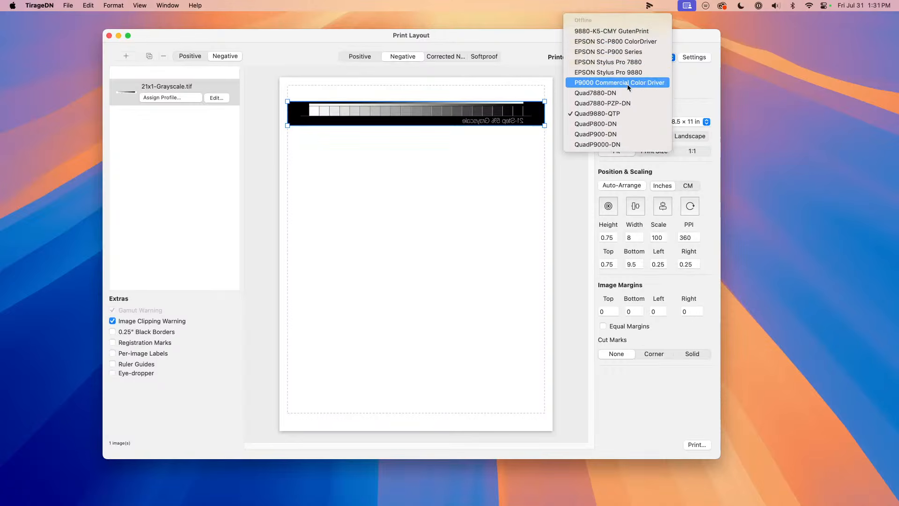
left_click(619, 42)
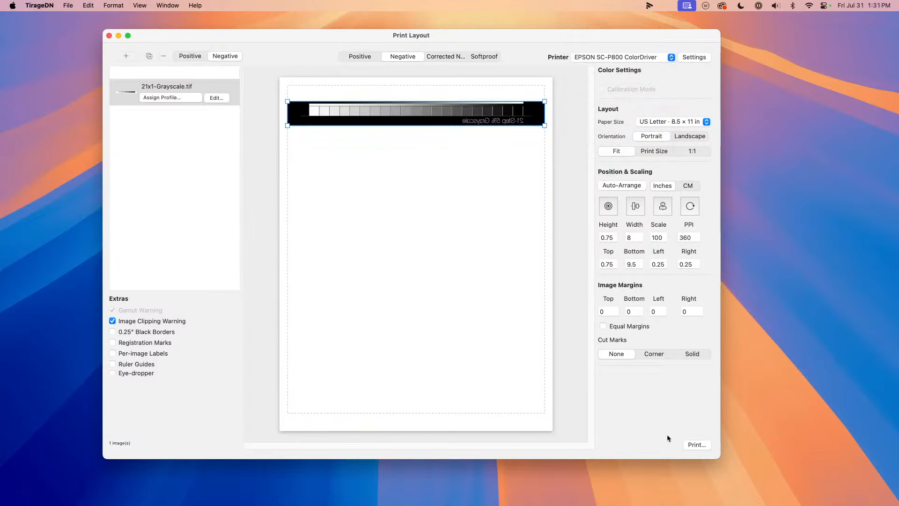
Step: Start printing the layout and open the driver's Printer Settings from the printer options
left_click(700, 444)
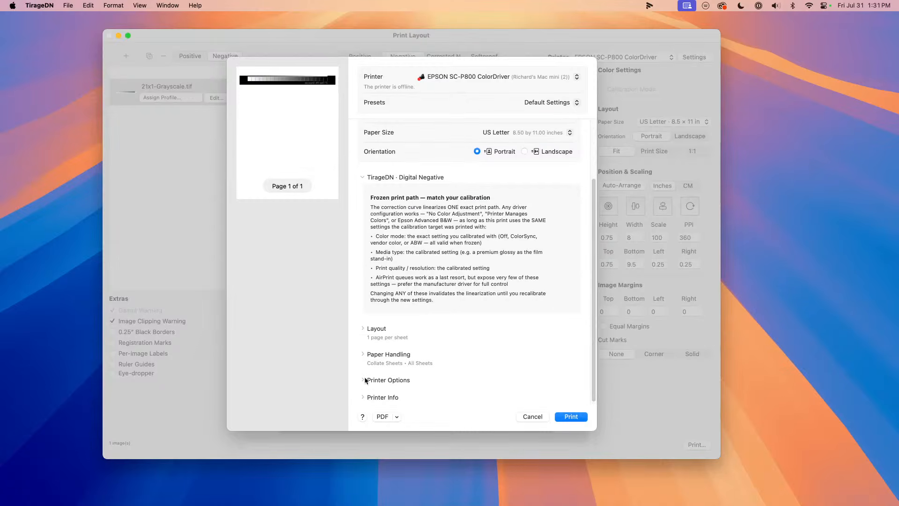
left_click(363, 380)
scroll(369, 354, "down", 2)
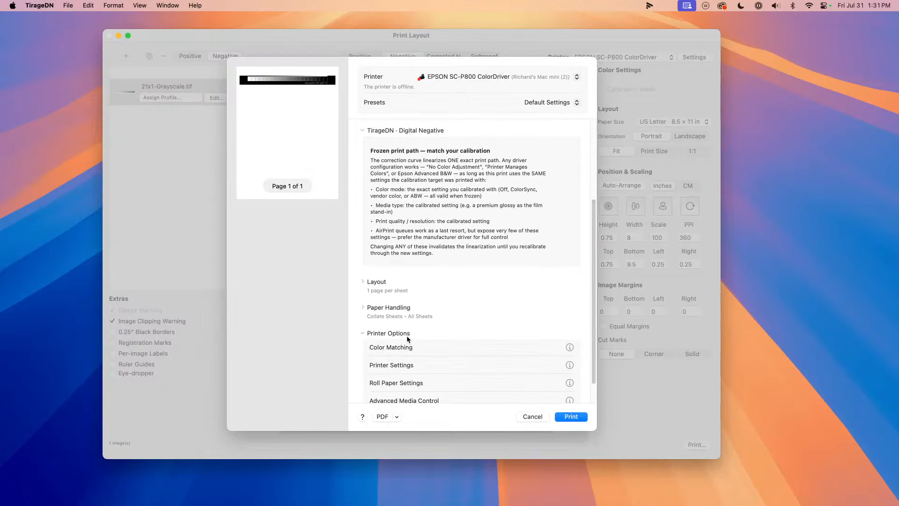
scroll(407, 336, "down", 1)
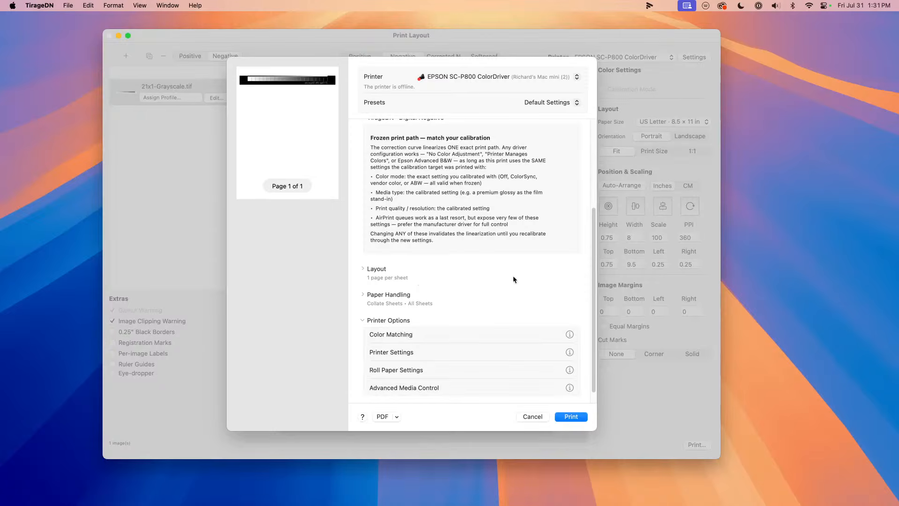
scroll(518, 296, "down", 1)
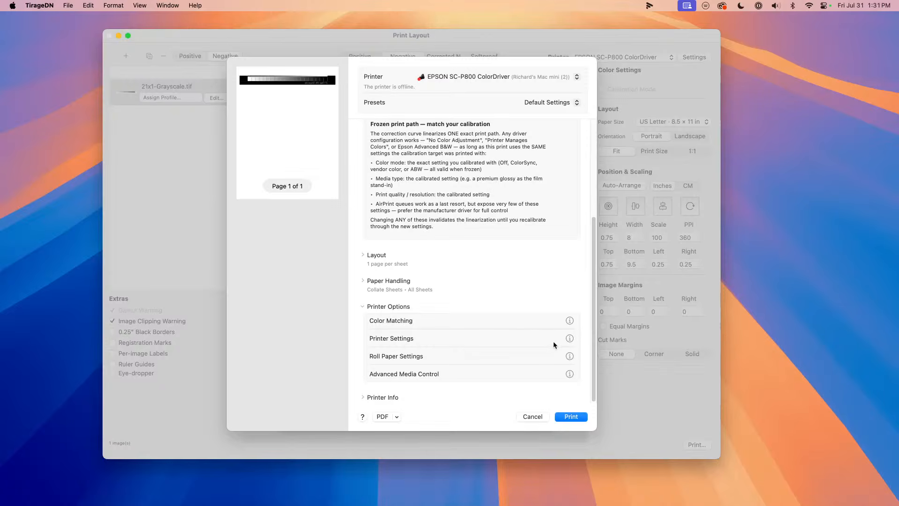
left_click(570, 338)
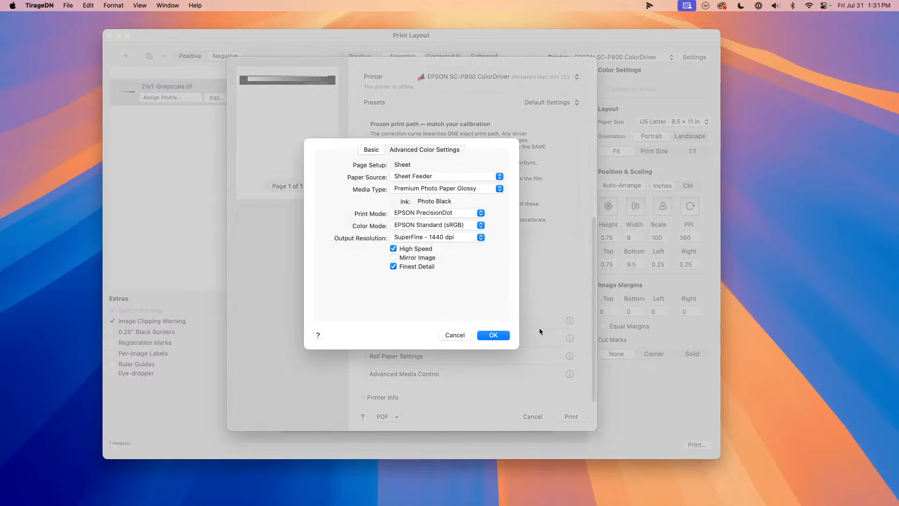
Step: Keep Premium Photo Paper Glossy as the media type and set the print mode to Advanced B&W Photo
left_click(421, 189)
left_click(421, 196)
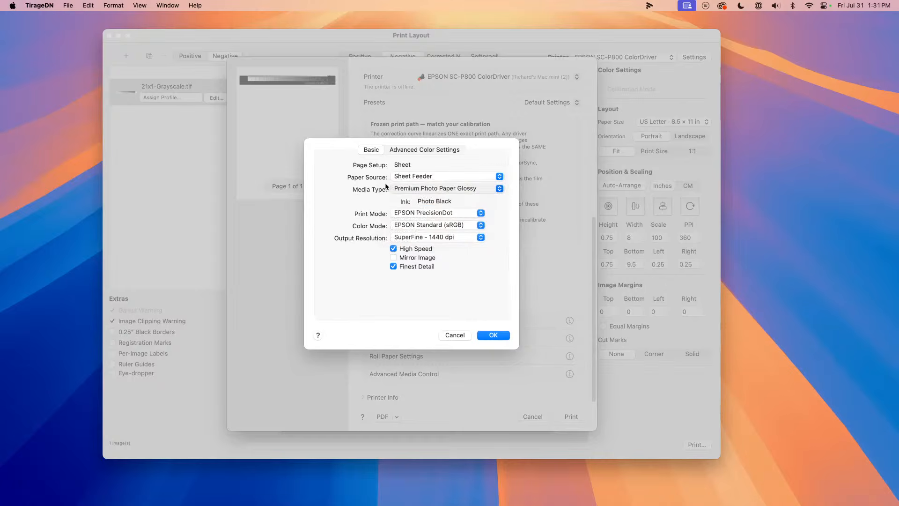
left_click(430, 213)
left_click(427, 225)
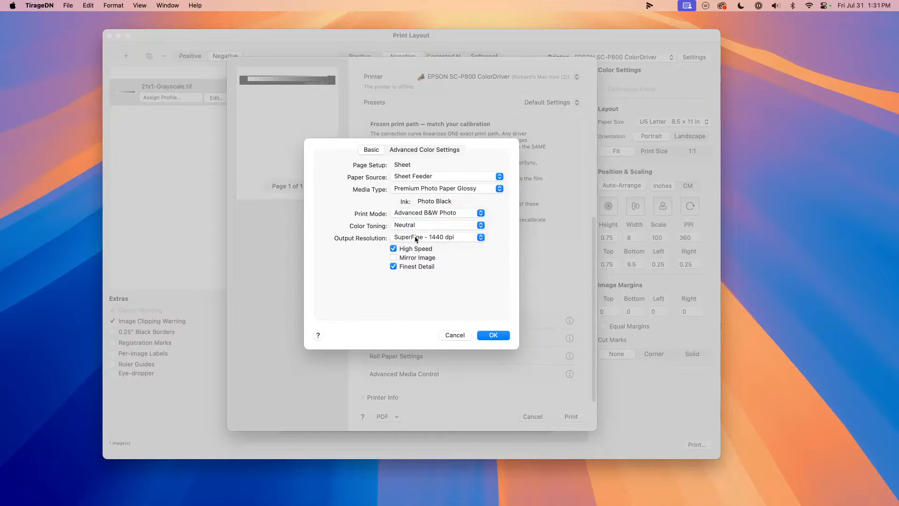
Step: Pick the output resolution and set the color toning to Sepia
left_click(420, 238)
left_click(421, 246)
left_click(424, 225)
left_click(428, 256)
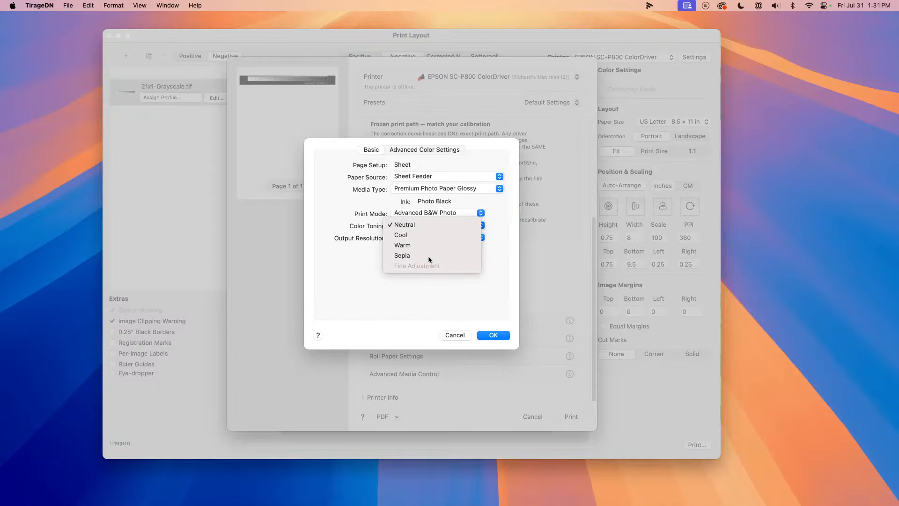
Step: In the advanced color settings, set Brightness and Contrast to -25, Max Optical Density to 0 and Tone to Darkest
left_click(432, 148)
left_click_drag(486, 181, 464, 193)
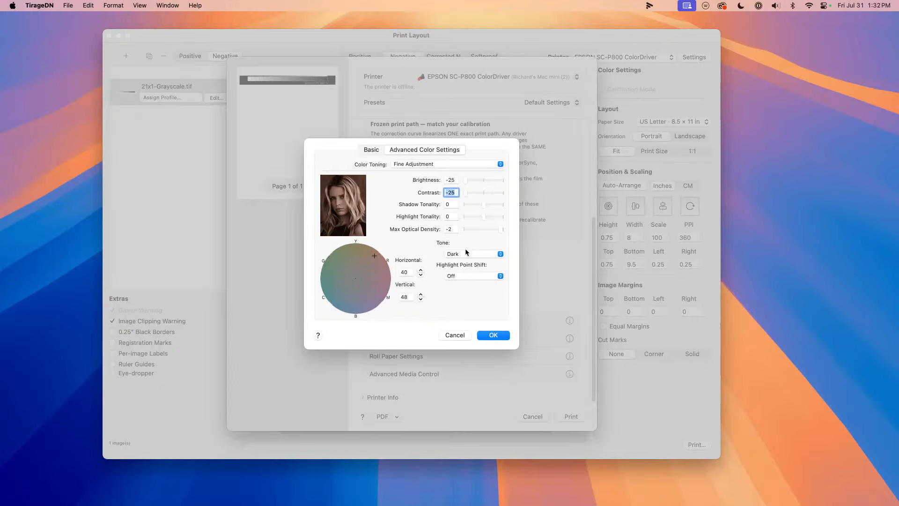
left_click(499, 230)
left_click(482, 256)
left_click(478, 235)
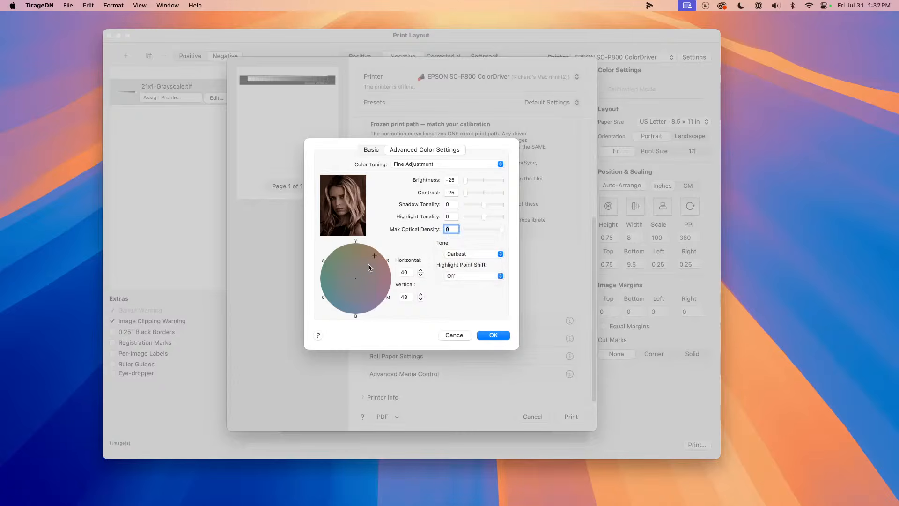
Step: Adjust the toning position on the color wheel to Horizontal 10 and Vertical 30
left_click_drag(370, 266, 363, 264)
key("Tab")
type("10")
key("Tab")
type("30")
key("Tab")
Step: Try Brightness and Contrast at 0 in the advanced color settings
type("0")
key("Tab")
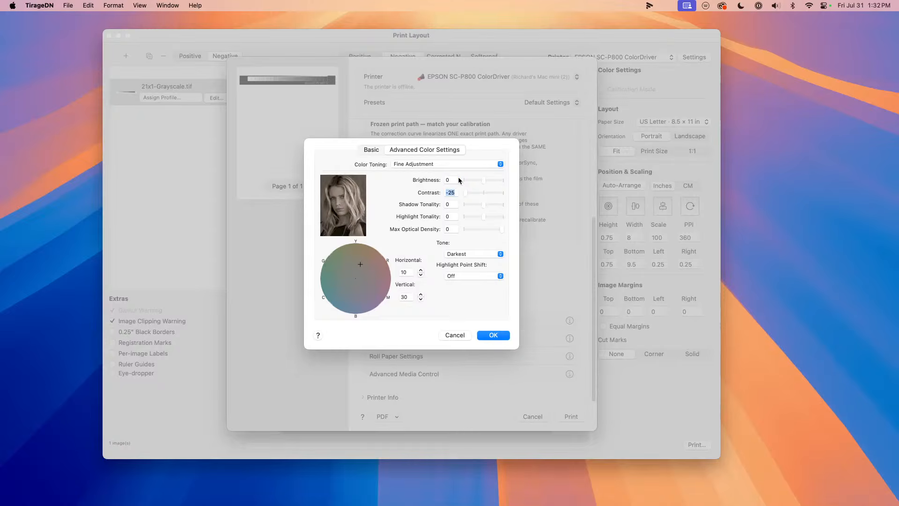
type("0")
key("Tab")
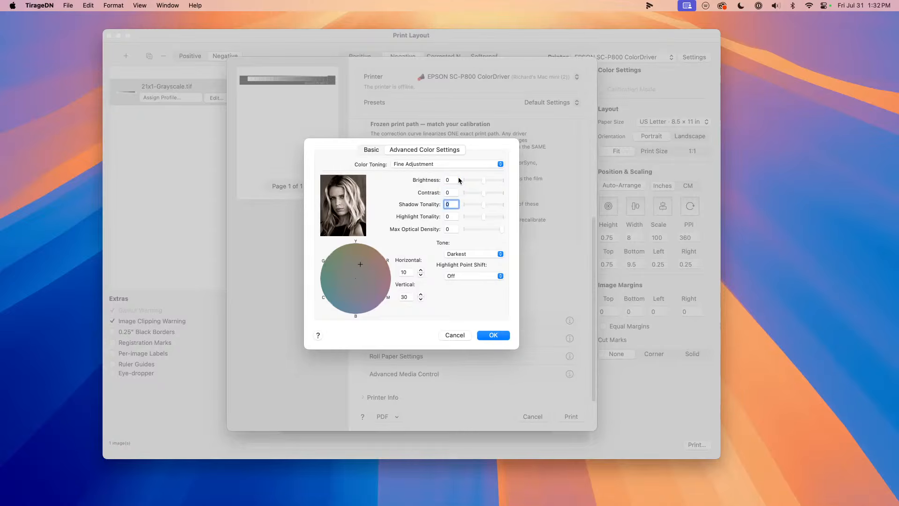
Step: Return Brightness and Contrast to their minimum of -25
left_click(465, 181)
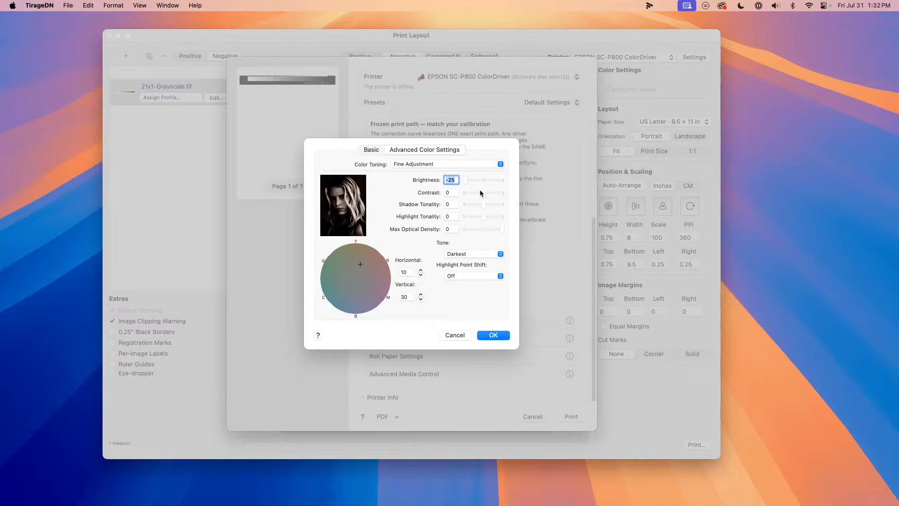
left_click(466, 192)
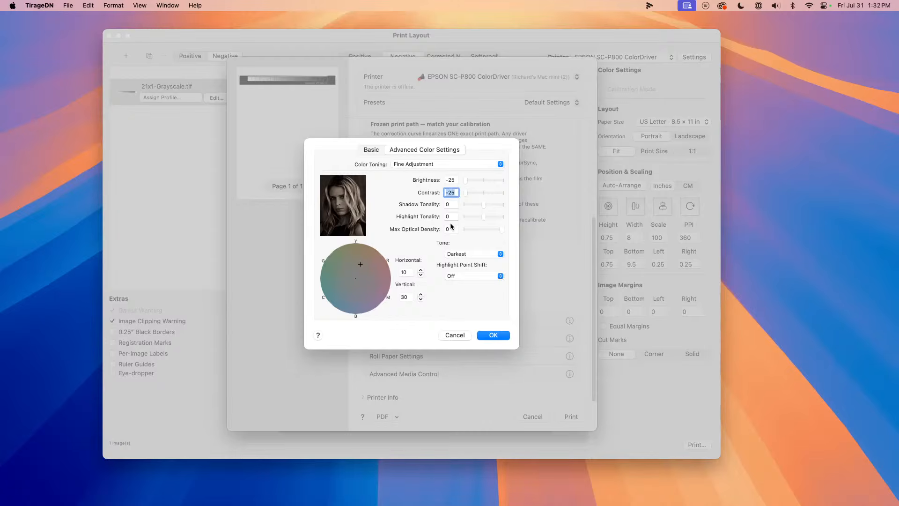
Step: Accept the printer settings, set Color Density to 15% in Advanced Media Control, and cancel the print dialog
left_click(372, 150)
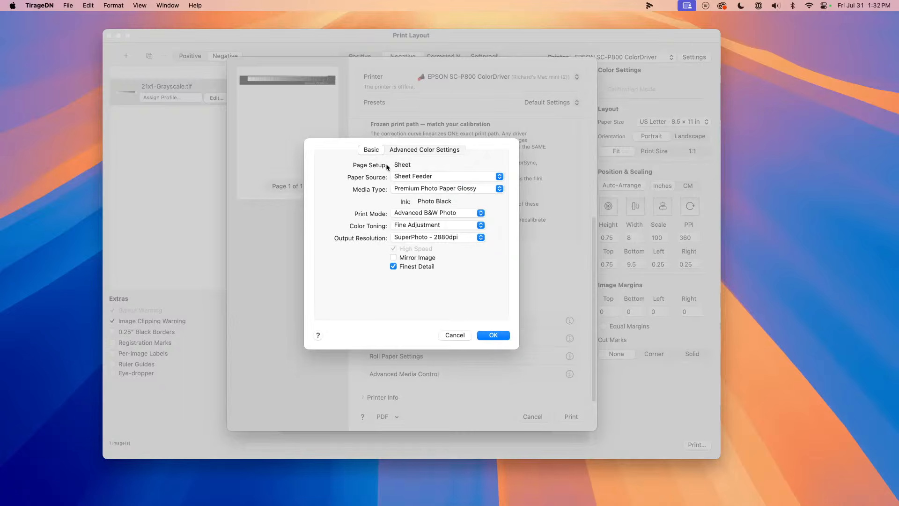
left_click(490, 335)
left_click(415, 374)
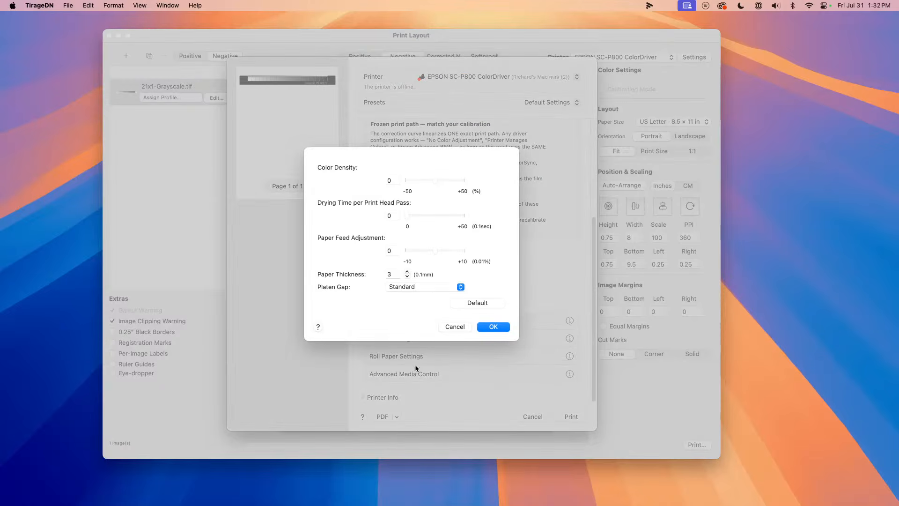
left_click(396, 180)
type("15")
key("Tab")
left_click(437, 181)
left_click_drag(438, 182, 446, 187)
left_click(488, 328)
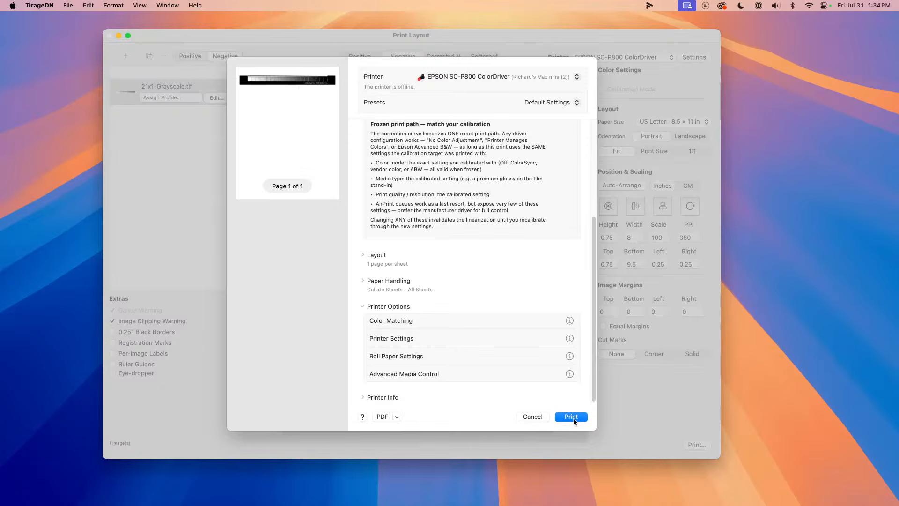
scroll(515, 293, "up", 5)
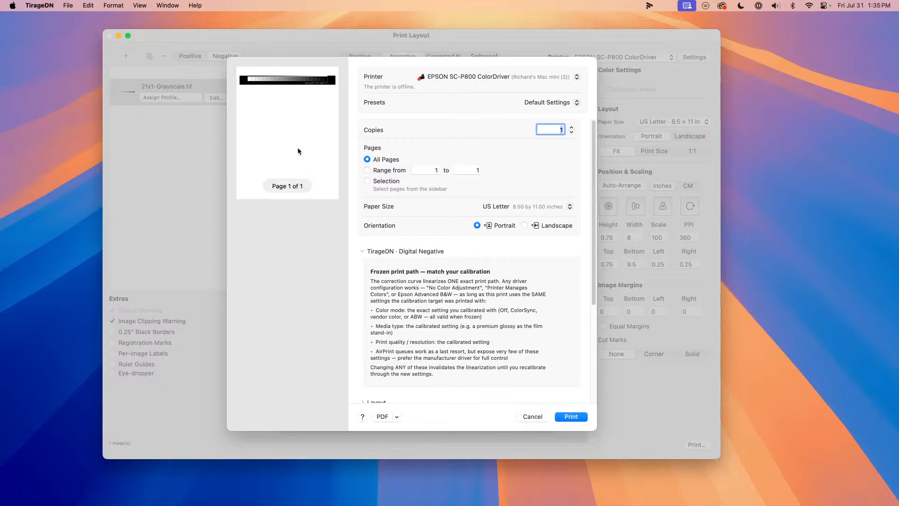
left_click(542, 417)
Step: Move the 21-step grayscale chart down to 8.88 inches from the page top and place a duplicate above it at 7.88 inches
left_click_drag(405, 117, 405, 378)
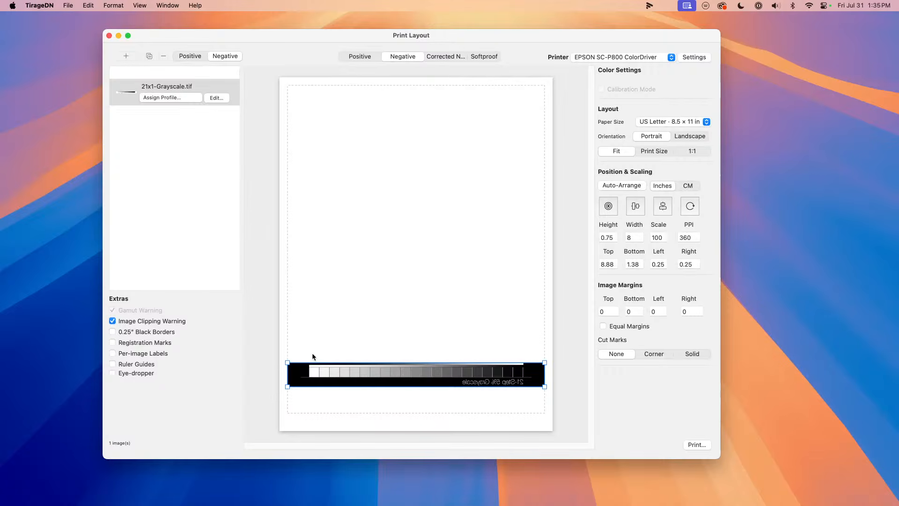
left_click(149, 56)
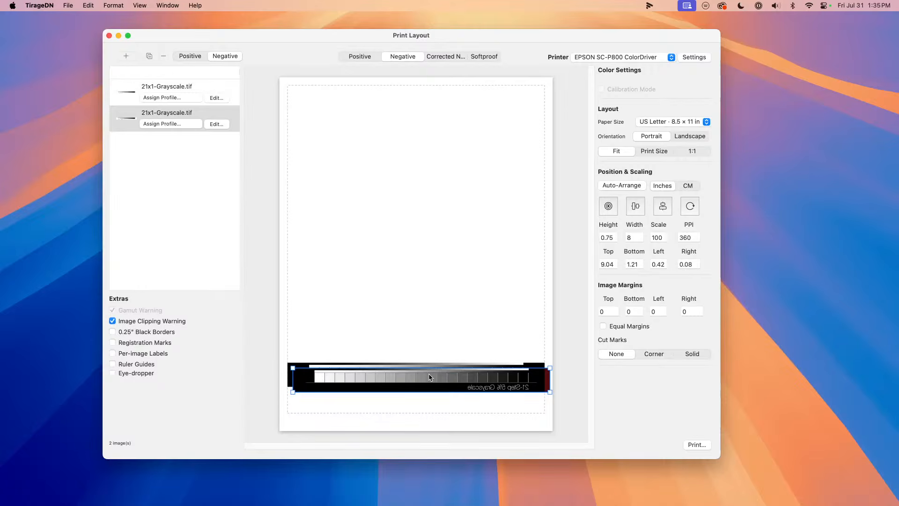
left_click_drag(430, 377, 423, 344)
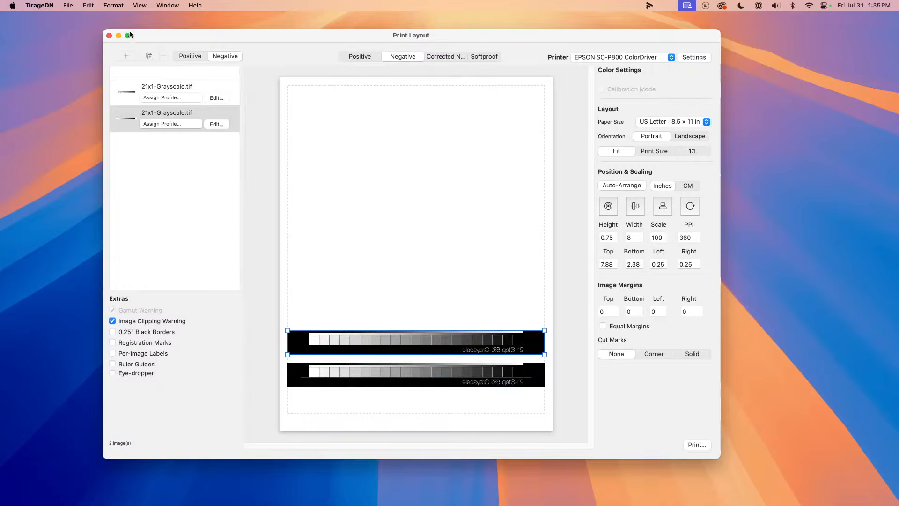
Step: Remove both 21x1-Grayscale charts from the layout
left_click(386, 388)
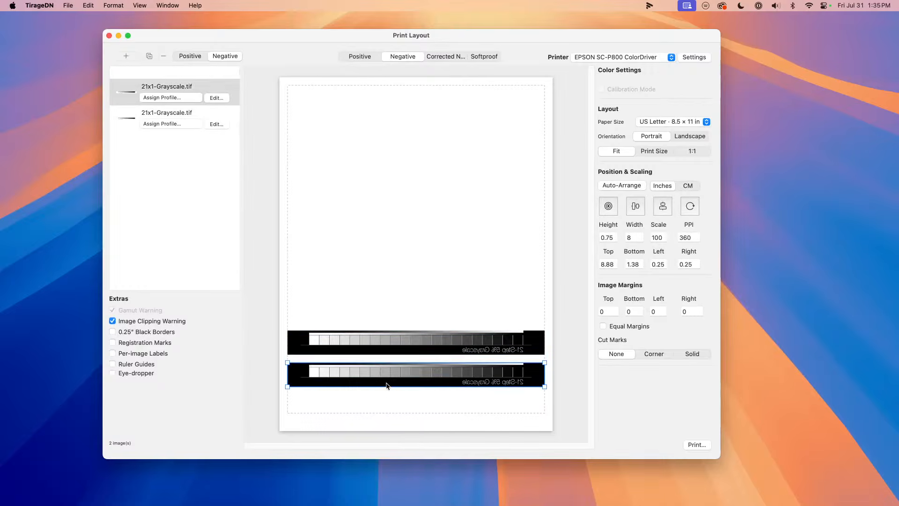
left_click(163, 55)
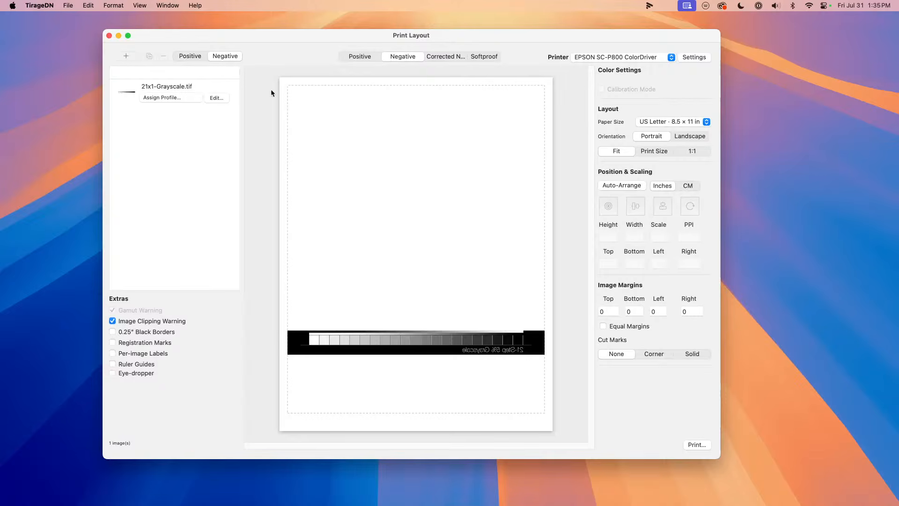
left_click(174, 97)
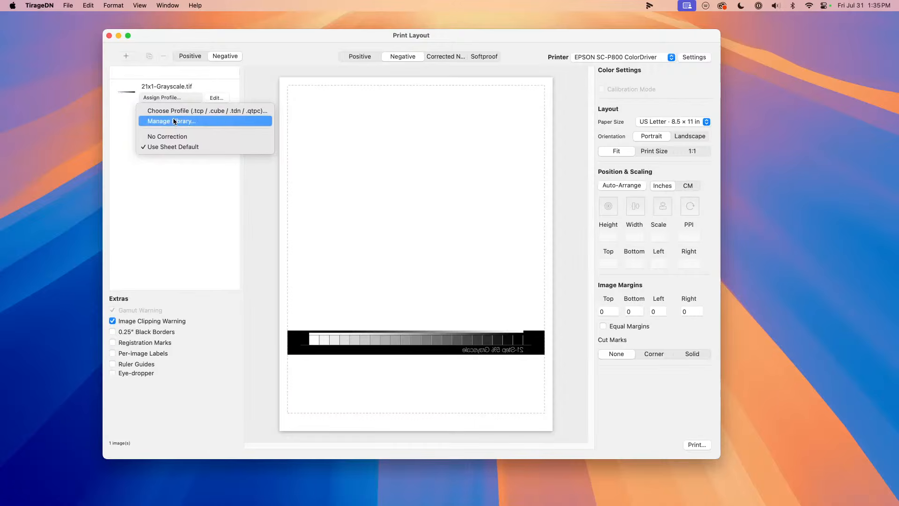
left_click(178, 163)
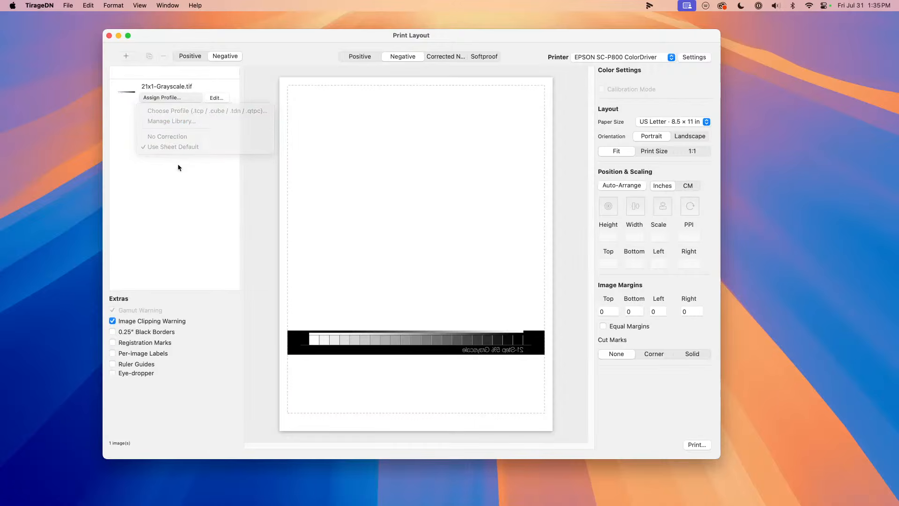
left_click(470, 350)
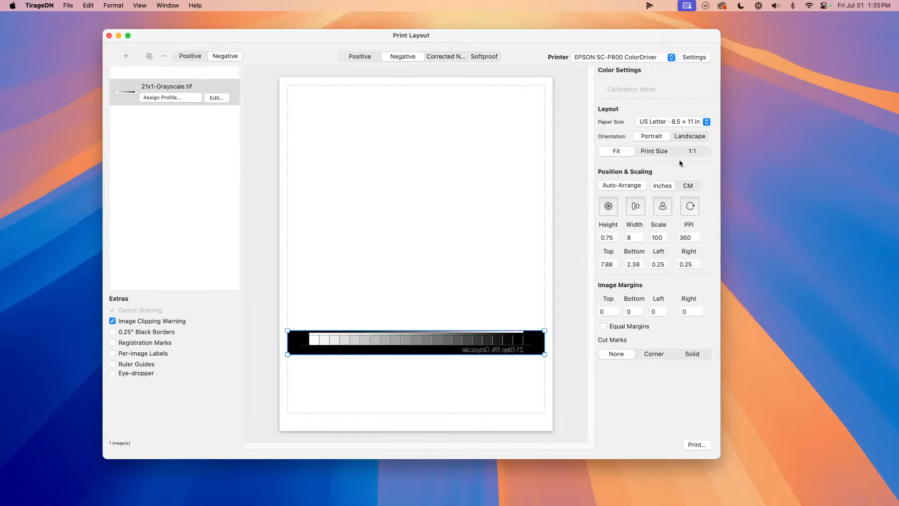
left_click(163, 56)
Step: Load the TirageDN-Grayscale-torture-test chart into the empty layout
left_click(68, 5)
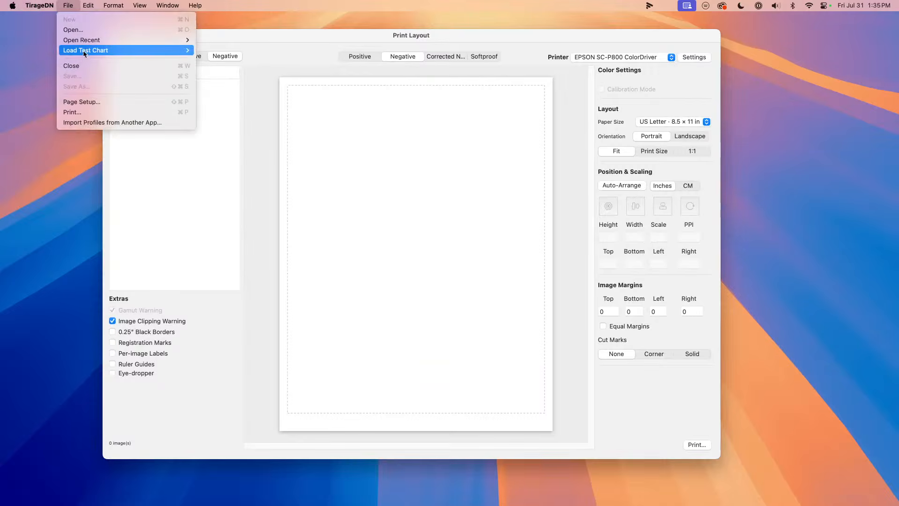
mouse_move(84, 51)
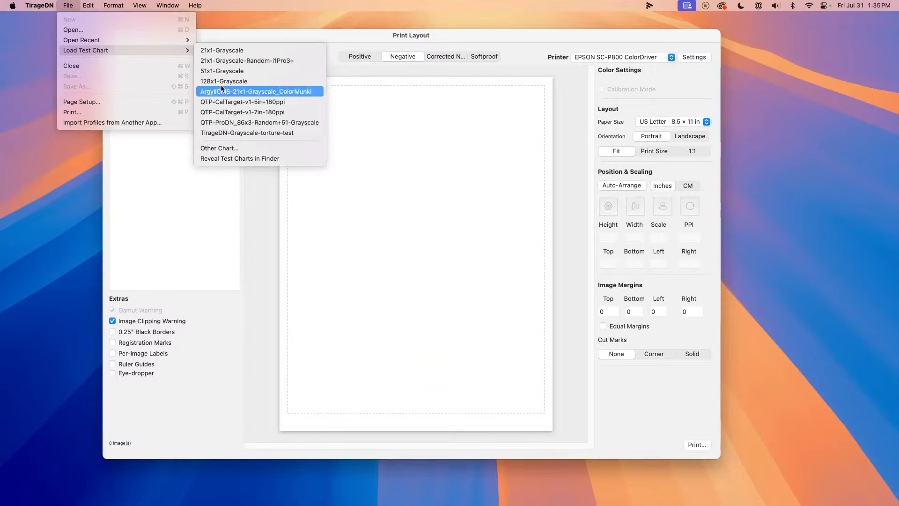
left_click(242, 133)
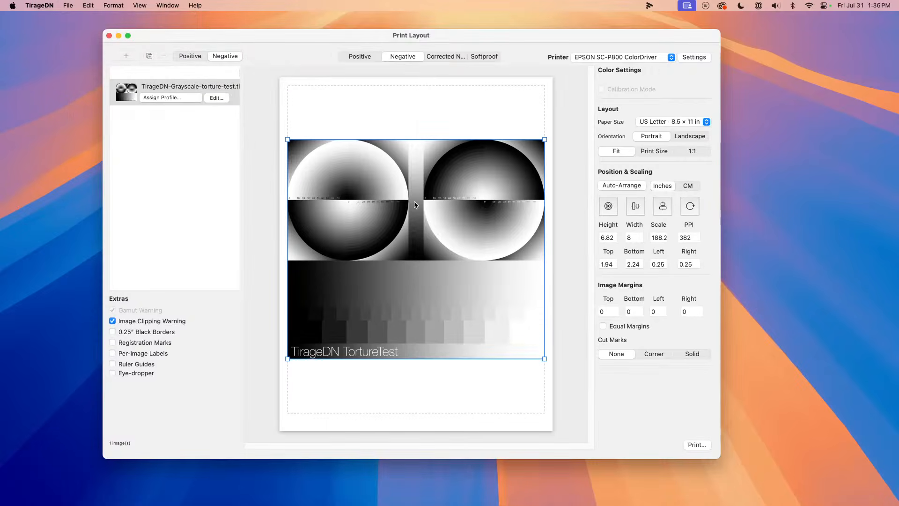
Step: Replace the torture-test chart with the QTP-ProDN_86x3-Random+51-Grayscale test chart
left_click(163, 57)
left_click(65, 6)
mouse_move(117, 50)
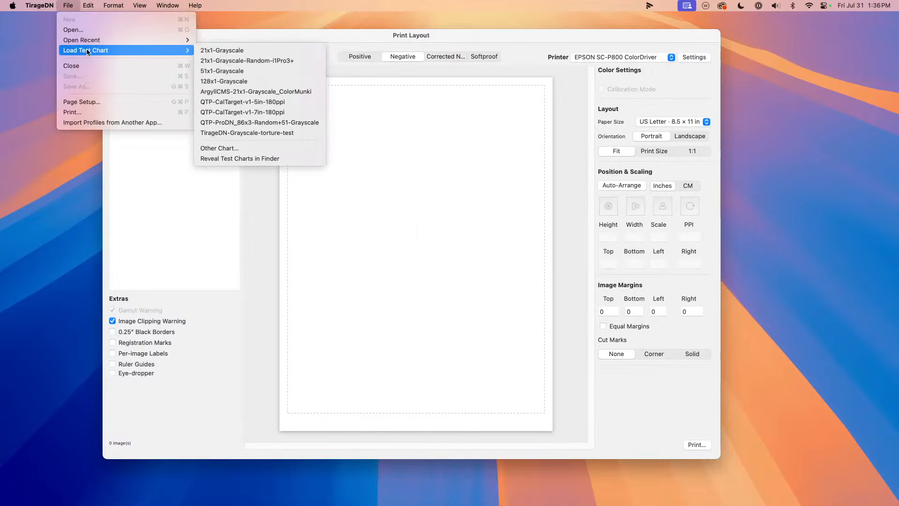
left_click(209, 122)
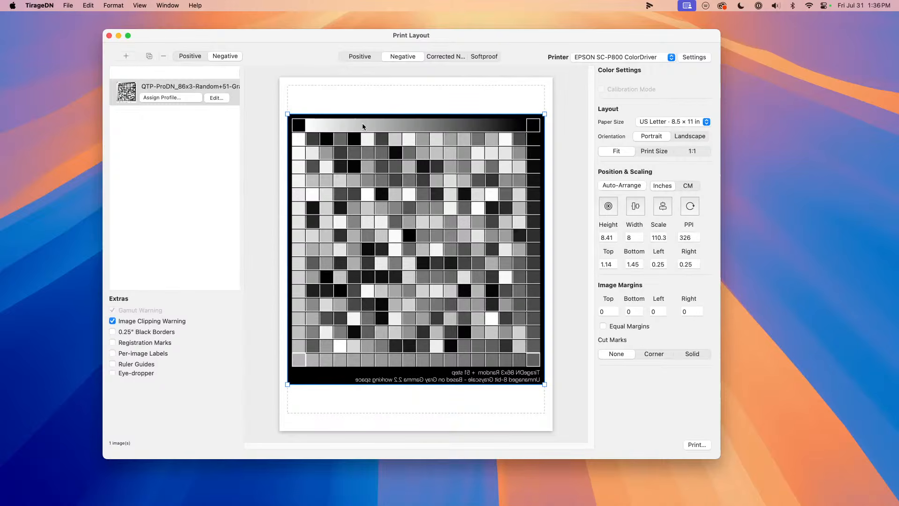
Step: Scale the chart down to 7.25 × 7.62 inches and, with ruler guides shown, place it centred 1 inch from the page top
left_click_drag(288, 115, 316, 136)
left_click_drag(375, 160, 363, 138)
left_click(145, 365)
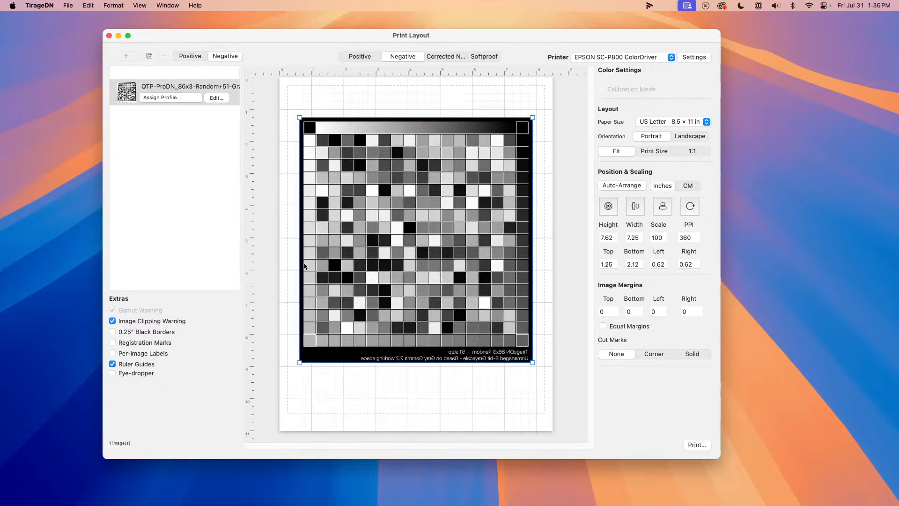
left_click_drag(374, 246, 373, 238)
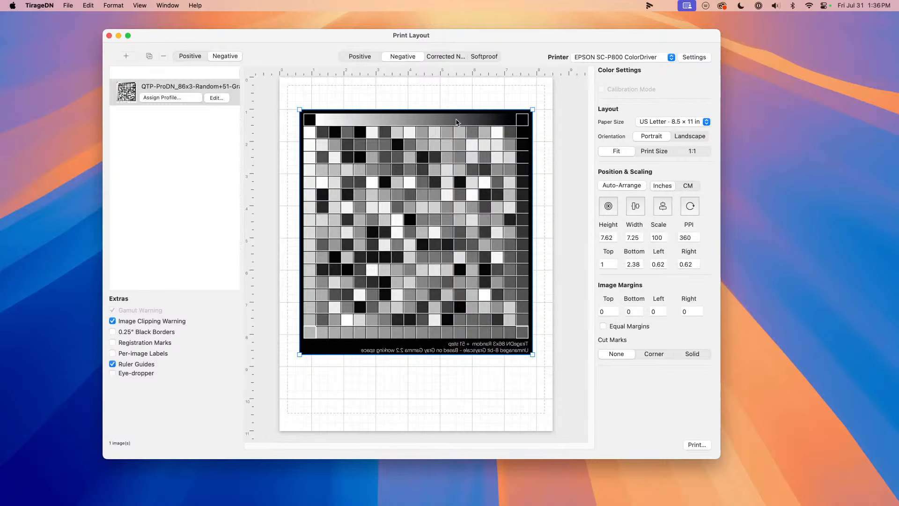
mouse_move(445, 173)
left_mouse_down()
mouse_move(445, 155)
mouse_move(442, 176)
left_mouse_up()
Step: In the chart's printer settings, set Print Mode to Advanced B&W Photo and Output Resolution to SuperPhoto - 2880dpi
left_click(693, 446)
scroll(417, 284, "down", 3)
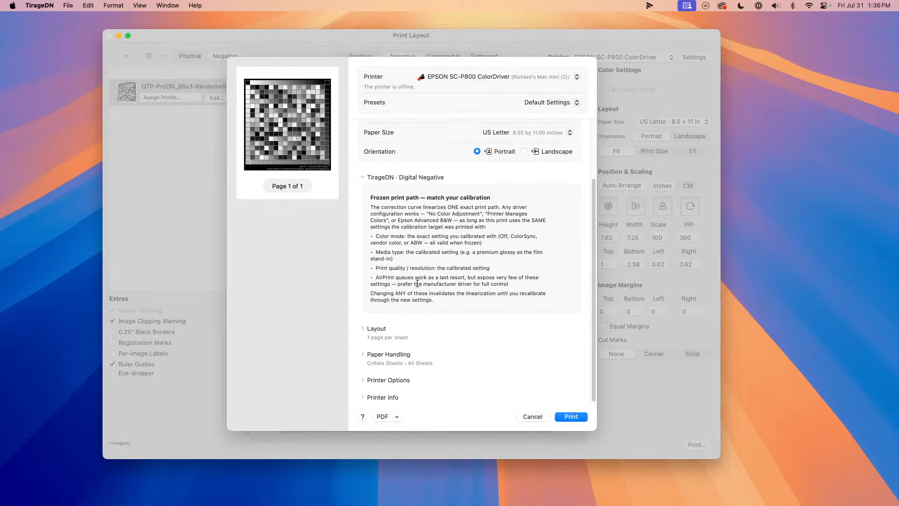
left_click(385, 381)
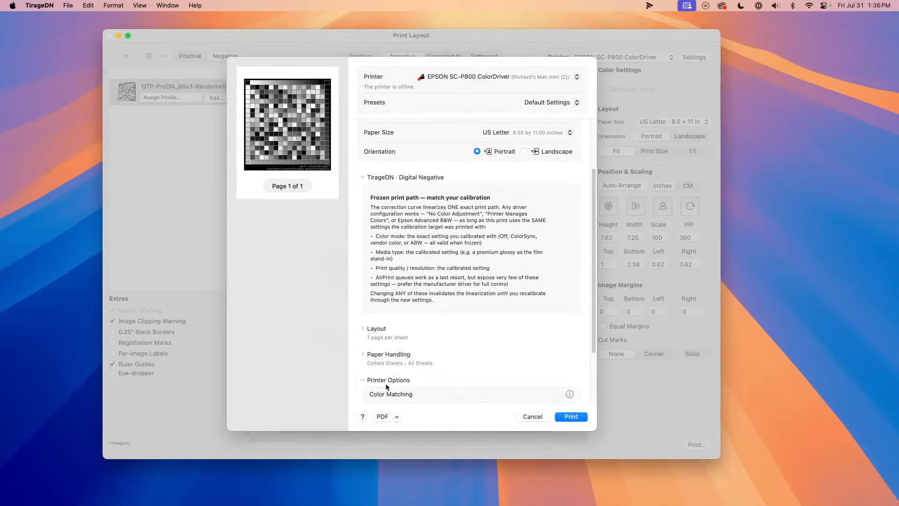
left_click(397, 339)
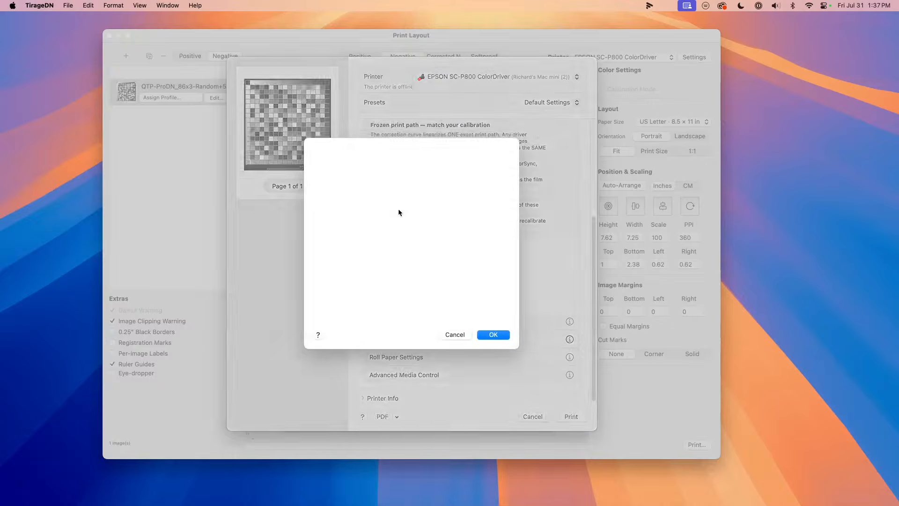
left_click(425, 189)
left_click(362, 191)
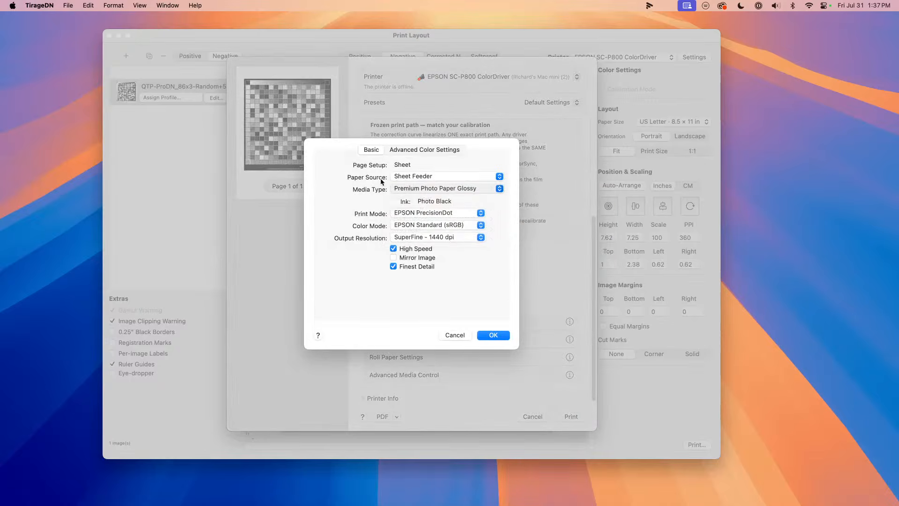
left_click(436, 212)
left_click(455, 225)
left_click(434, 226)
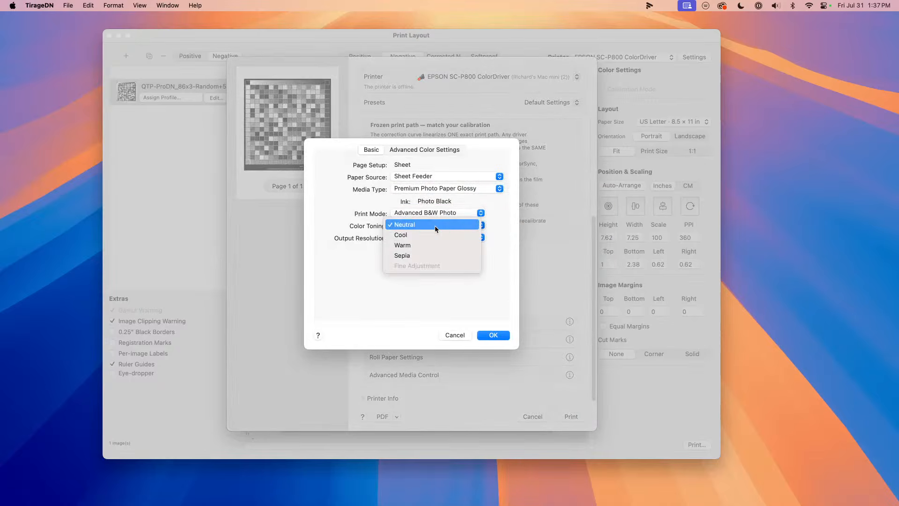
left_click(359, 238)
left_click(421, 238)
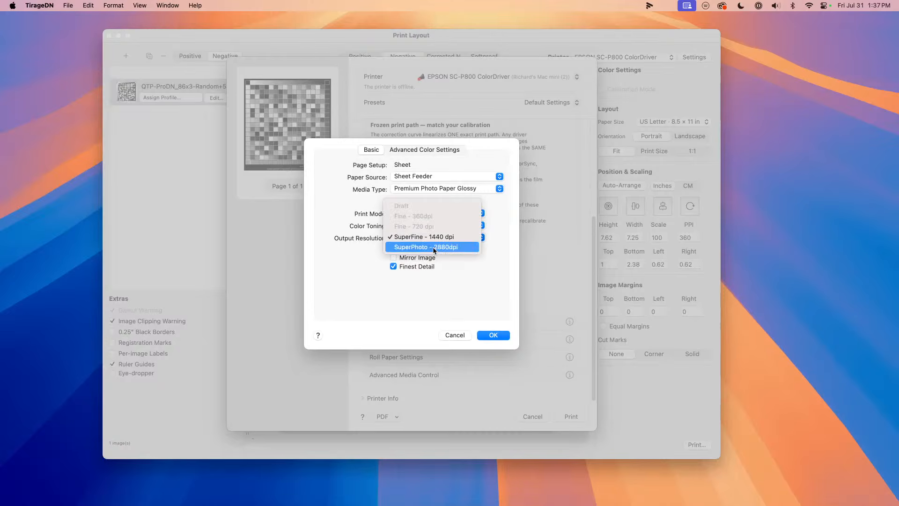
left_click(434, 247)
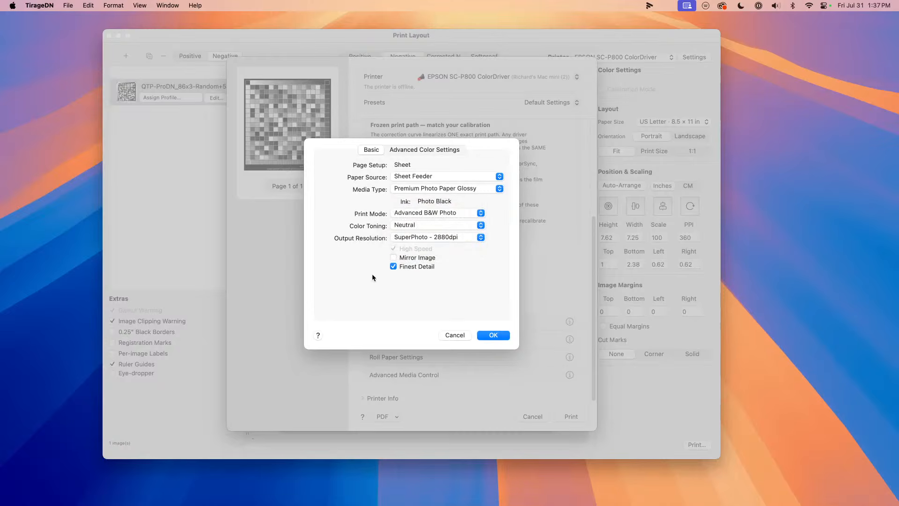
Step: Set Color Toning to Warm and lower Brightness and Contrast to -25 in the advanced color settings
left_click(414, 224)
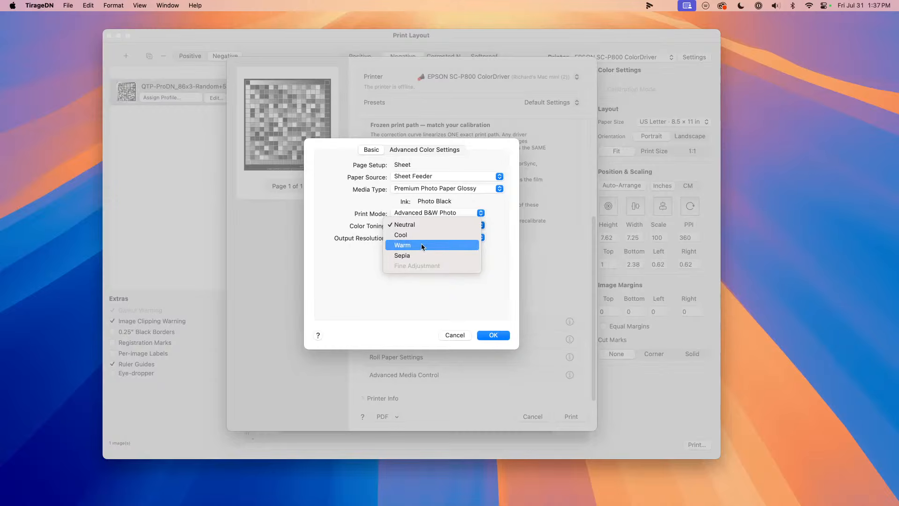
left_click(422, 245)
left_click(441, 150)
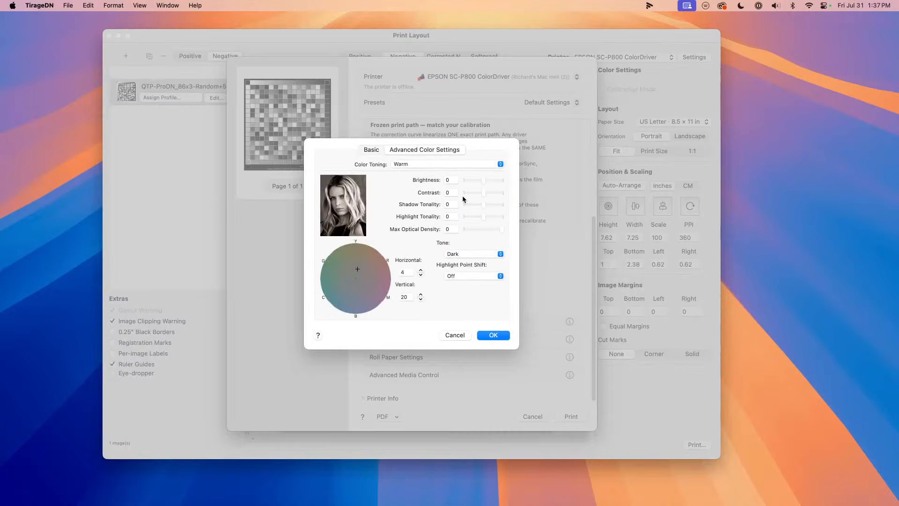
left_click_drag(483, 181, 441, 202)
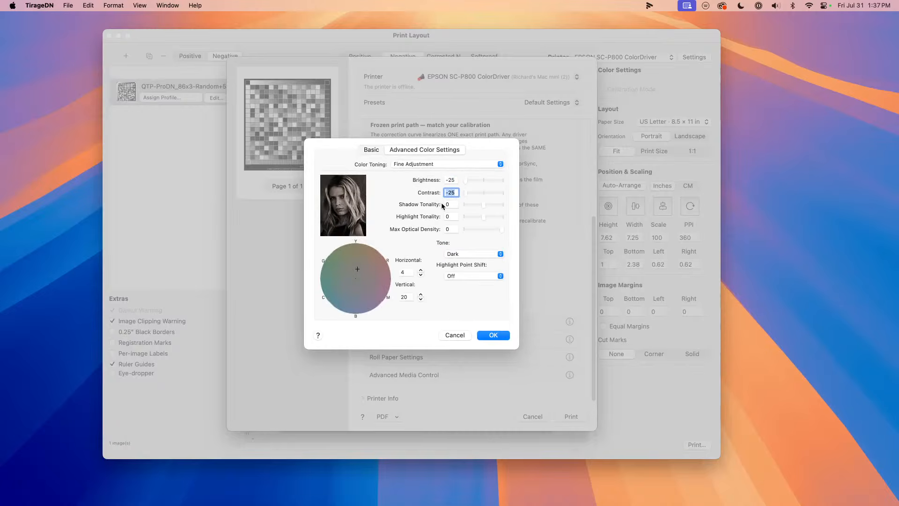
Step: Set Tone to Darkest and the Vertical toning value to 30, and accept the printer settings
left_click(470, 253)
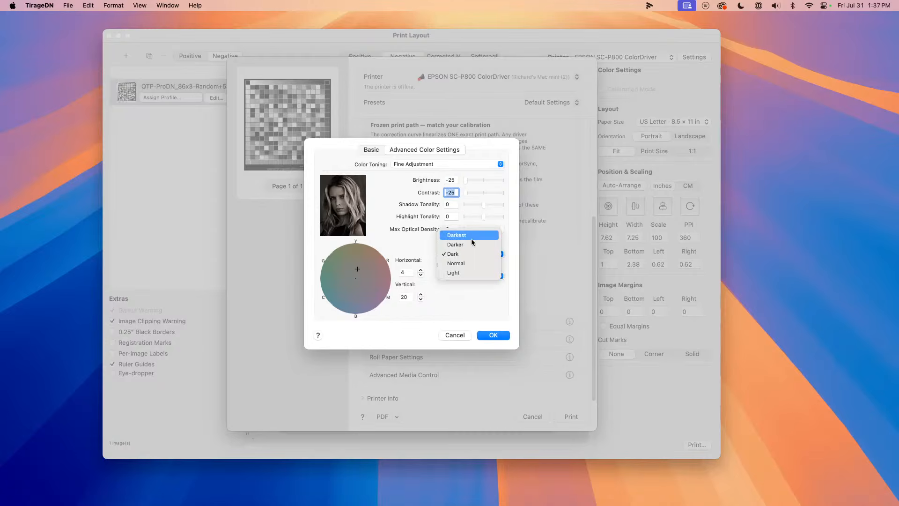
left_click(469, 241)
left_click(404, 297)
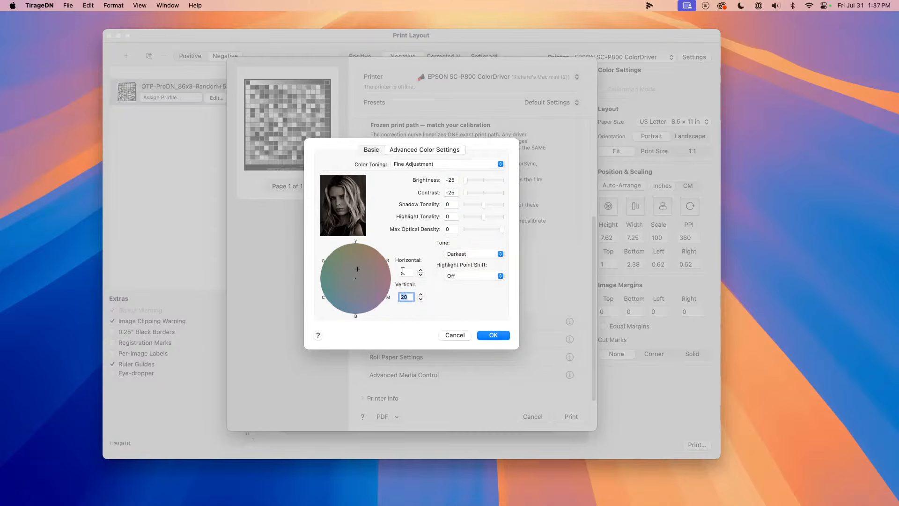
type("30")
left_click(484, 335)
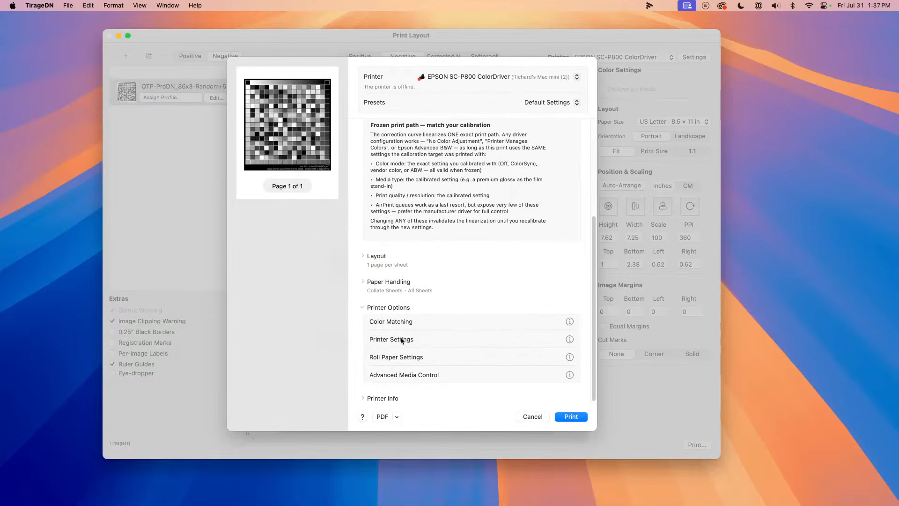
Step: Set Color Density to 15% in Advanced Media Control for the 86x3 chart print
left_click(412, 376)
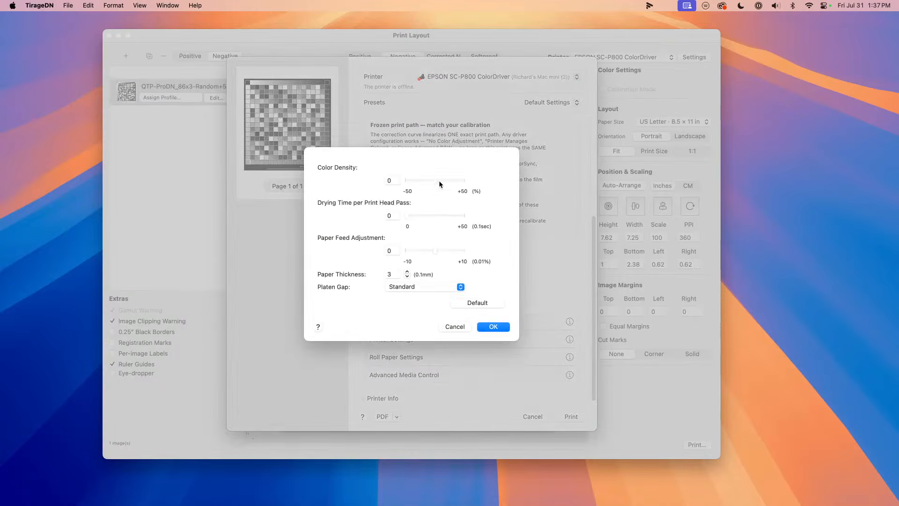
double_click(396, 182)
type("15")
key("Tab")
left_click(487, 327)
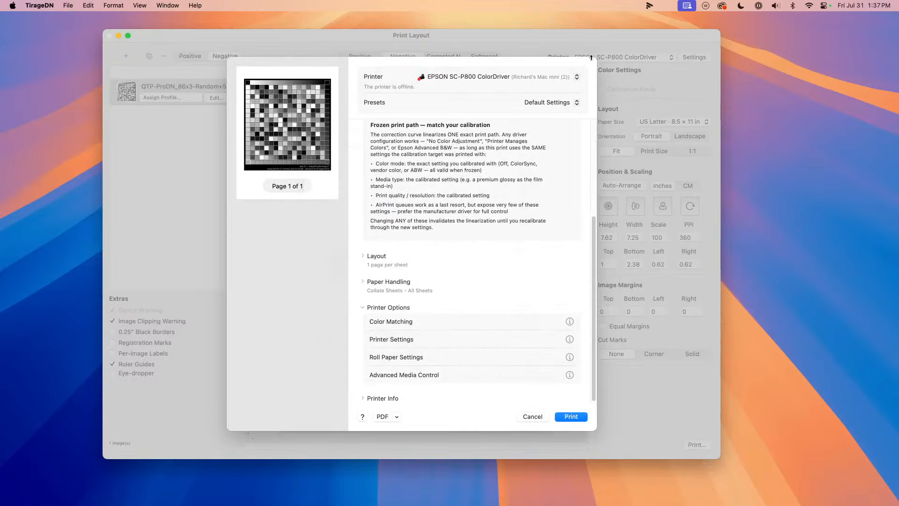
Step: Save the current print settings as a custom preset named "PtPd-+15% Ink Density" for the EPSON SC-P800 ColorDriver
left_click(567, 105)
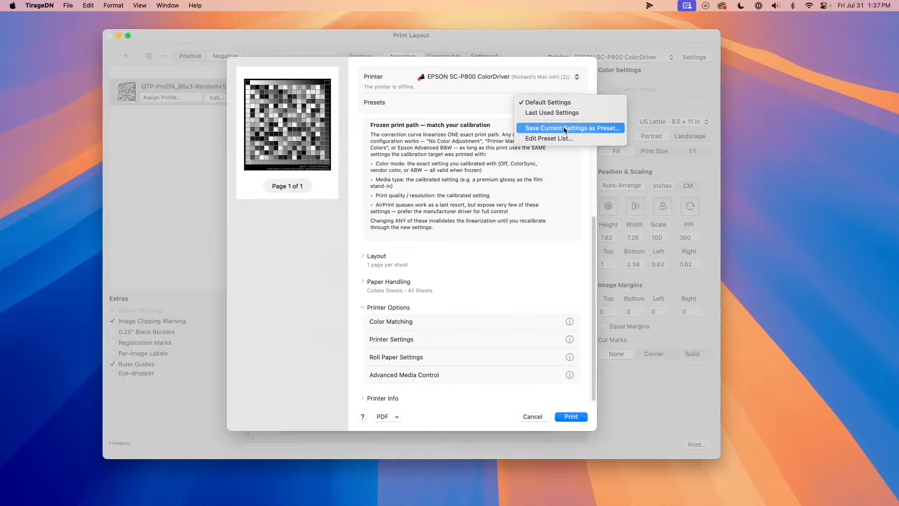
left_click(562, 127)
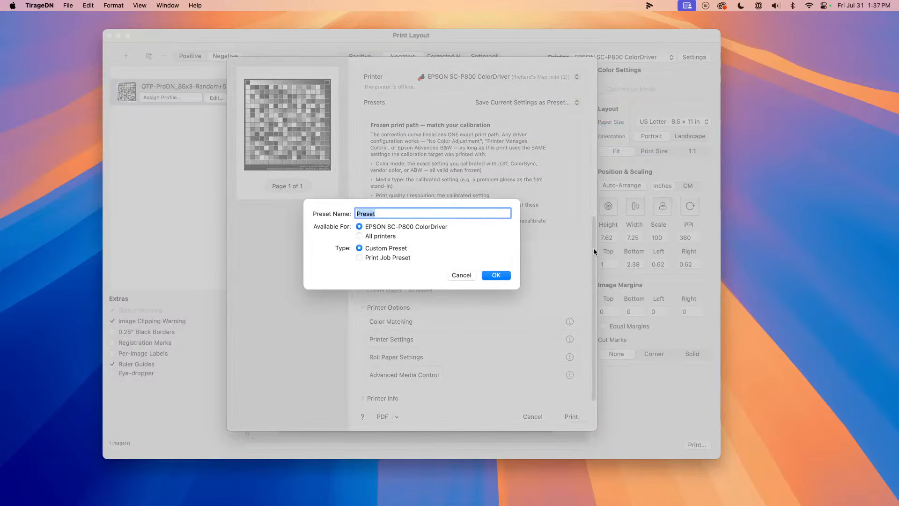
type("P")
type("tPd-+15% Ink Density")
key("Return")
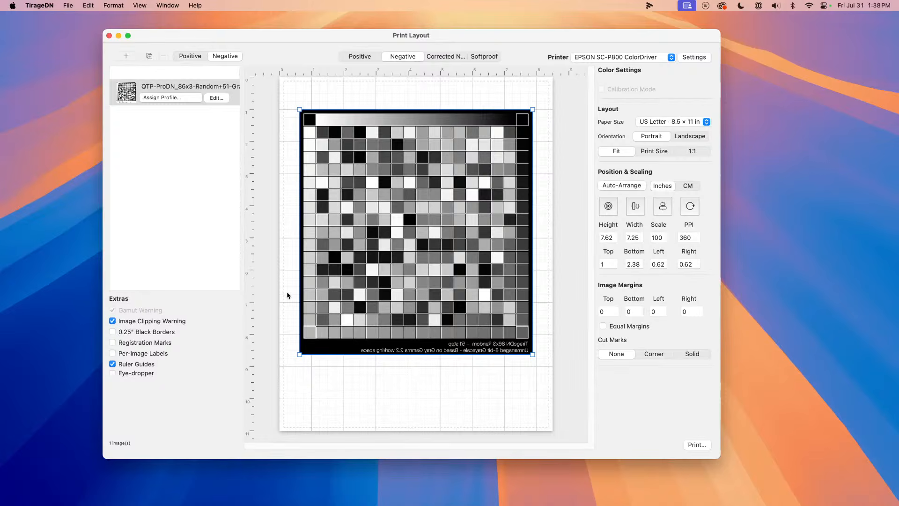
Step: Switch to Finder and open the TirgeDN folder inside _Measurement Files > !Digital Negatives, sorting the parent folder by date modified
key("super+Tab")
left_click(504, 260)
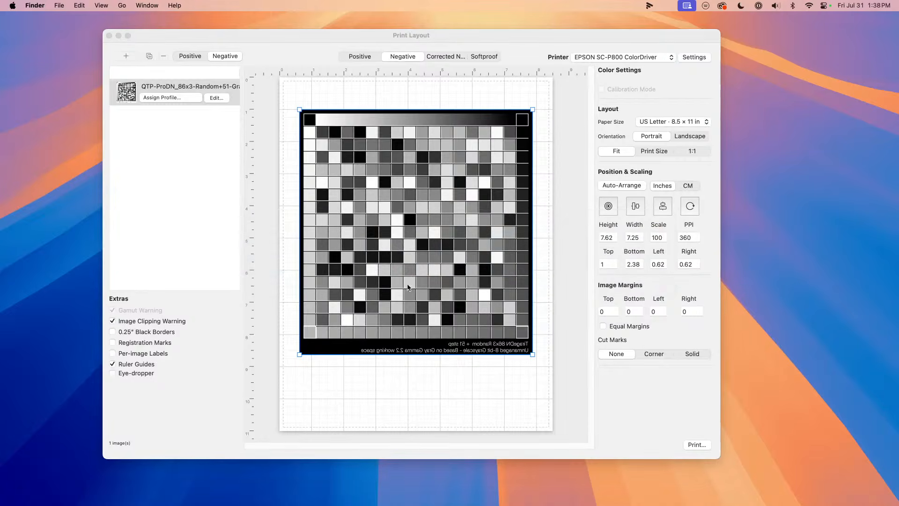
key("super+n")
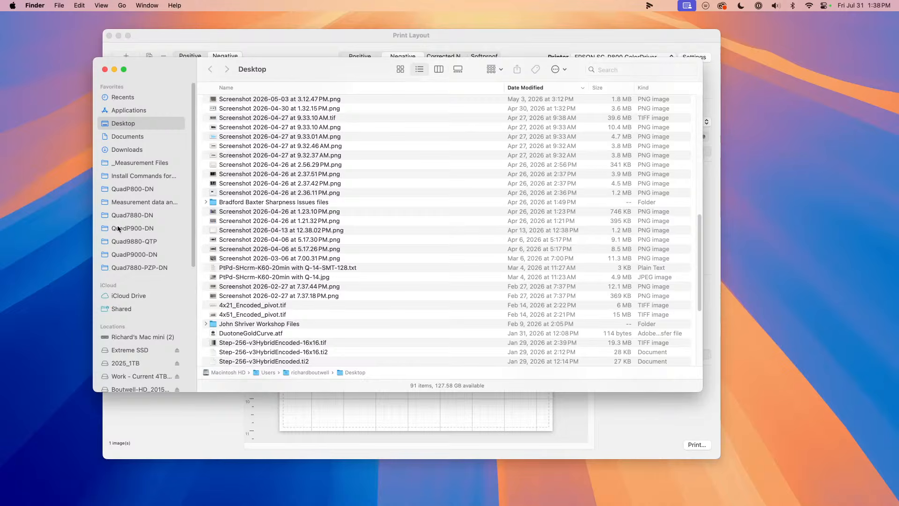
left_click(142, 163)
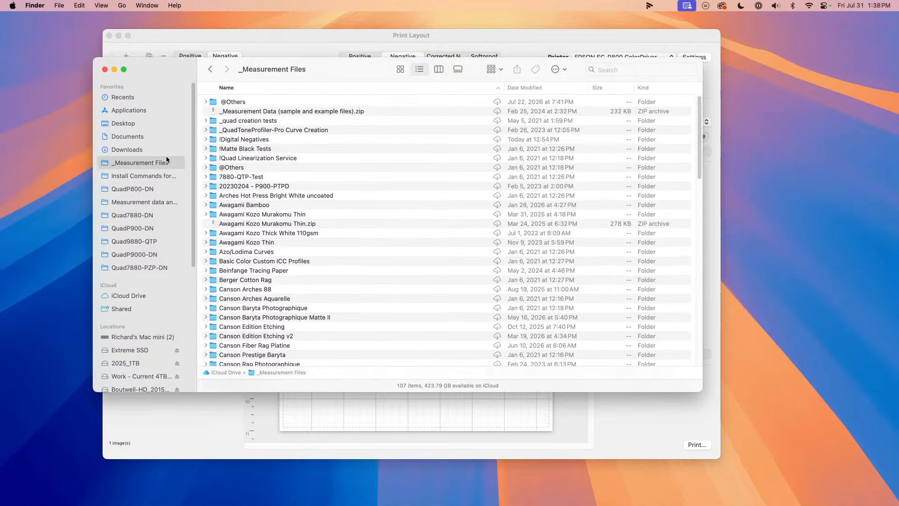
double_click(231, 139)
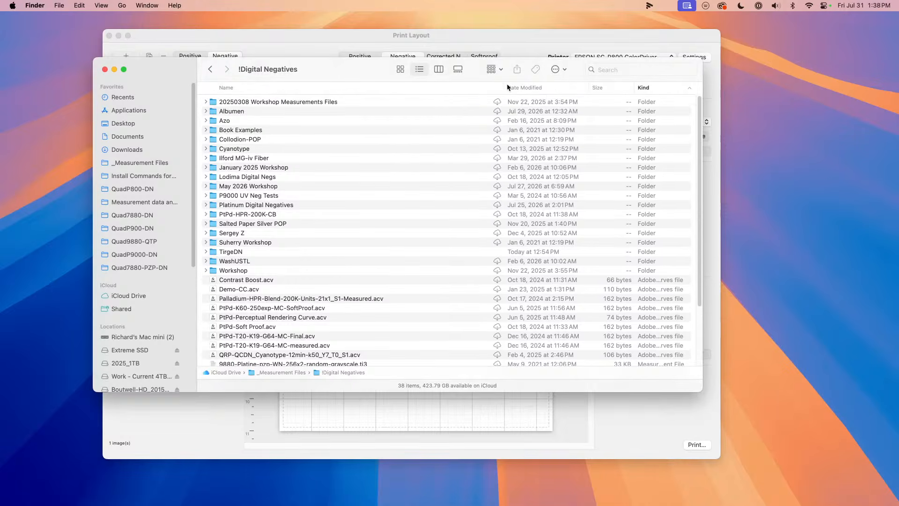
left_click(508, 87)
double_click(251, 103)
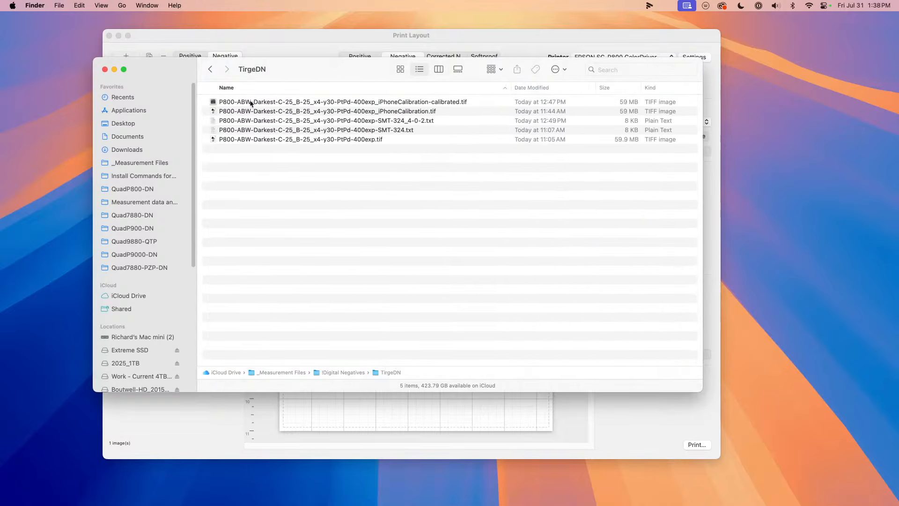
Step: Preview the scanned target P800-ABW-Darkest-C-25_B-25_x4-y30-PtPd-400exp.tif and close the preview
left_click(312, 130)
left_click(317, 139)
key("space")
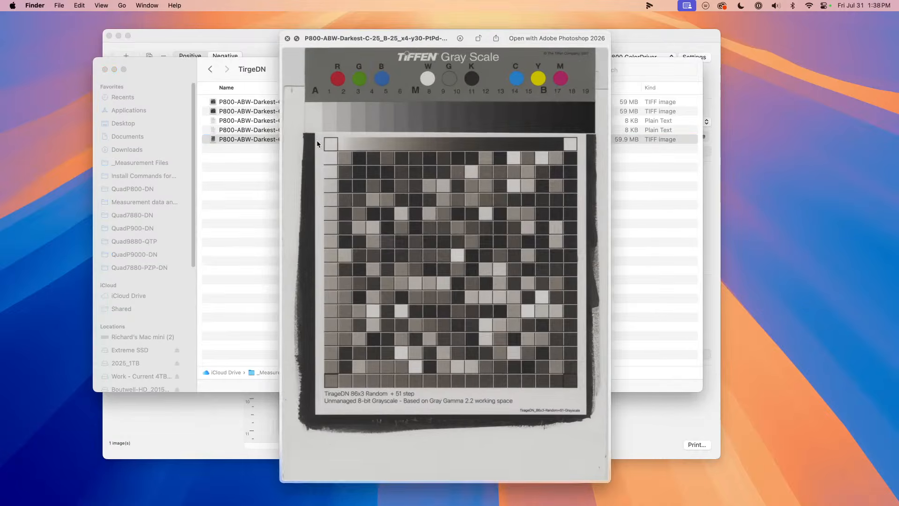
key("space")
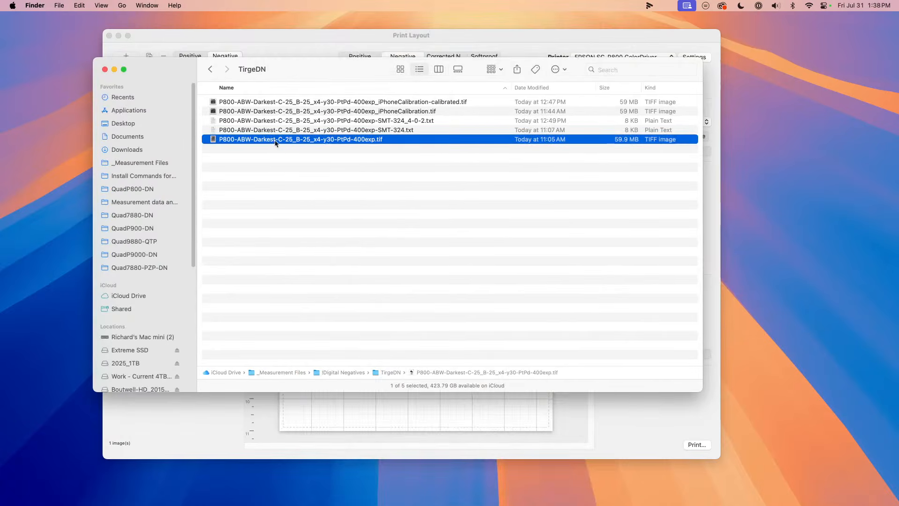
Step: Switch back to TirageDN and open the Scanned Target Reader
left_click(193, 448)
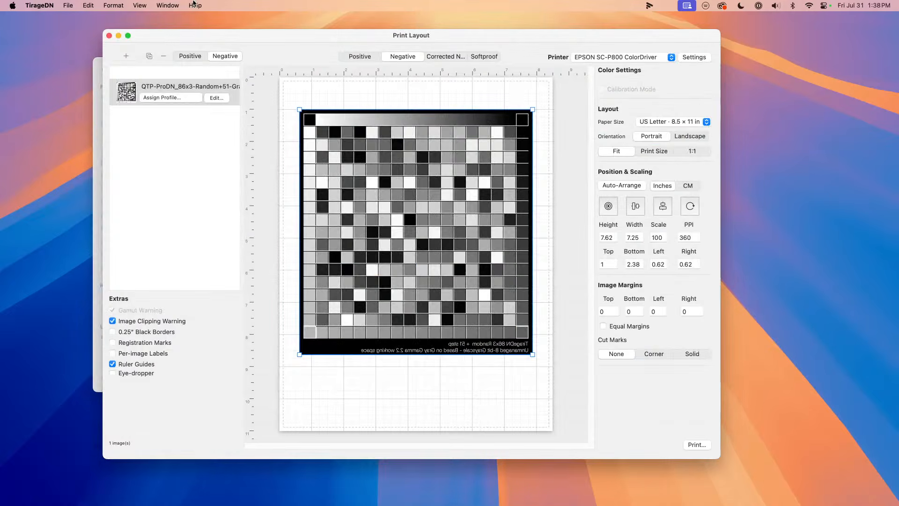
left_click(169, 6)
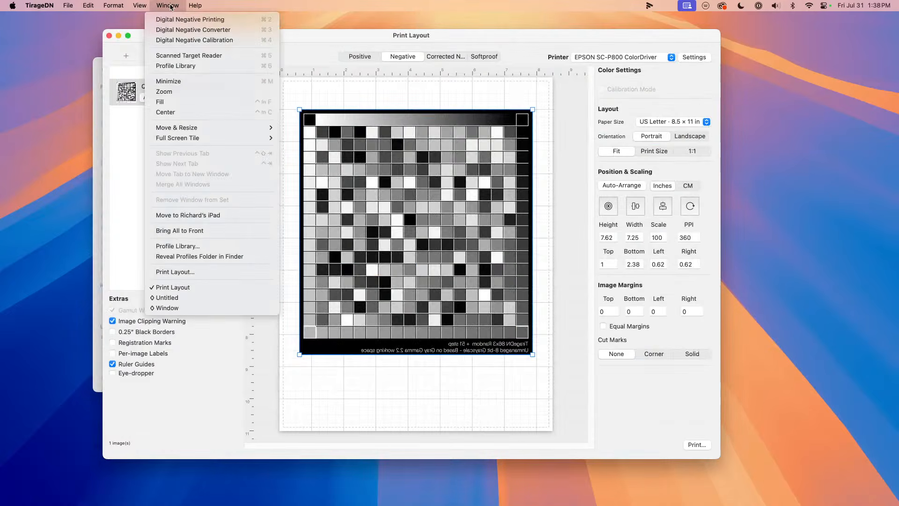
left_click(196, 55)
left_click_drag(305, 20, 303, 19)
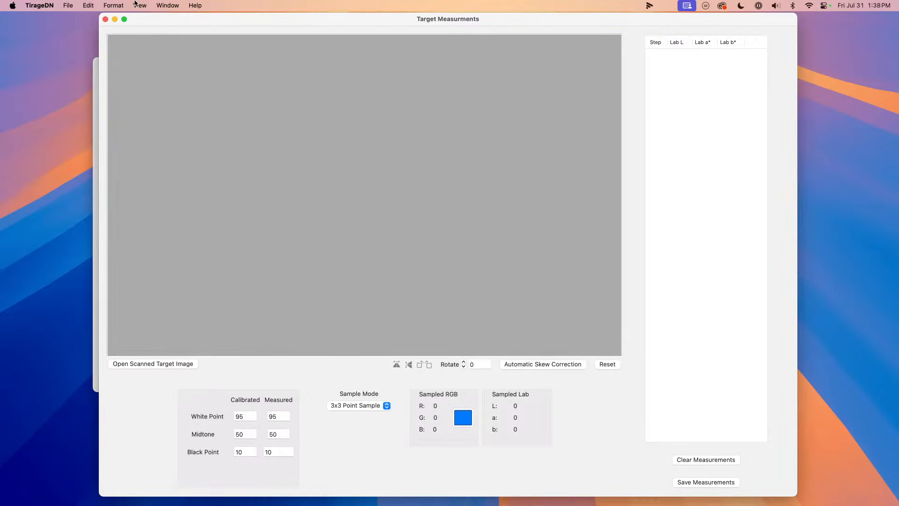
left_click(168, 6)
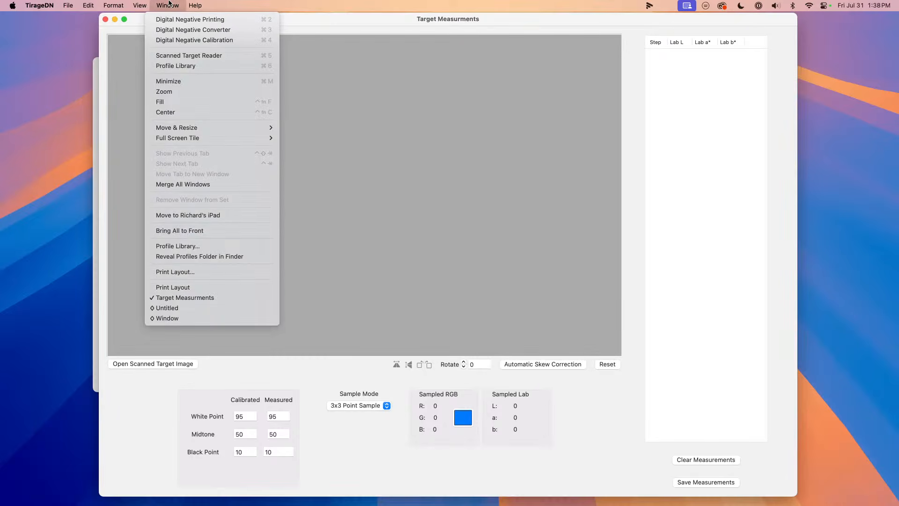
left_click(169, 5)
Step: Open P800-ABW-Darkest-C-25_B-25_x4-y30-PtPd-400exp.tif from _Measurement Files > !Digital Negatives > TirgeDN as the scanned target image
left_click(155, 364)
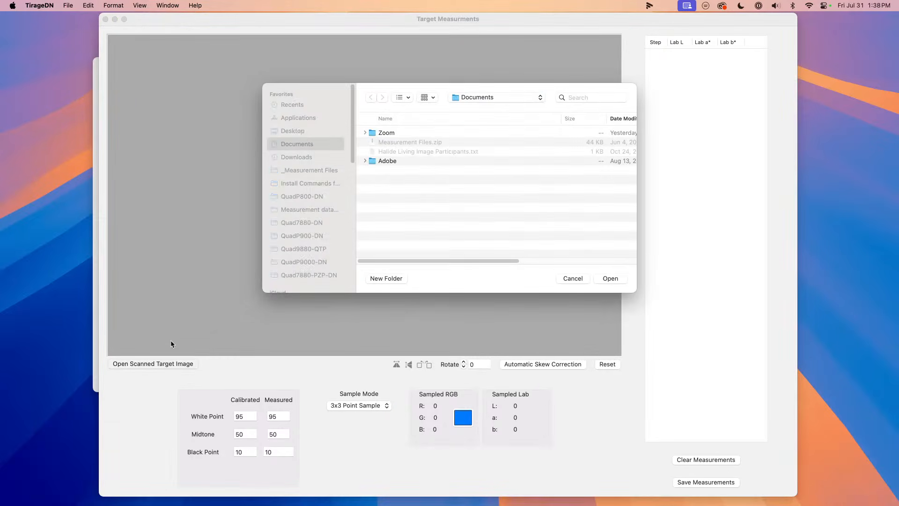
left_click(494, 97)
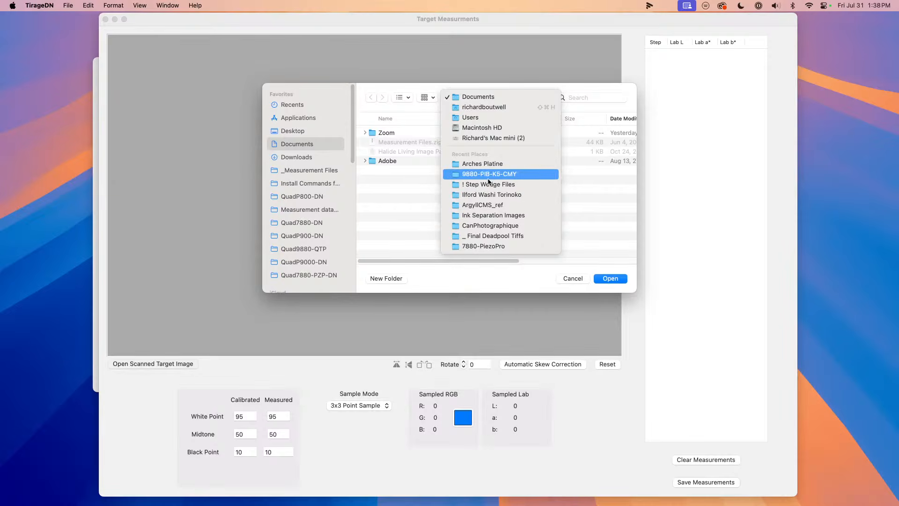
left_click(304, 183)
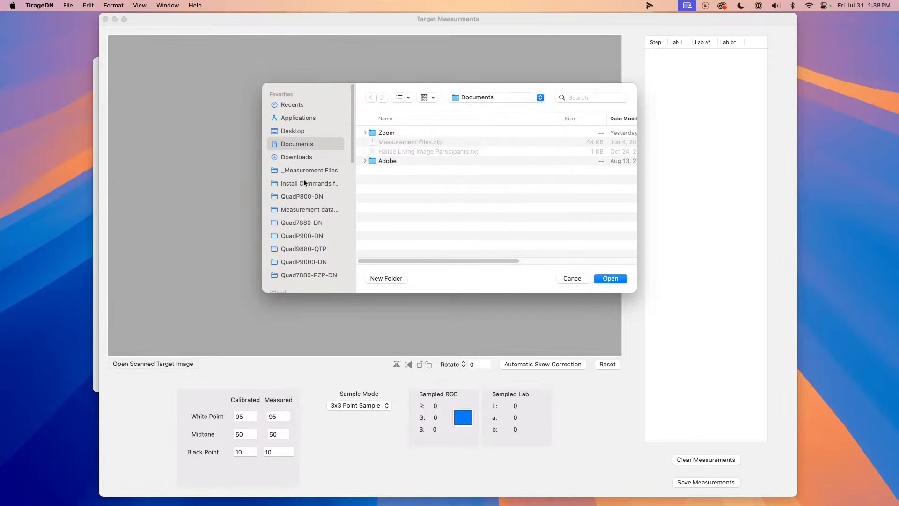
left_click(307, 170)
double_click(397, 134)
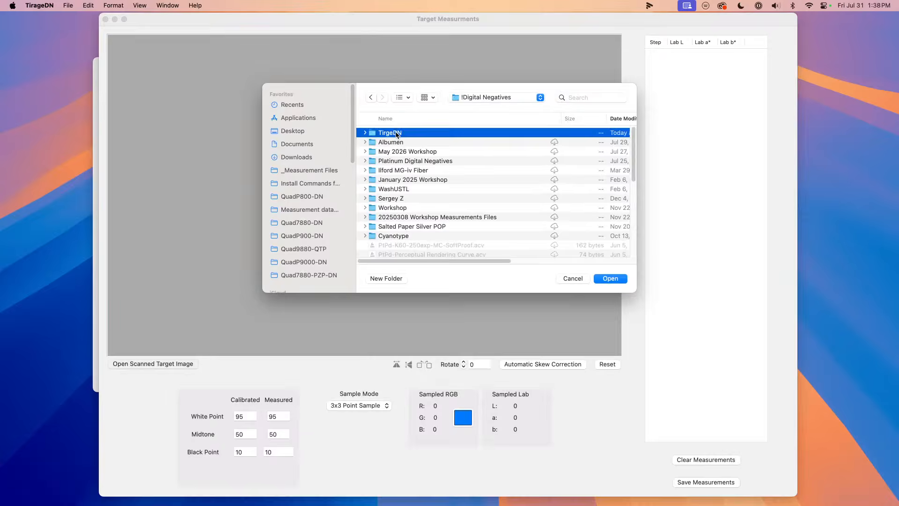
double_click(396, 133)
left_click(412, 172)
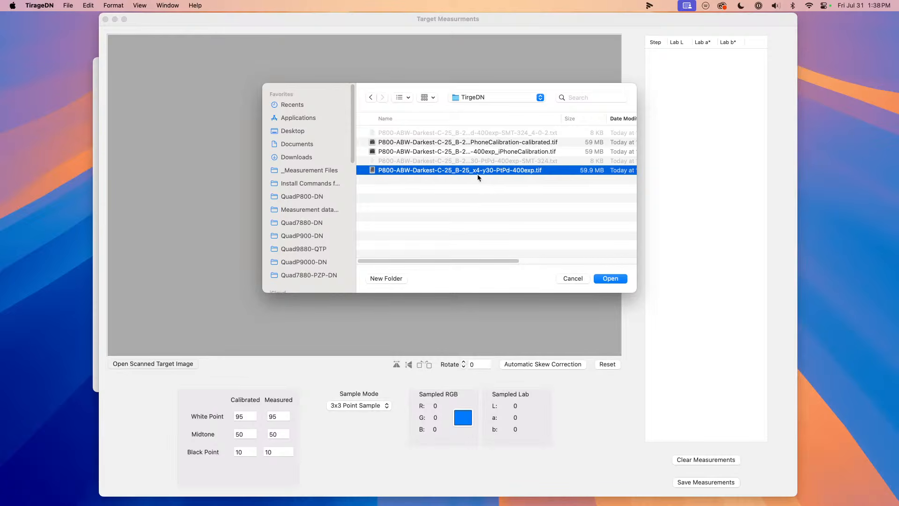
left_click(598, 279)
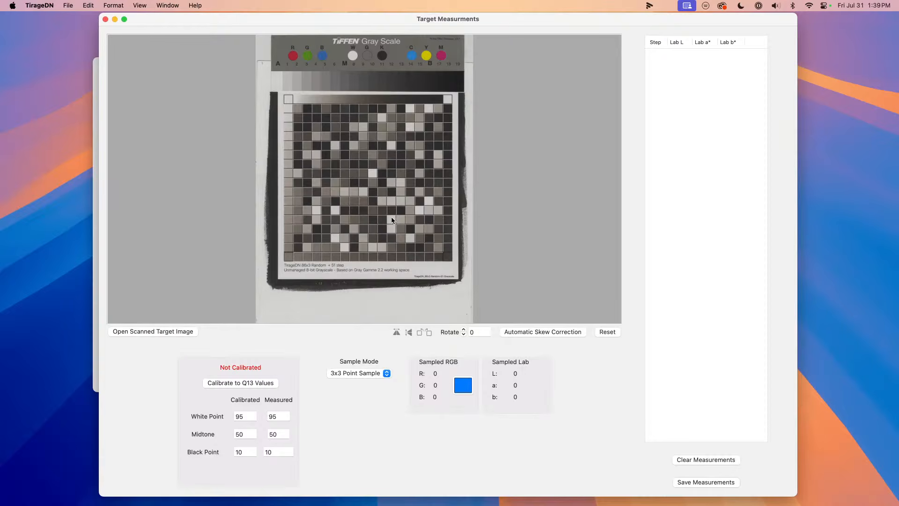
Step: Calibrate the scan to Q13 values by sampling white patch A, mid patch M and black patch 19, and apply the calibration
left_click(244, 383)
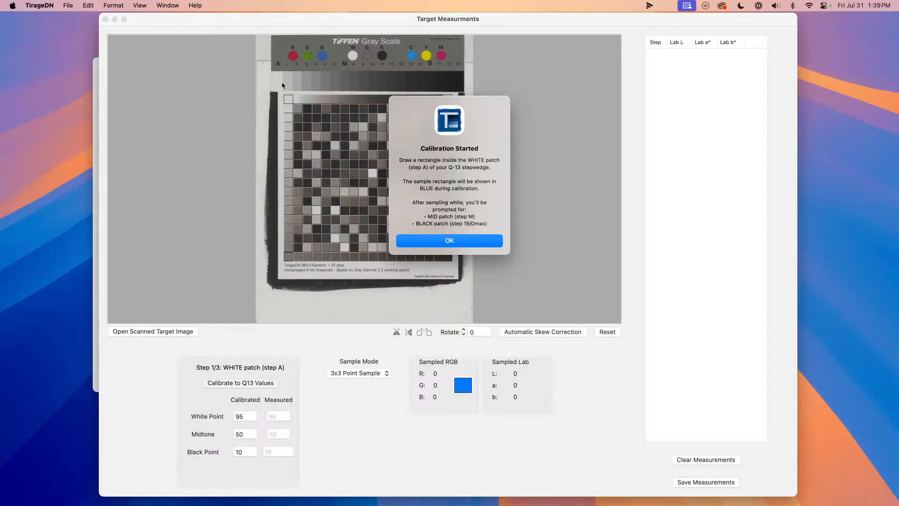
left_click(450, 242)
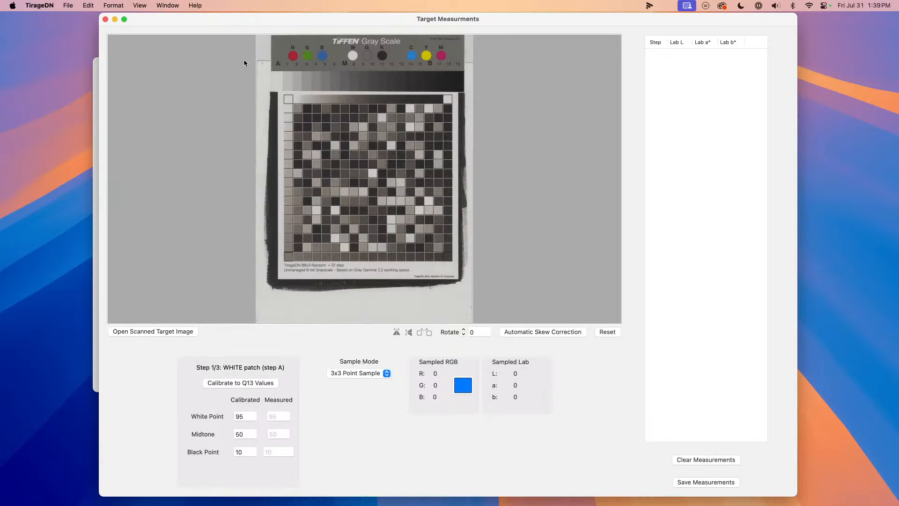
left_click_drag(281, 91, 281, 90)
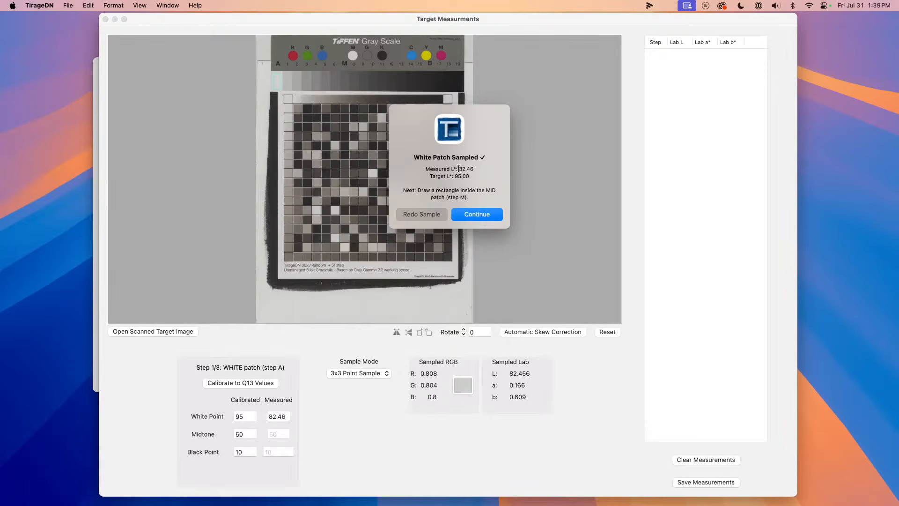
left_click(472, 216)
left_click_drag(341, 73, 347, 87)
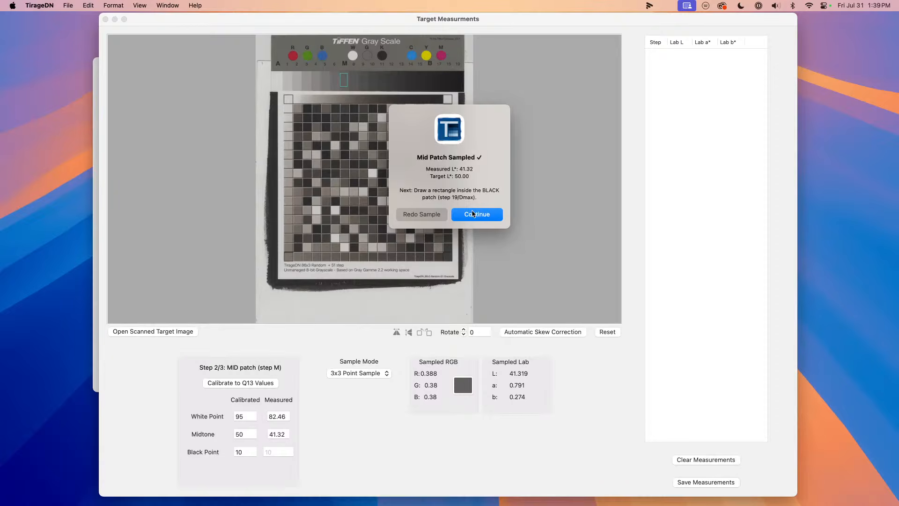
left_click(472, 213)
left_click(458, 80)
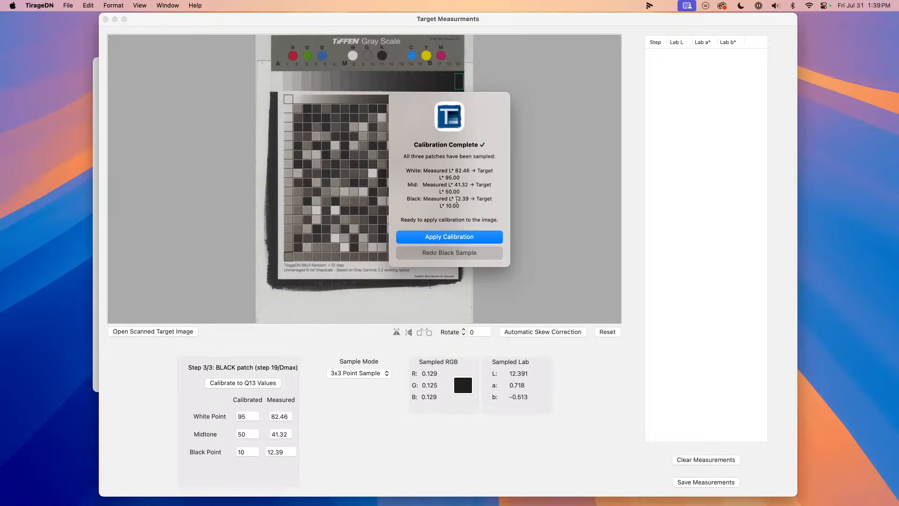
left_click(458, 237)
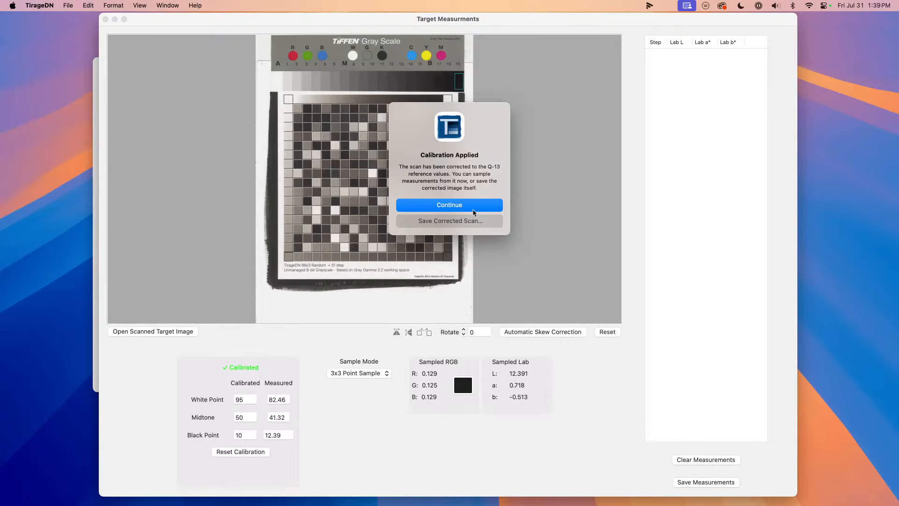
left_click(425, 206)
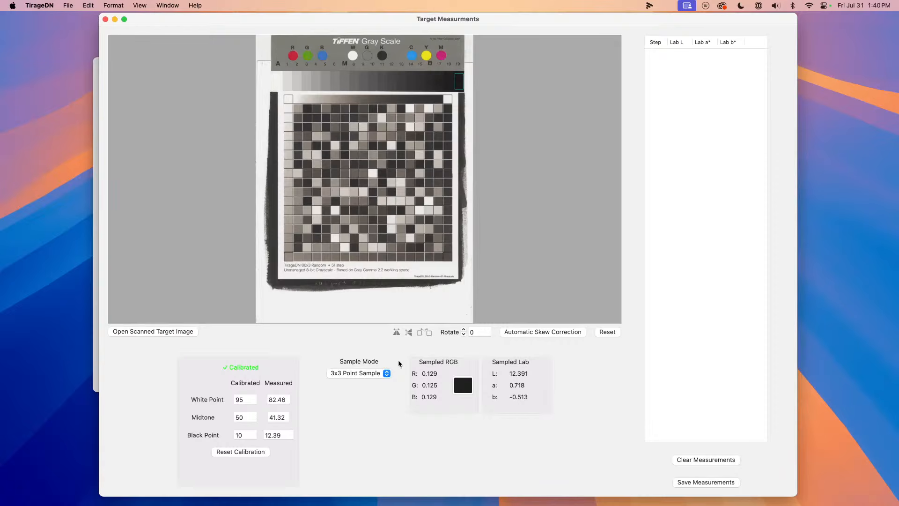
Step: Set the sample mode to Automatic with a chart grid of 18 rows and 18 columns
left_click(370, 373)
left_click(370, 372)
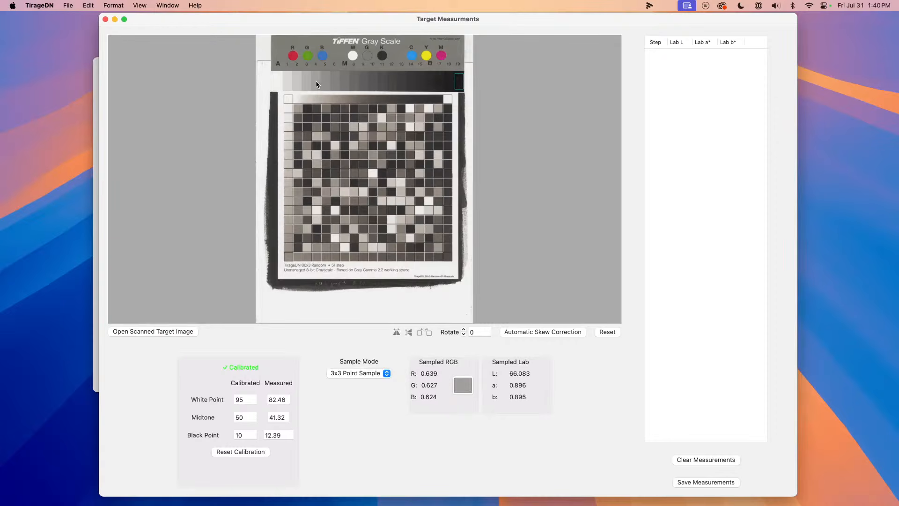
left_click(374, 375)
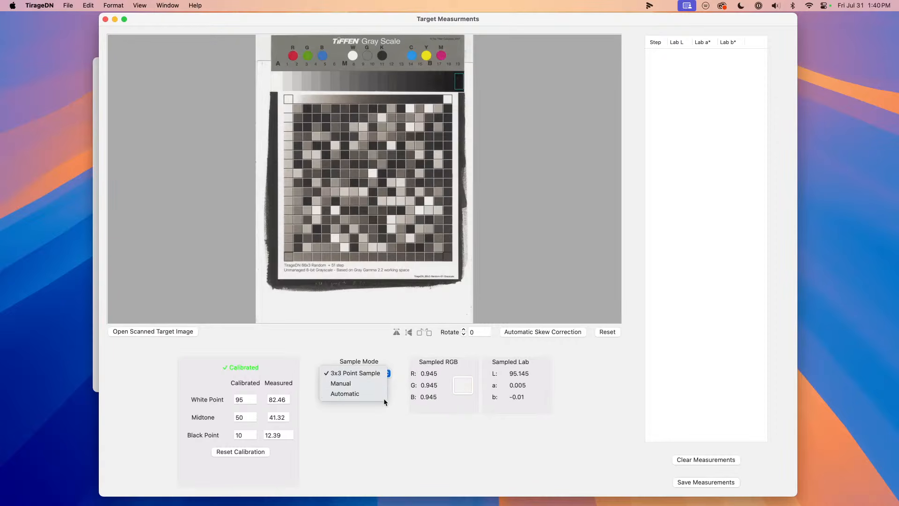
left_click(381, 398)
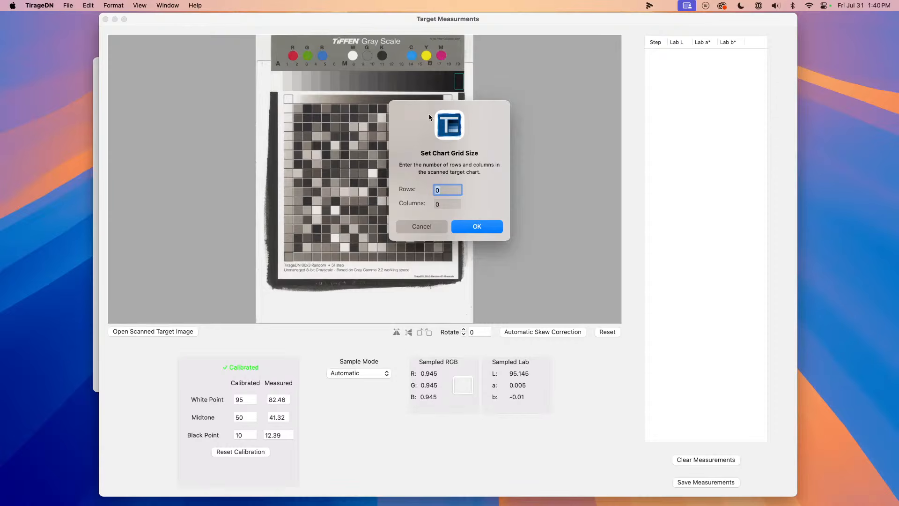
left_click_drag(429, 113, 532, 107)
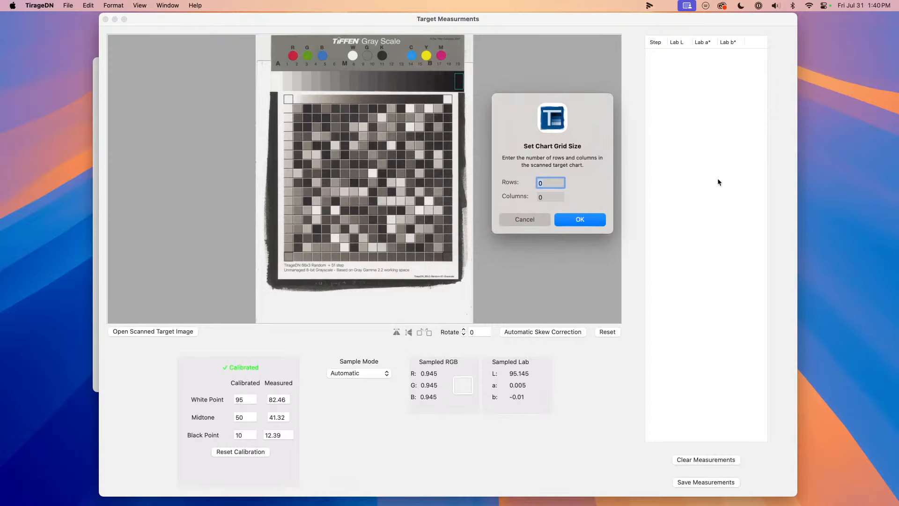
type("8")
key("Tab")
type("18")
key("Tab")
left_click(568, 219)
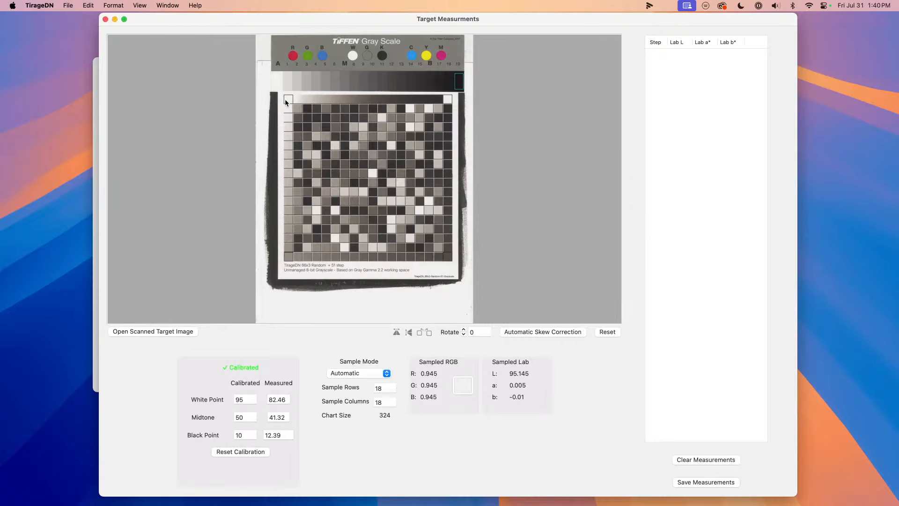
Step: Outline the whole patch grid of the scanned 86x3 chart and run the automatic measurement of its 324 steps
left_click_drag(285, 96, 453, 263)
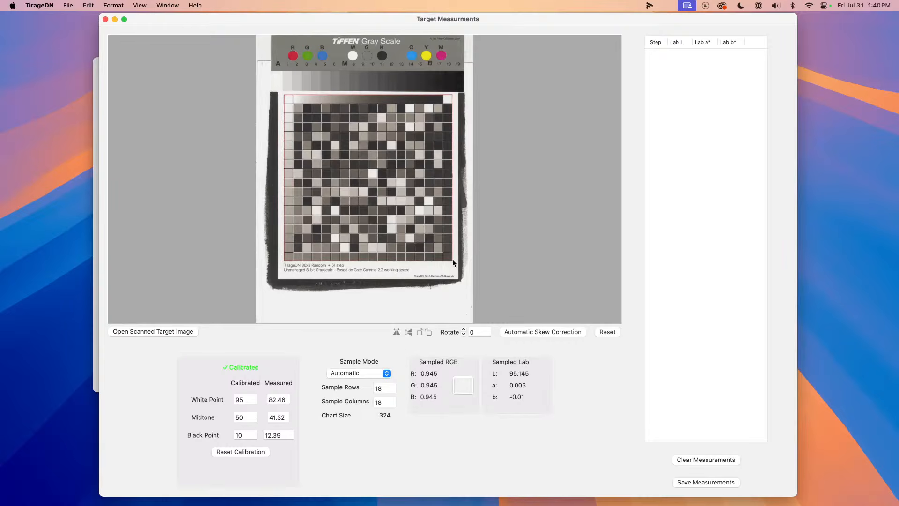
left_click_drag(452, 260, 452, 261)
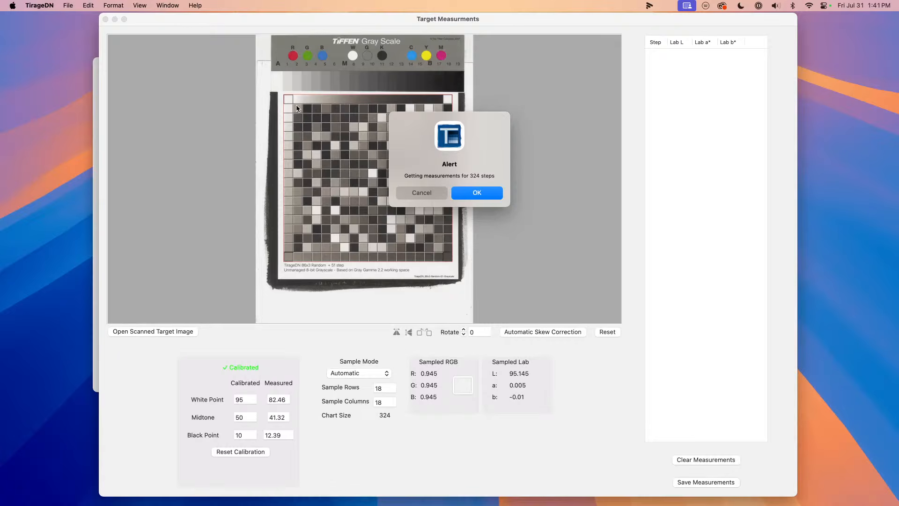
left_click(454, 195)
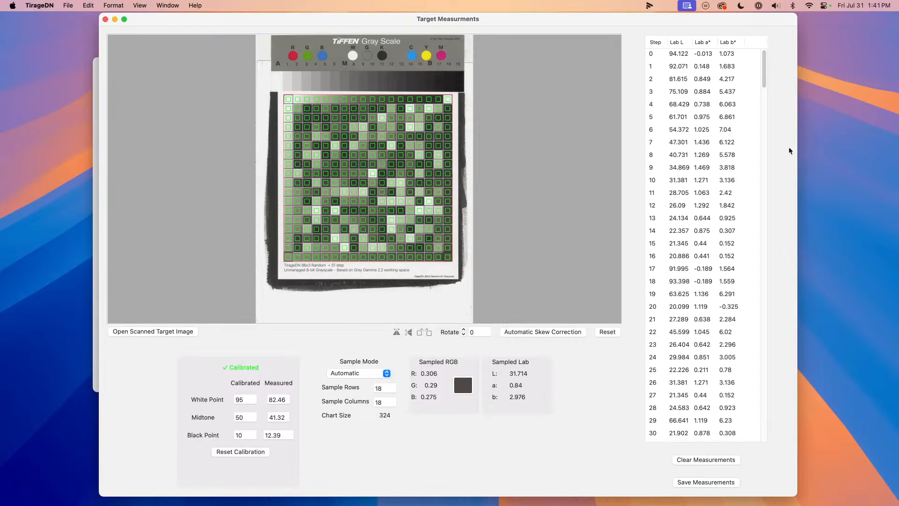
Step: Look through the measured Lab values and save the measurements as P800-ABW-Darkest-C-25_B-25_x4-y30-PtPd-400exp-SMT-324-v2.txt in the TirgeDN folder
scroll(721, 209, "down", 15)
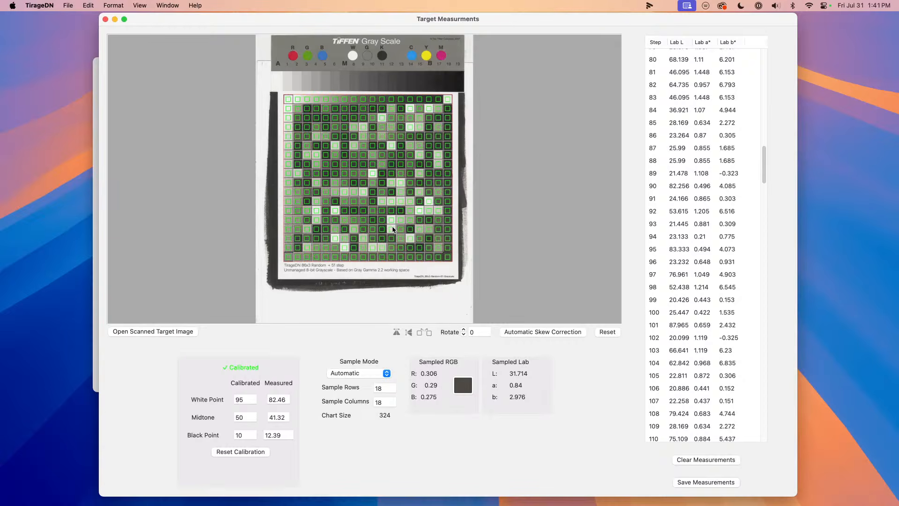
left_click(682, 483)
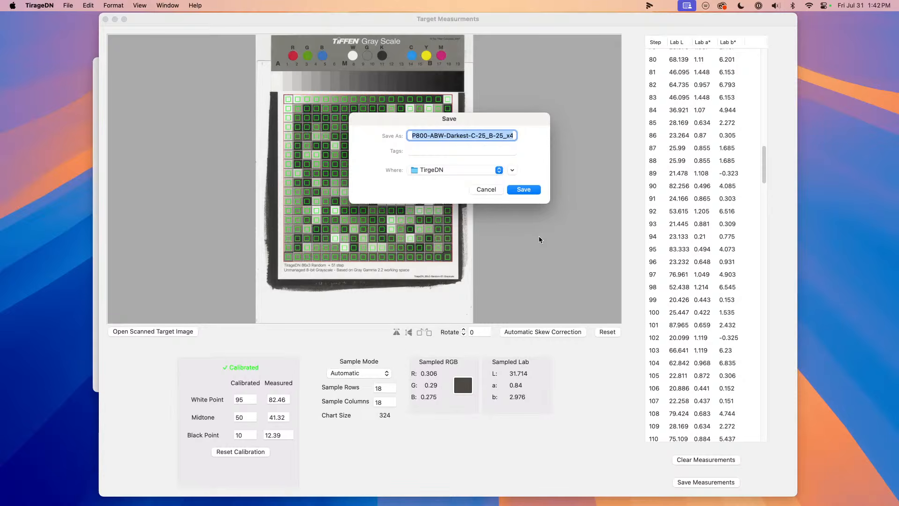
key("Right")
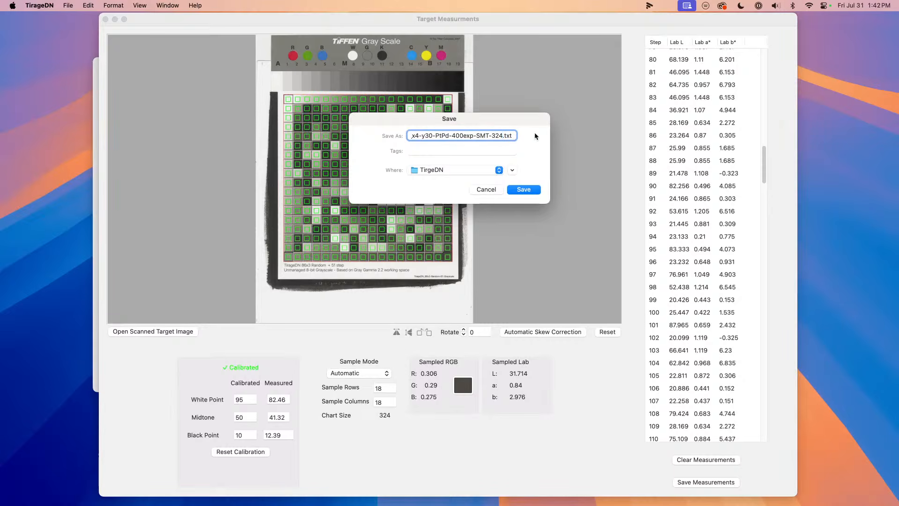
type("-v2")
key("Return")
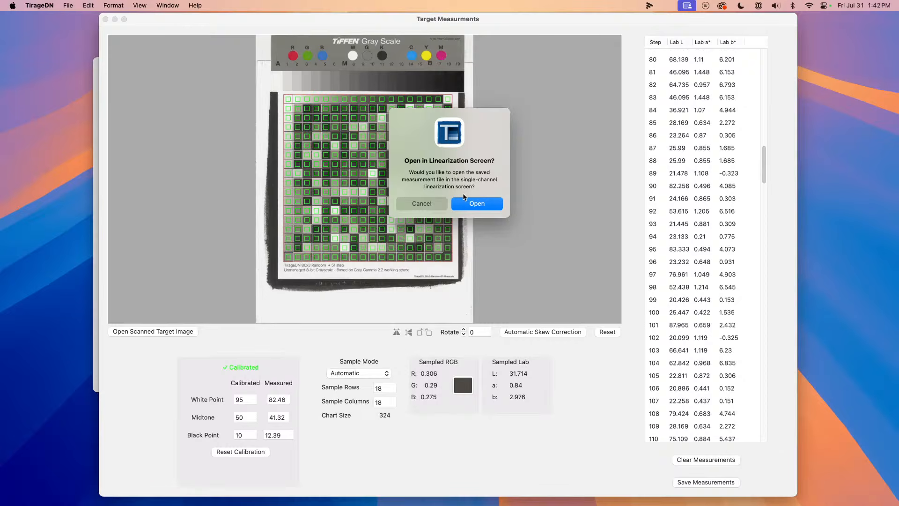
Step: Open the saved measurement file in the single-channel linearization screen and read it as a calibration target
left_click(471, 203)
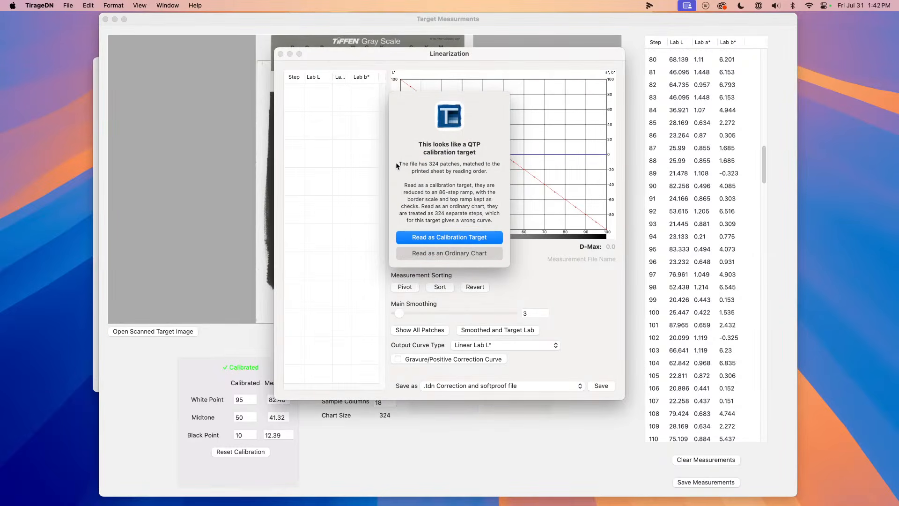
left_click_drag(407, 108, 481, 105)
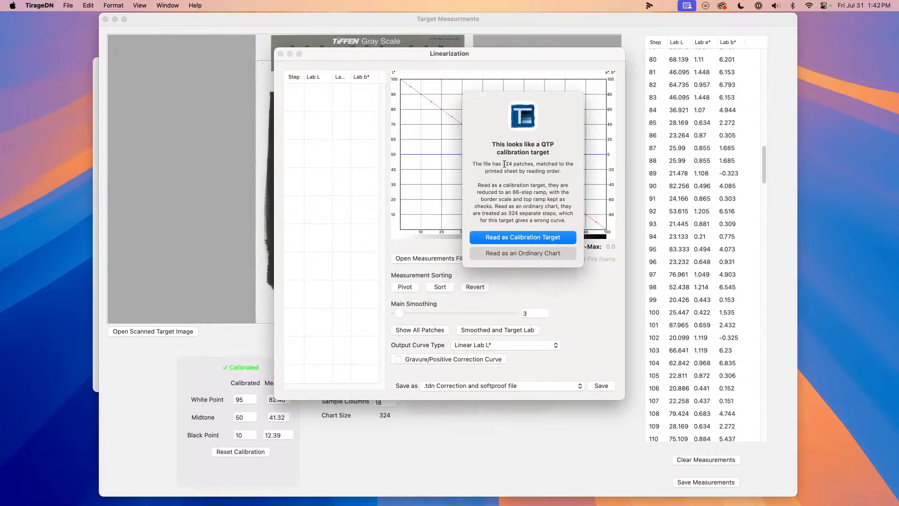
left_click_drag(503, 164, 513, 164)
left_click(528, 240)
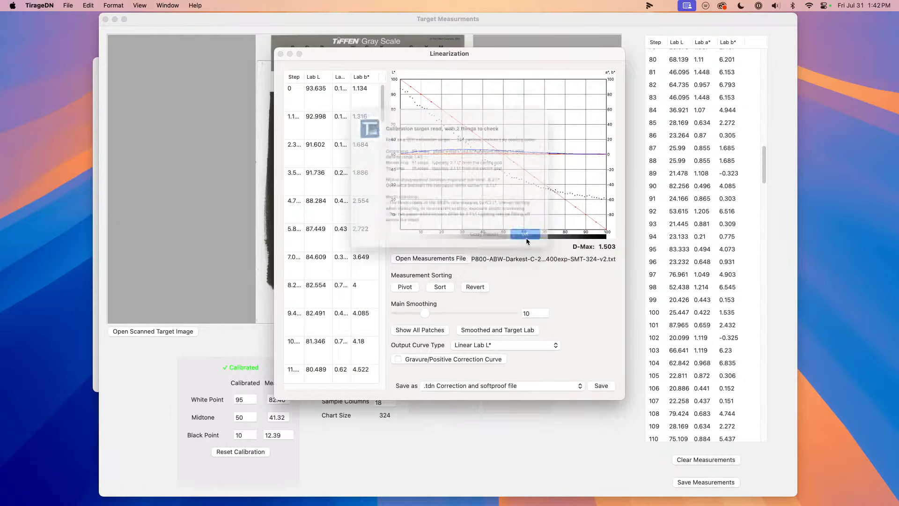
Step: Read the calibration target report with its step statistics and points worth checking, and dismiss it
left_click_drag(430, 94, 192, 56)
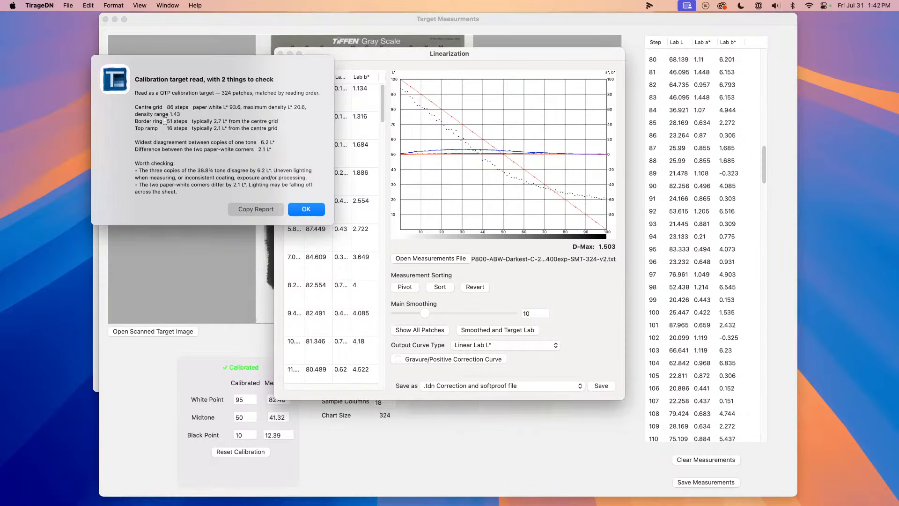
left_click_drag(165, 122, 167, 122)
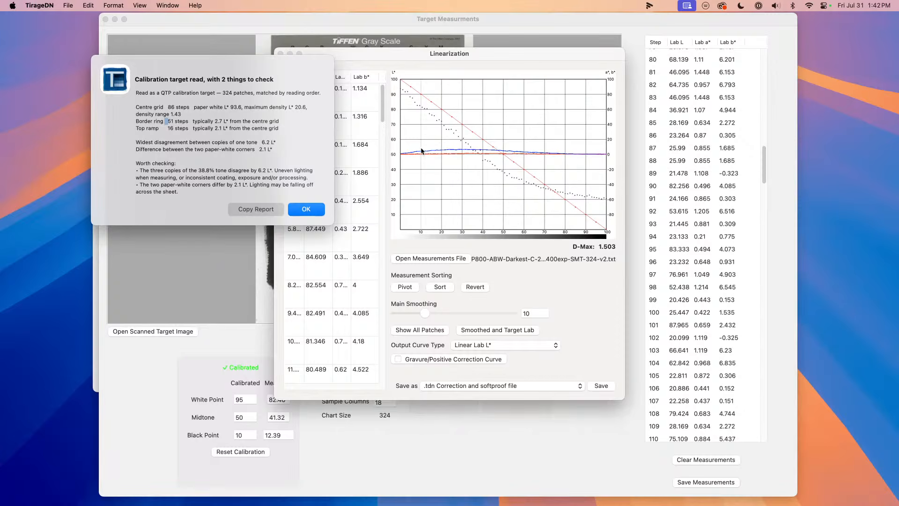
left_click_drag(141, 173, 179, 192)
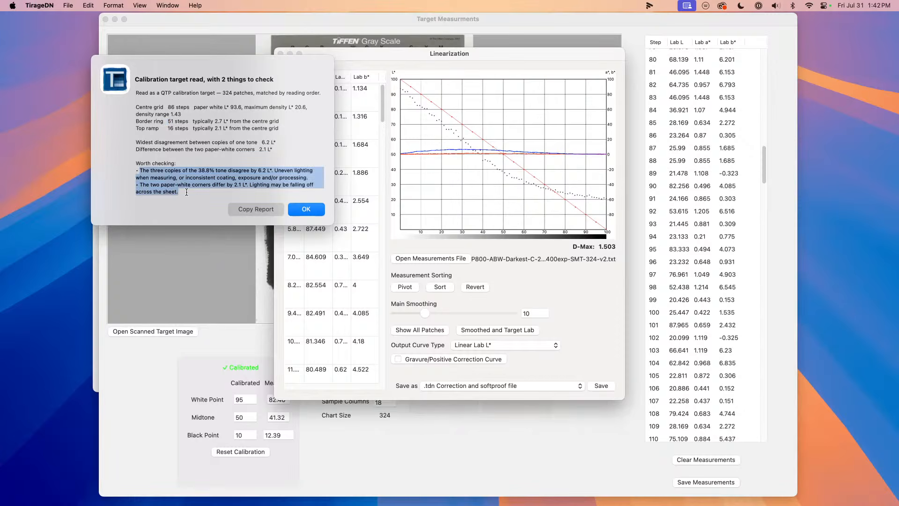
left_click(294, 215)
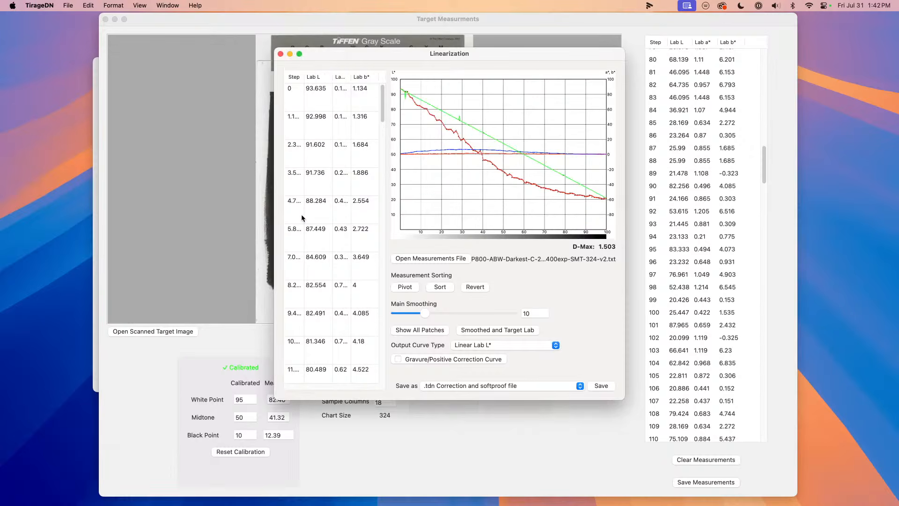
Step: Compare main smoothing values of 0, 22, 43 and 9 on the linearization curve, and set the smoothing to 13
left_click_drag(425, 314, 403, 322)
left_click_drag(465, 57, 703, 34)
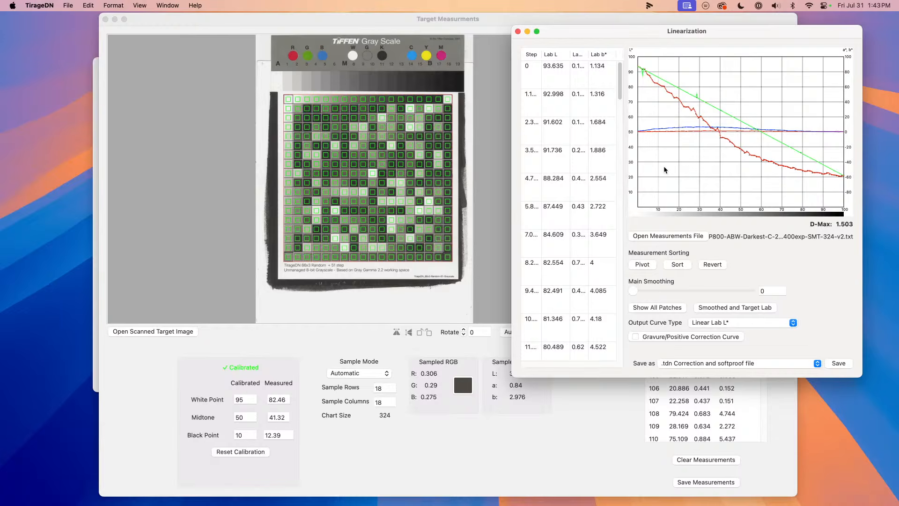
left_click_drag(633, 290, 690, 296)
left_click_drag(702, 34, 531, 53)
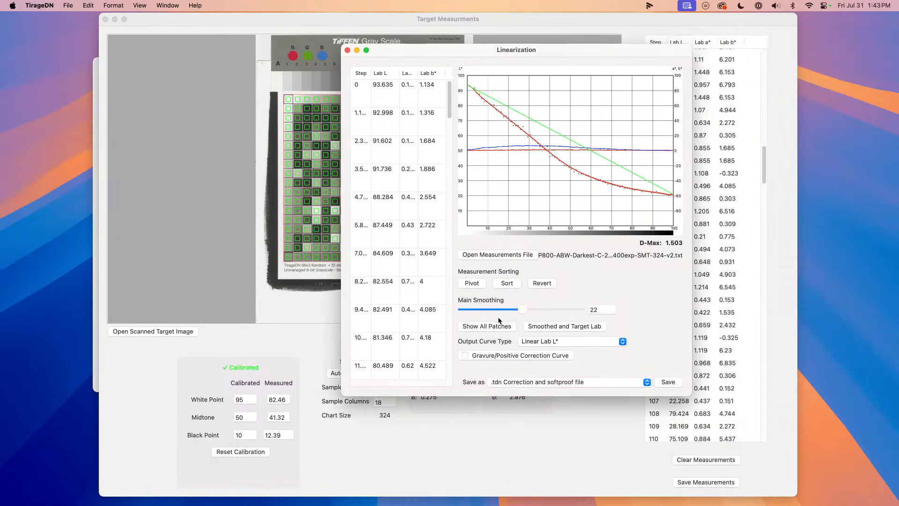
left_click_drag(527, 311, 579, 310)
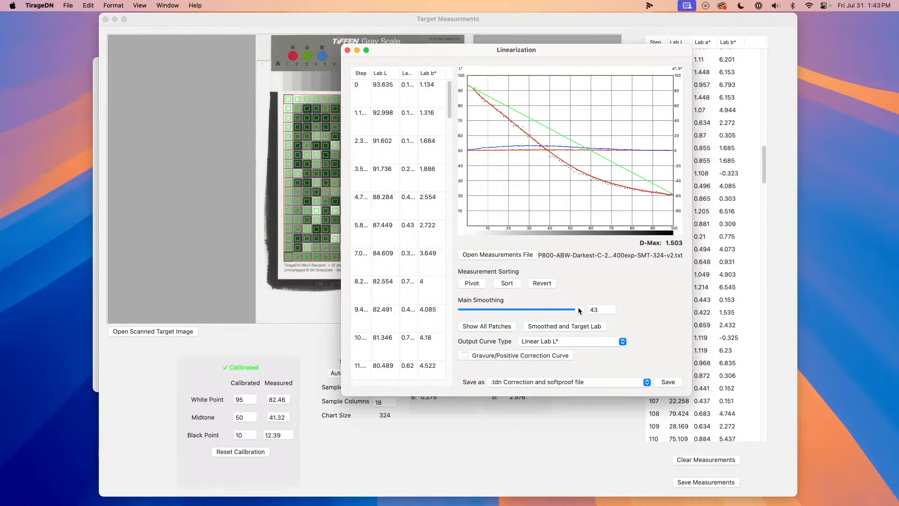
left_click_drag(580, 310, 488, 310)
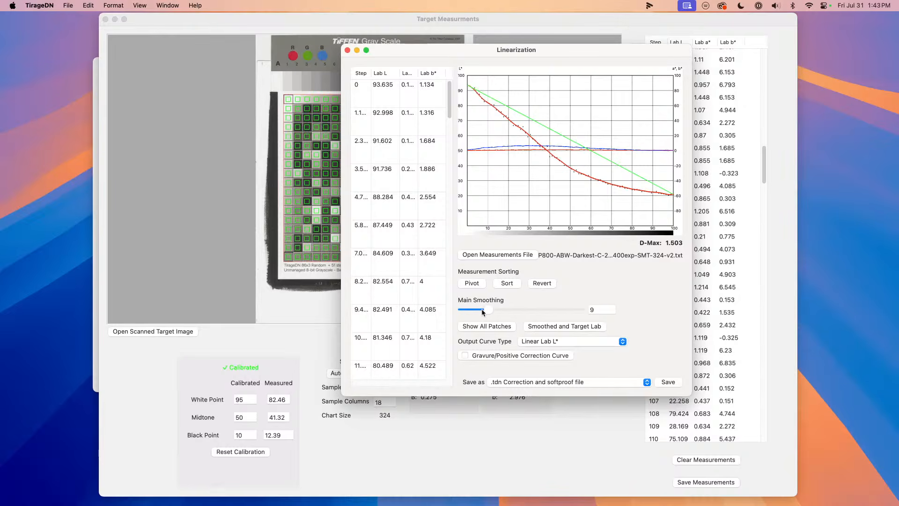
left_click_drag(487, 312, 502, 312)
key("super+Tab")
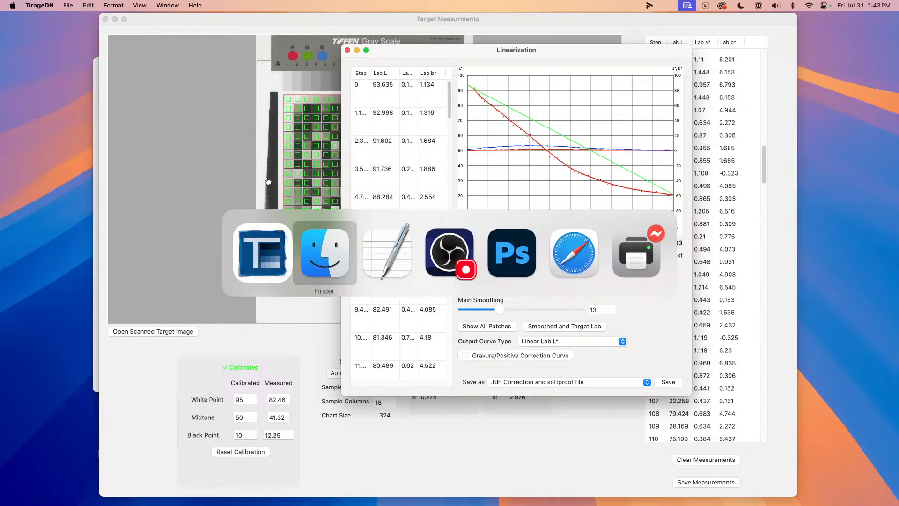
left_click(454, 261)
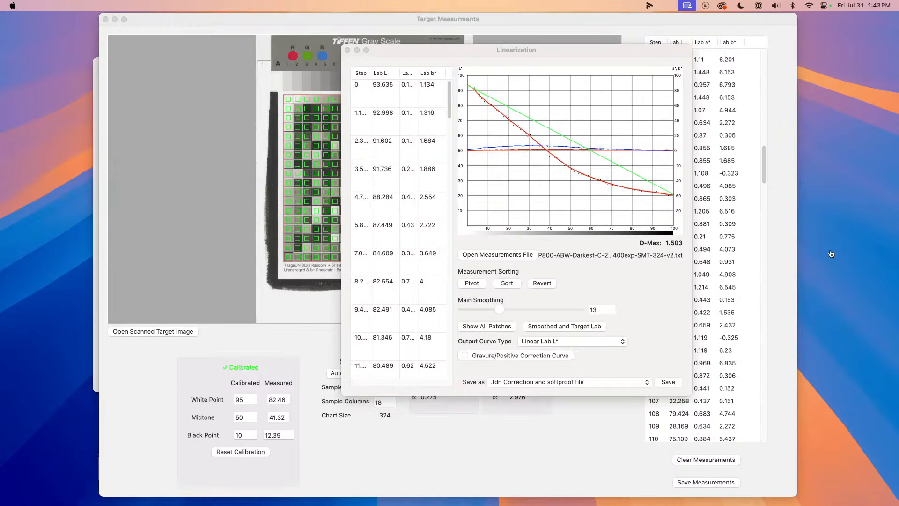
left_click(613, 46)
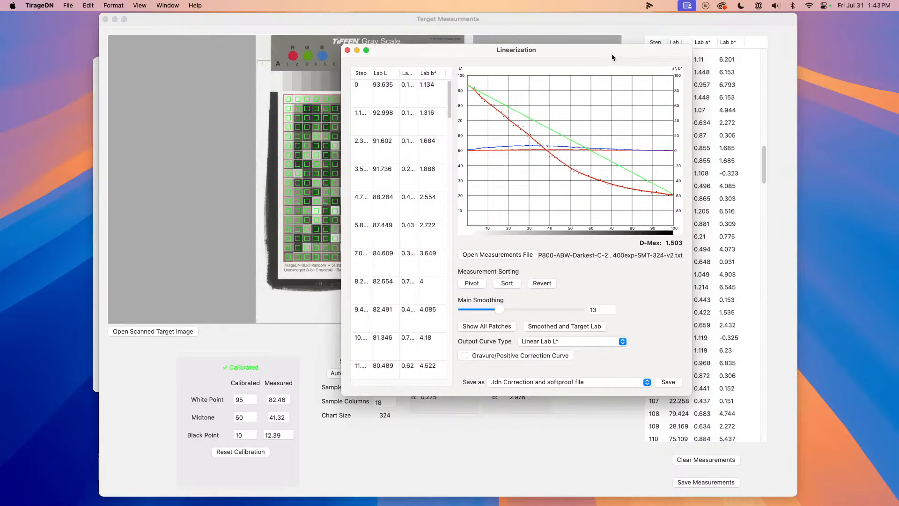
left_click_drag(579, 48, 577, 48)
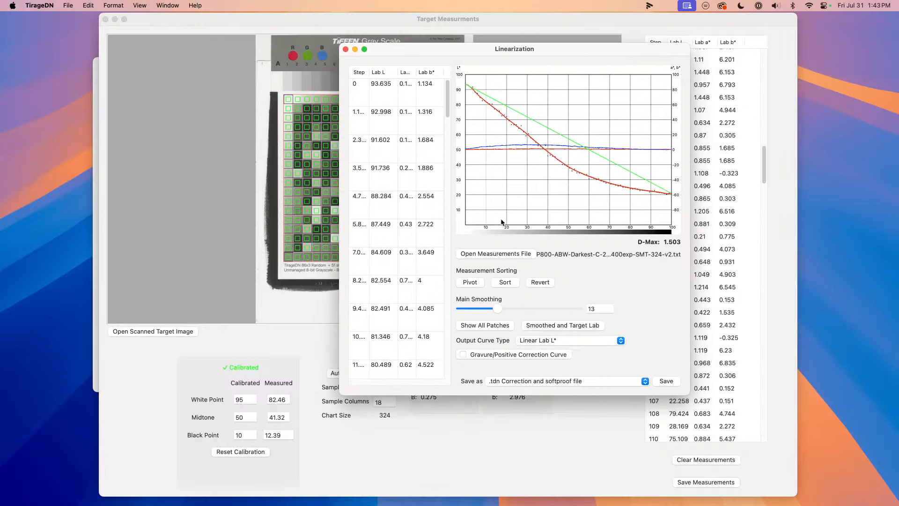
Step: Try to choose another output curve type for the linearization
left_click(541, 341)
left_click(540, 340)
left_click(540, 340)
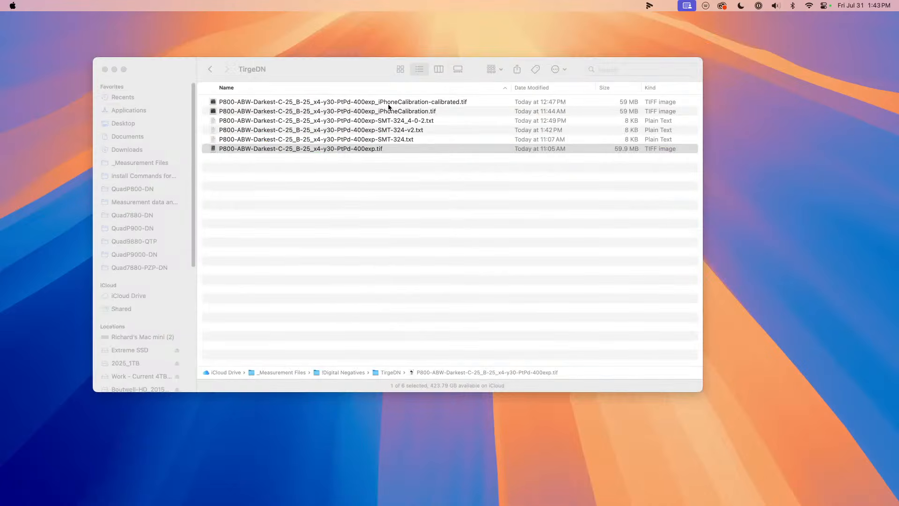
Step: Reopen TirageDN from its problem report and decline automatic update checks
mouse_move(421, 497)
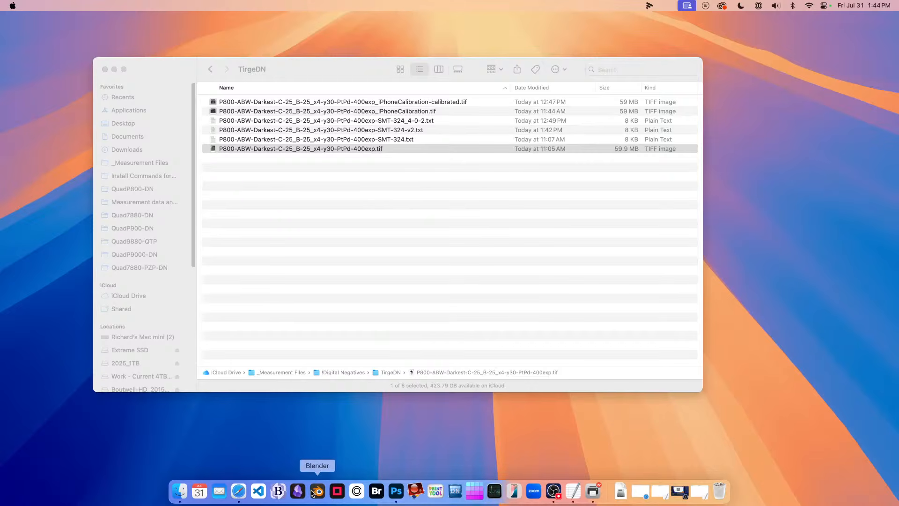
key("super+space")
key("Escape")
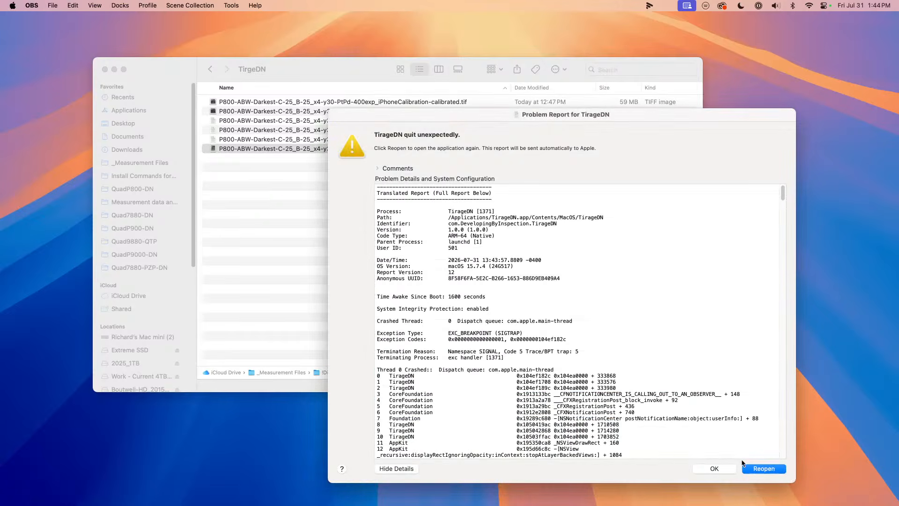
left_click(752, 469)
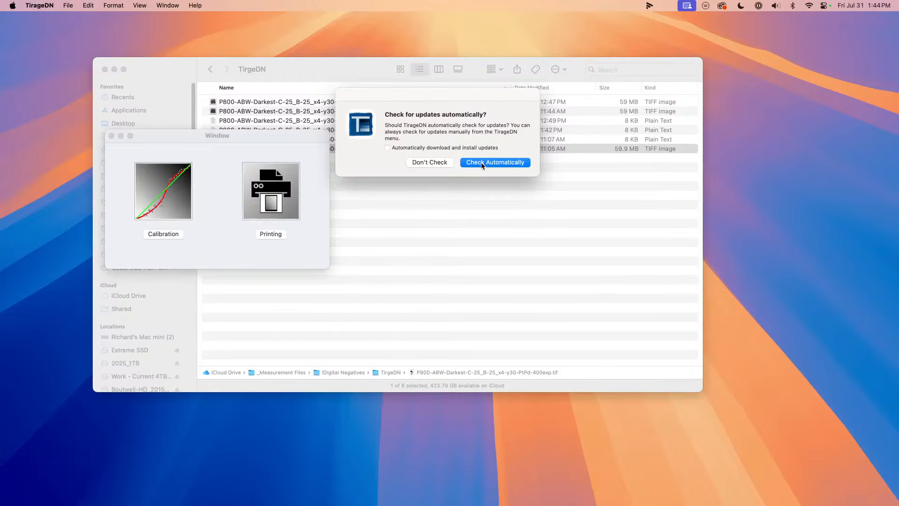
left_click(430, 162)
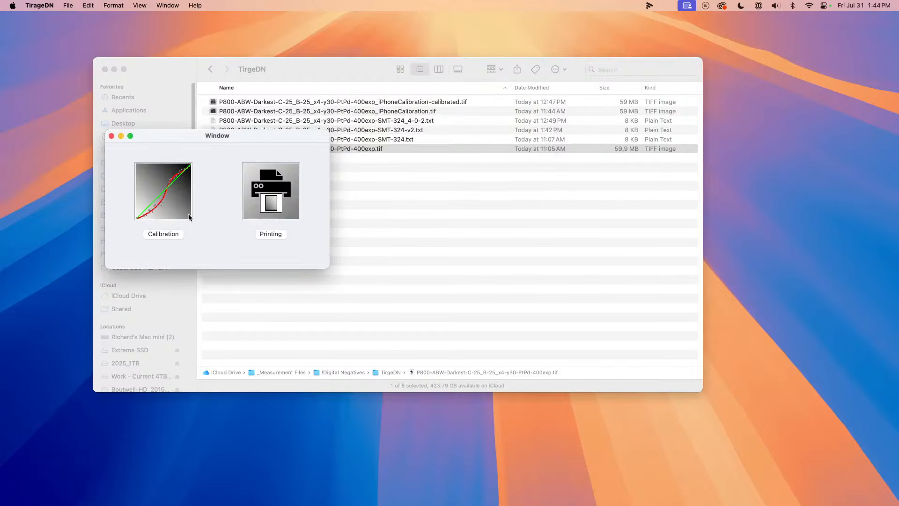
Step: Start a new calibration document and open the measurement file ending in PtPd-400exp-SMT-324-v2.txt
left_click(164, 234)
left_click(228, 258)
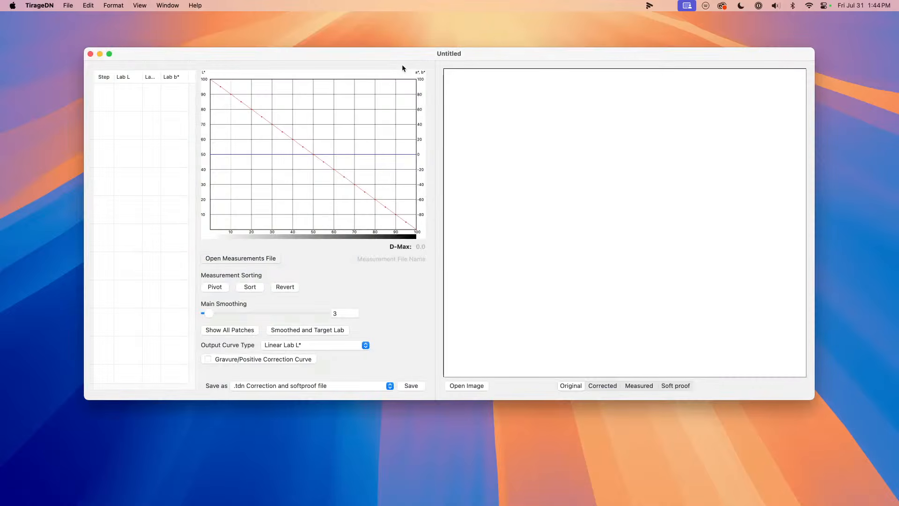
left_click(460, 132)
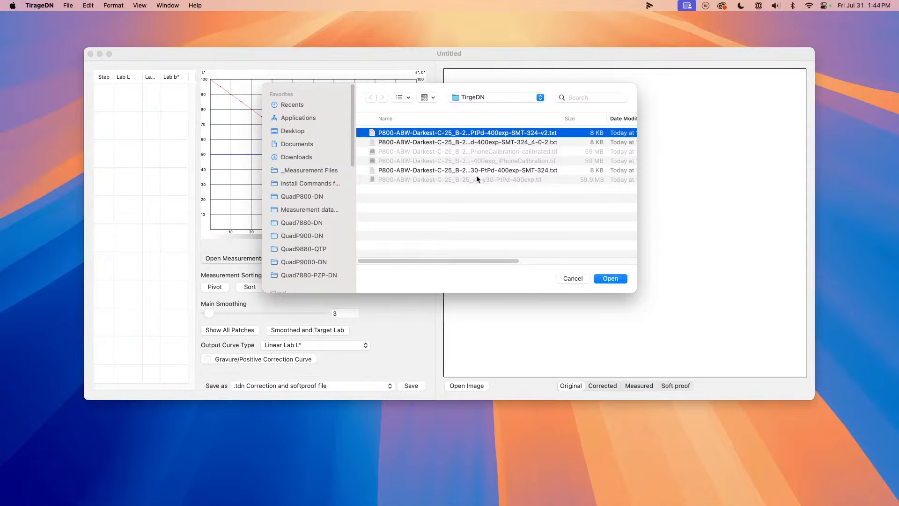
left_click(611, 279)
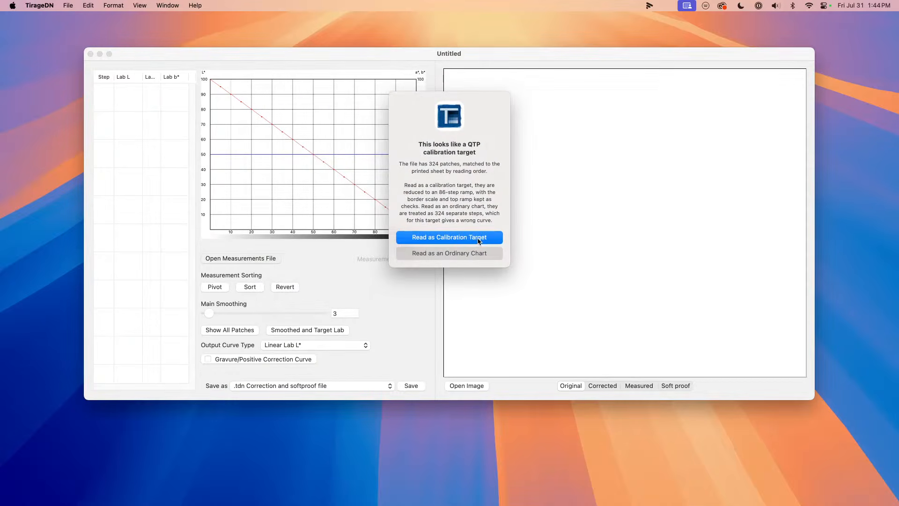
Step: Read the measurement file as a calibration target, dismiss the report and set the main smoothing to 21
left_click(479, 240)
left_click(546, 247)
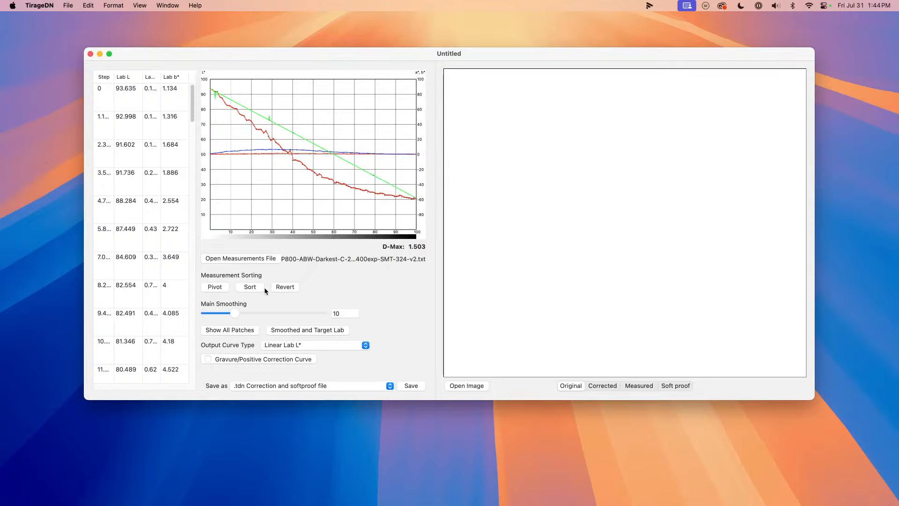
left_click_drag(234, 314, 258, 315)
left_click_drag(249, 314, 260, 313)
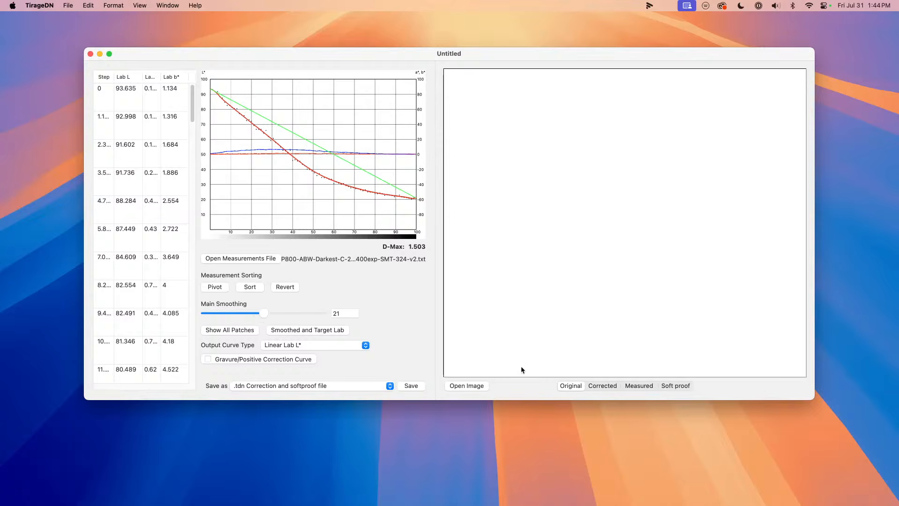
Step: Open the image Step-256-v3HybridEncoded-16x16.tif from the Desktop folder in the preview area, checking its contents first
left_click(481, 389)
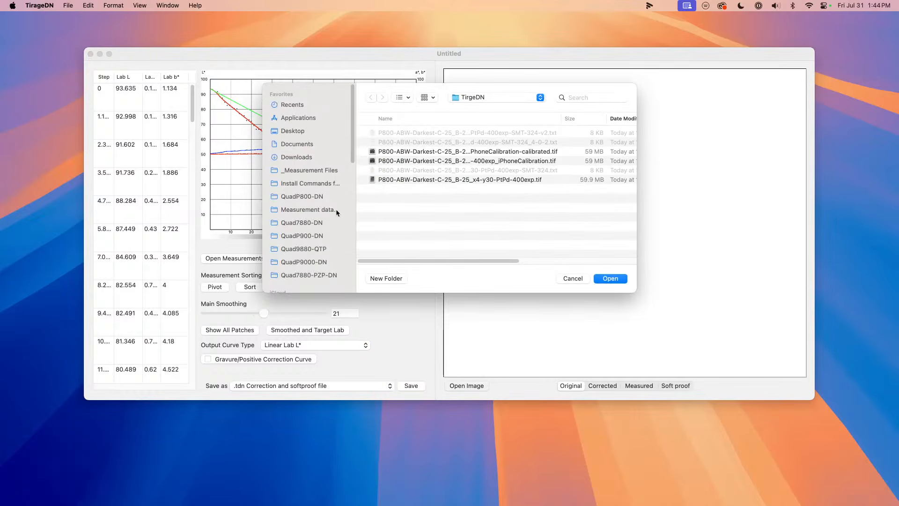
left_click(302, 133)
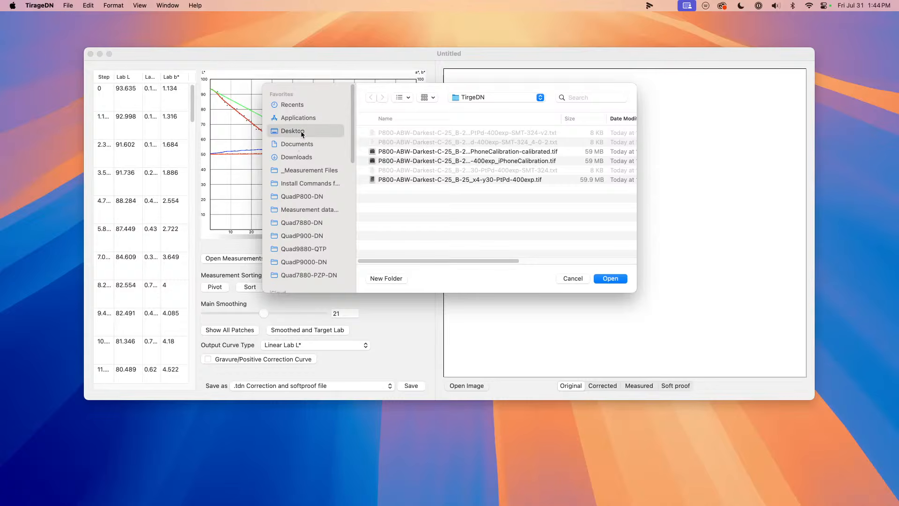
left_click_drag(639, 244, 754, 243)
left_click(703, 118)
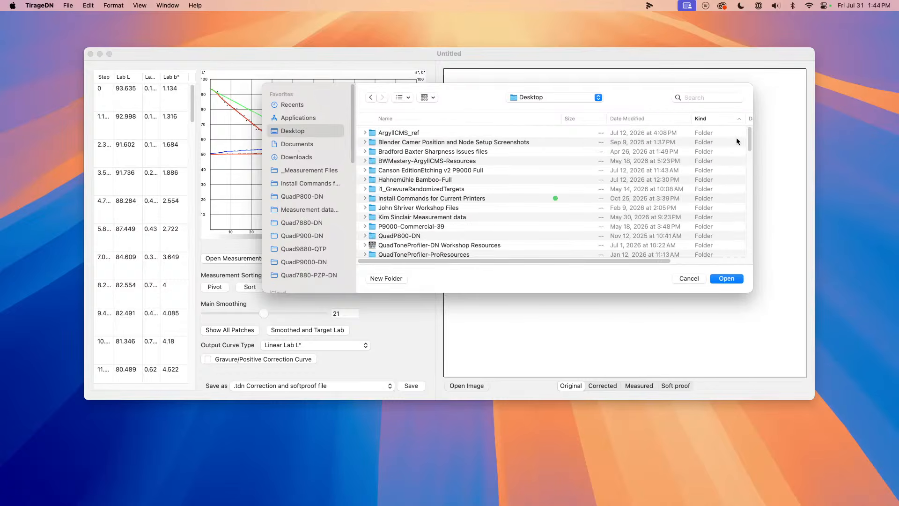
scroll(737, 142, "down", 15)
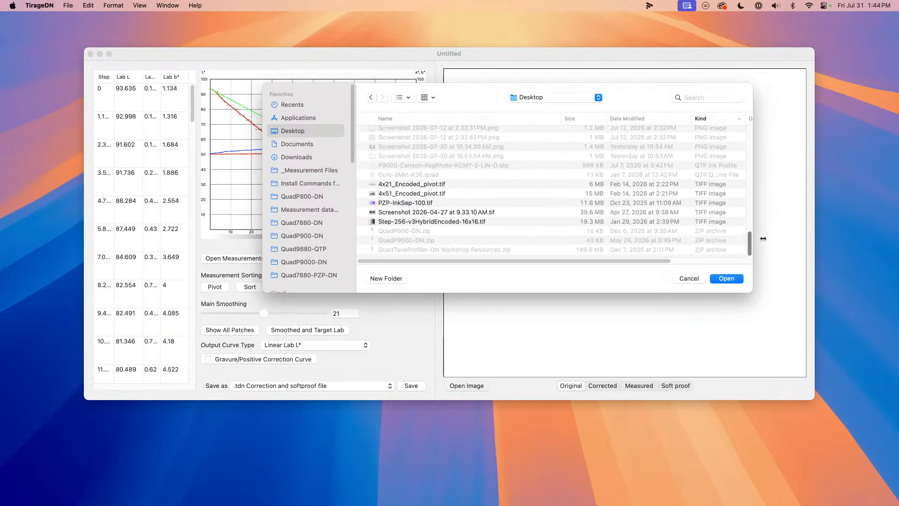
mouse_move(763, 239)
left_mouse_down()
mouse_move(748, 164)
mouse_move(751, 238)
left_mouse_up()
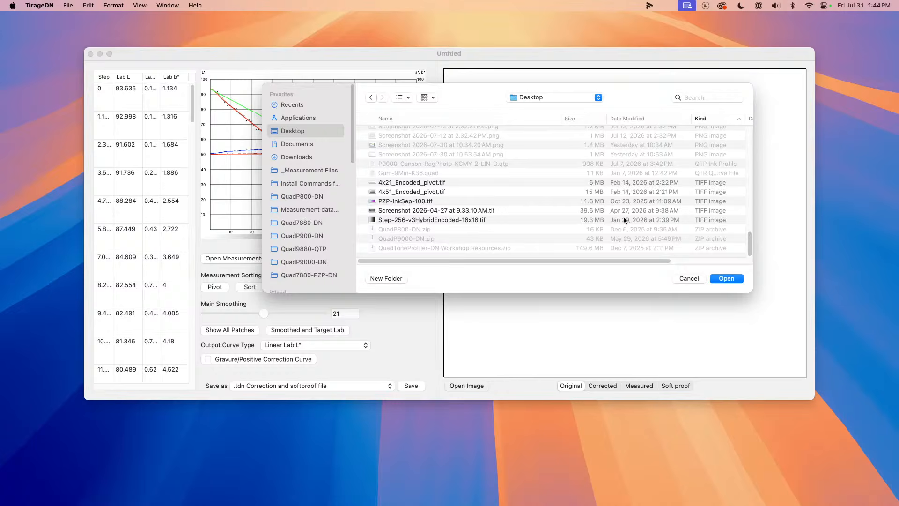
left_click(414, 221)
key("space")
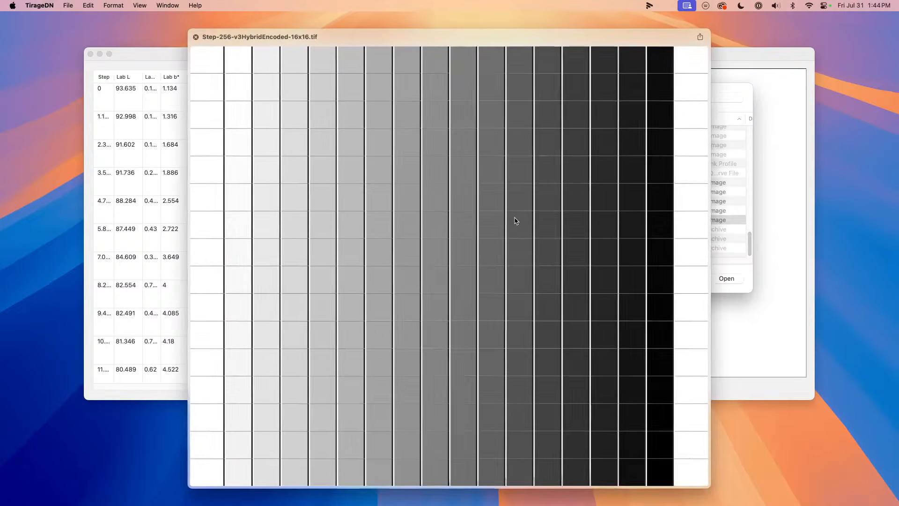
key("space")
left_click(726, 278)
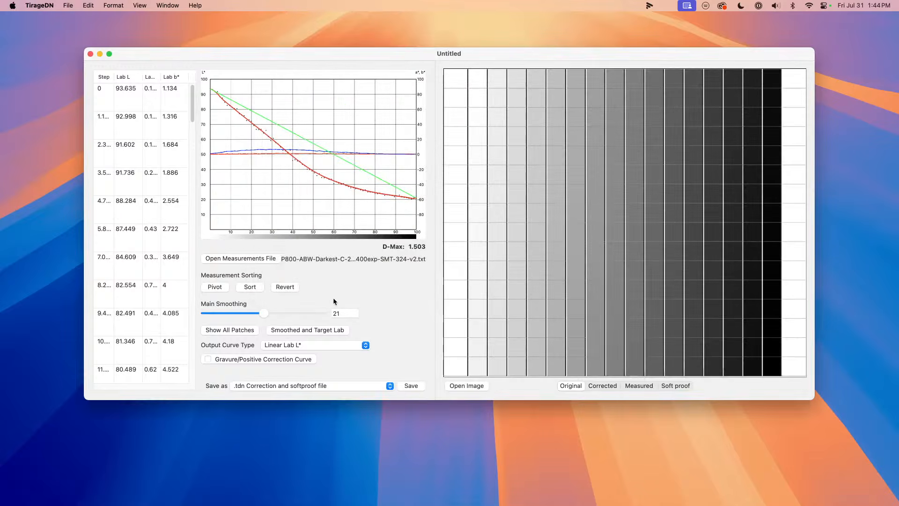
Step: View the step image in its corrected version with and without dMax simulation, and in its measured version
left_click(602, 386)
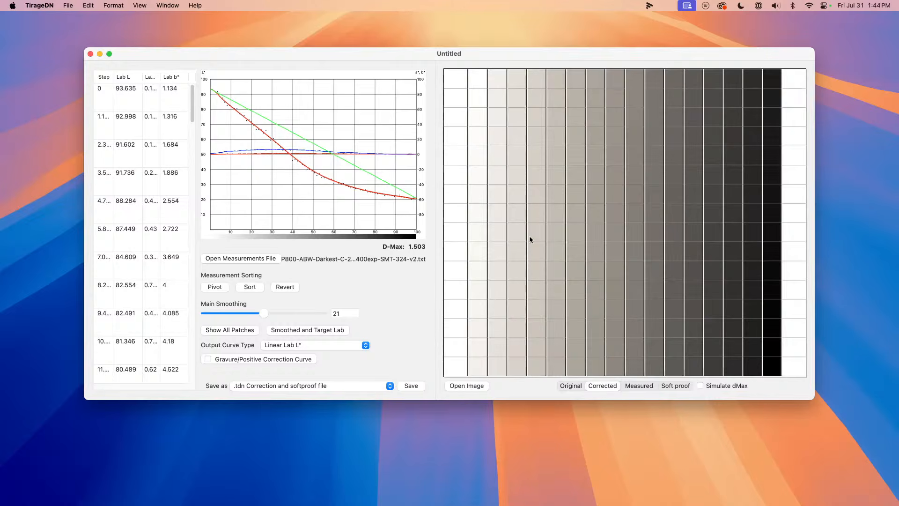
left_click(699, 385)
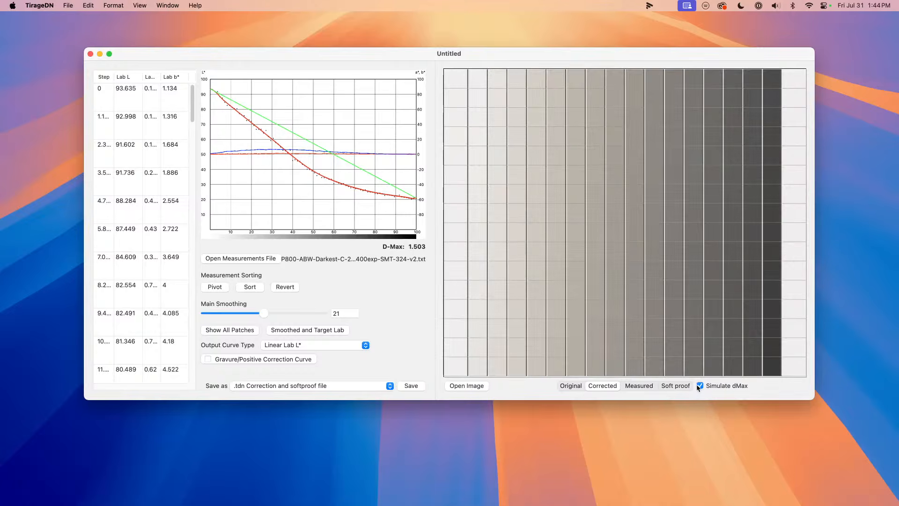
left_click(700, 385)
left_click(639, 386)
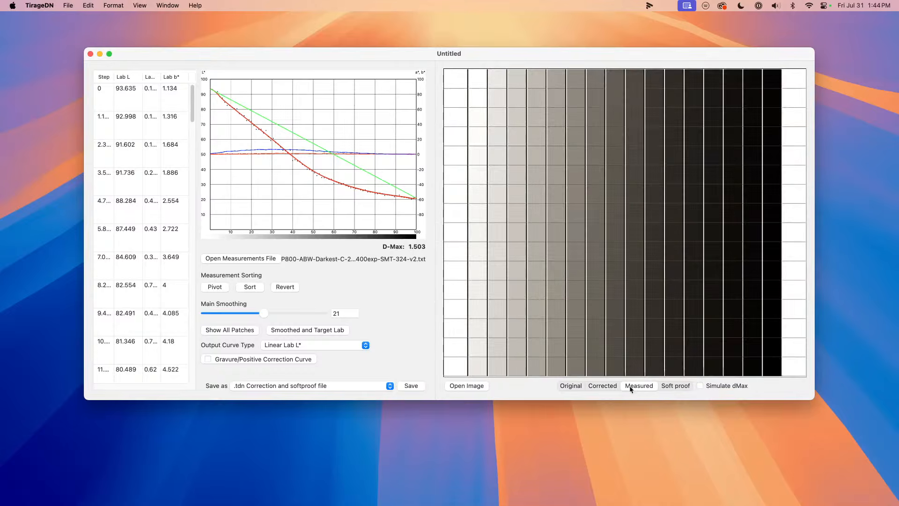
Step: View all measured patches of the target in their own window, inspect individual patch values and close it
left_click(235, 333)
left_click_drag(231, 208, 363, 67)
mouse_move(144, 93)
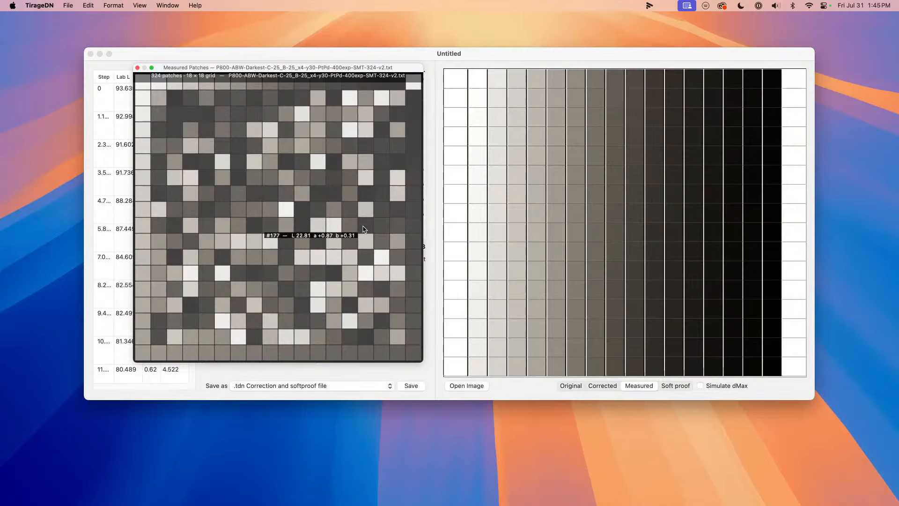
left_click(138, 68)
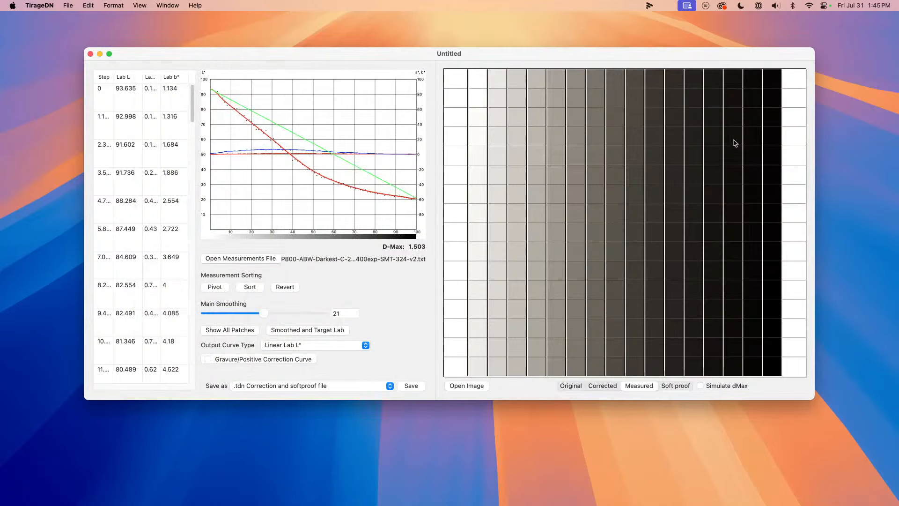
Step: Compare the corrected, measured and soft proof versions of the step image, first without and again with dMax simulation
left_click(607, 386)
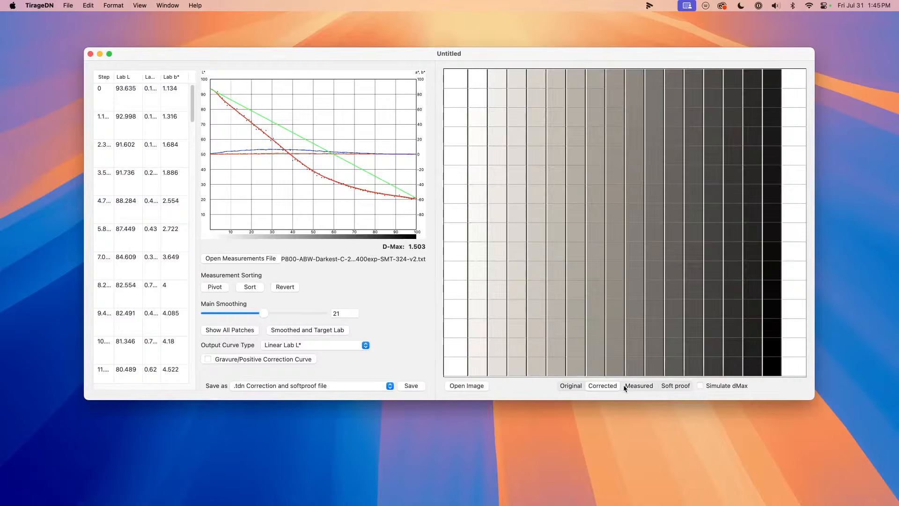
left_click(629, 387)
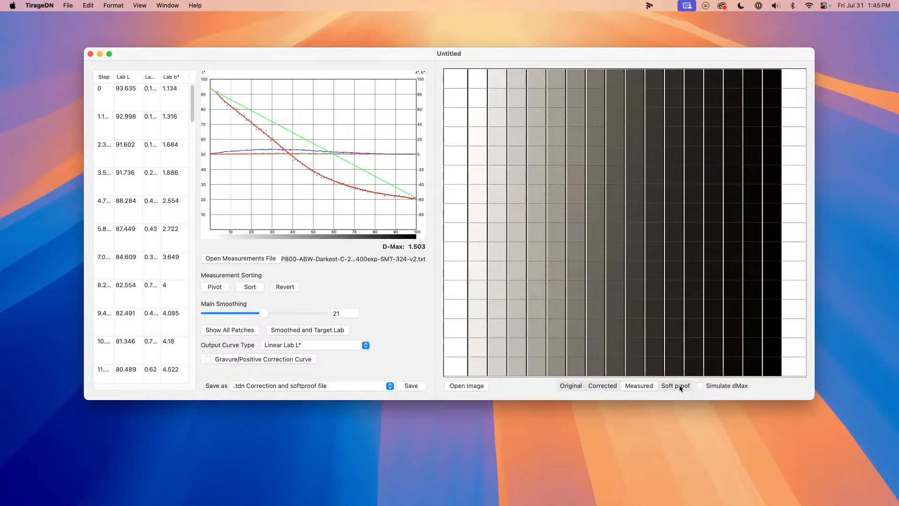
left_click(680, 388)
left_click(618, 385)
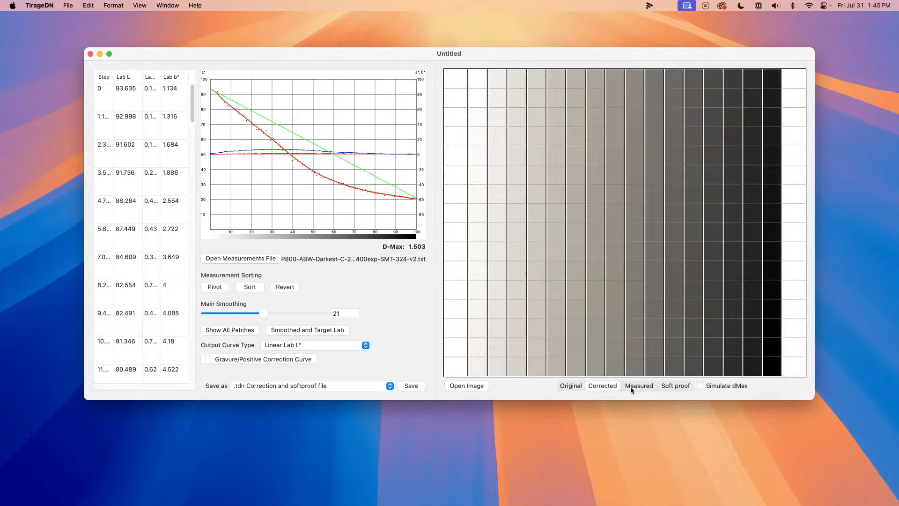
left_click(699, 384)
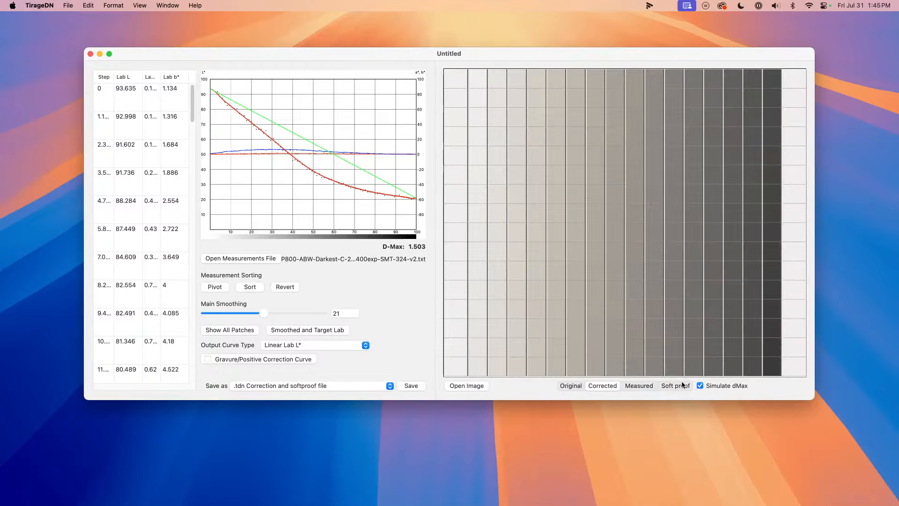
left_click(674, 387)
left_click(611, 385)
left_click(638, 387)
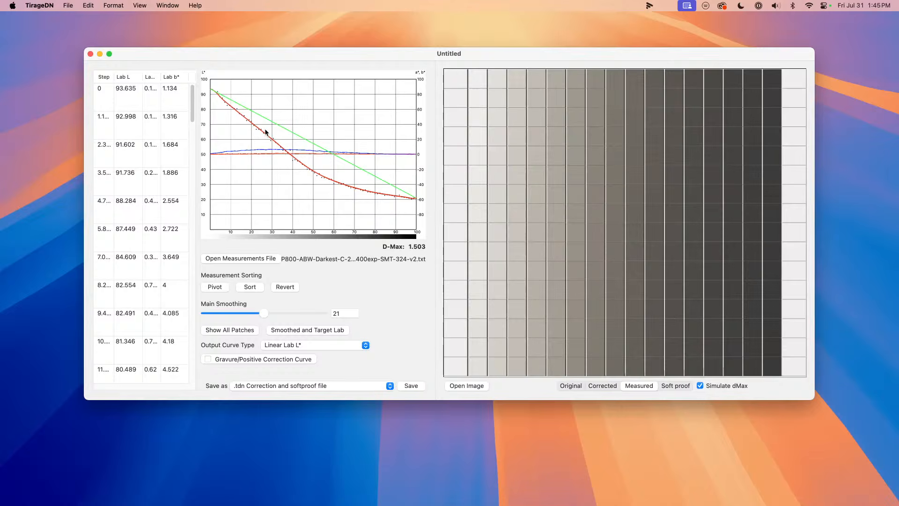
Step: Select the measurement point near step 27 on the curve, set main smoothing to 22 and keep .tdn Correction and softproof file as output format
left_click(265, 133)
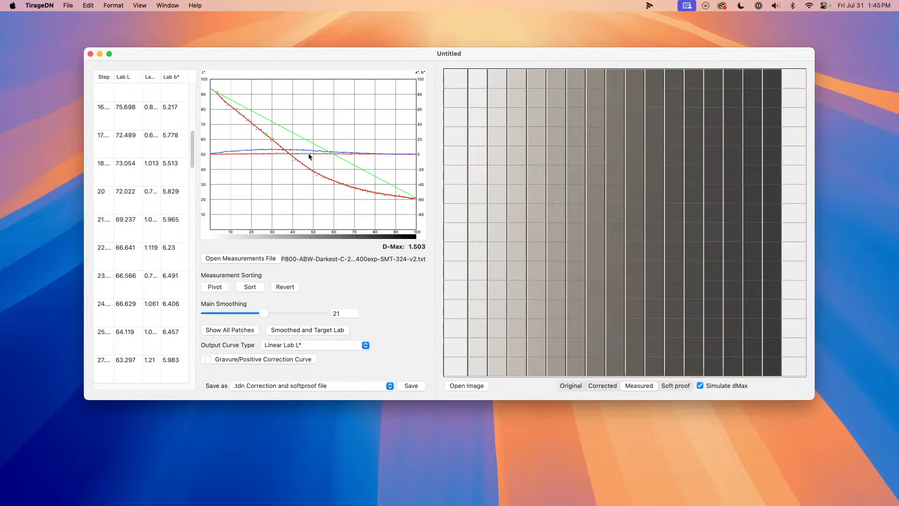
mouse_move(264, 312)
left_mouse_down()
mouse_move(256, 313)
mouse_move(285, 314)
mouse_move(267, 316)
left_mouse_up()
left_click(307, 388)
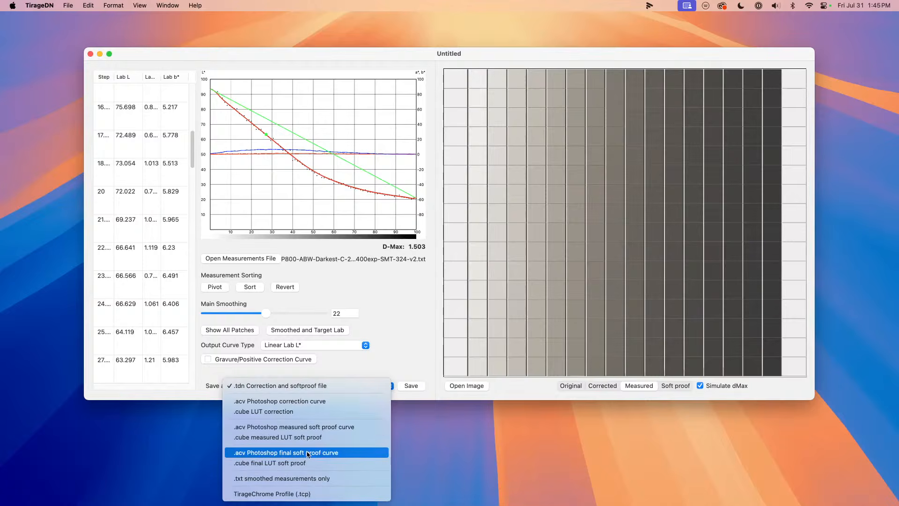
left_click(282, 379)
left_click(267, 385)
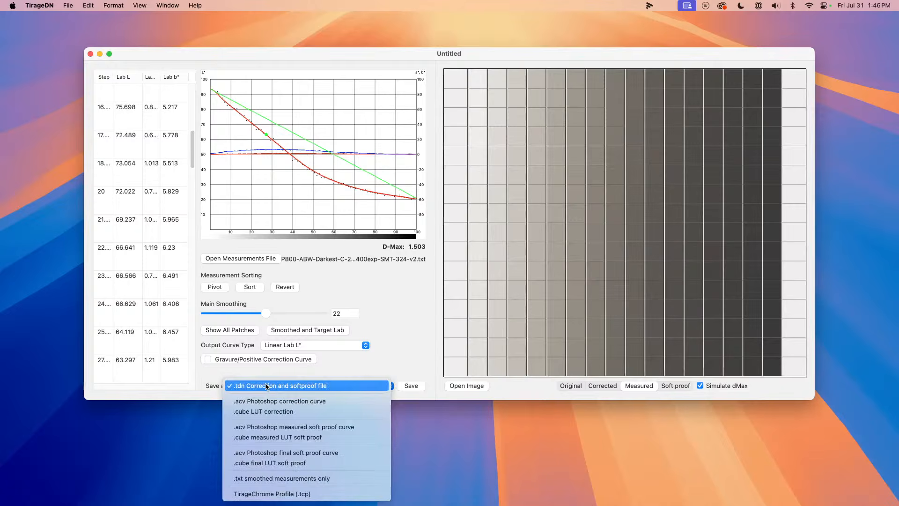
left_click(267, 386)
Step: Save the correction in the profiles folder as P800-ABW-Darkest-C-25_B-25_x4-y30-PtPd-400exp-SMT-324-v2.txt.tdn and close the calibration document
left_click(404, 383)
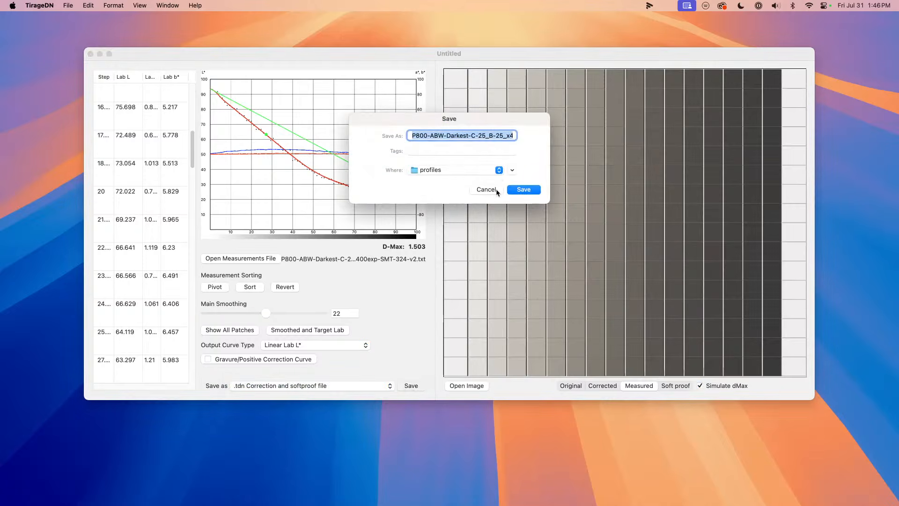
key("Right")
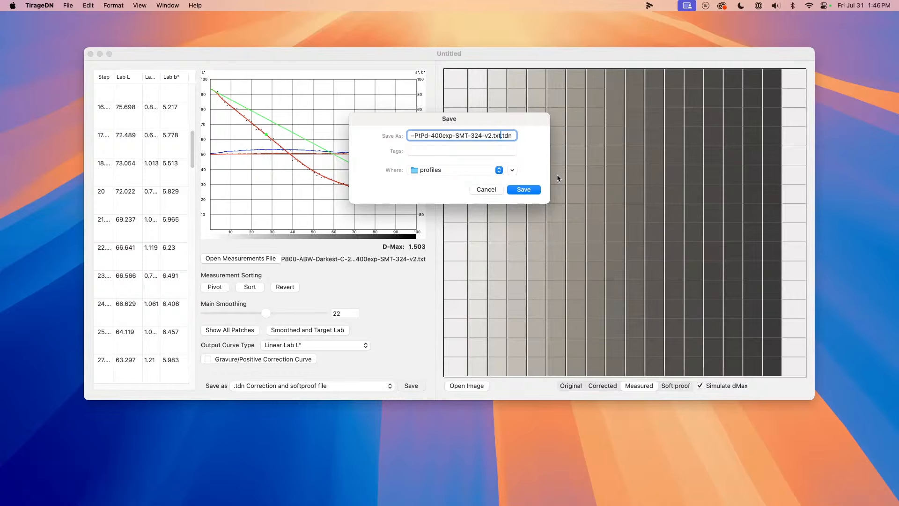
left_click(513, 170)
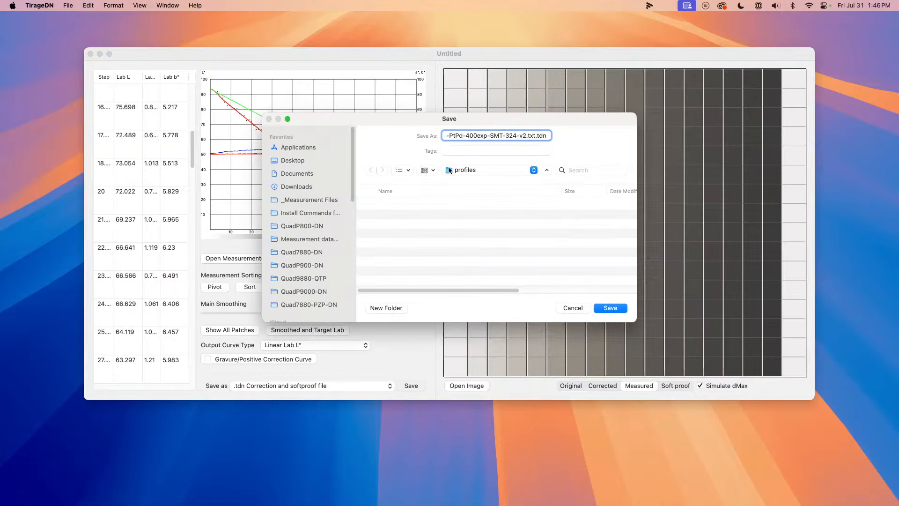
left_click(478, 170)
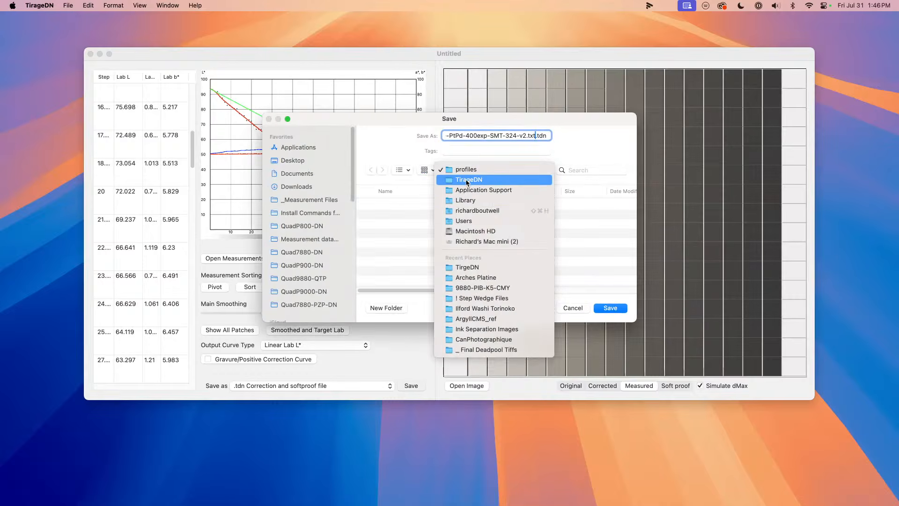
left_click(474, 171)
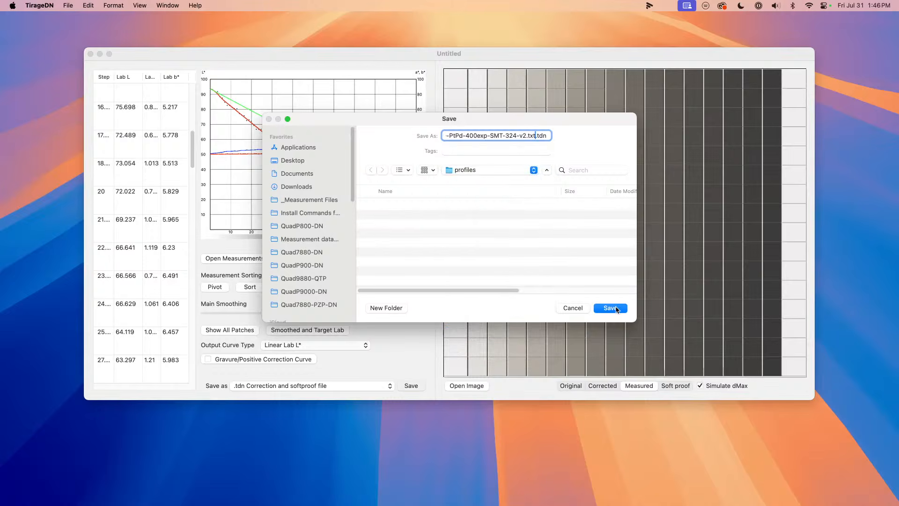
left_click(611, 308)
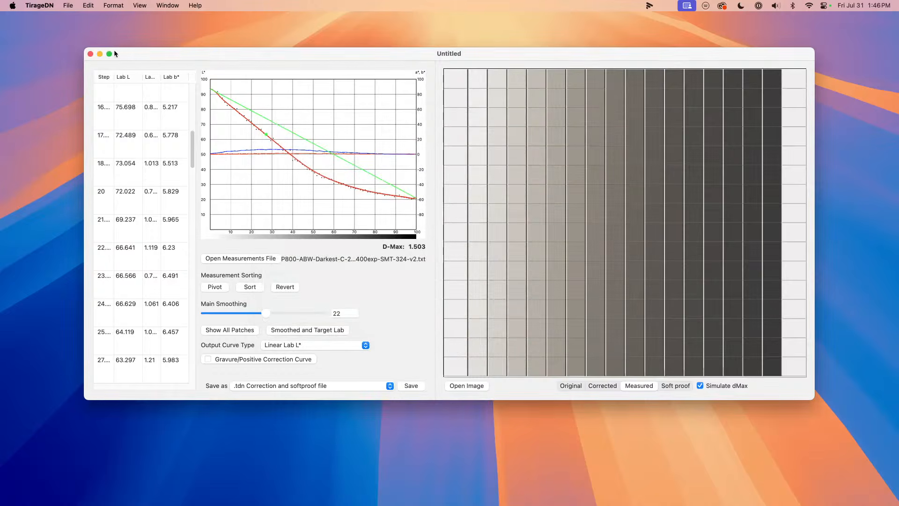
left_click(90, 54)
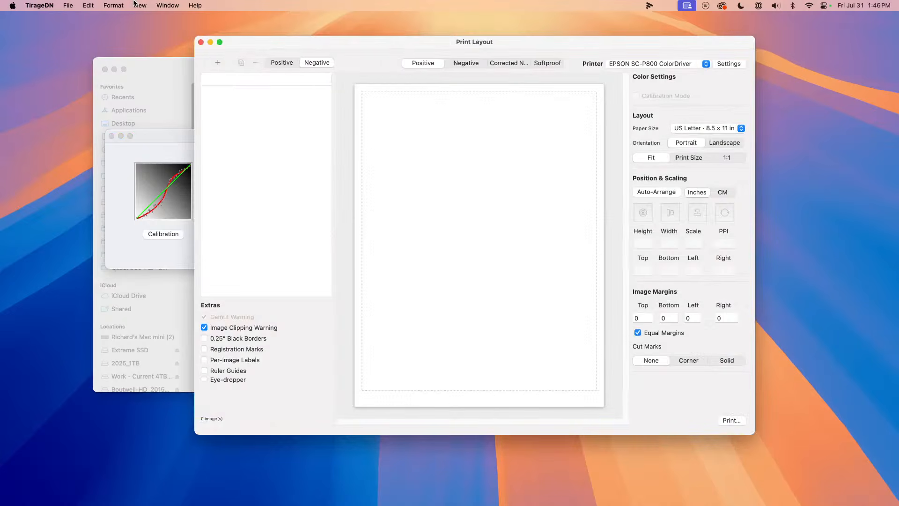
Step: Load the TirageDN-Grayscale-torture-test and 21x1-Grayscale test charts into the print layout
left_click(68, 5)
mouse_move(90, 54)
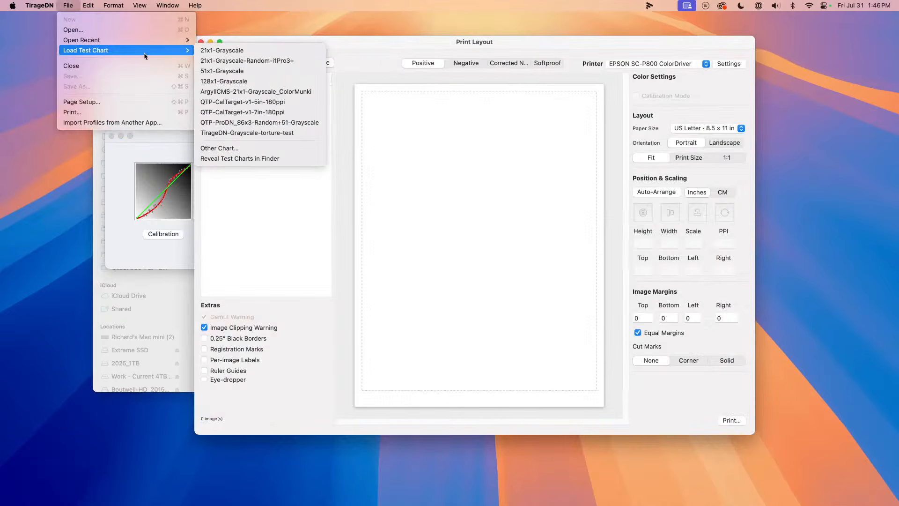
left_click(218, 133)
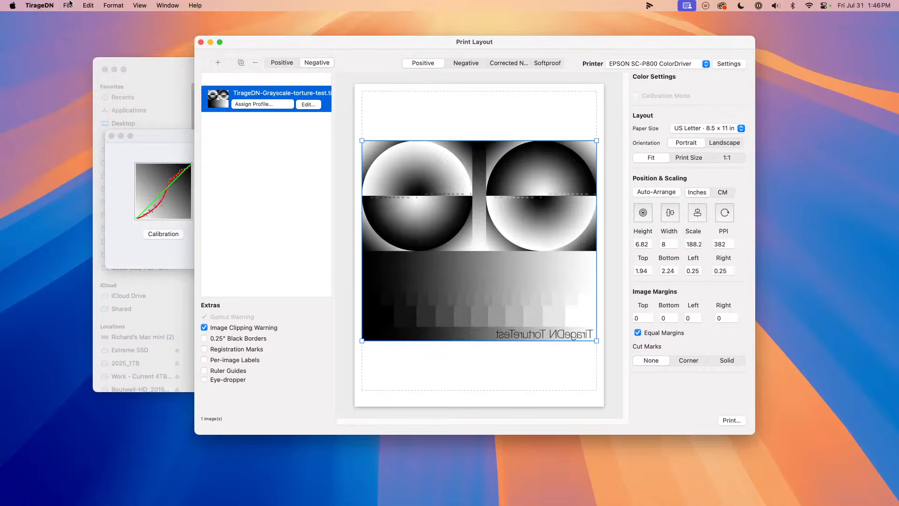
left_click(68, 5)
mouse_move(109, 55)
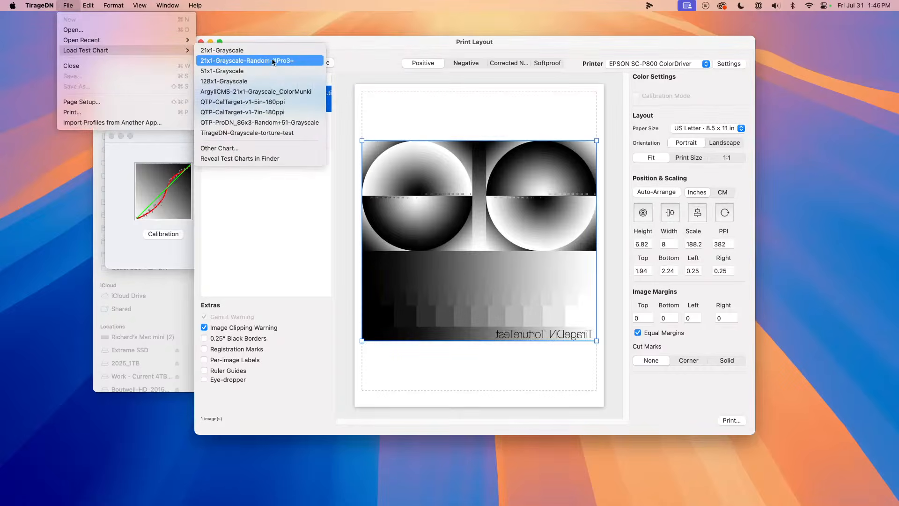
left_click(239, 50)
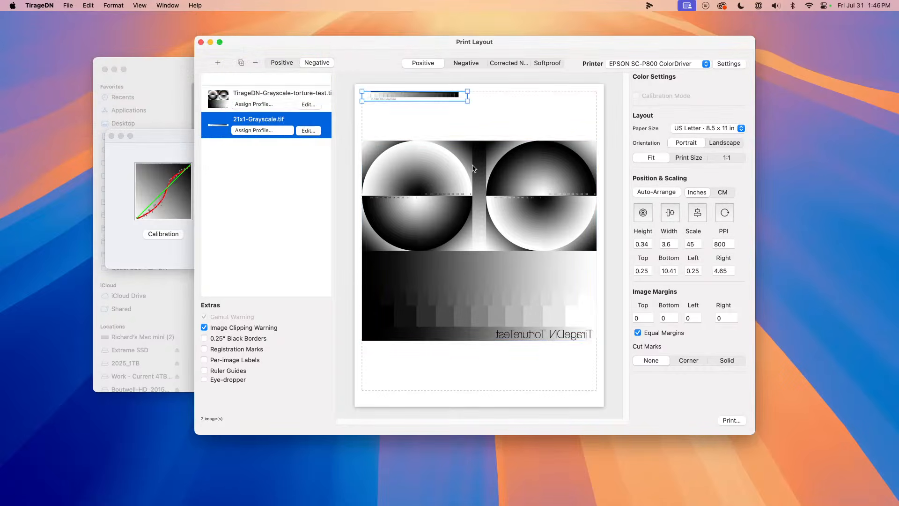
Step: Auto-arrange the two charts, then reposition them so the torture test sits directly above the 21-step grayscale on the page
left_click(412, 95)
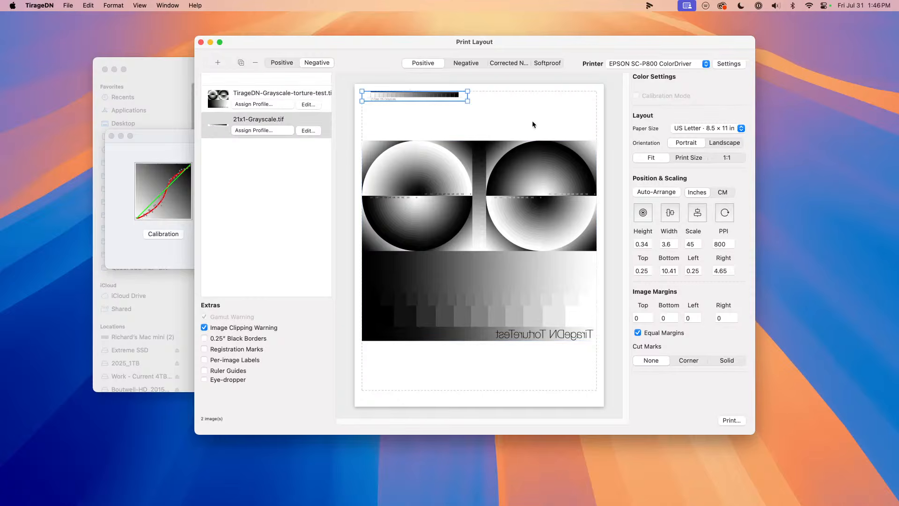
left_click(639, 193)
left_click(481, 176)
left_click_drag(491, 306, 491, 272)
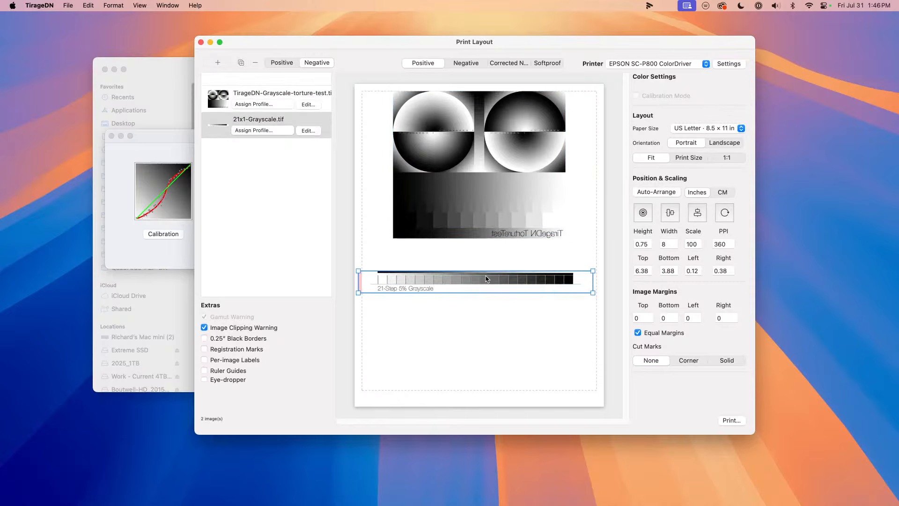
left_click_drag(482, 156, 483, 183)
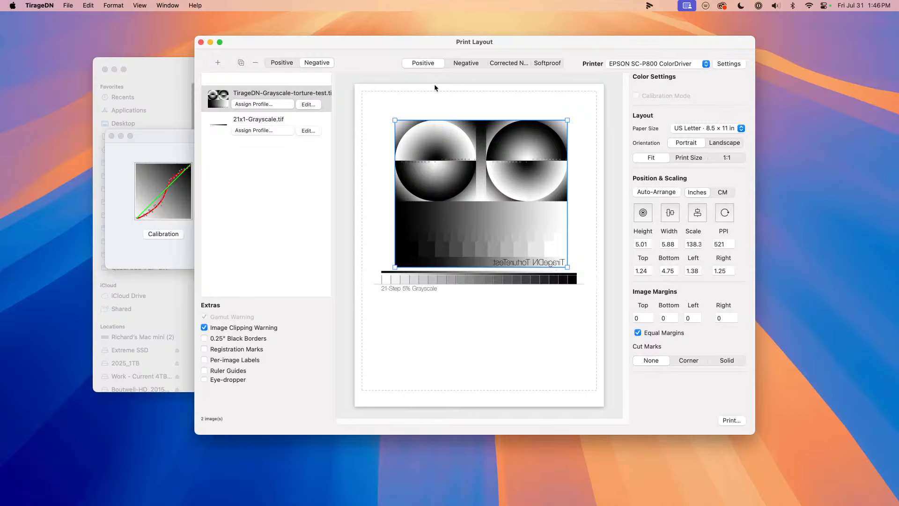
Step: Assign the P800-ABW-Darkest-C-25_B-25_x4-y30-PtPd-400exp-SMT-324-v2.txt.tdn profile from the profiles folder to the TirageDN-Grayscale-torture-test image
left_click(245, 104)
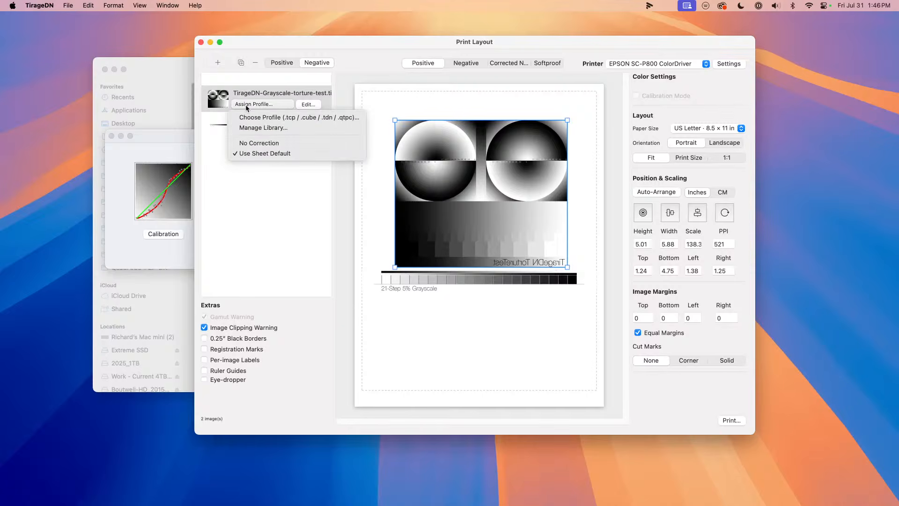
left_click(281, 115)
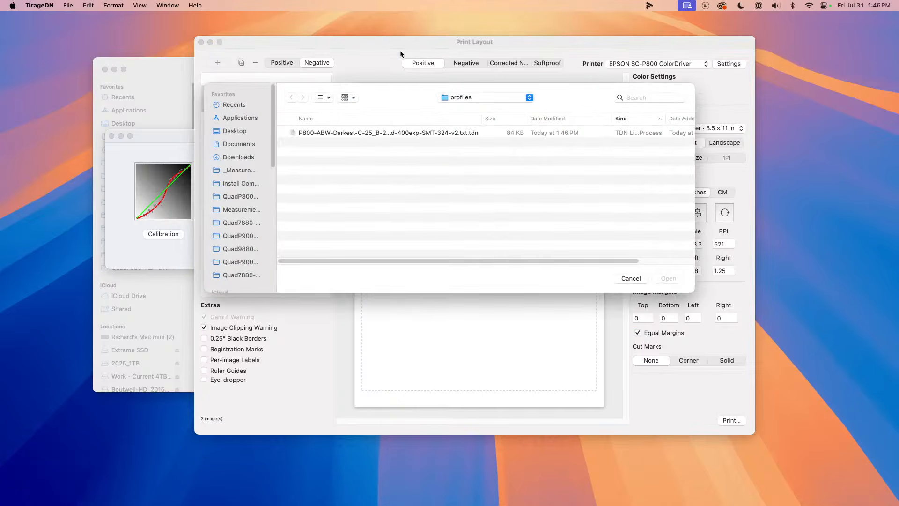
left_click(395, 135)
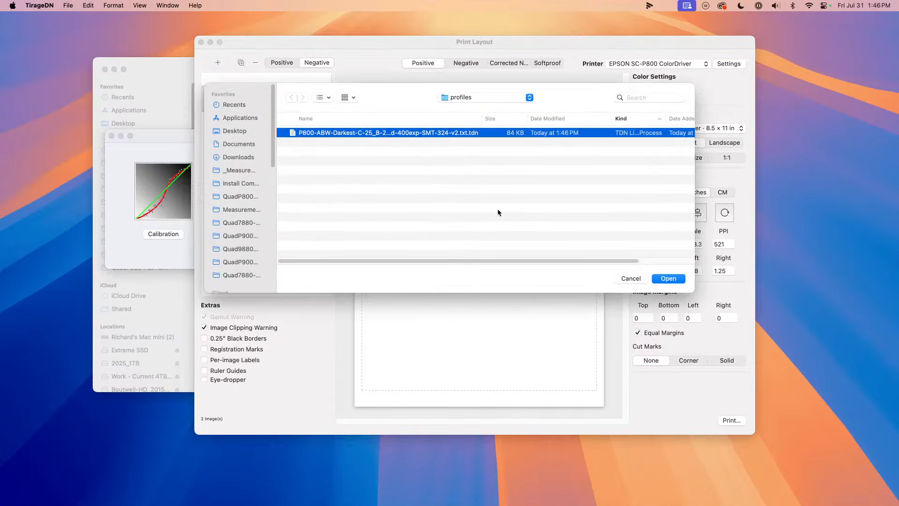
left_click(656, 279)
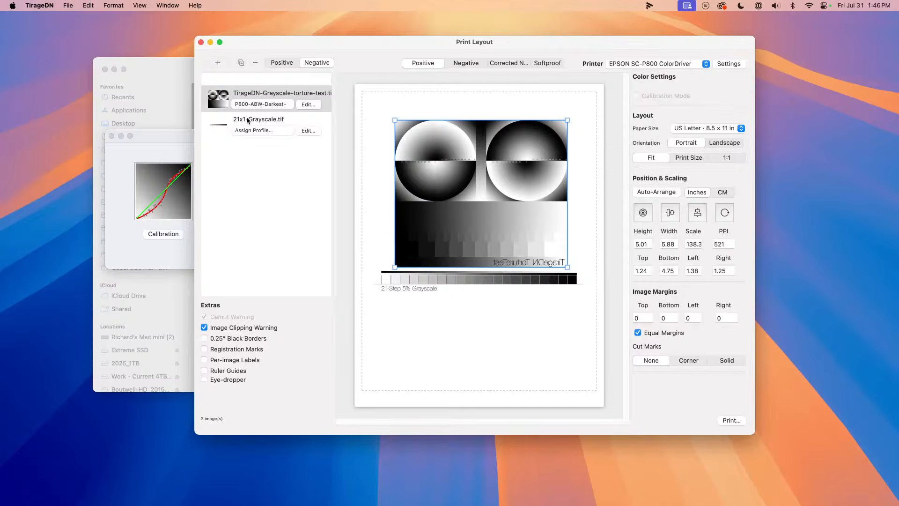
Step: Assign the same P800-ABW-Darkest .tdn profile from the profiles folder to the 21x1-Grayscale.tif image
left_click(255, 132)
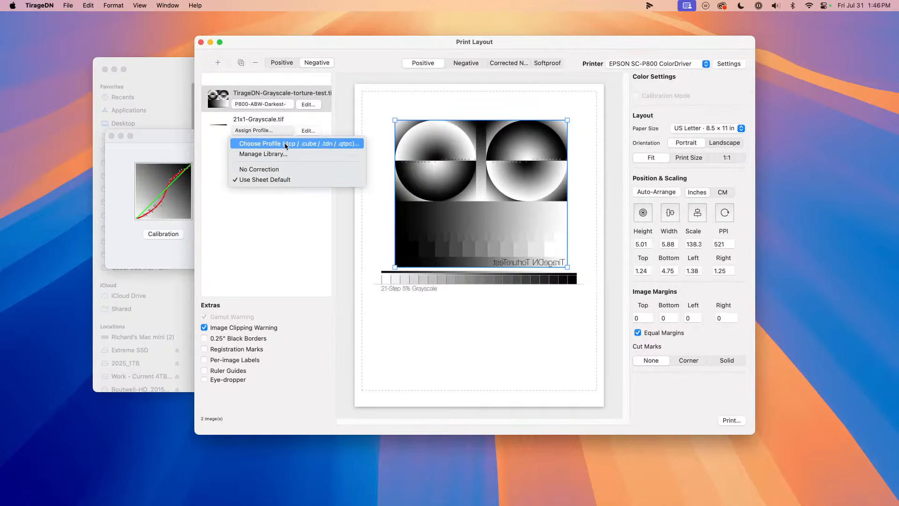
left_click(286, 143)
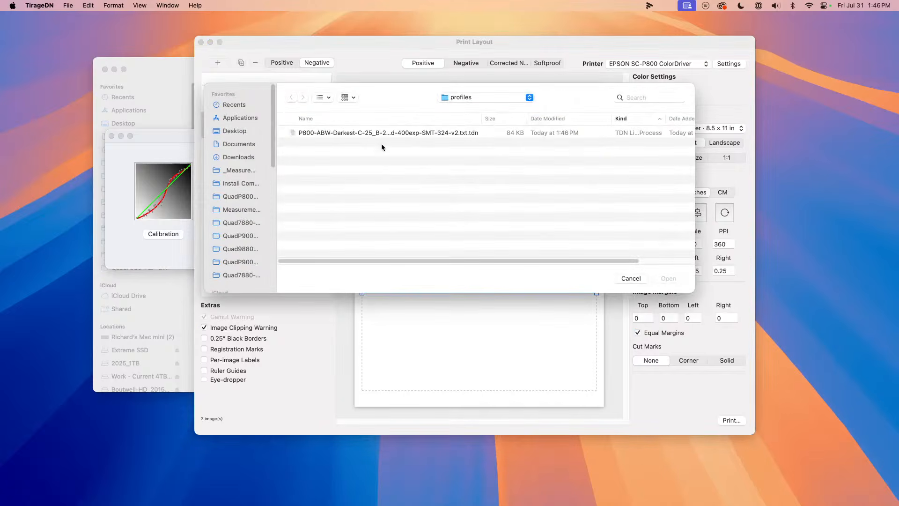
left_click(385, 134)
left_click(667, 281)
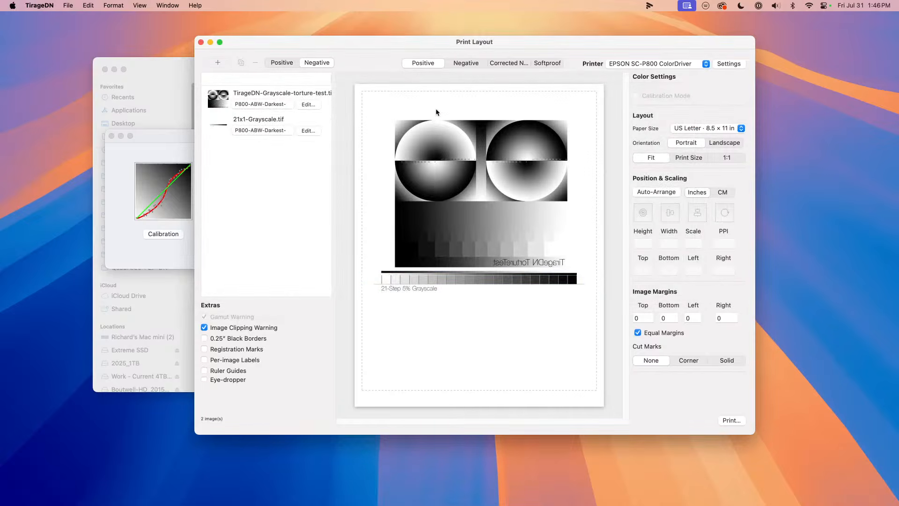
Step: Preview the sheet as Negative and as Corrected Negative, and move the Print Layout and launcher windows apart
left_click(467, 63)
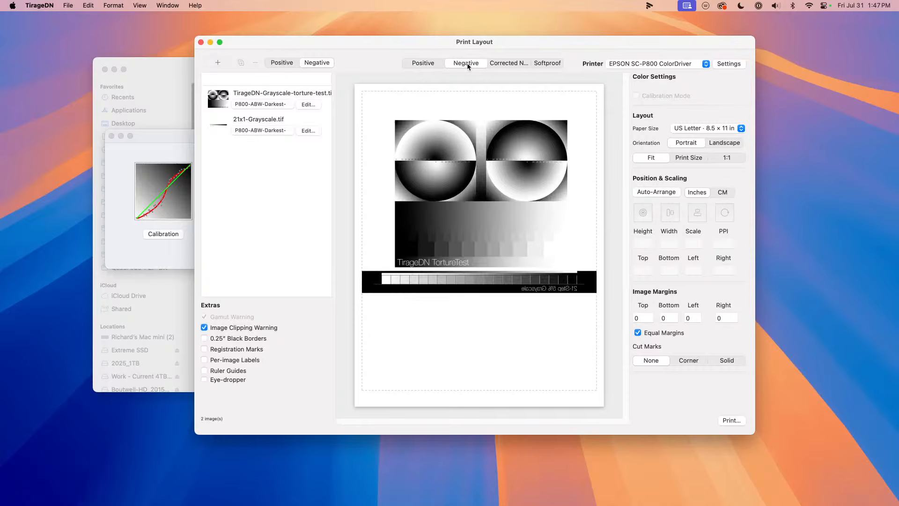
left_click(521, 64)
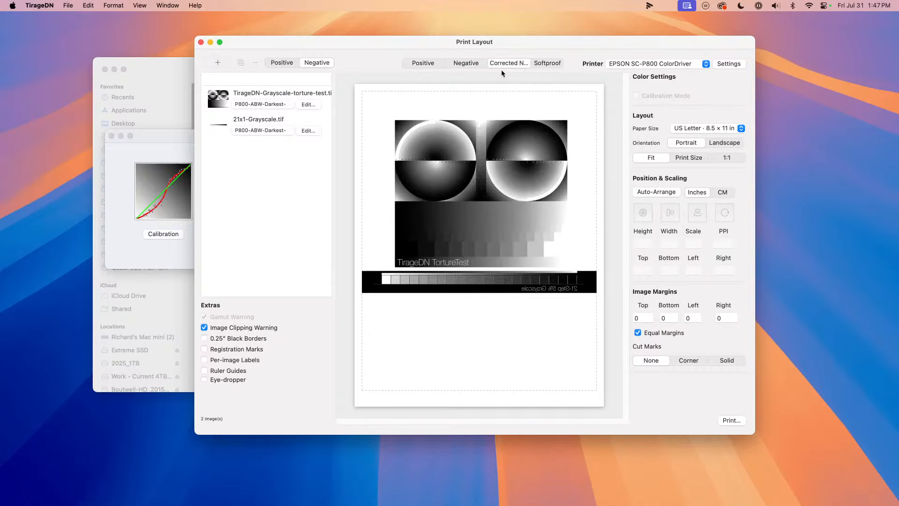
left_click_drag(437, 40, 551, 21)
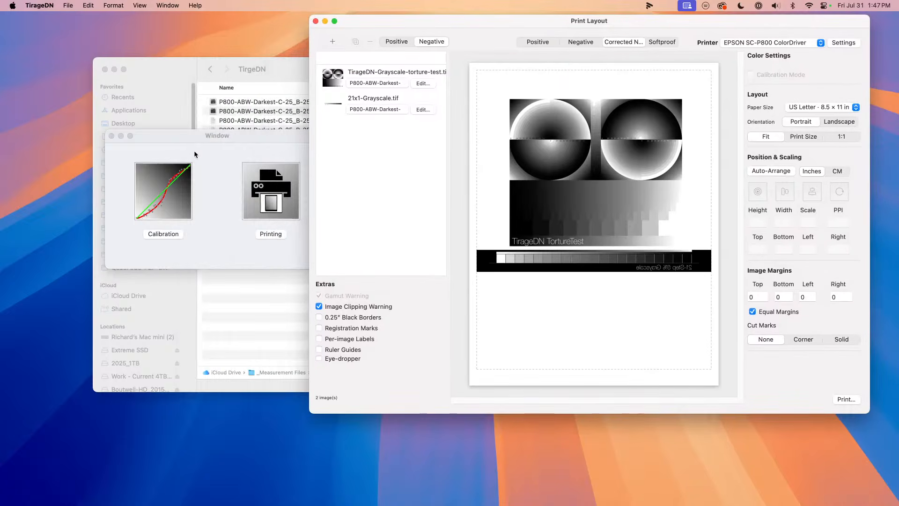
left_click_drag(200, 133, 161, 140)
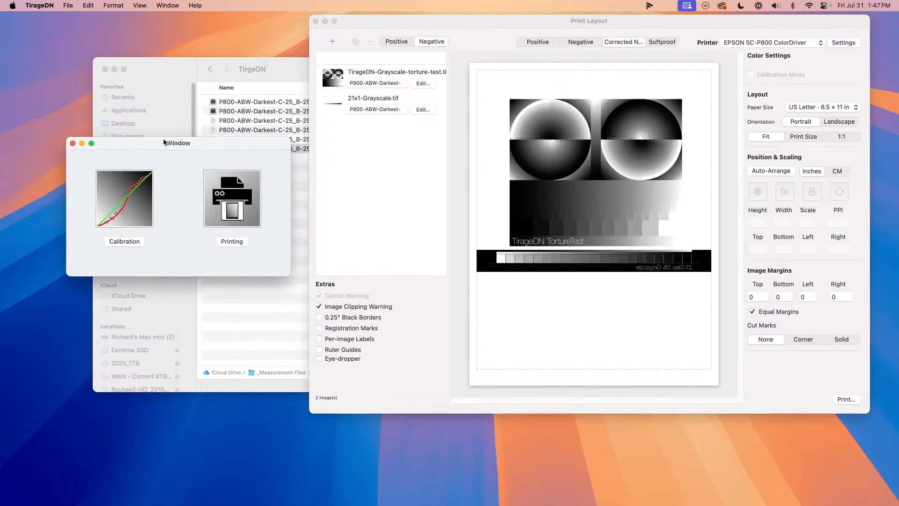
left_click(282, 75)
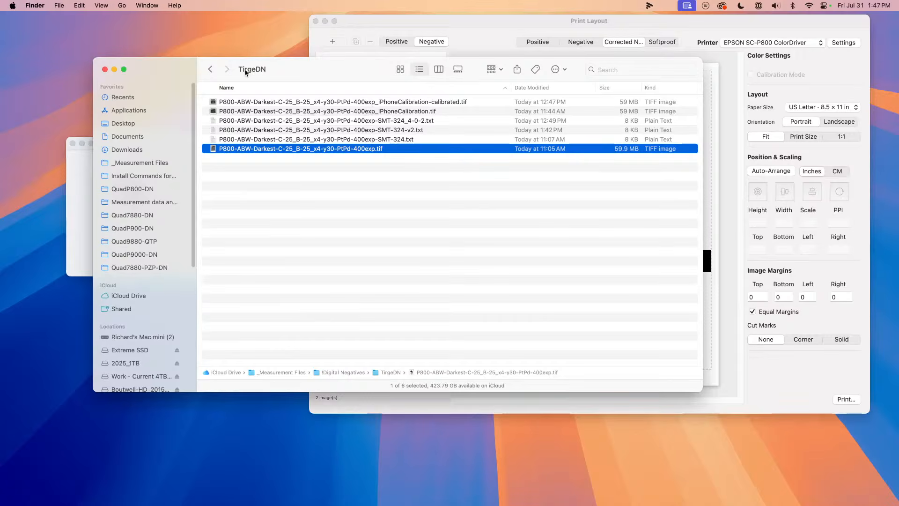
left_click(484, 21)
left_click(51, 5)
left_click(51, 5)
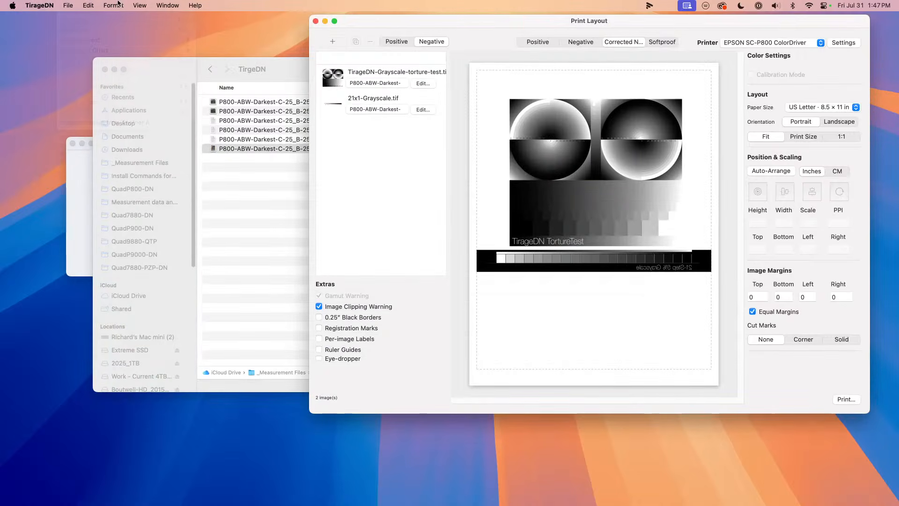
left_click(70, 5)
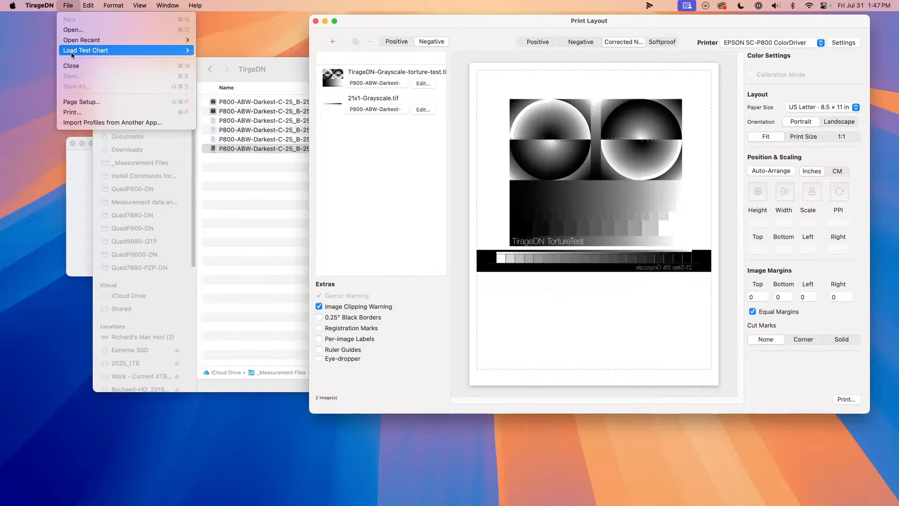
mouse_move(72, 52)
left_click(406, 160)
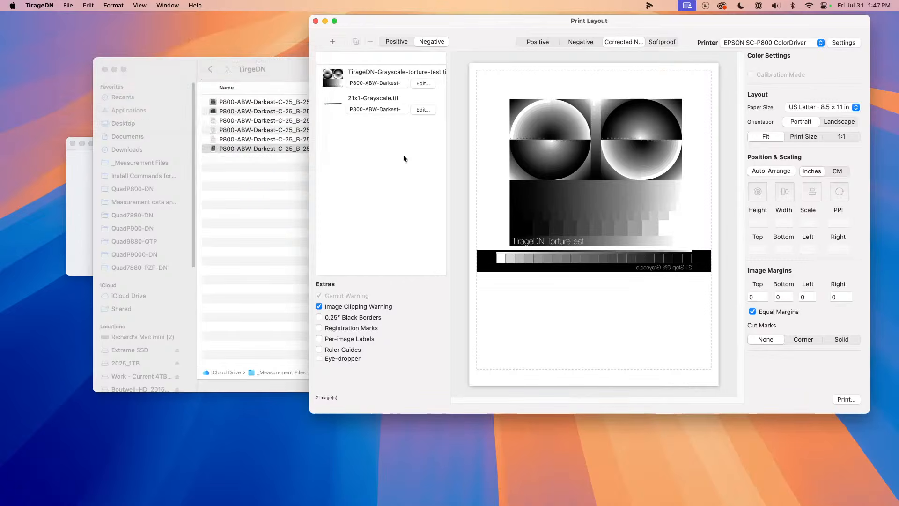
Step: Open the Profile Library from the 21x1-Grayscale image, show the P800-ABW-Darkest linearization profile and place the library window beside the layout
left_click(388, 111)
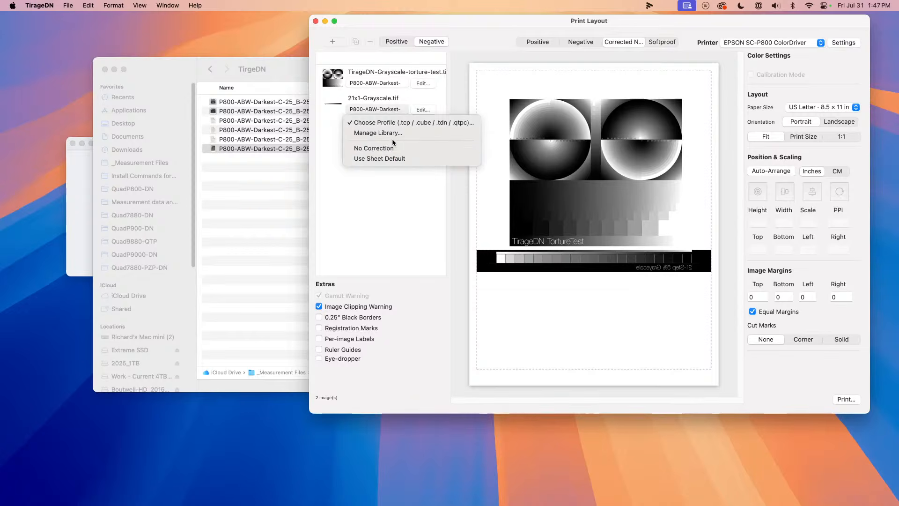
left_click(387, 133)
left_click(356, 99)
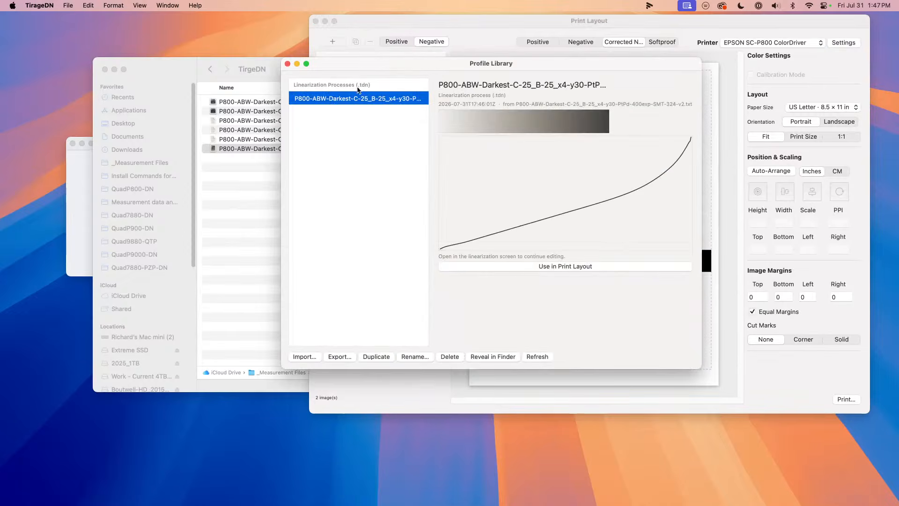
left_click_drag(385, 61, 119, 50)
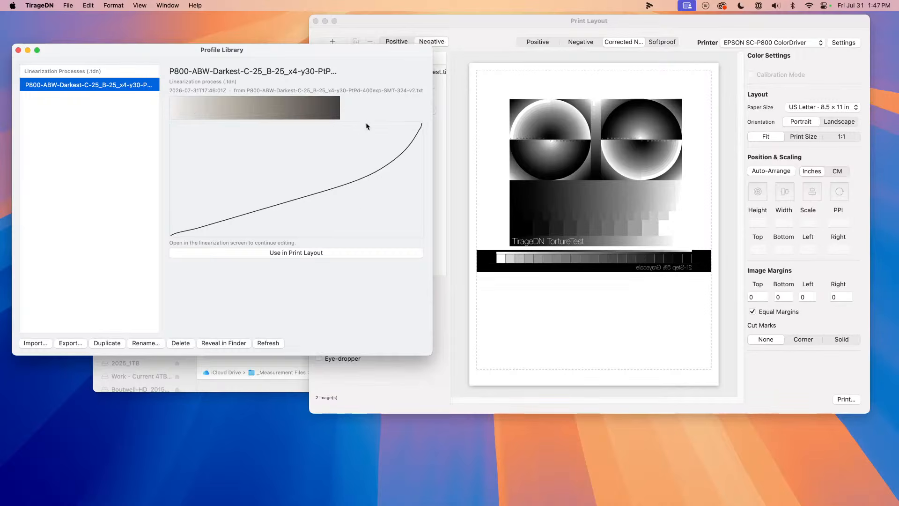
Step: Compare the Negative and Corrected Negative previews in a widened Print Layout window, ending on the Softproof preview
left_click(488, 17)
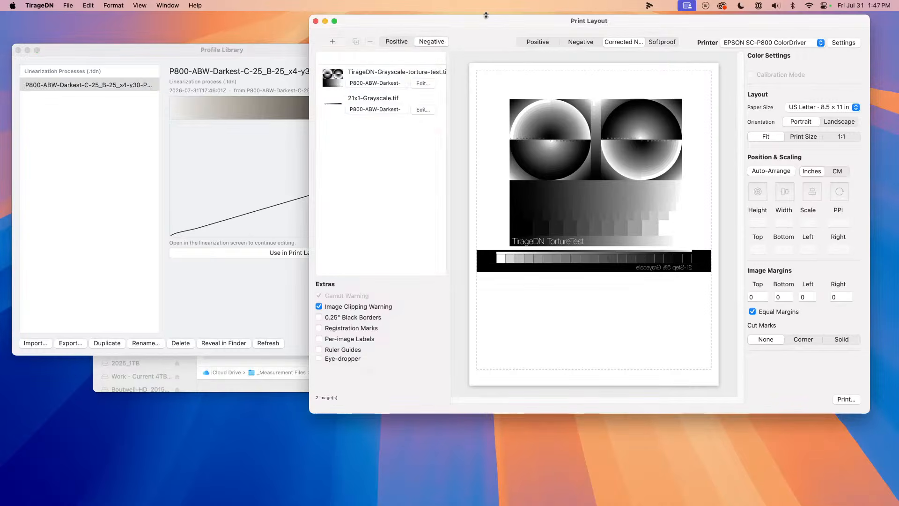
left_click(577, 45)
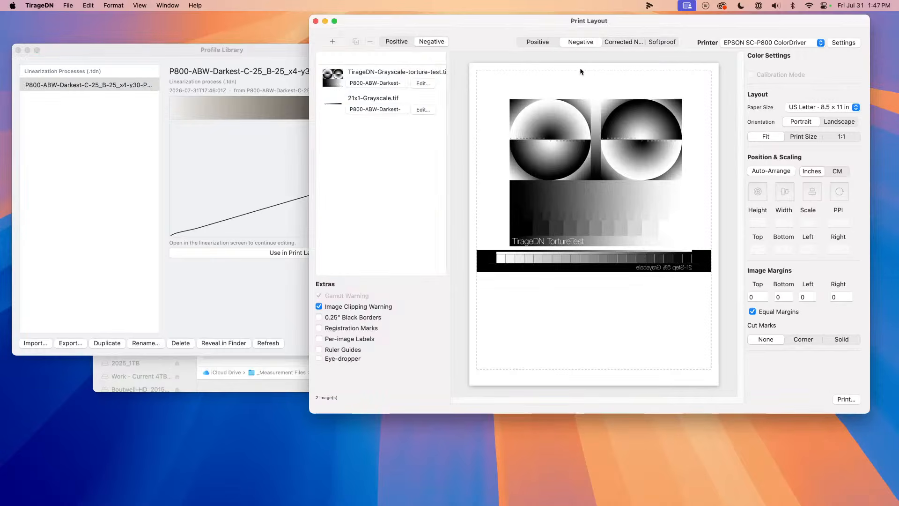
left_click(610, 42)
left_click_drag(307, 182, 208, 182)
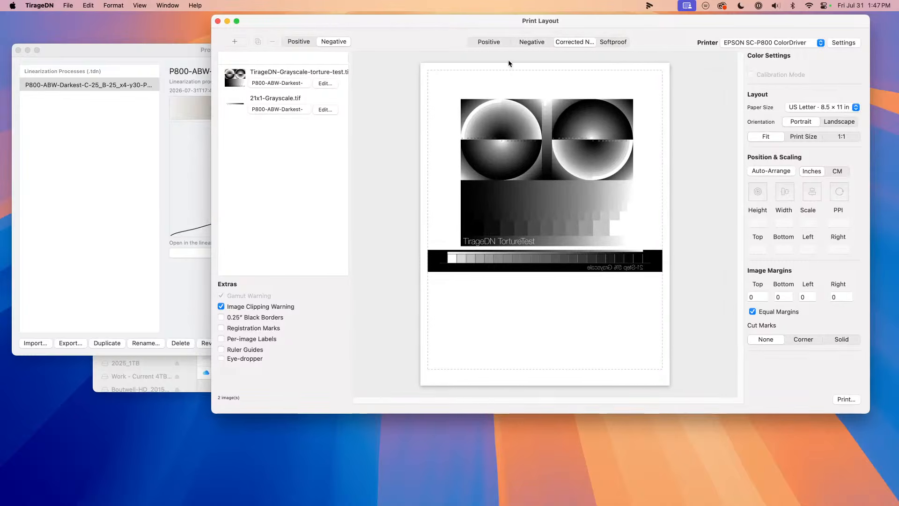
left_click(613, 43)
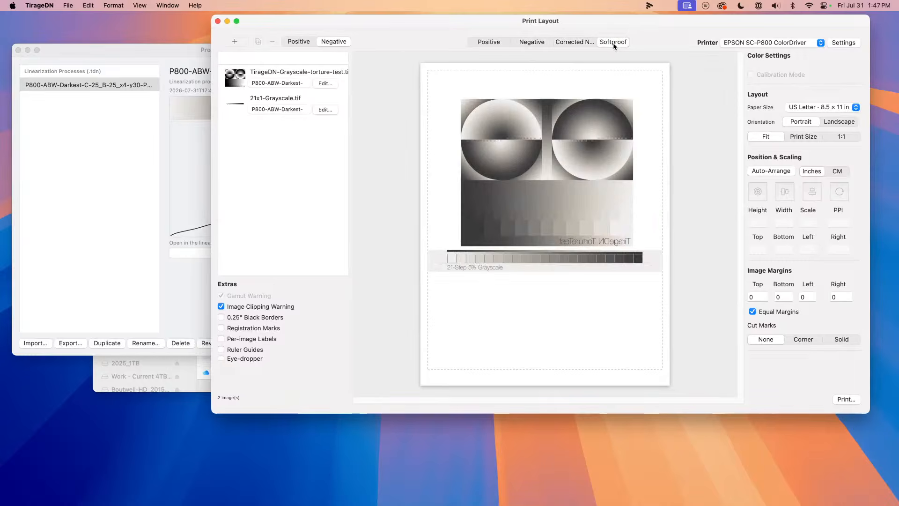
Step: Compare the profile's tone ramp in the Profile Library with the softproofed charts, checking the Corrected Negative and returning to Softproof
left_click(133, 50)
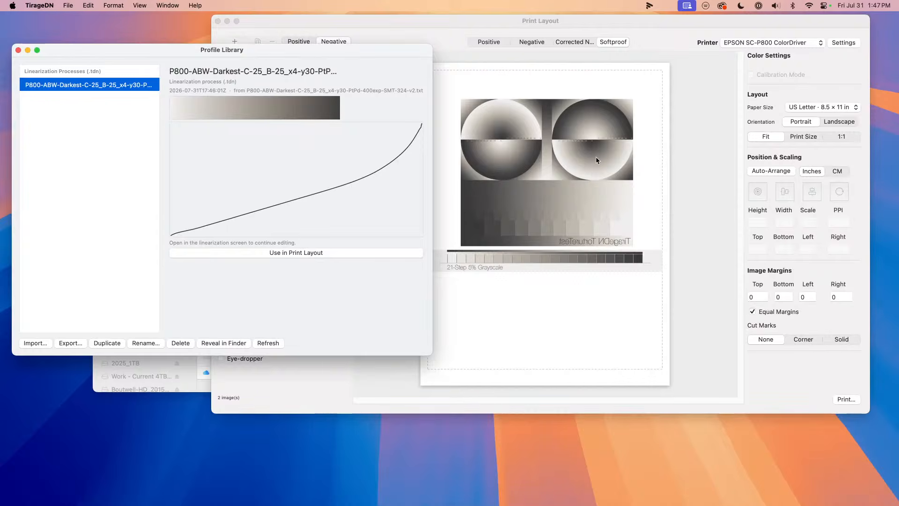
left_click(536, 320)
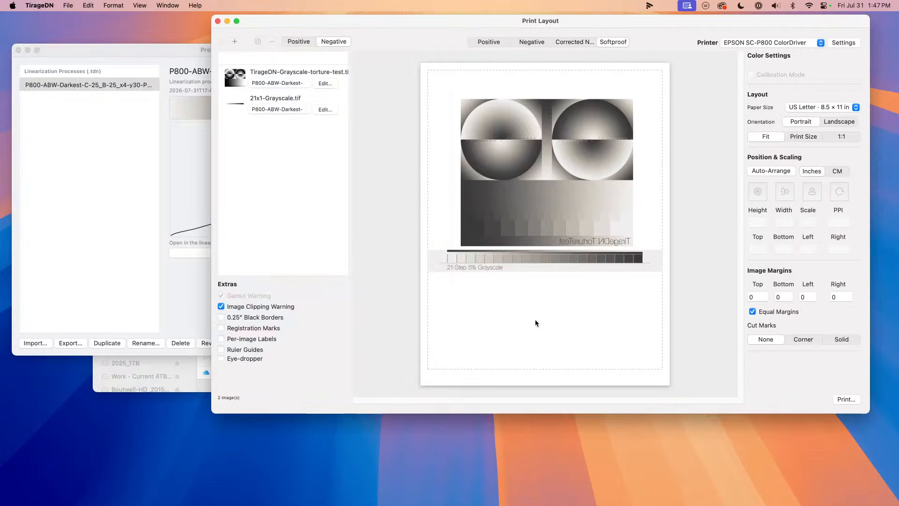
left_click(574, 43)
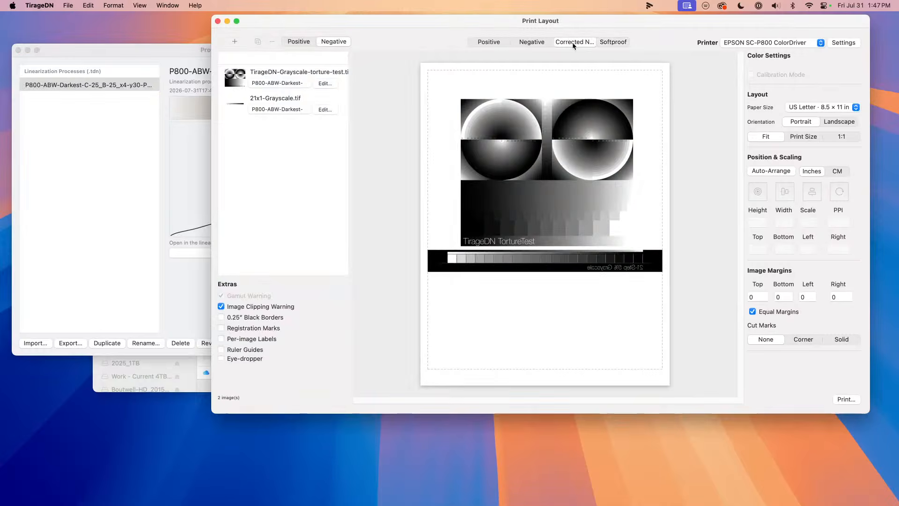
left_click(613, 43)
Step: Shift the torture test chart slightly on the page to about 1.25 inches from the left edge
left_click_drag(520, 138, 551, 188)
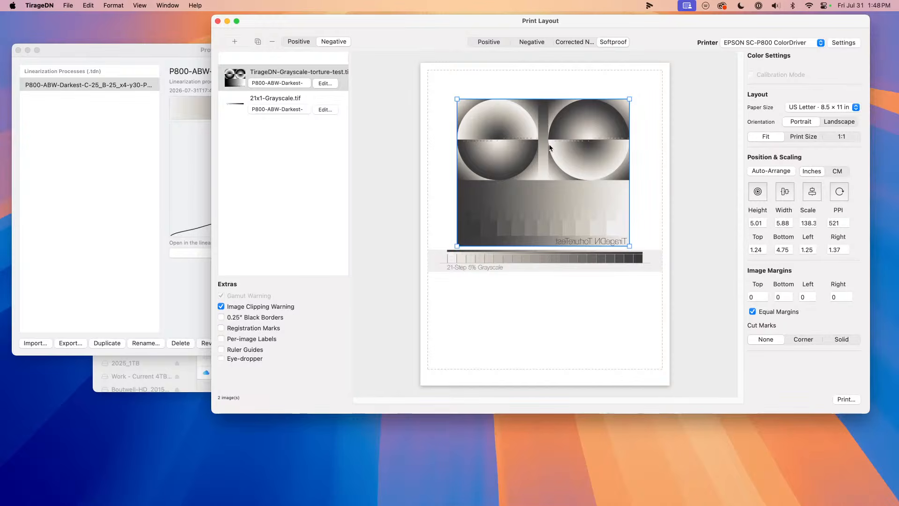
left_click_drag(483, 20, 485, 20)
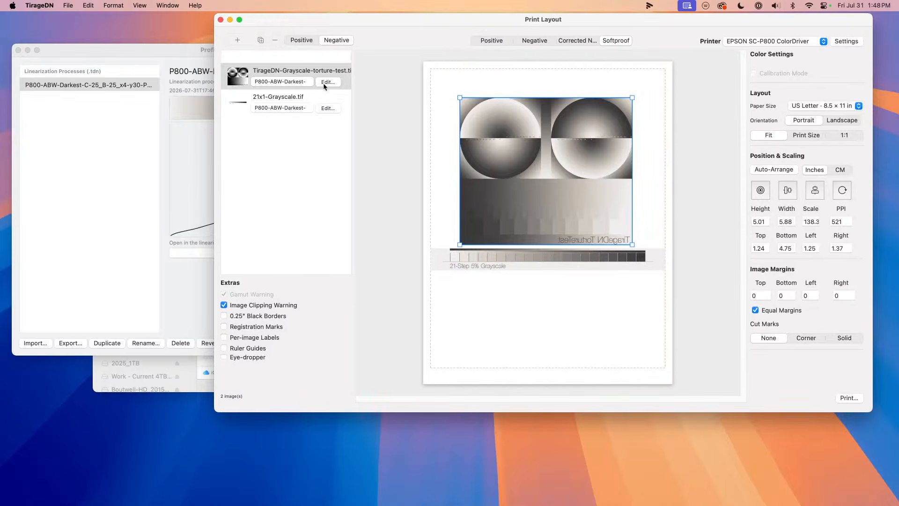
Step: Add the 20220115_3444-3447_F Sharpened Print TIFF from the _ Final Deadpool Tiffs folder and place it below the torture test chart
left_click(75, 5)
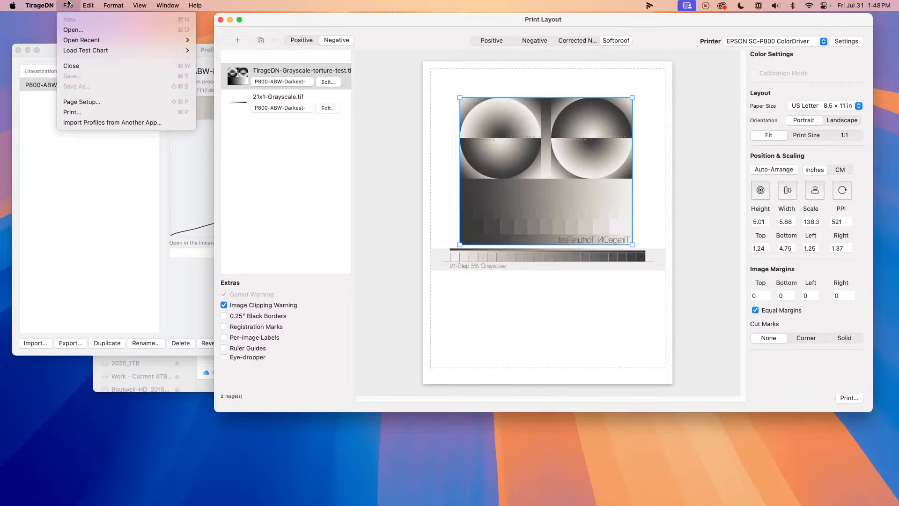
left_click(69, 5)
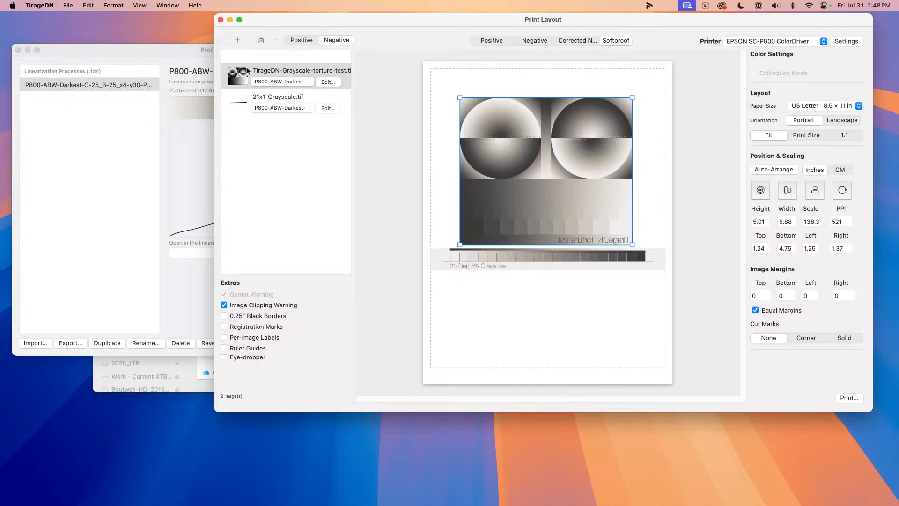
left_click(246, 40)
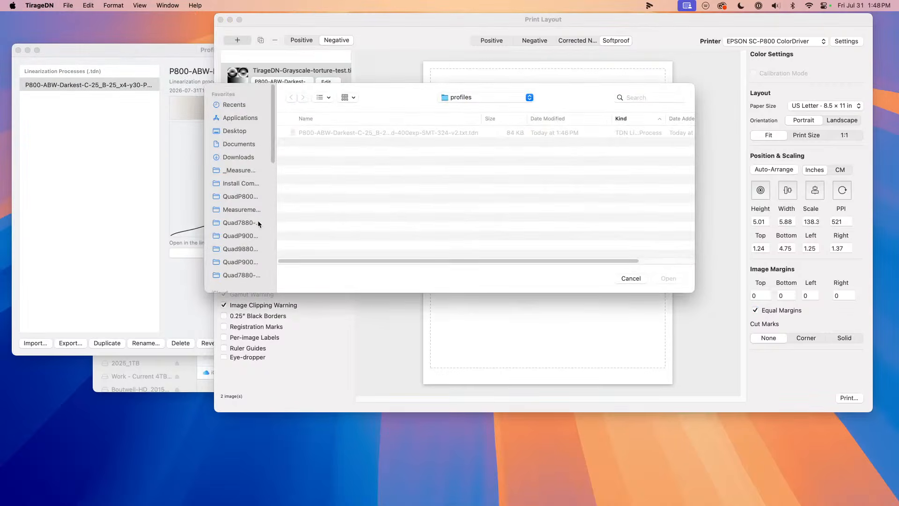
scroll(258, 220, "down", 5)
scroll(219, 148, "up", 2)
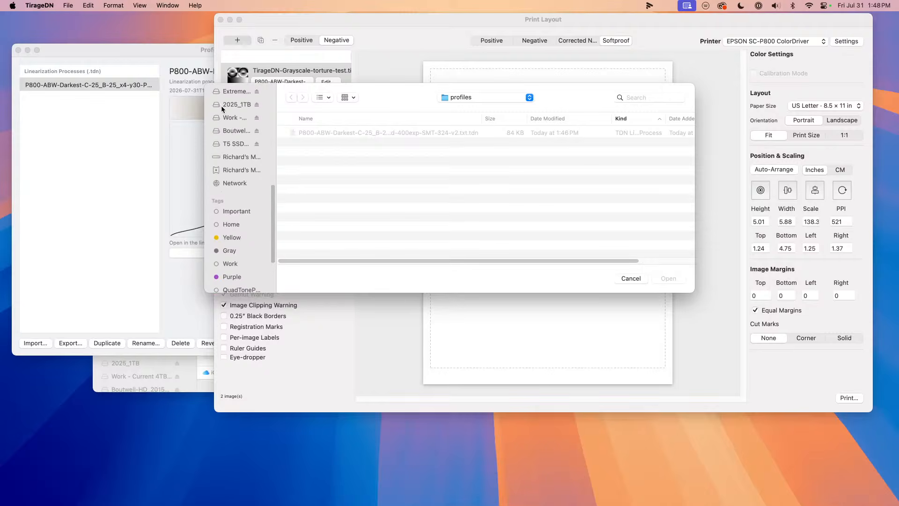
scroll(221, 106, "up", 6)
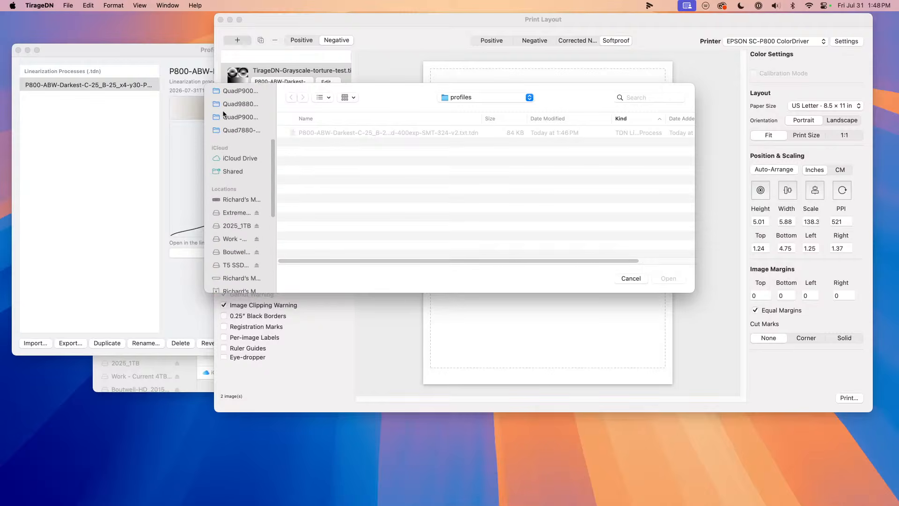
left_click(231, 225)
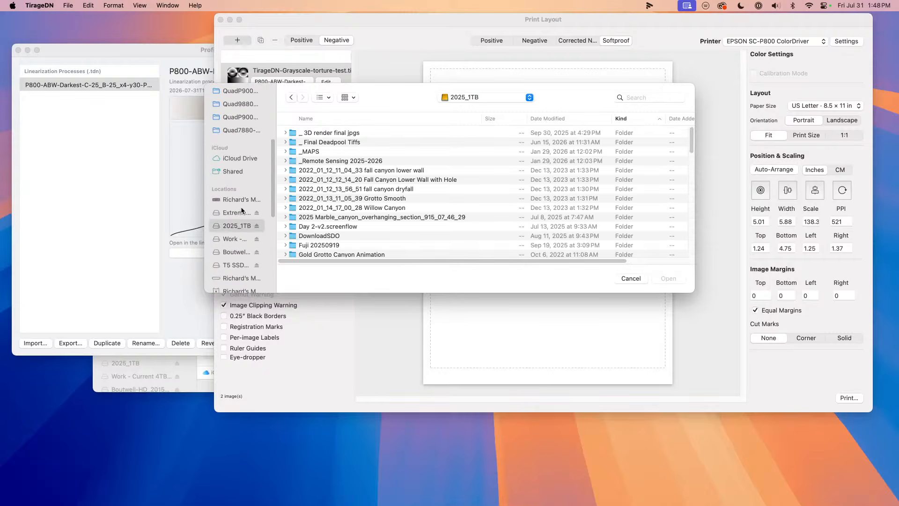
double_click(319, 144)
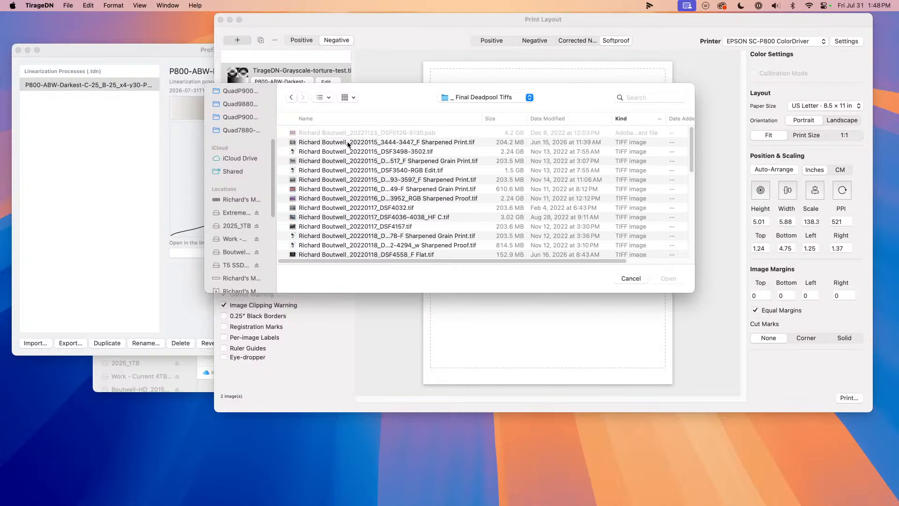
left_click(349, 143)
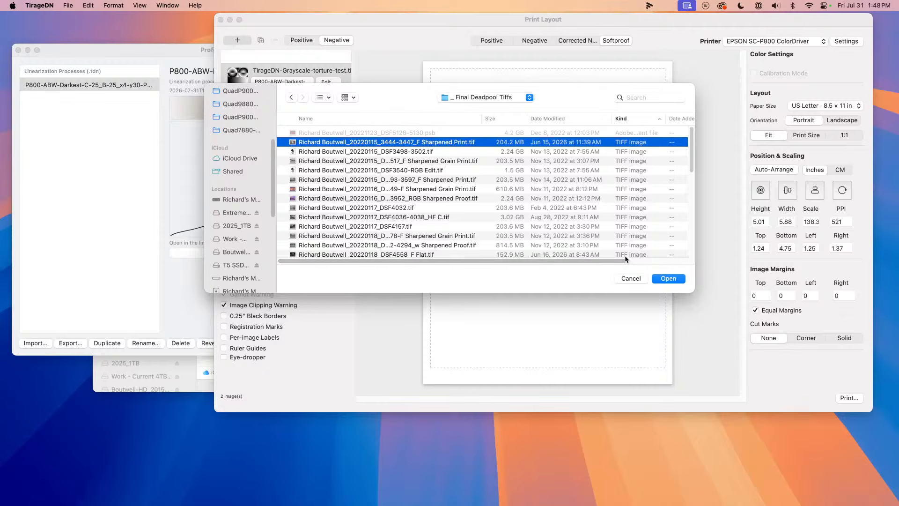
left_click(665, 278)
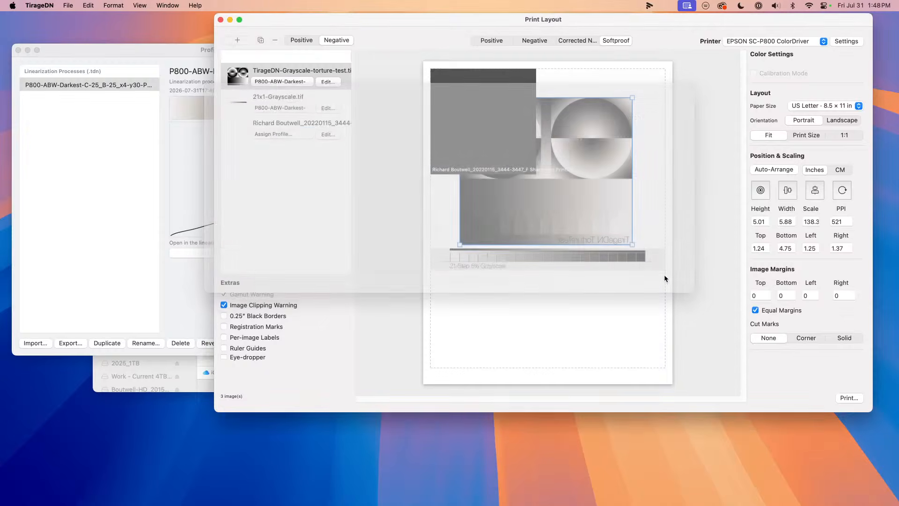
left_click_drag(546, 253, 570, 282)
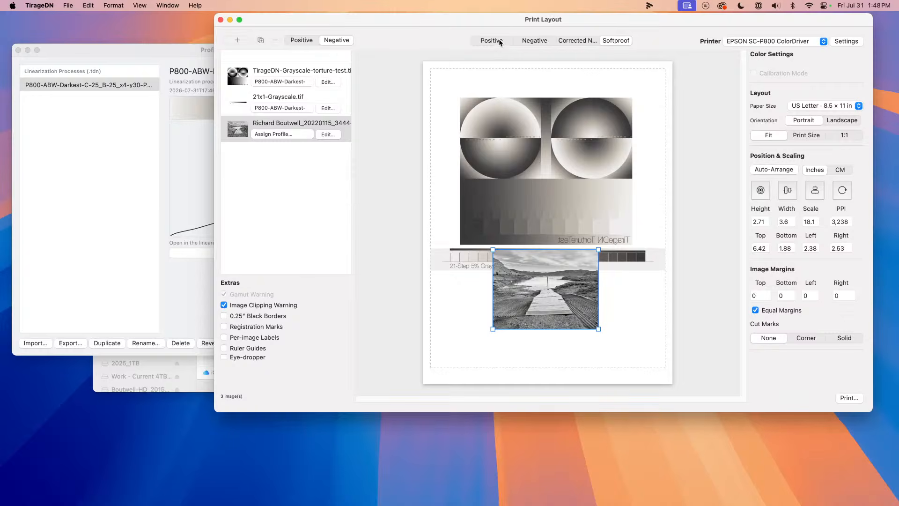
Step: Assign the P800-ABW-Darkest .tdn profile from the profiles folder to the photo and move the photo below the 21-step grayscale strip
left_click(288, 134)
left_click(287, 135)
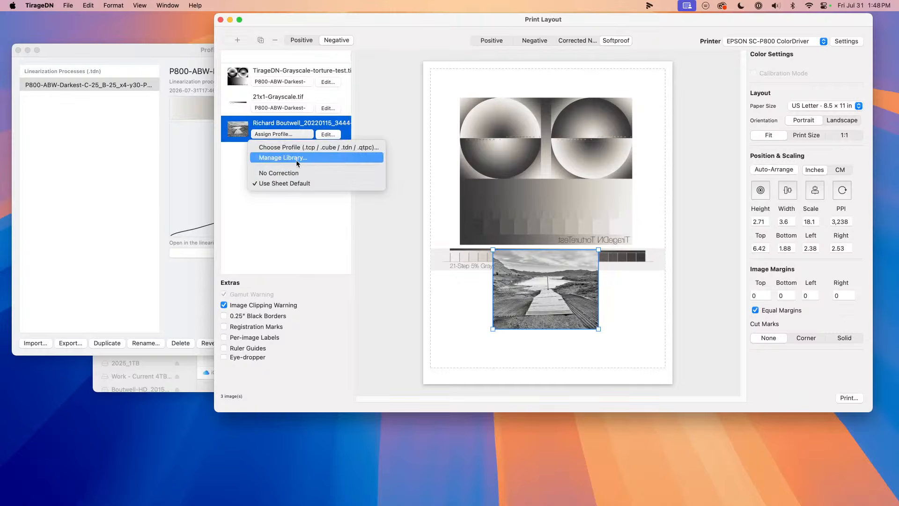
left_click(298, 148)
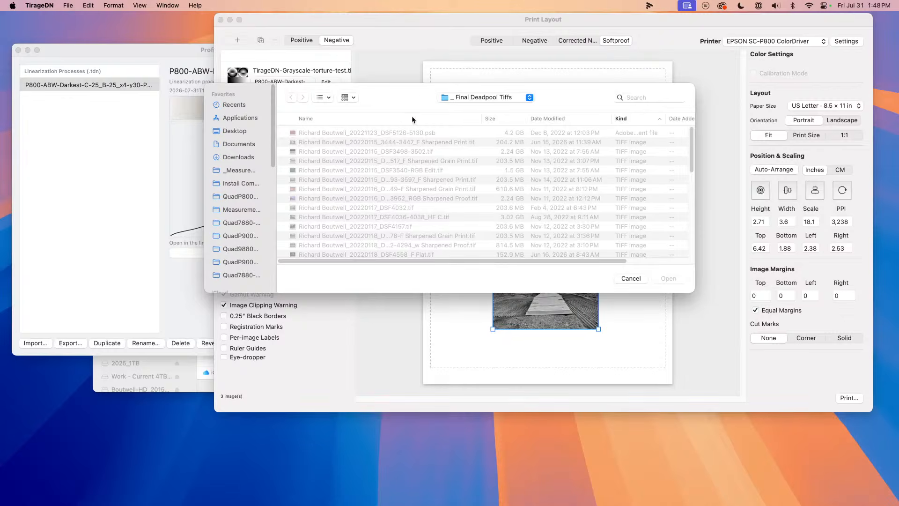
left_click(528, 97)
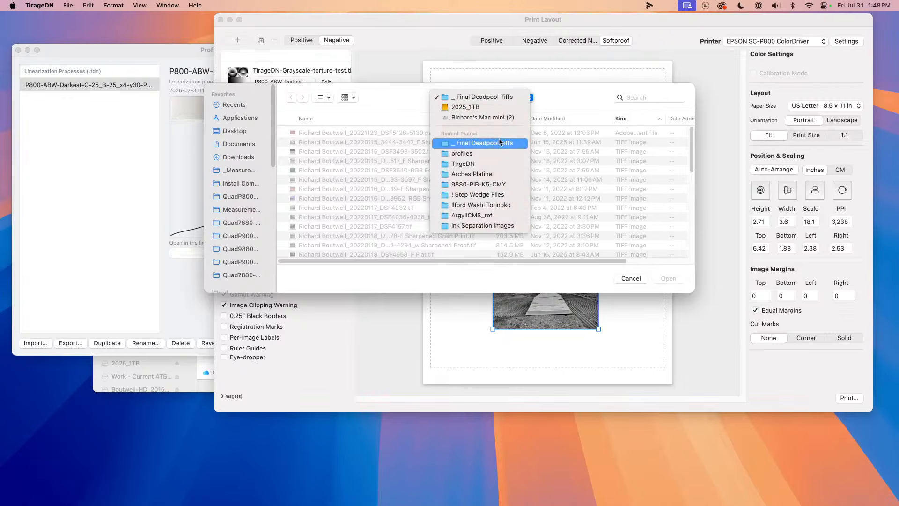
left_click(473, 141)
left_click(440, 132)
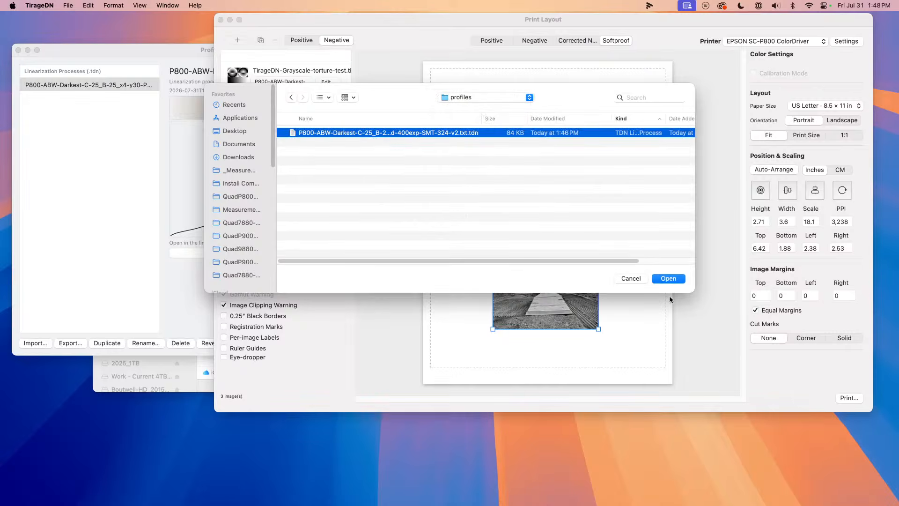
left_click(669, 278)
left_click_drag(590, 291, 584, 321)
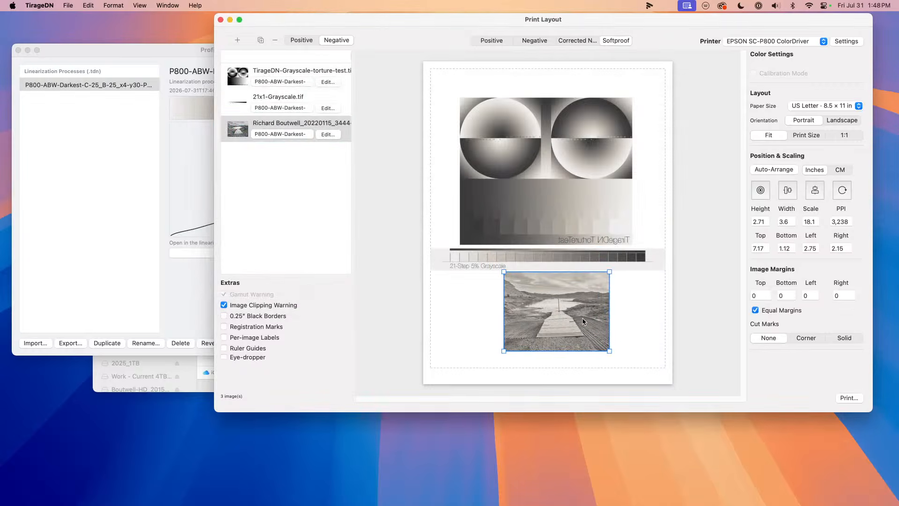
Step: Set the torture test chart's width to 4 inches
left_click(561, 228)
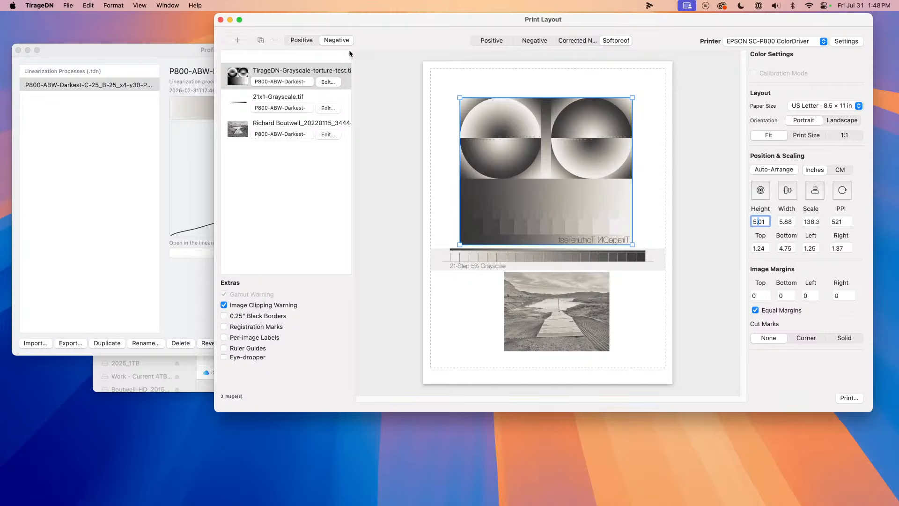
left_click(458, 88)
left_click(556, 149)
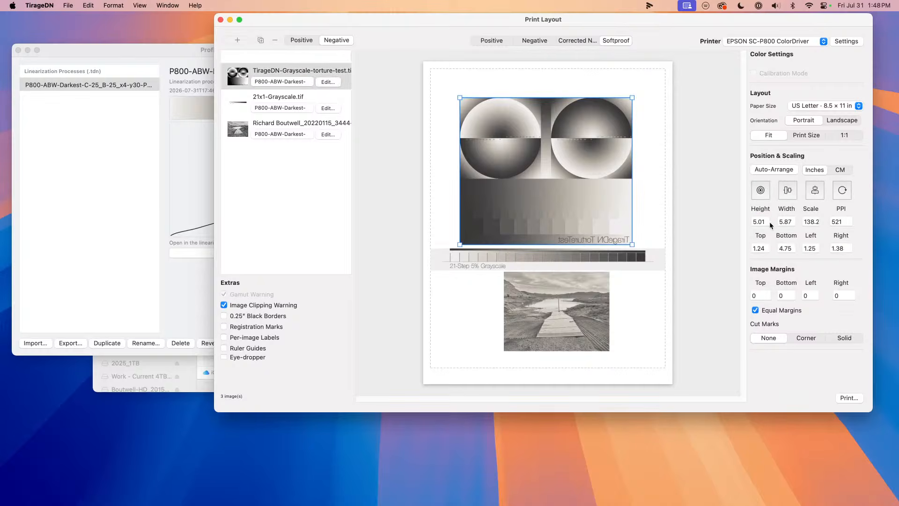
left_click(788, 221)
type("4")
key("Return")
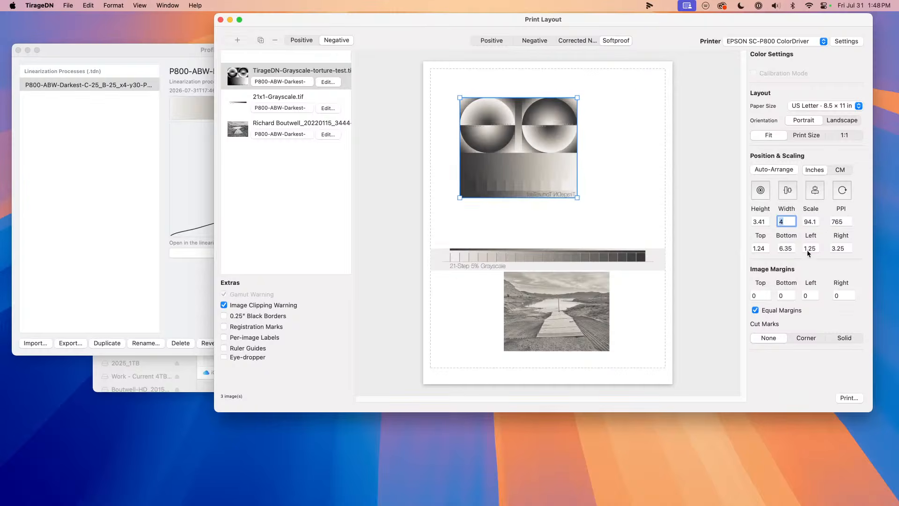
Step: Set the photo's width to 6 inches
left_click(594, 322)
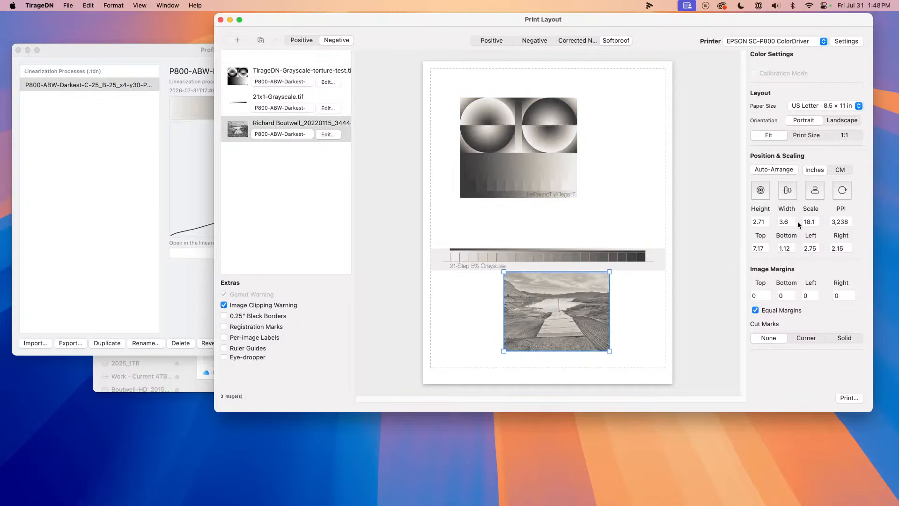
double_click(781, 222)
type("6")
key("Return")
Step: Stack the images vertically, with the torture test chart uppermost, the photo in the middle and the grayscale strip near the page bottom
left_click_drag(597, 309, 573, 335)
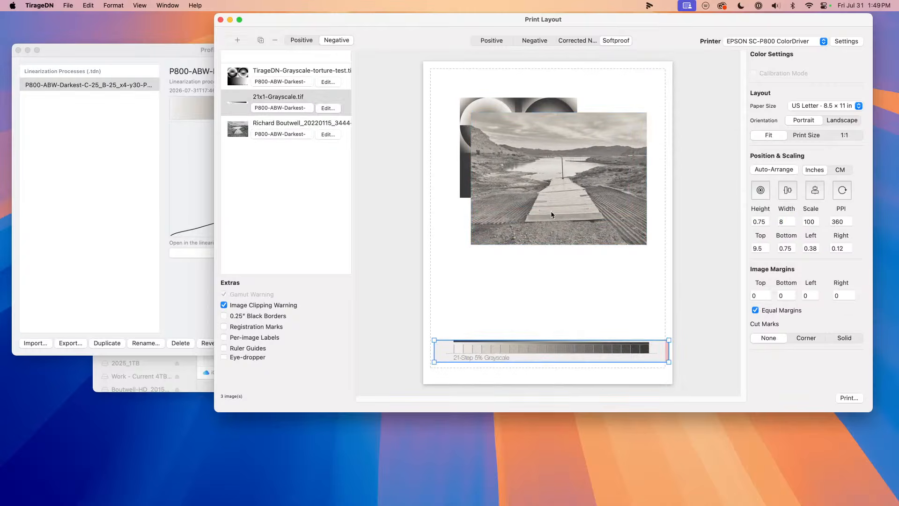
left_click_drag(550, 215, 543, 291)
left_click_drag(515, 155, 543, 145)
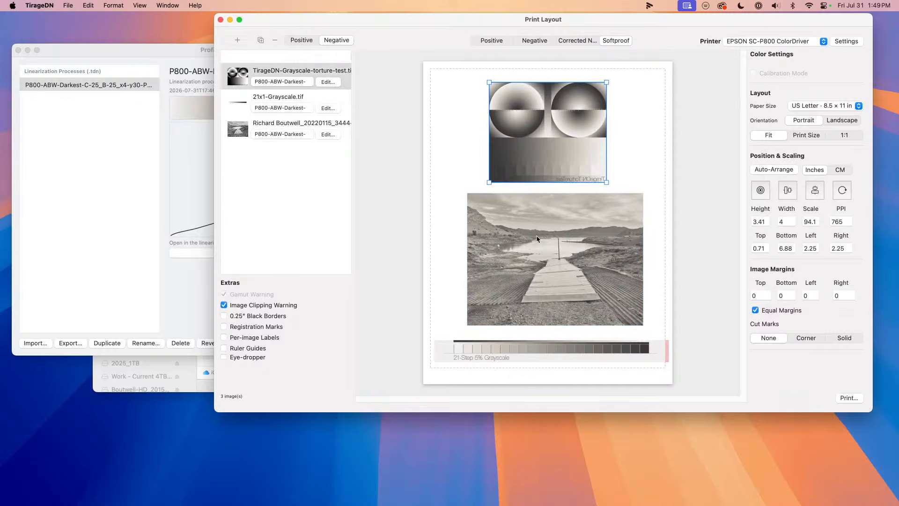
left_click_drag(538, 344, 538, 349)
Step: Enlarge the photo to about 6.49 inches wide and reposition it and the grayscale strip within the page margins
left_click(532, 259)
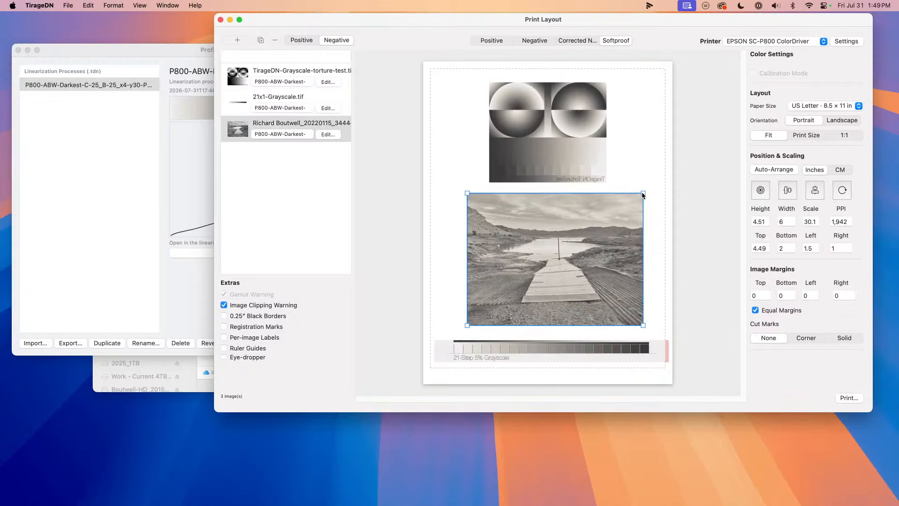
left_click_drag(643, 193, 663, 181)
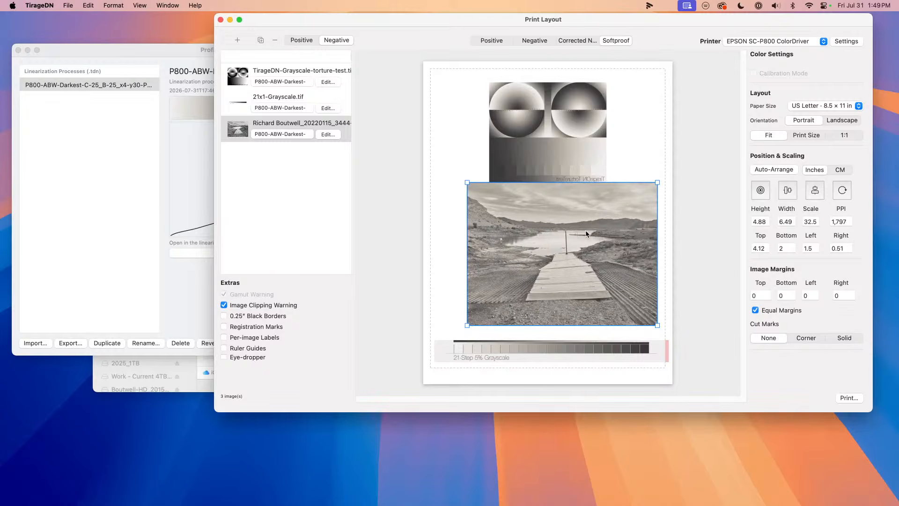
left_click_drag(586, 234, 577, 241)
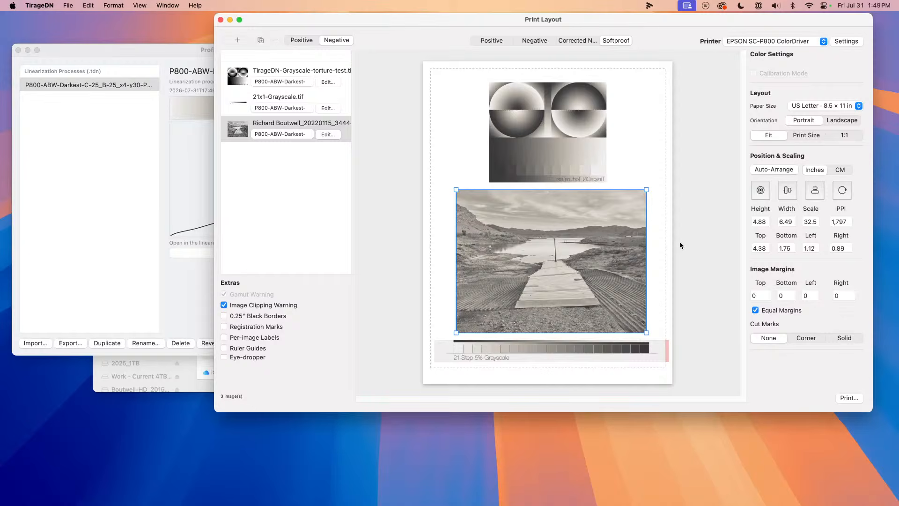
left_click(538, 352)
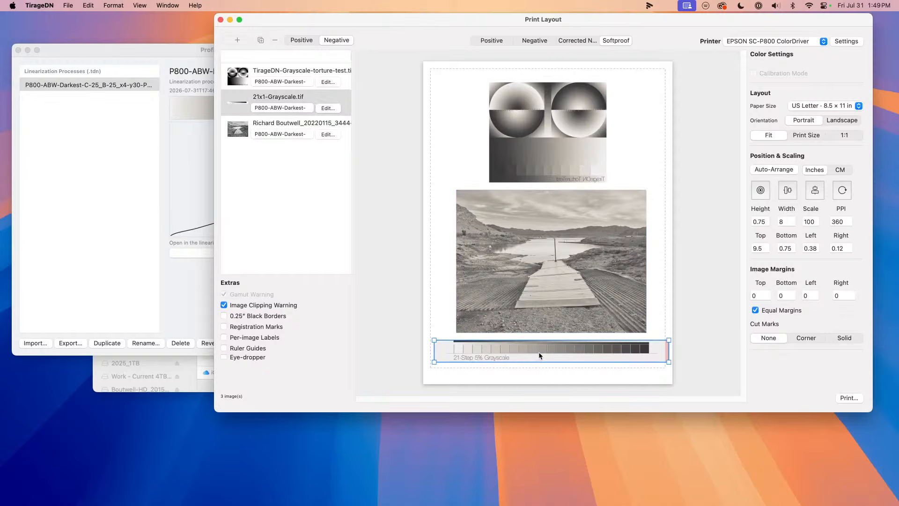
left_click_drag(536, 352, 533, 352)
Step: Compare the photo's Positive preview with its Softproof preview
left_click(530, 247)
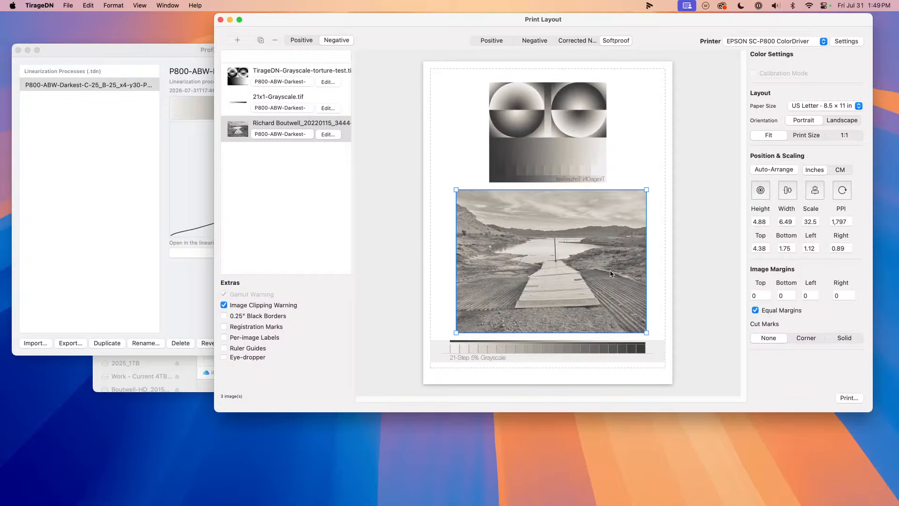
left_click(499, 42)
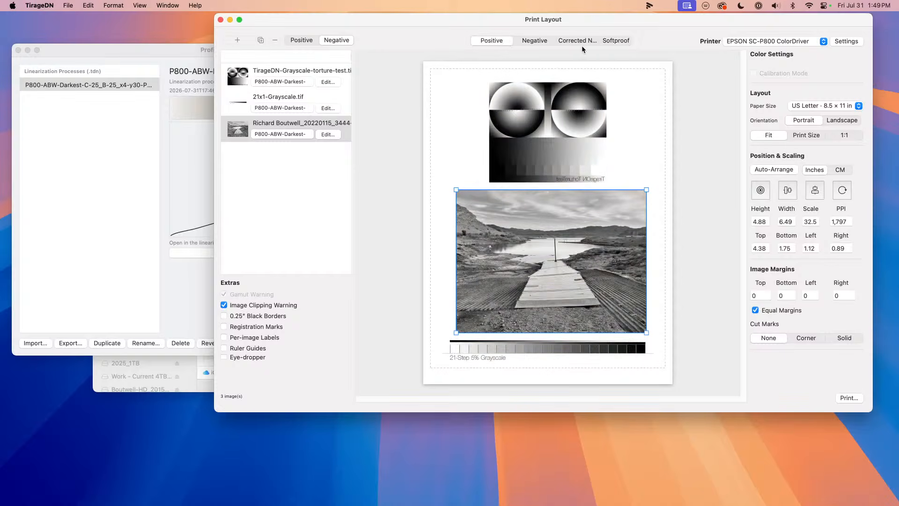
left_click(611, 42)
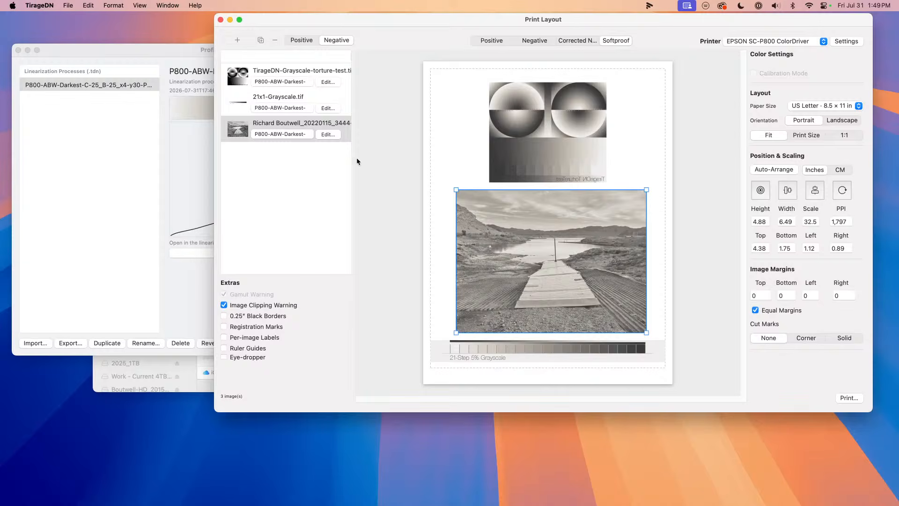
Step: Edit the photo in Soft Proof view, lowering the tone curve's shadow point to about 64/41 and its midtone point to about 126/110
left_click(328, 135)
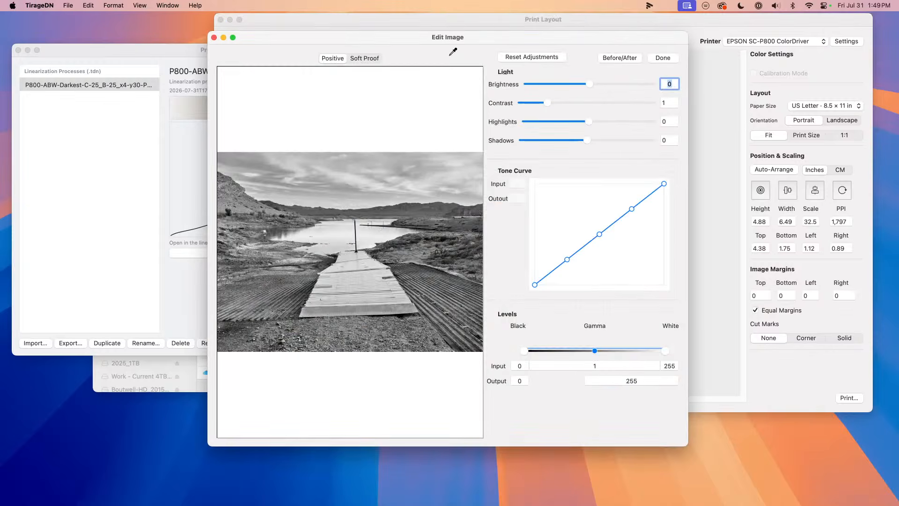
left_click(365, 58)
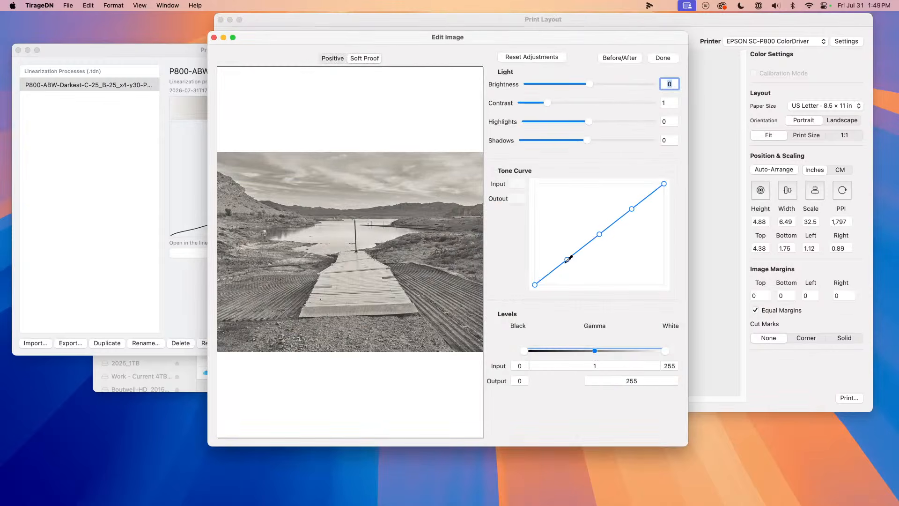
left_click_drag(567, 259, 567, 268)
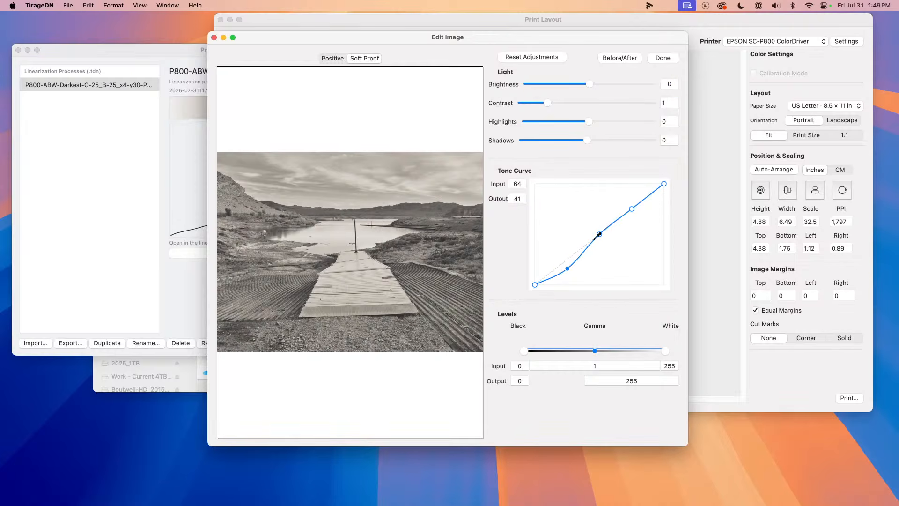
left_click_drag(600, 234, 599, 242)
left_click(636, 205)
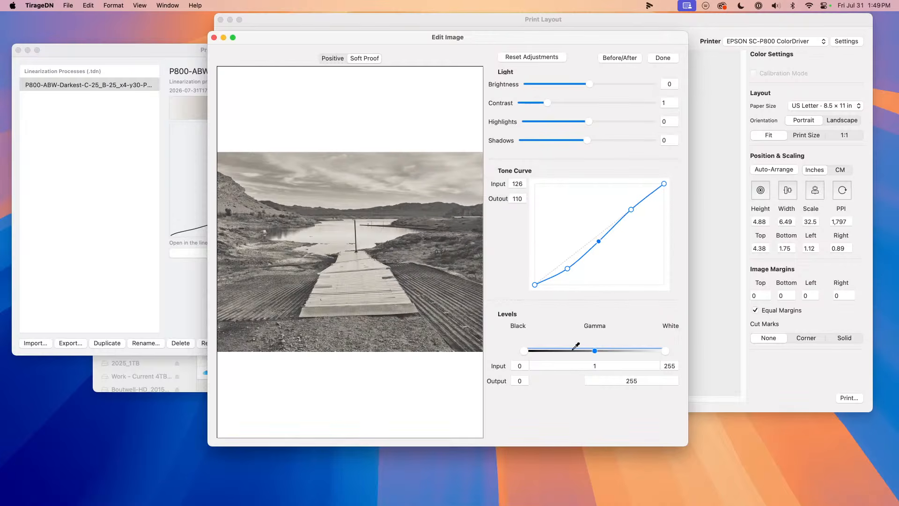
Step: Raise the Levels black input to about 9, set gamma to 1.09, and check the edit with the Before/After comparison
left_click_drag(528, 348, 532, 351)
left_click_drag(598, 350, 594, 351)
double_click(596, 367)
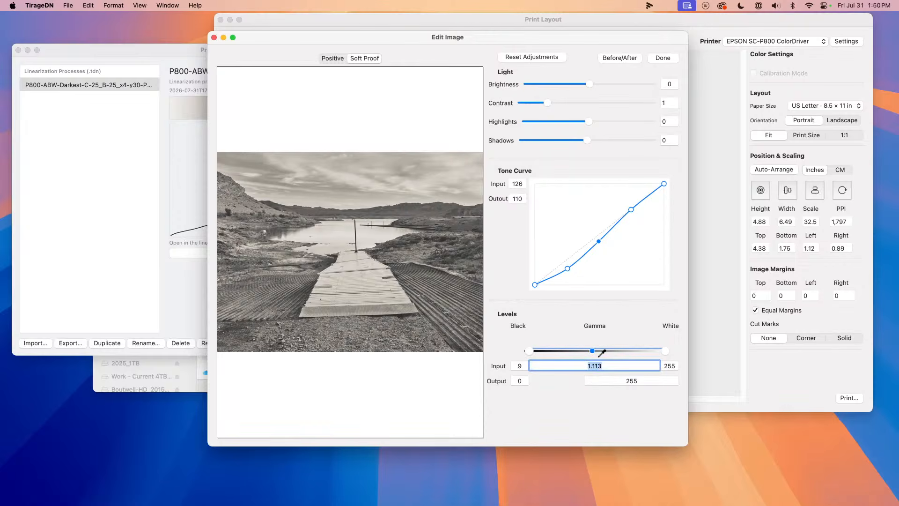
type("1.09")
key("Return")
left_click(619, 59)
left_click(618, 59)
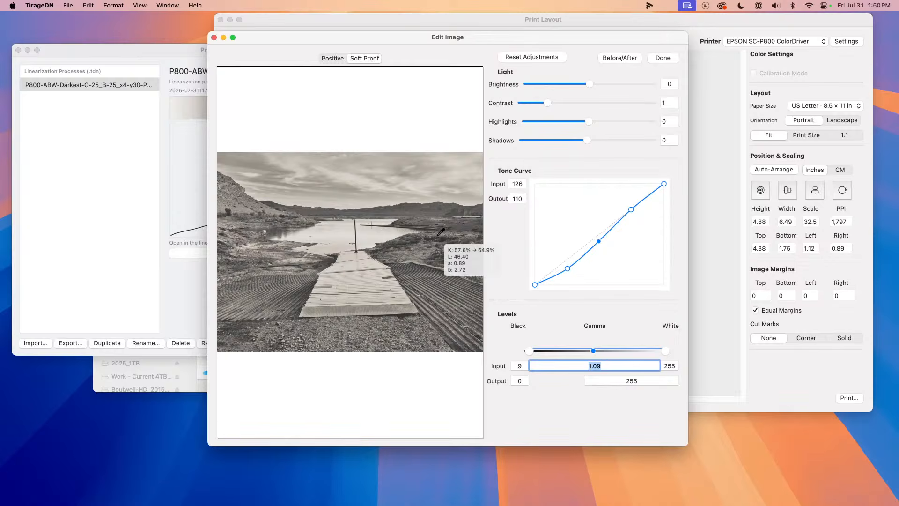
Step: Raise the photo's Highlights to about 0.076 and its Shadows to about 0.12
left_click_drag(589, 122, 594, 139)
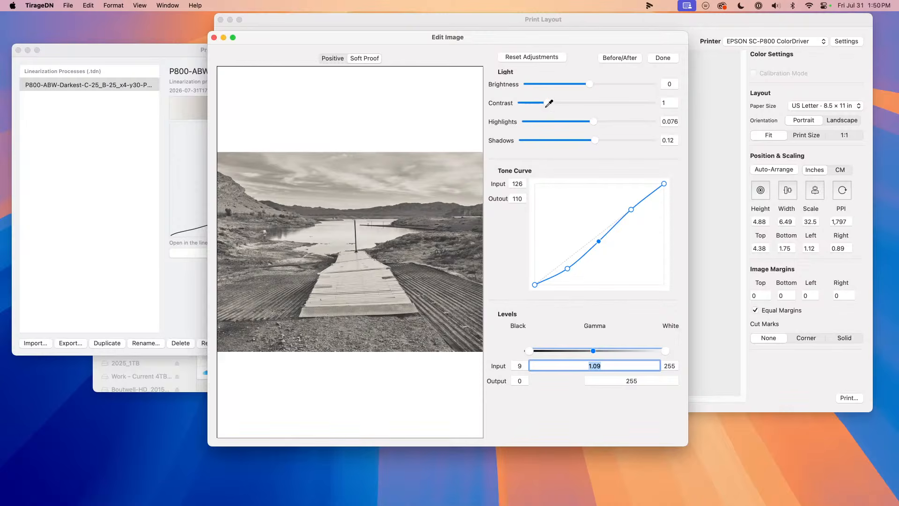
Step: Try stronger and weaker Contrast values on the photo, including 0.25 and about 1.684, and return Contrast to 1
left_click_drag(550, 103, 555, 102)
left_click(669, 103)
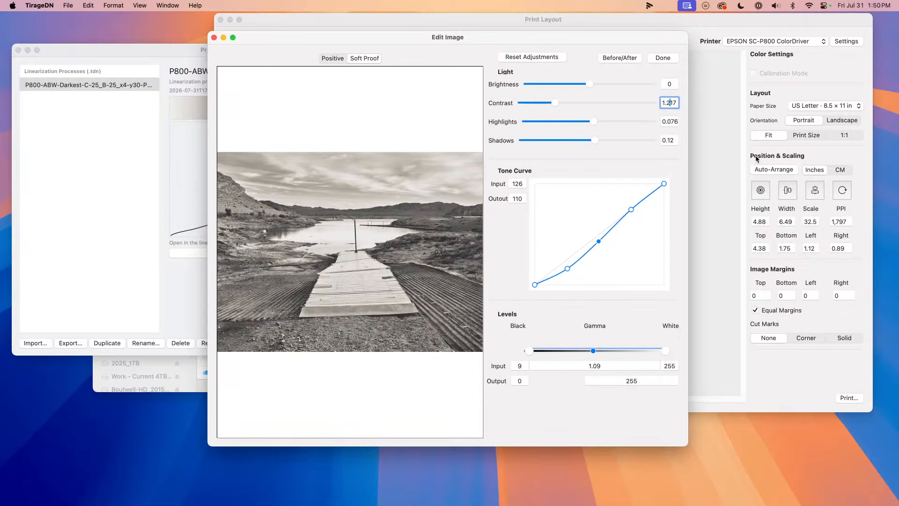
double_click(664, 103)
type("1")
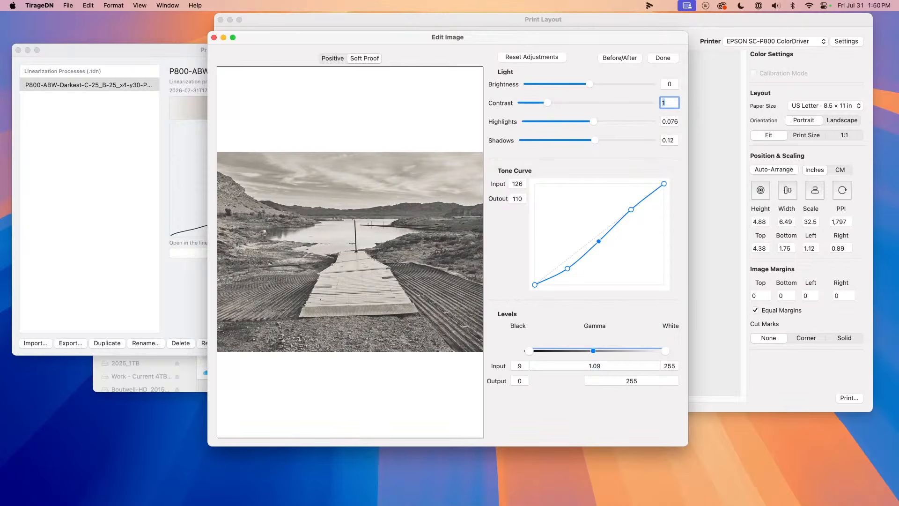
type("0")
key("Return")
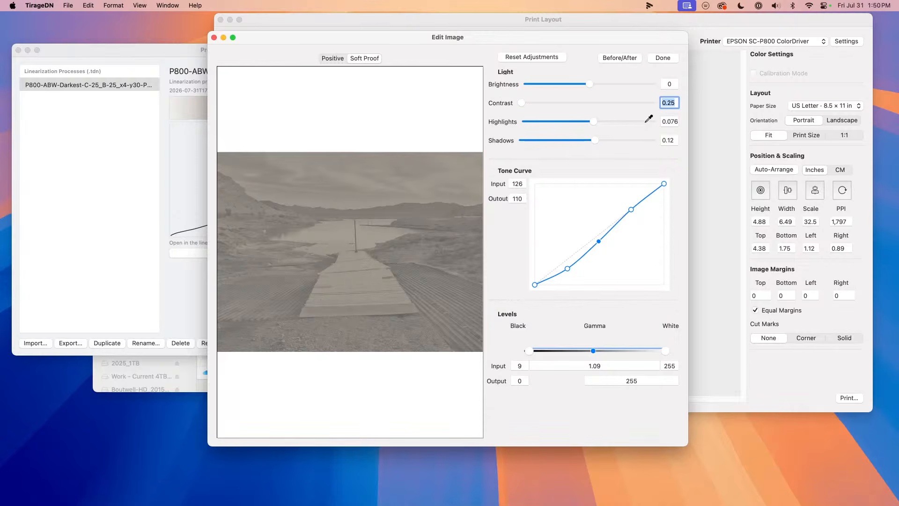
left_click(589, 102)
left_click_drag(592, 100, 572, 102)
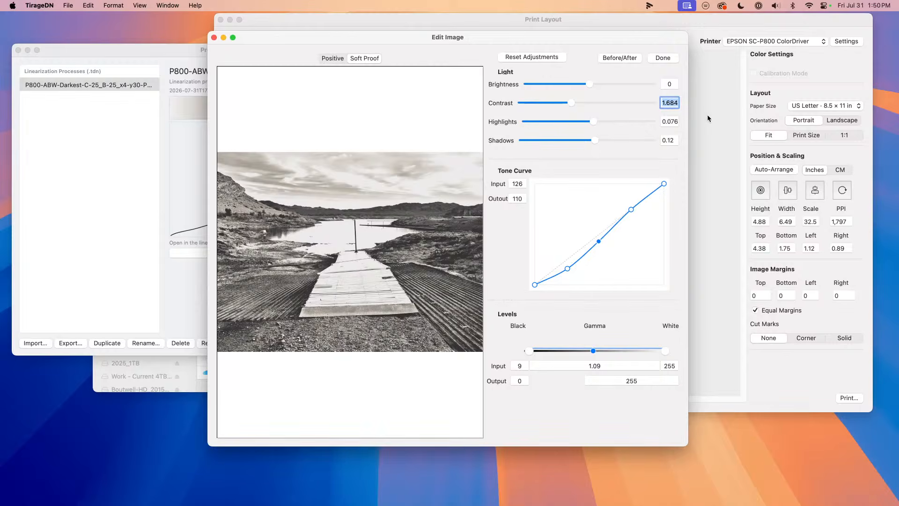
type("1")
key("Tab")
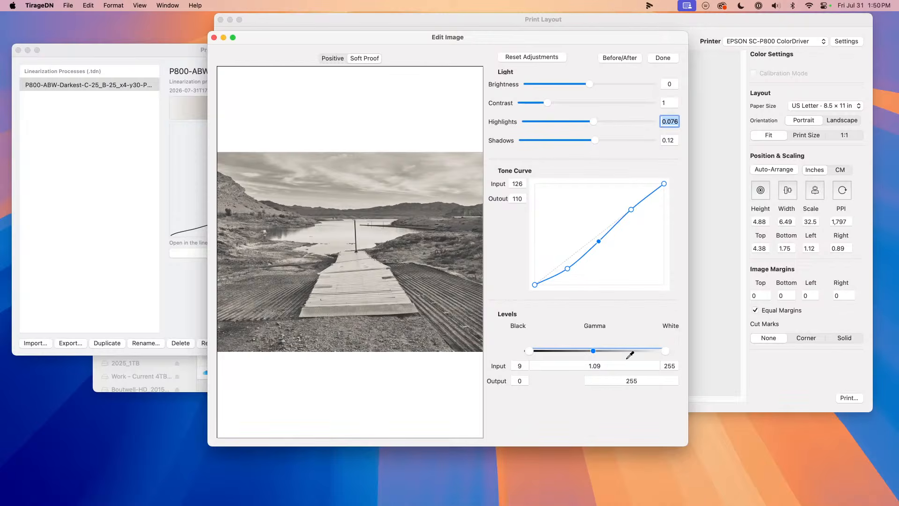
key("super+Tab")
key("super+Tab")
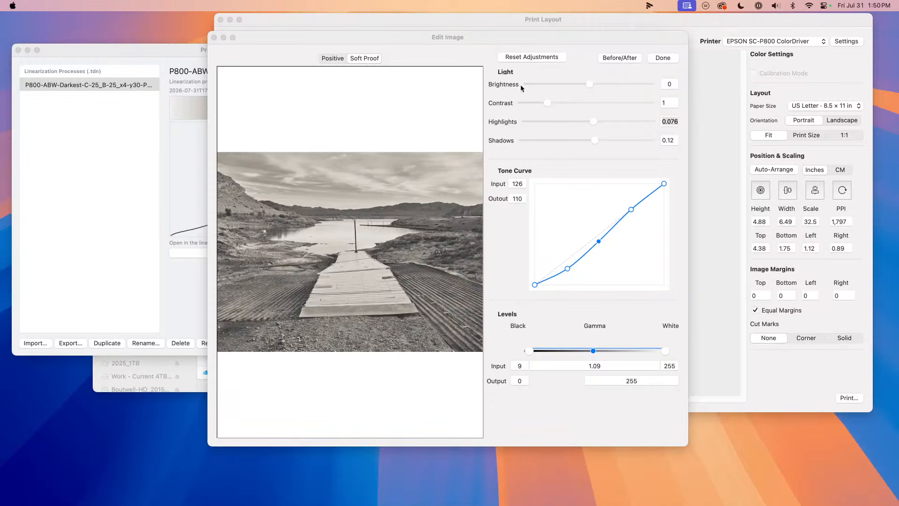
left_click(515, 37)
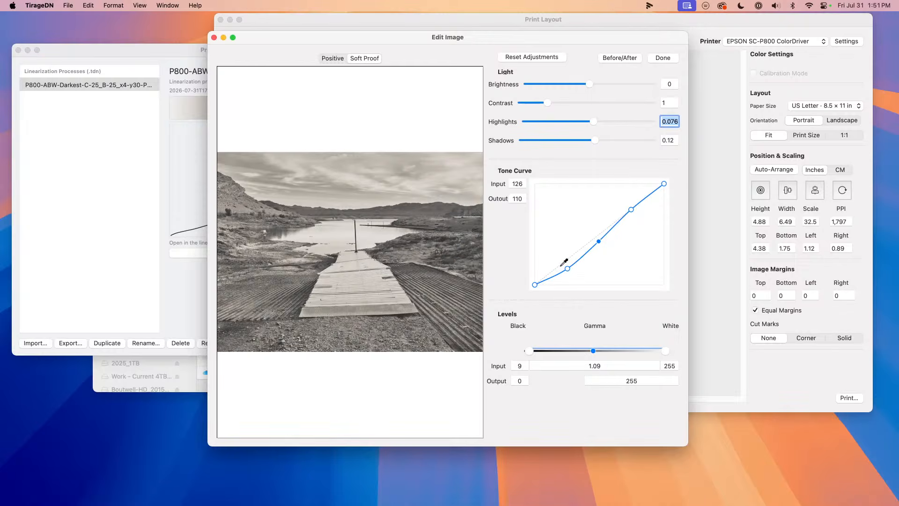
Step: Lower the tone curve's shadow point to about 60/34 and check the edit with the Before/After comparison
left_click_drag(568, 268, 566, 271)
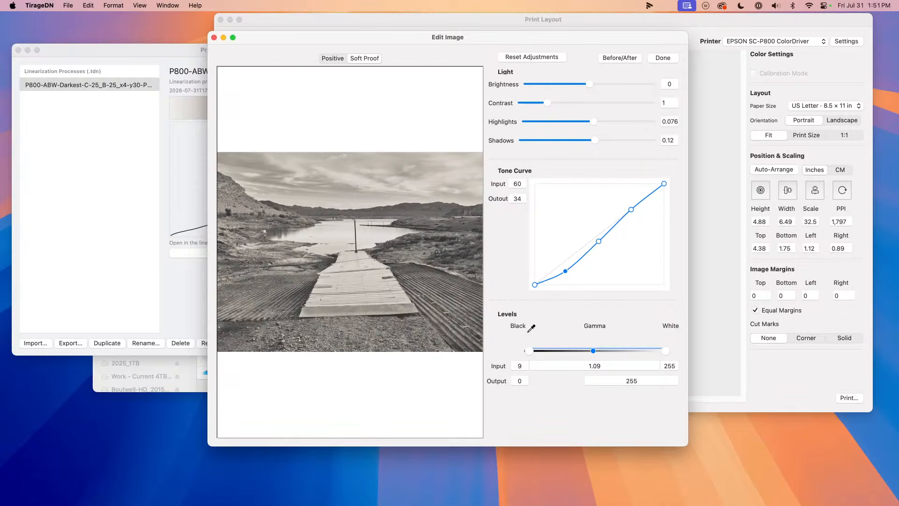
left_click(621, 59)
left_click(623, 57)
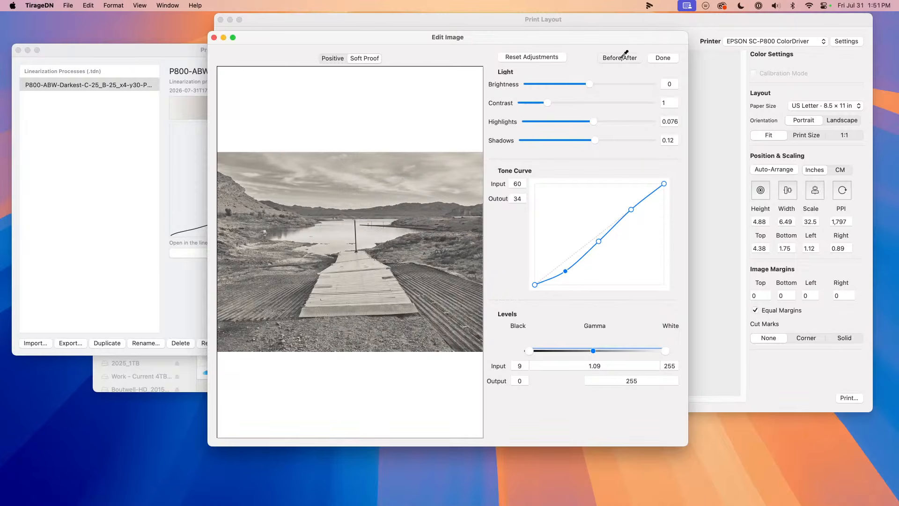
Step: Finish editing the photo and preview the page layout as a corrected negative
left_click(674, 57)
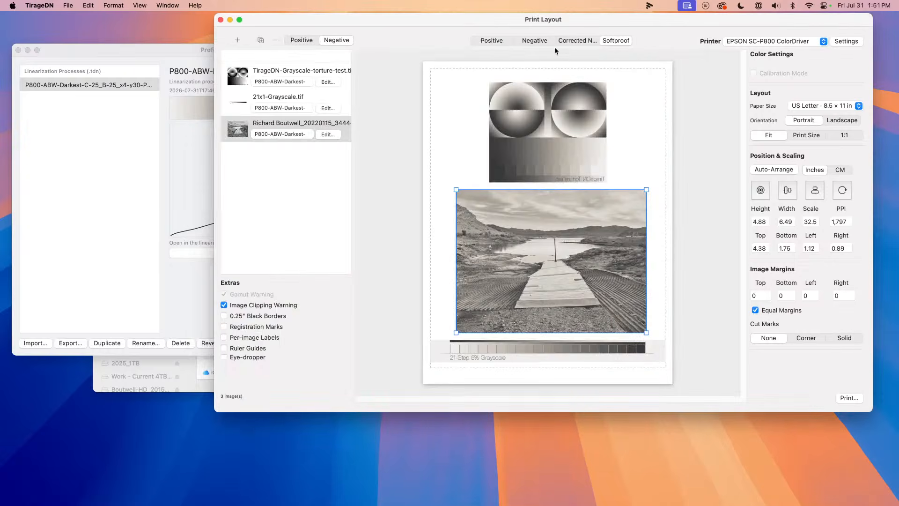
left_click(566, 42)
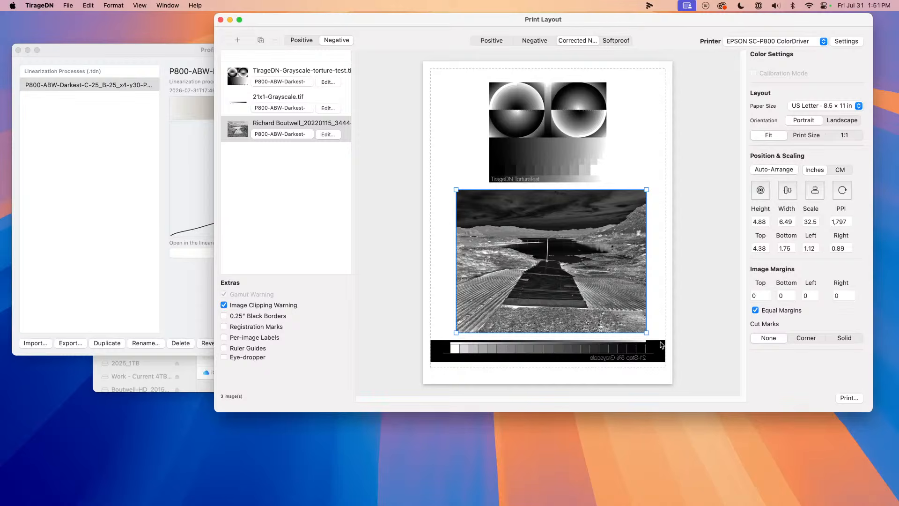
Step: Open the print dialog for the layout and inspect the default Printer Settings without changing them
left_click(856, 398)
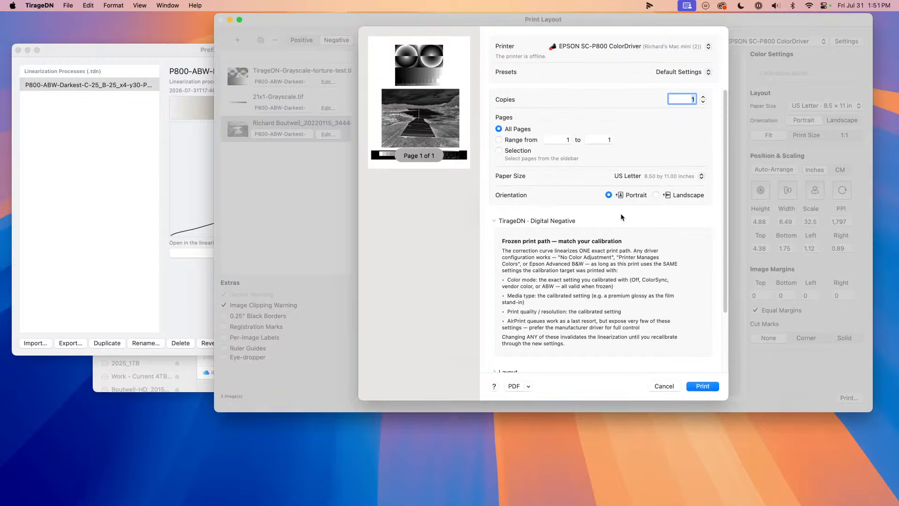
scroll(568, 217, "down", 3)
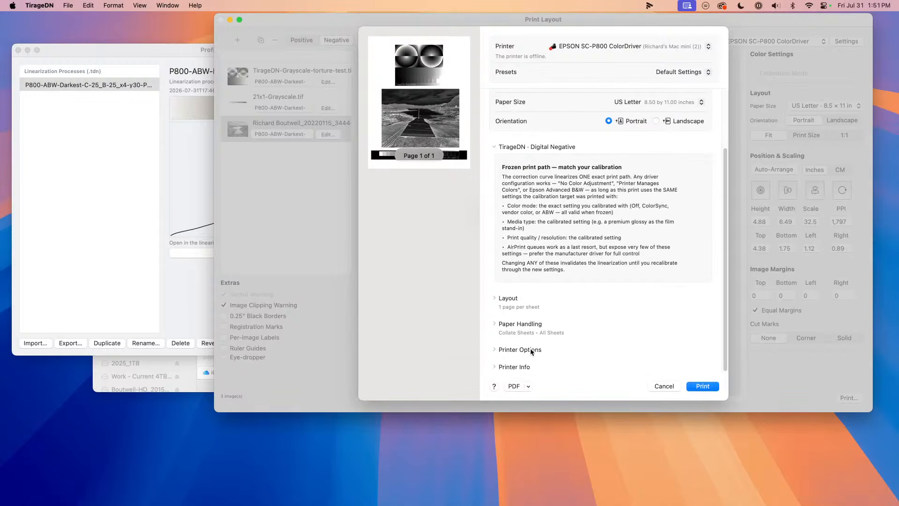
left_click(532, 352)
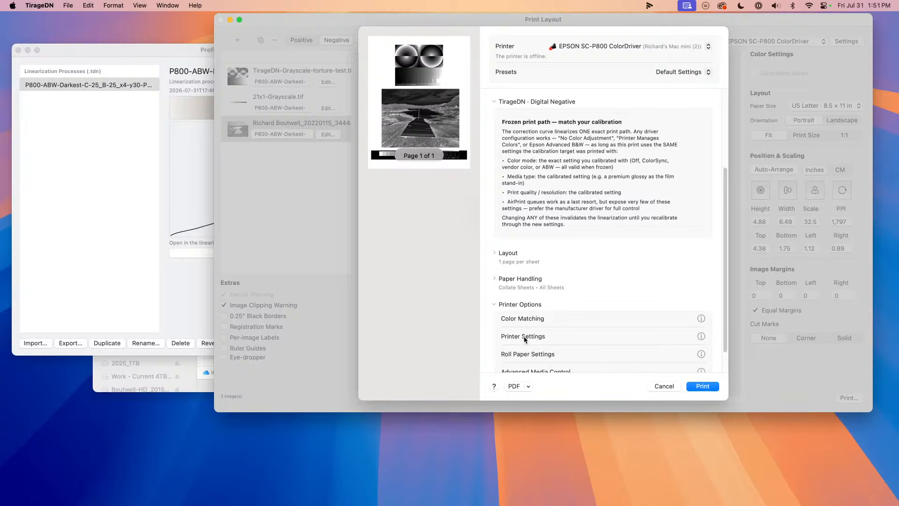
left_click(525, 338)
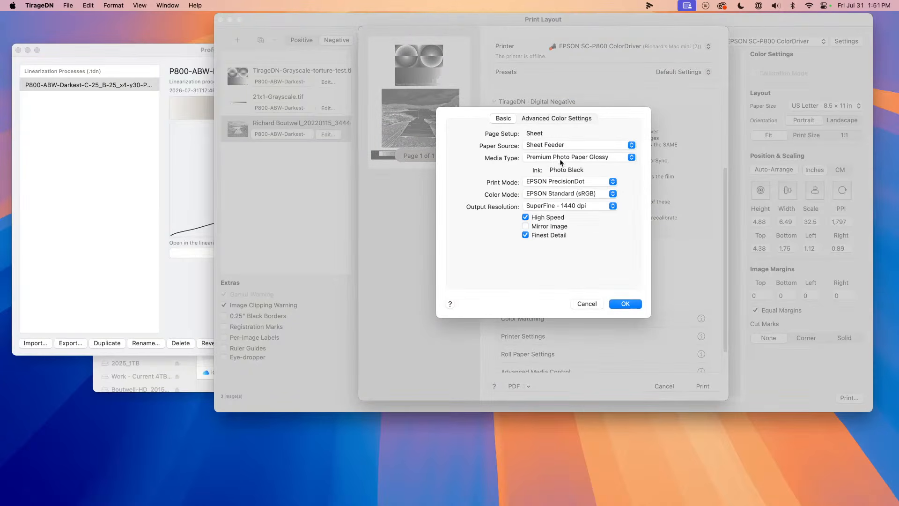
left_click(587, 304)
Step: Load the PtPd-+15% Ink Density print preset and review its advanced color and basic printer settings
left_click(670, 73)
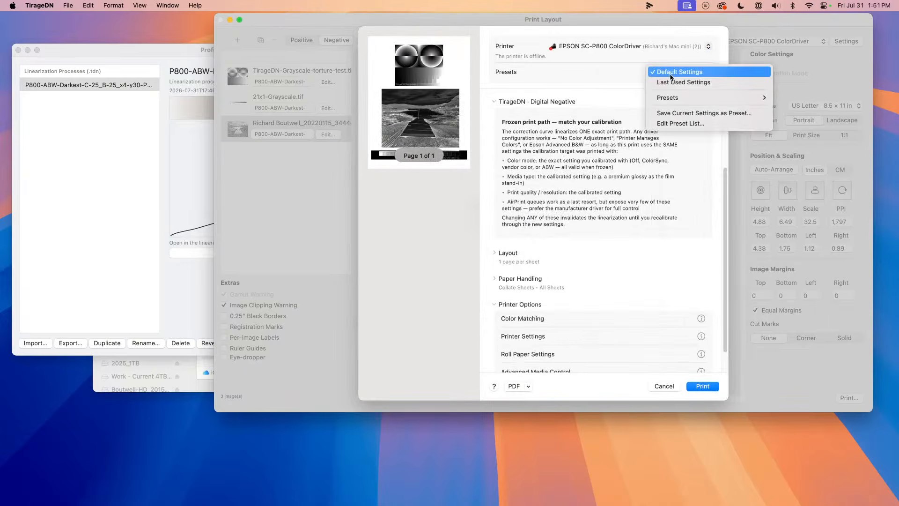
mouse_move(731, 96)
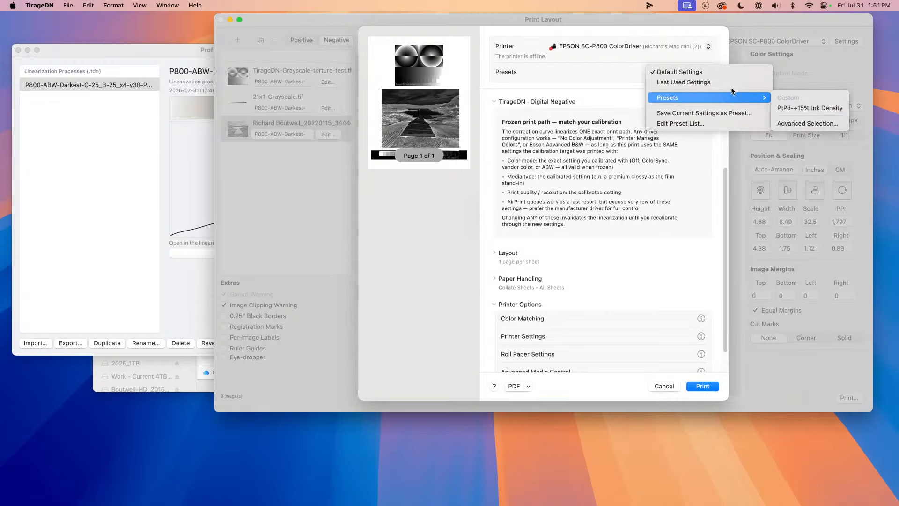
left_click(802, 108)
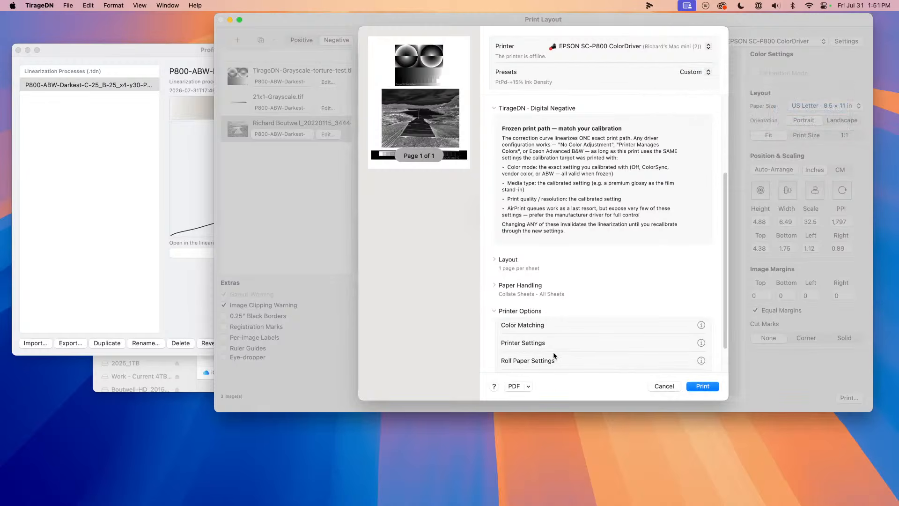
scroll(555, 356, "down", 1)
left_click(545, 330)
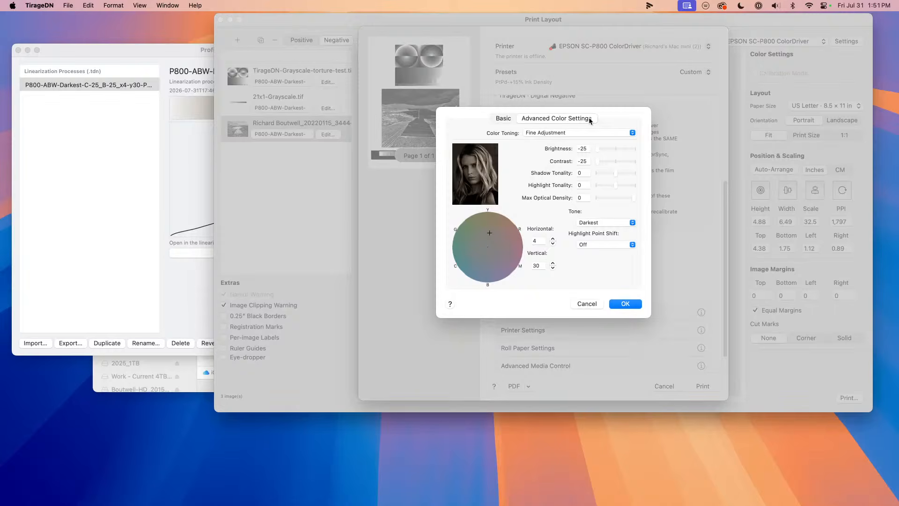
left_click(505, 118)
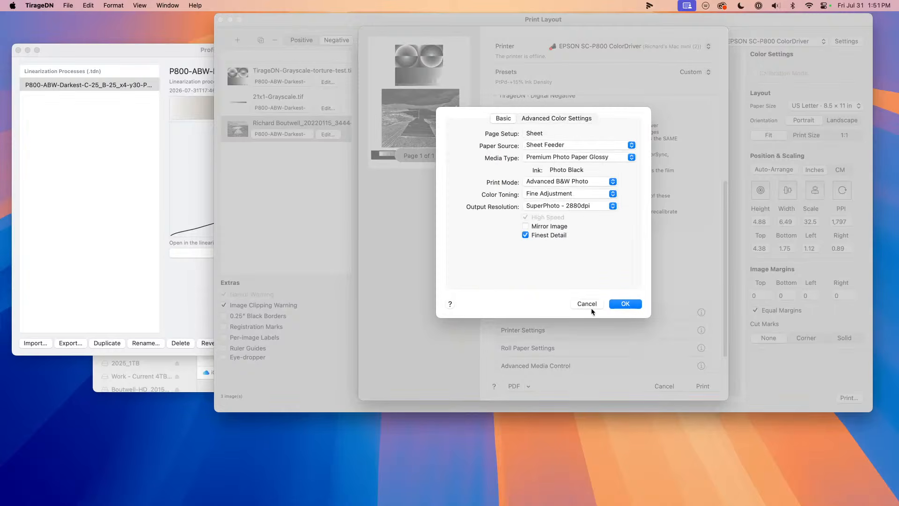
left_click(618, 306)
Step: Review the print preset's Advanced Media Control settings, including color density and paper thickness
scroll(553, 327, "down", 1)
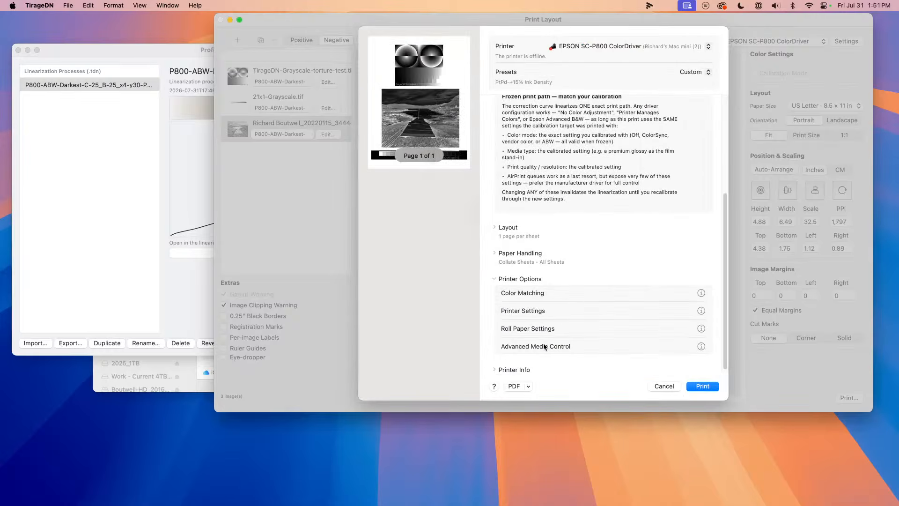
left_click(545, 346)
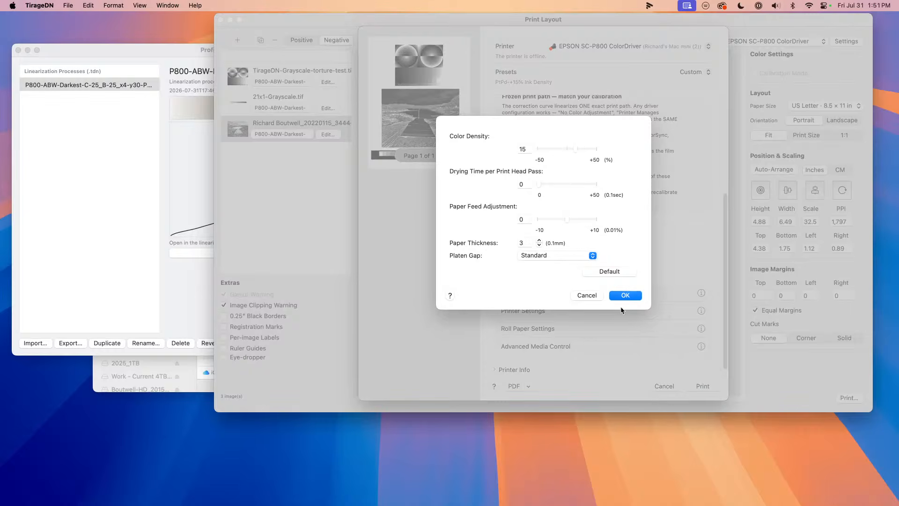
left_click(624, 295)
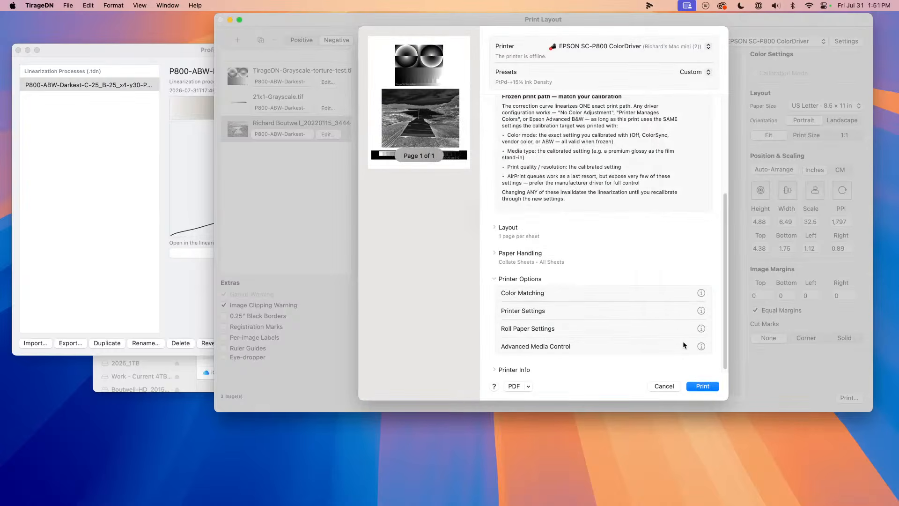
Step: Cancel the print job and minimize the Print Layout window
left_click(663, 387)
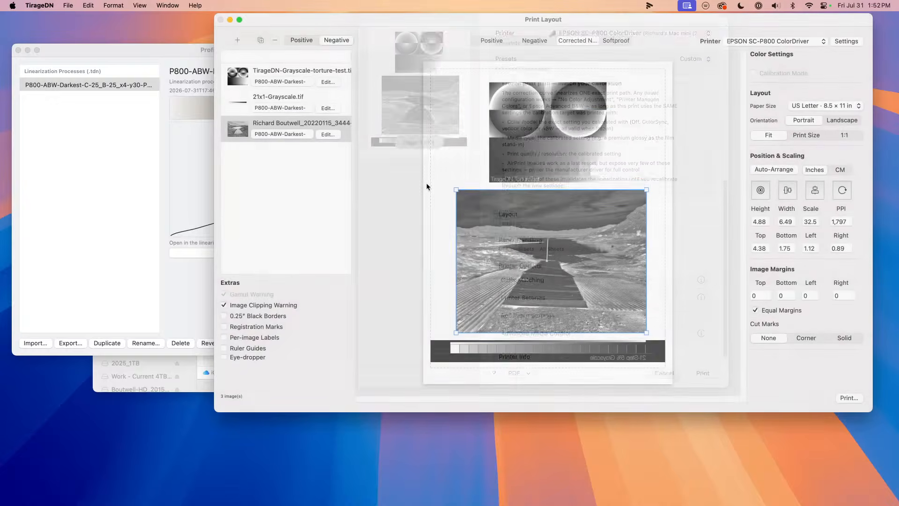
left_click(228, 20)
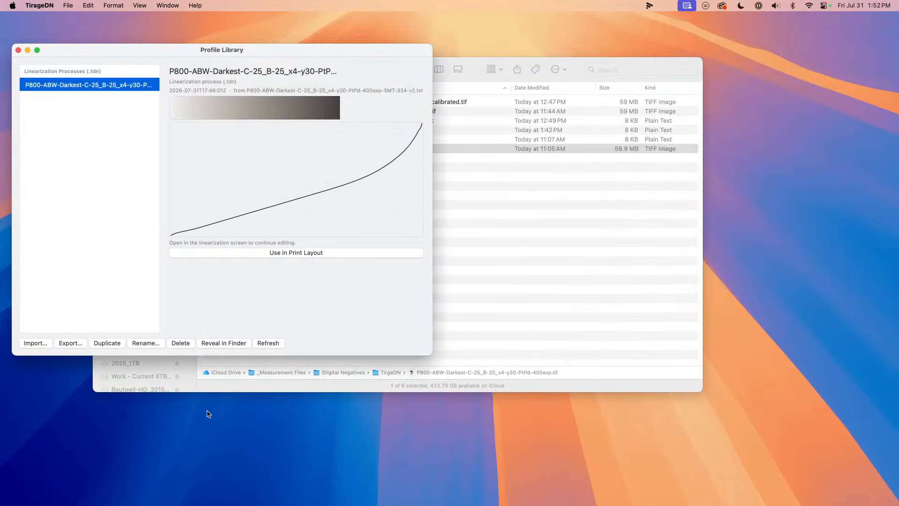
Step: Close the Profile Library window
left_click(475, 221)
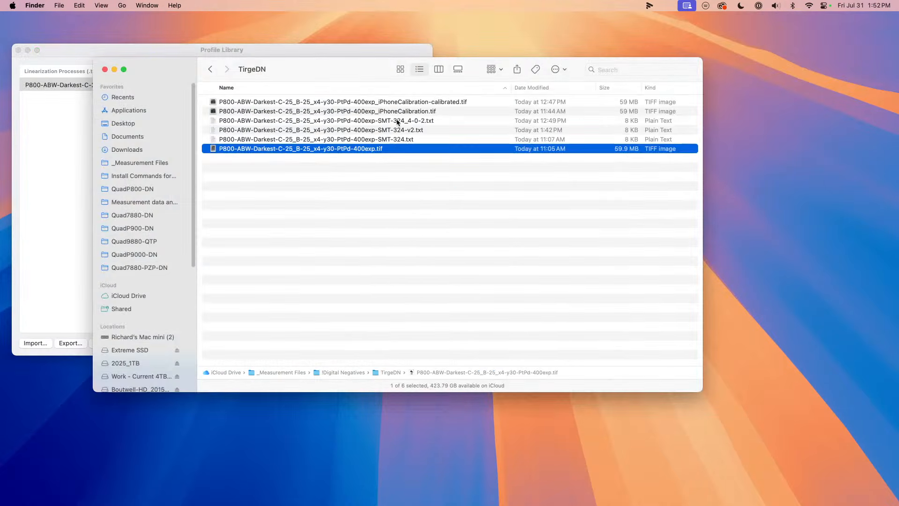
left_click(237, 55)
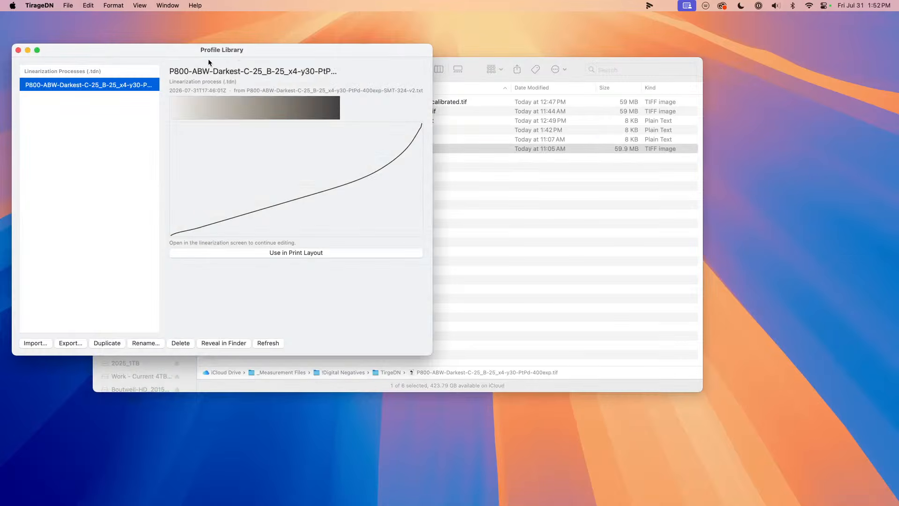
left_click(18, 50)
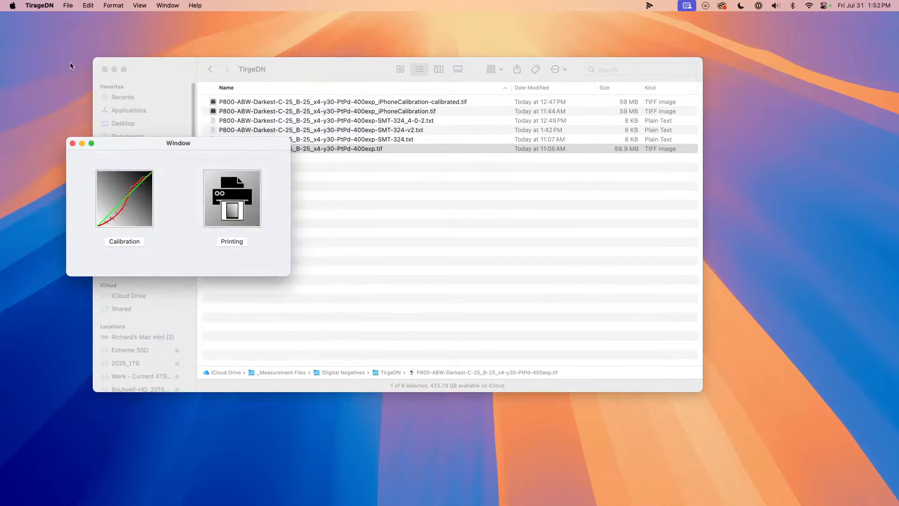
left_click(350, 192)
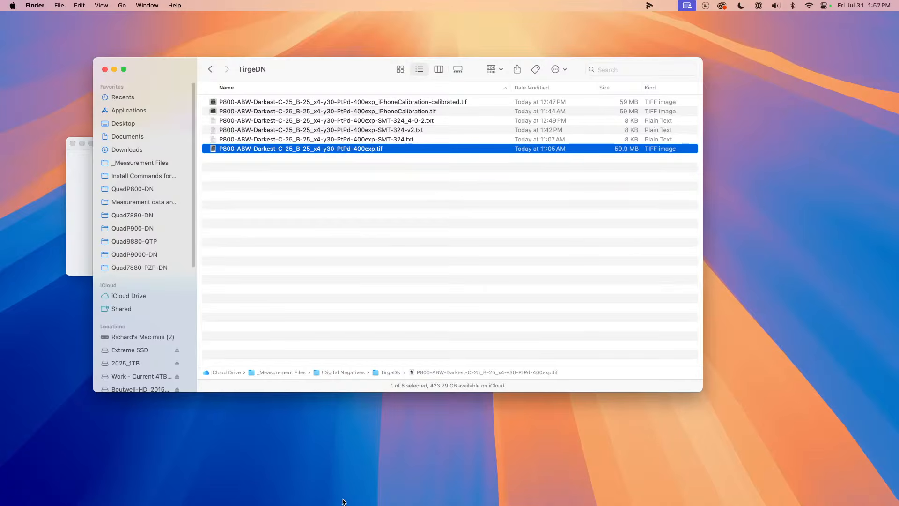
key("super+Tab")
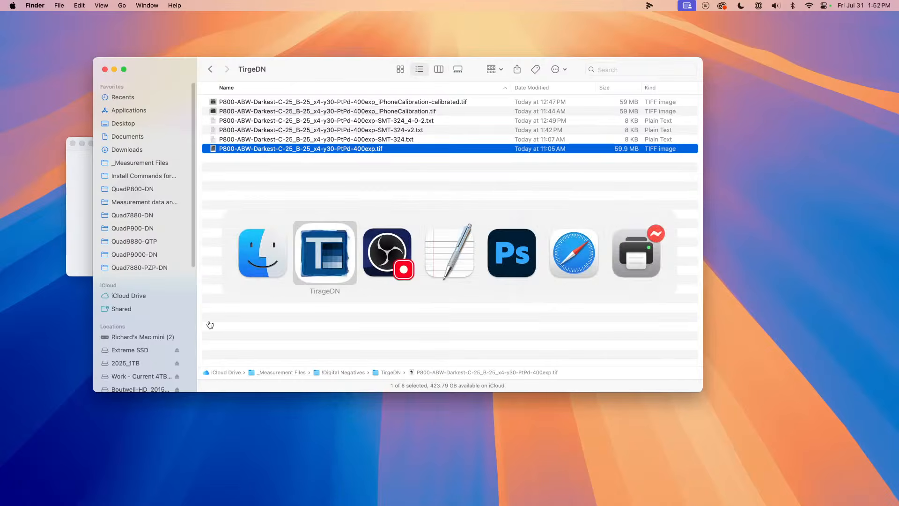
left_click(393, 272)
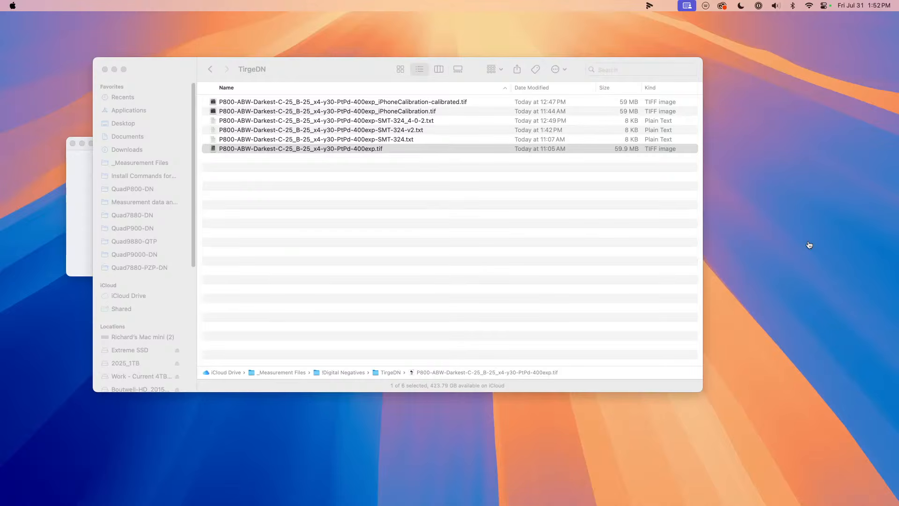
key("super+space")
type("sp")
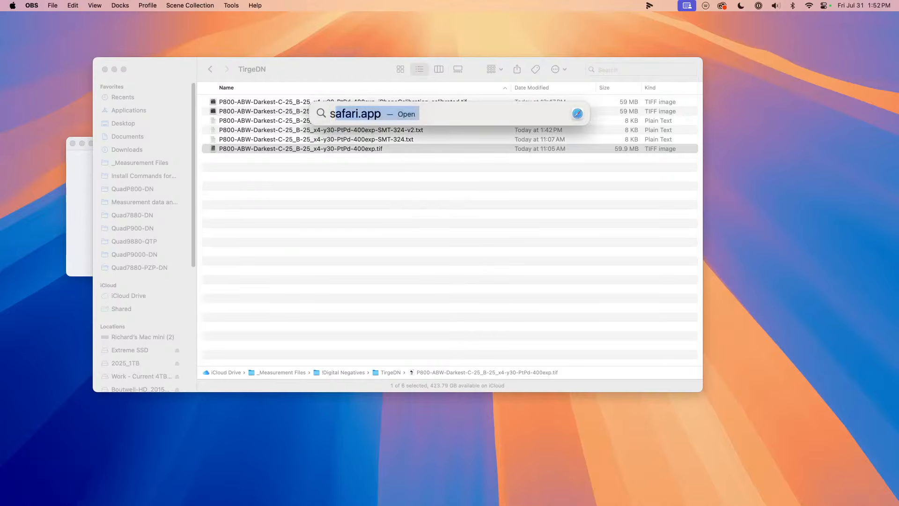
key("Return")
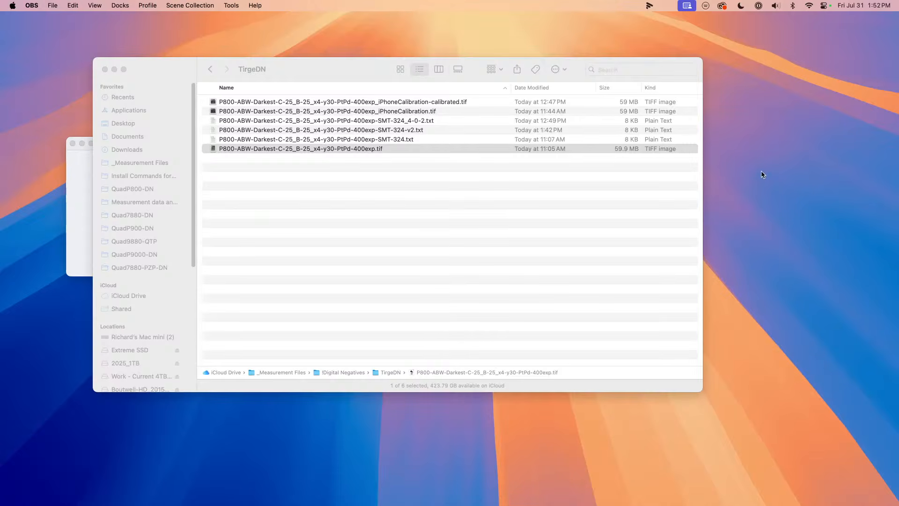
left_click(292, 72)
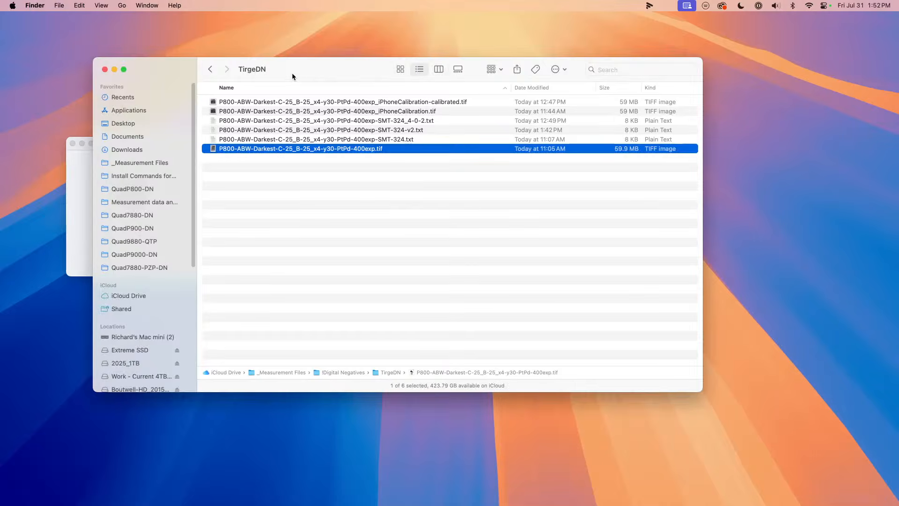
Step: Switch to TirageDN's Print Layout and remove all three images from the page
mouse_move(605, 500)
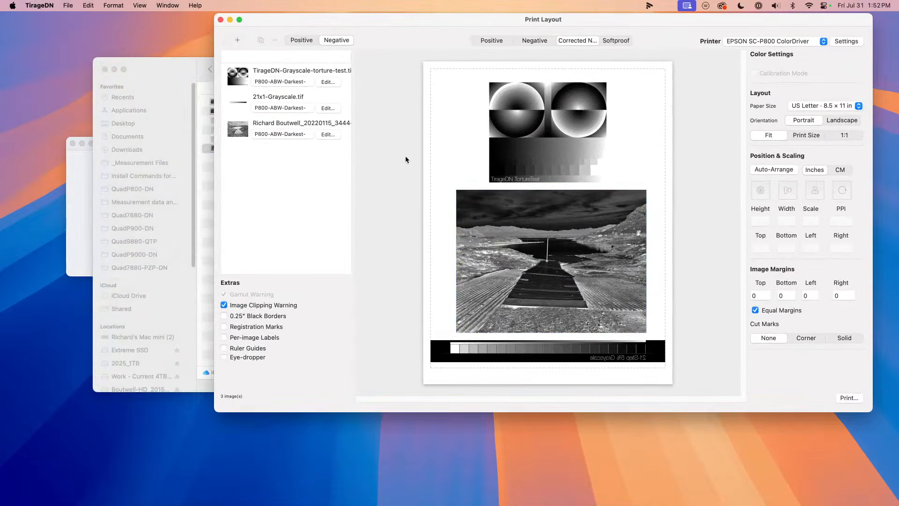
left_click_drag(453, 116, 637, 378)
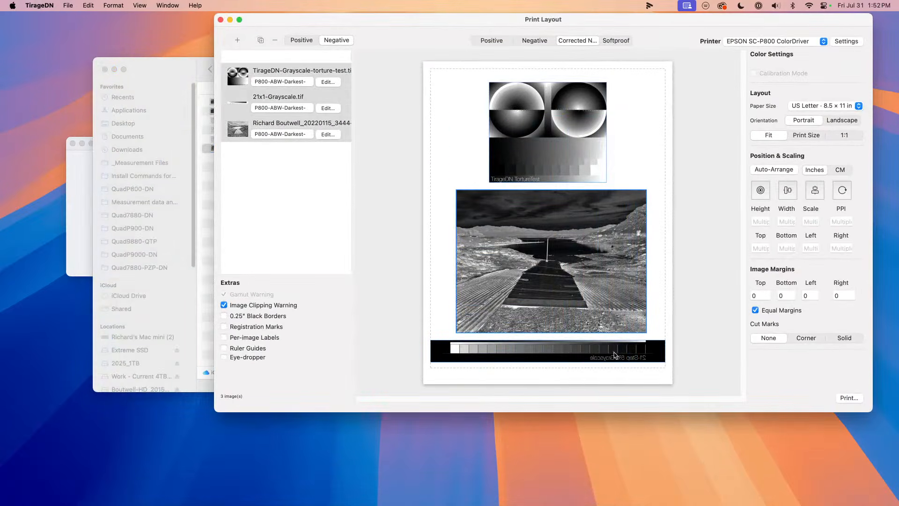
key("BackSpace")
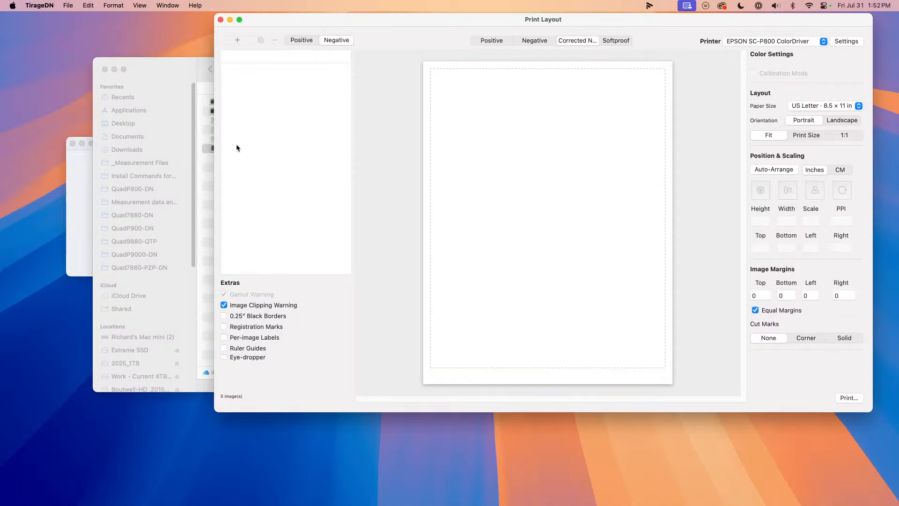
Step: Load the 21x1-Grayscale-Random-i1Pro3+ test chart into the print layout and remove it again
left_click(87, 6)
mouse_move(68, 5)
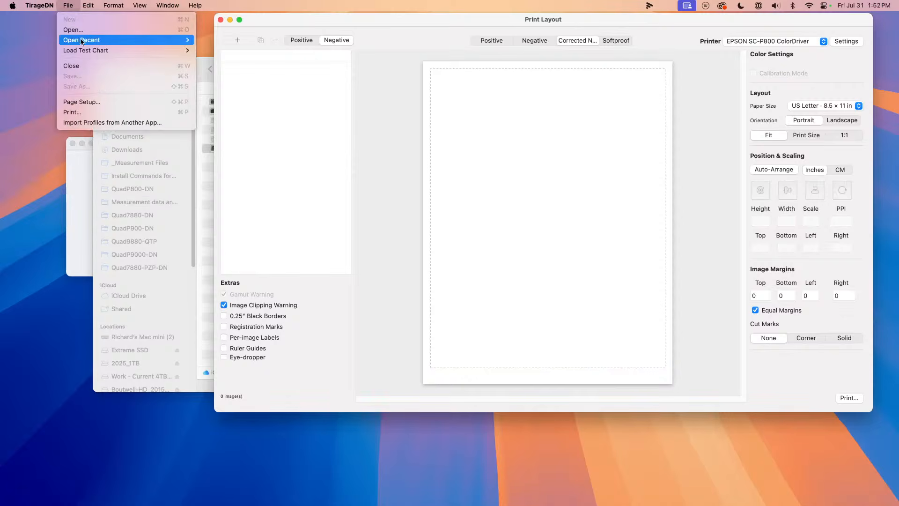
mouse_move(141, 50)
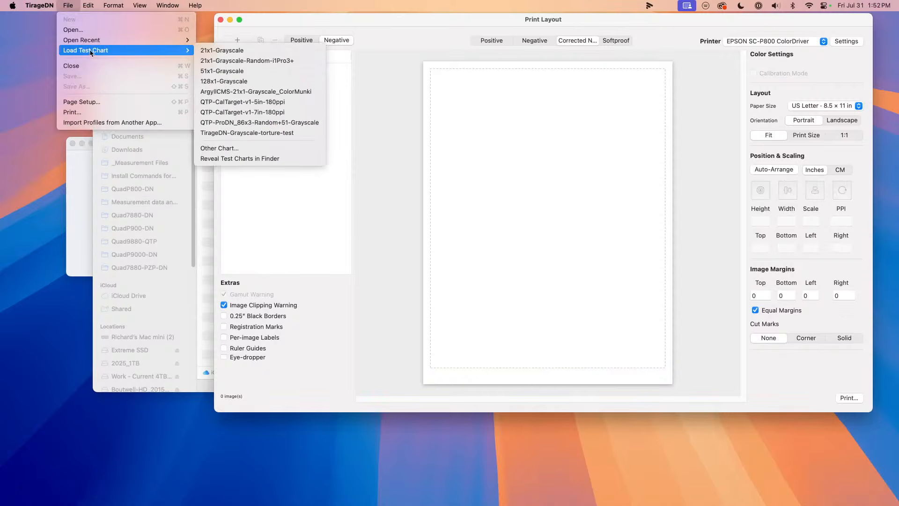
left_click(218, 61)
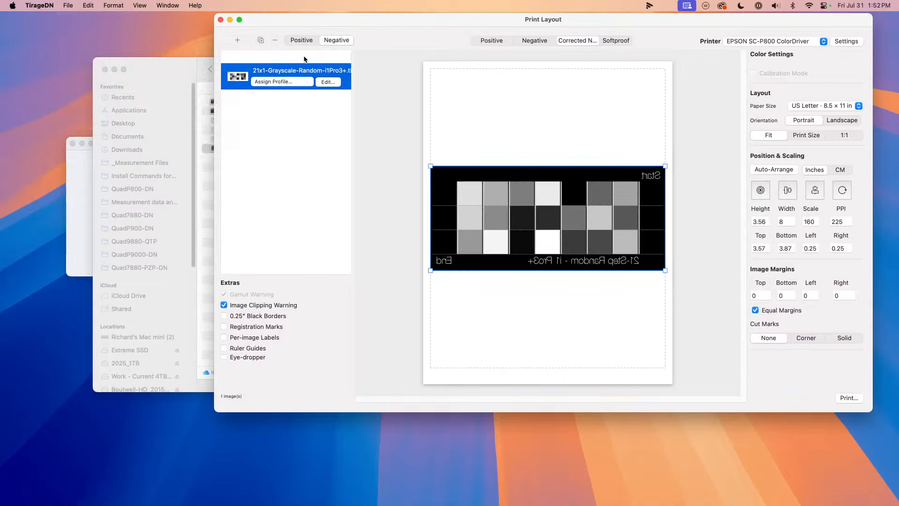
left_click(274, 41)
Step: Load the 21x1-Grayscale test chart and move it up to about 1.88 in from the page's top edge
left_click(67, 5)
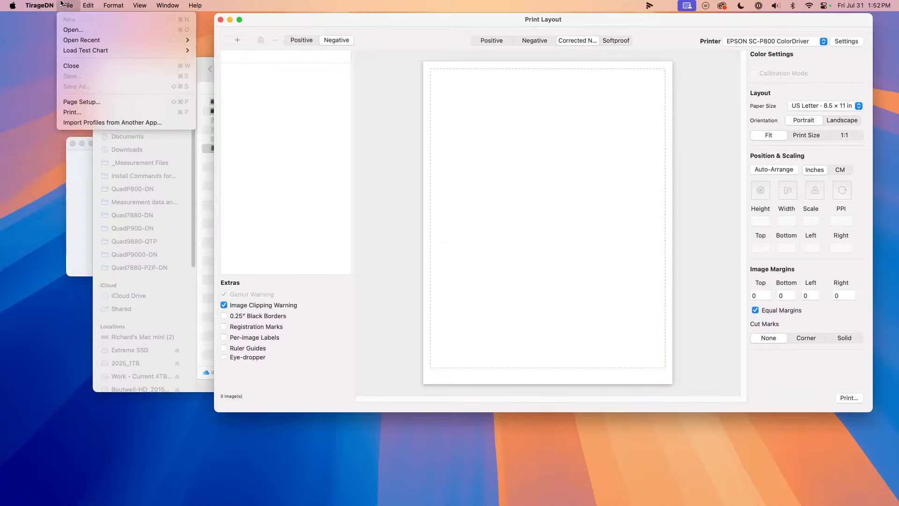
mouse_move(86, 50)
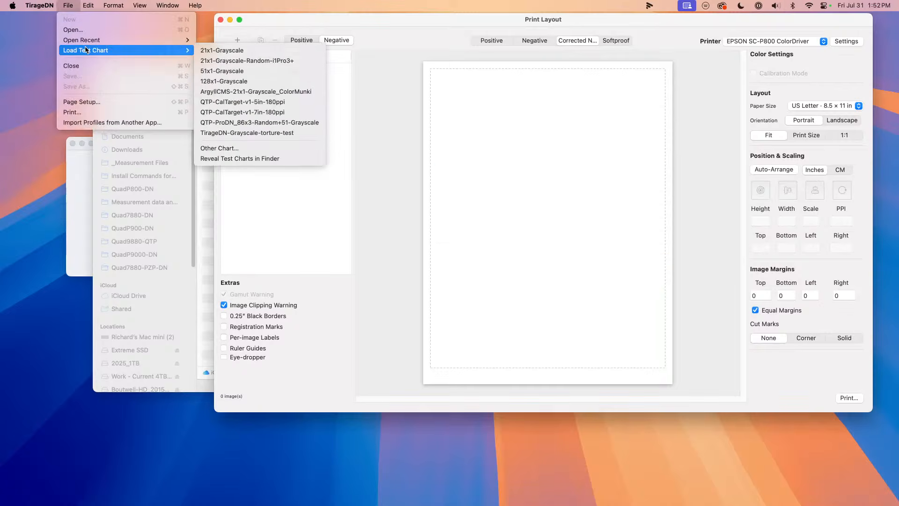
left_click(219, 51)
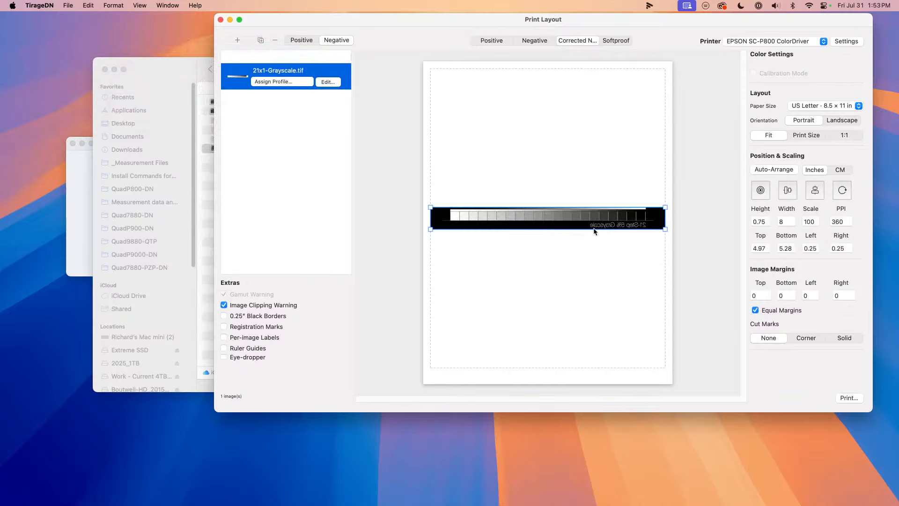
left_click_drag(581, 220, 583, 129)
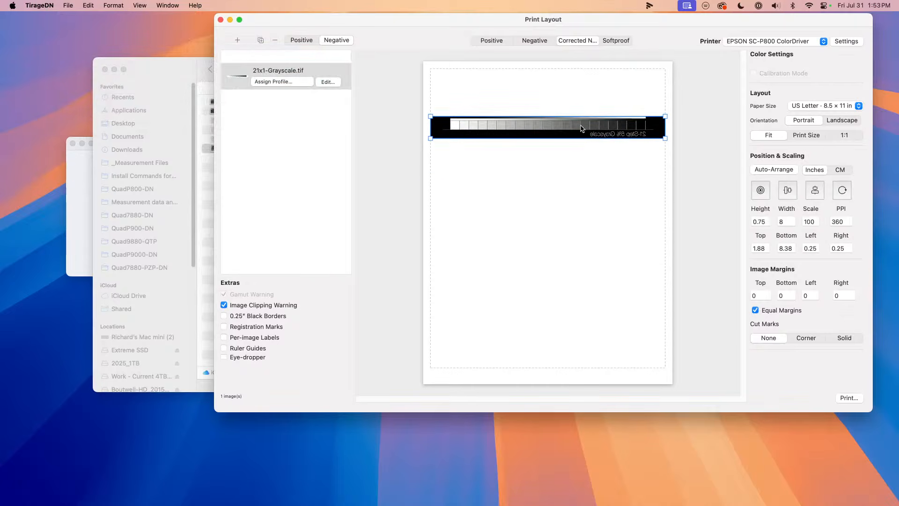
Step: Replace the 21-step chart with the 128x1-Grayscale test chart, enlarged to about 7.88 × 4.16 in and placed about 1.47 in from the page top
left_click(69, 5)
mouse_move(141, 50)
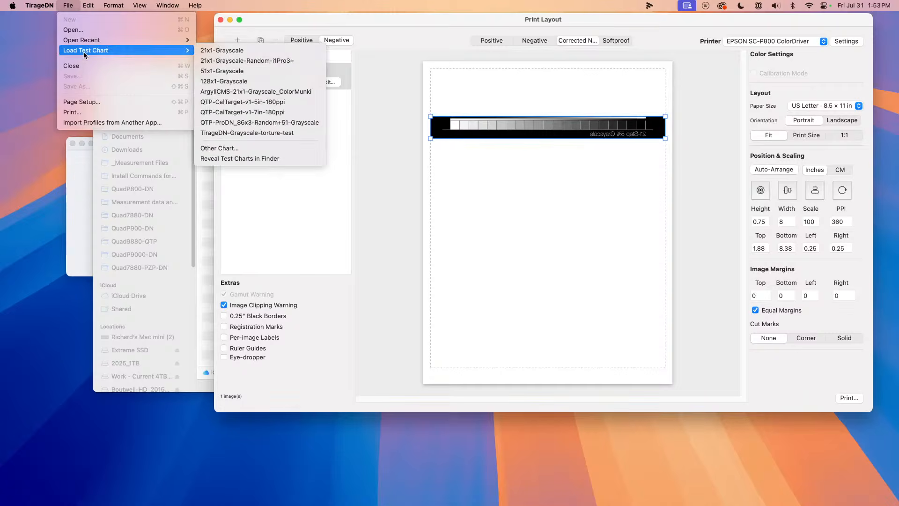
left_click(221, 82)
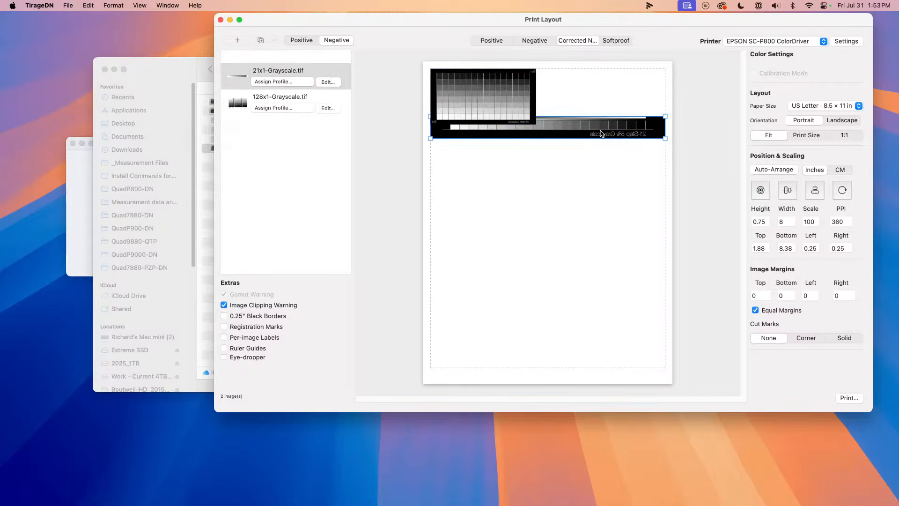
key("Delete")
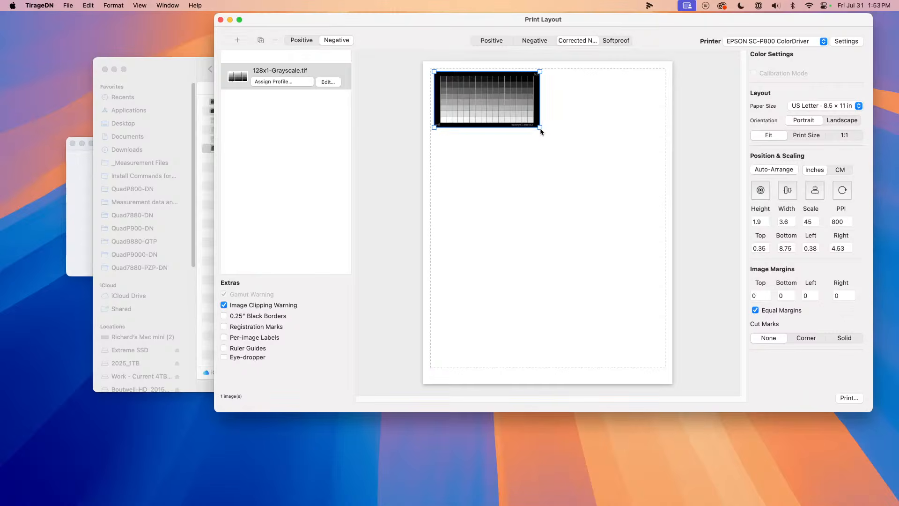
left_click_drag(540, 127, 669, 341)
left_click_drag(588, 136, 592, 165)
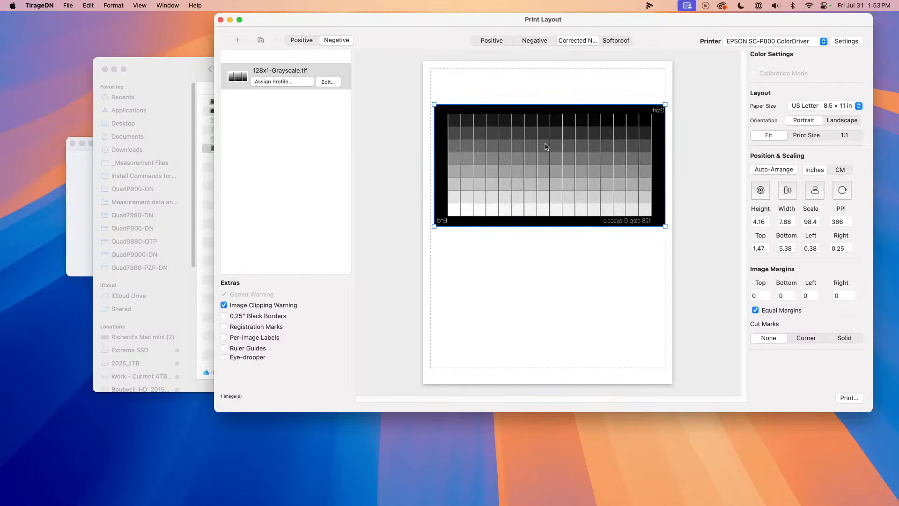
Step: Load the 21x1-Grayscale test chart and move it into the empty area below the 128-step chart
left_click(66, 5)
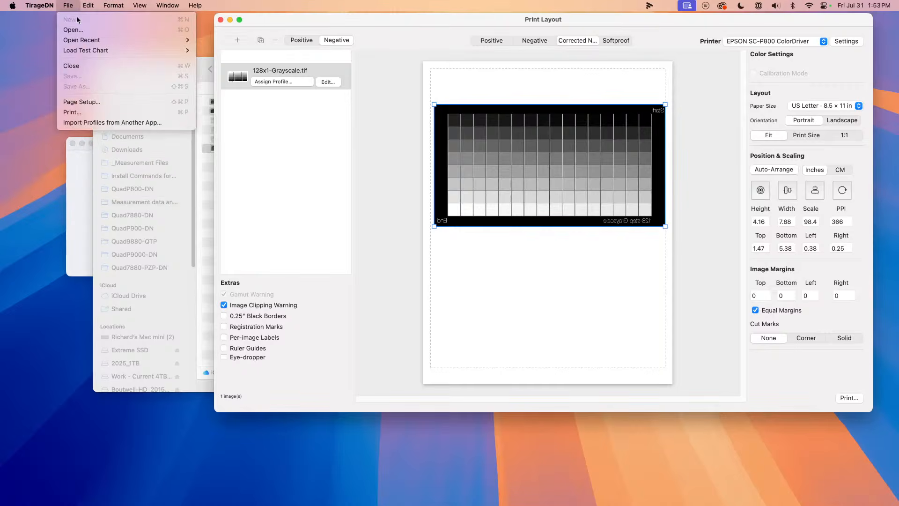
mouse_move(82, 50)
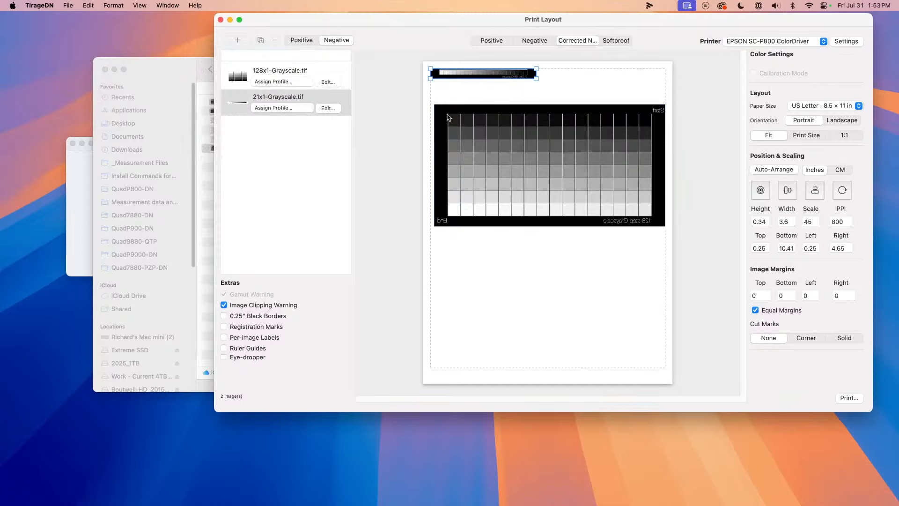
left_click_drag(471, 74, 483, 251)
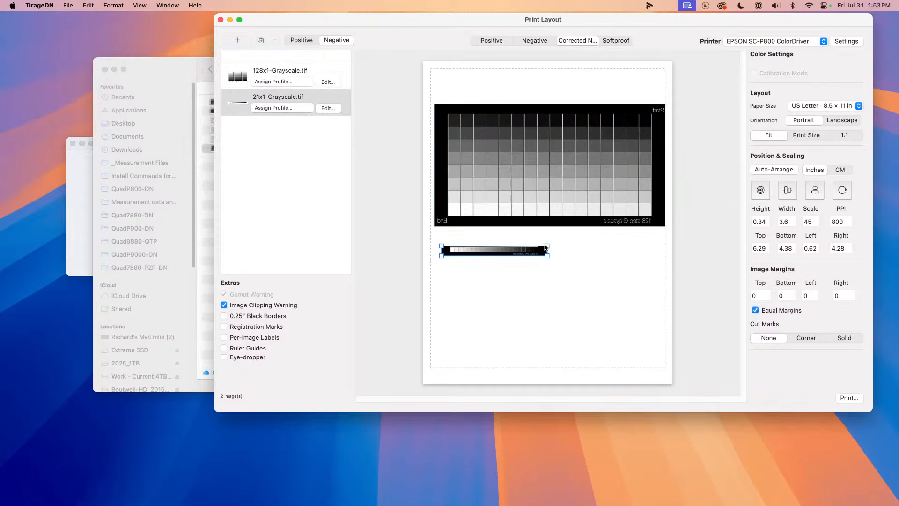
Step: Enlarge the 21-step chart to about 7.5 × 0.7 in and place it directly beneath the 128-step chart, about 5.67 in from the page top
left_click(555, 248)
left_click(547, 255)
left_click(554, 266)
left_click(520, 250)
left_click_drag(547, 256, 665, 335)
left_click_drag(584, 255, 584, 233)
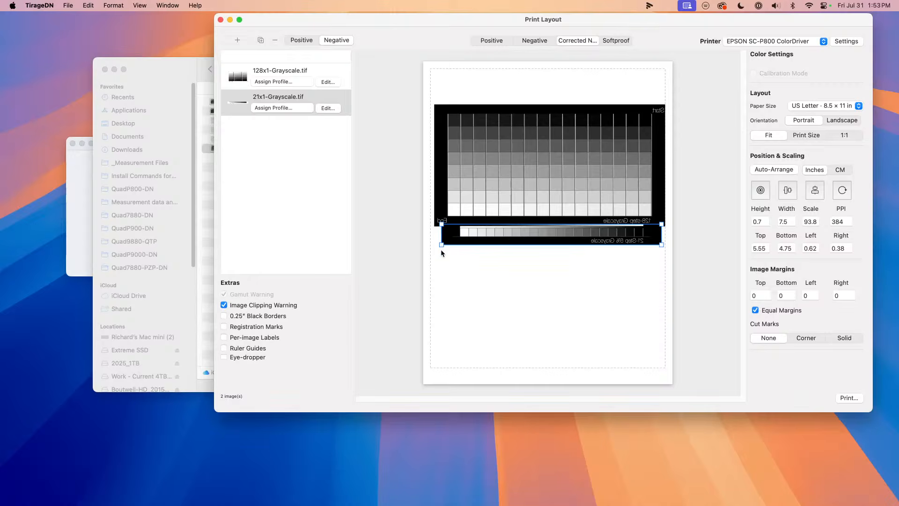
left_click_drag(627, 240, 622, 243)
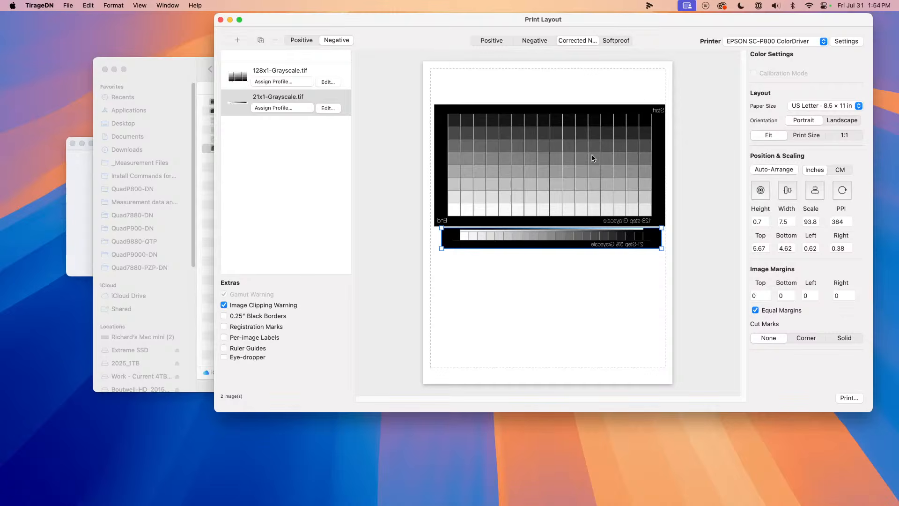
left_click_drag(620, 77, 668, 253)
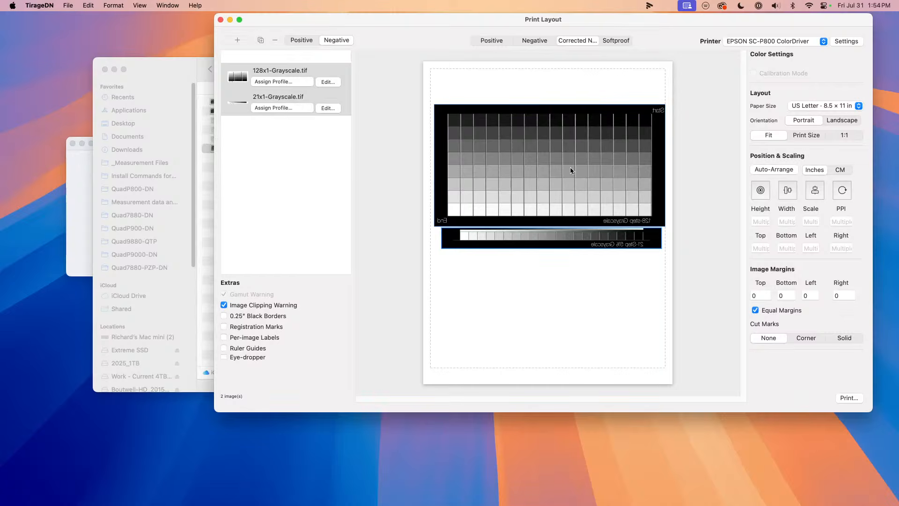
key("super+Tab")
key("super+Tab")
key("super+Tab")
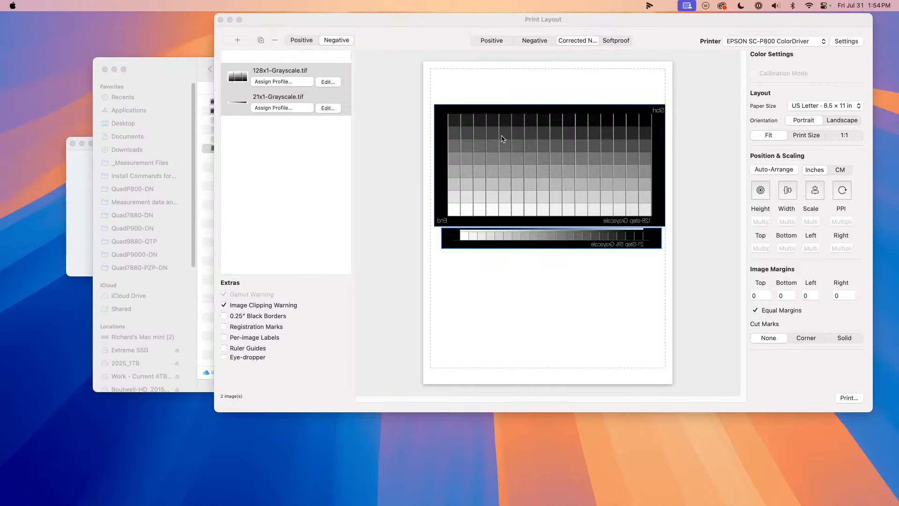
left_click(388, 23)
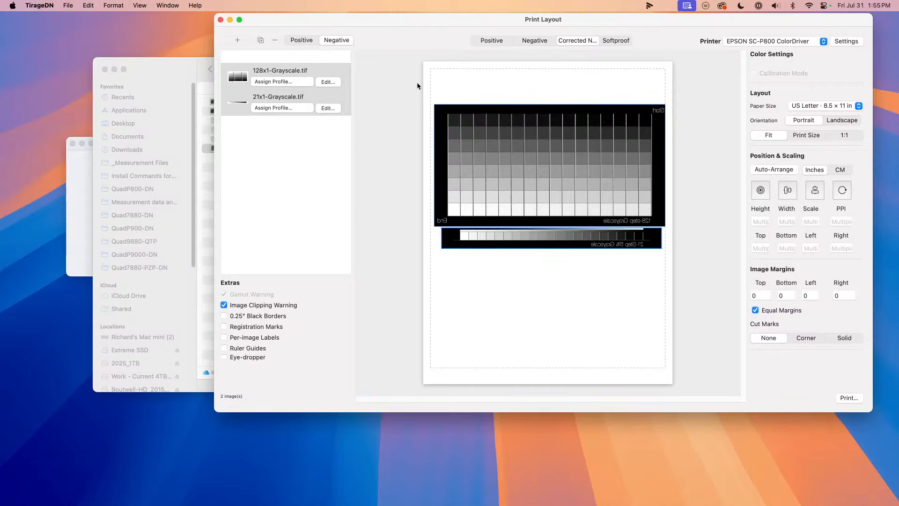
left_click(183, 68)
key("super+Tab")
key("super+Tab")
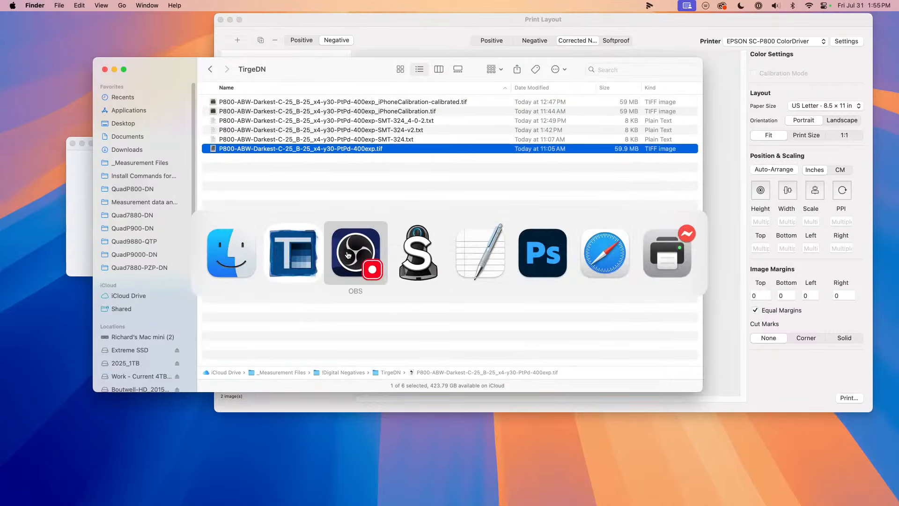
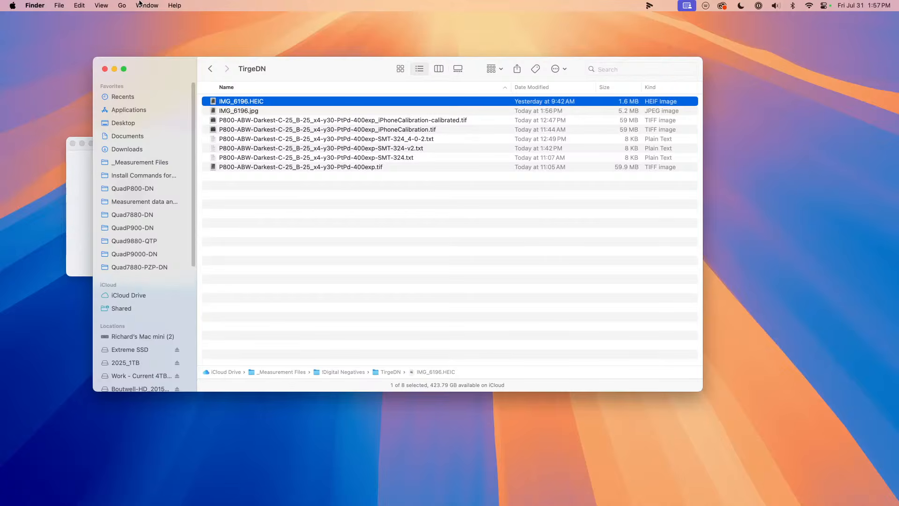
Step: Switch to TirageDN and open the Scanned Target Reader
left_click(141, 4)
left_click(140, 3)
key("super+Tab")
key("super+Tab")
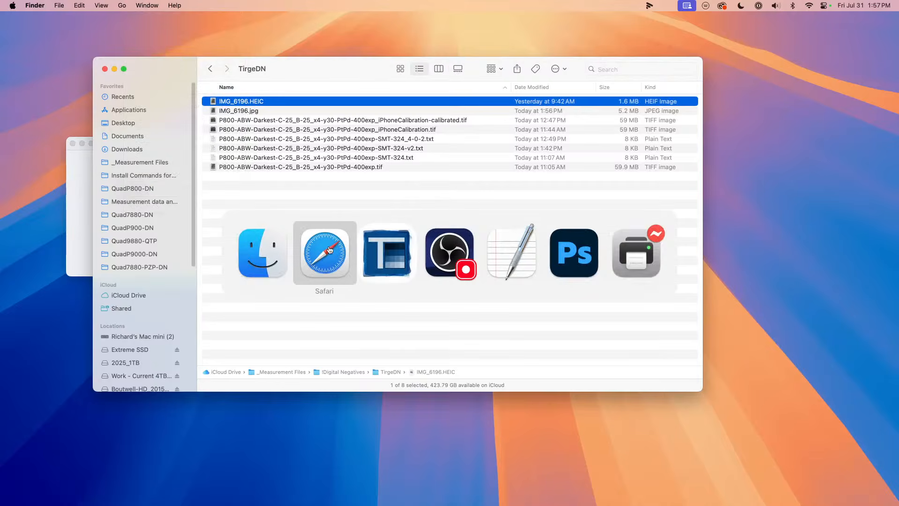
left_click(166, 5)
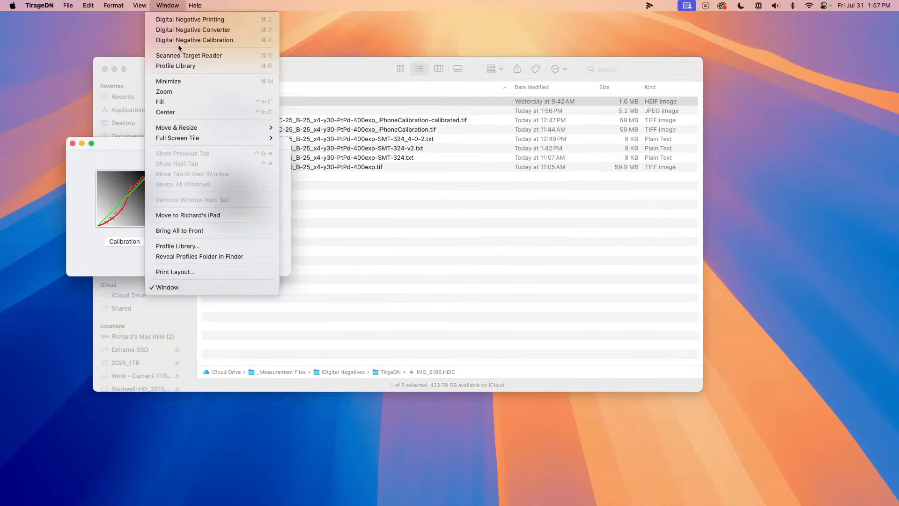
left_click(184, 56)
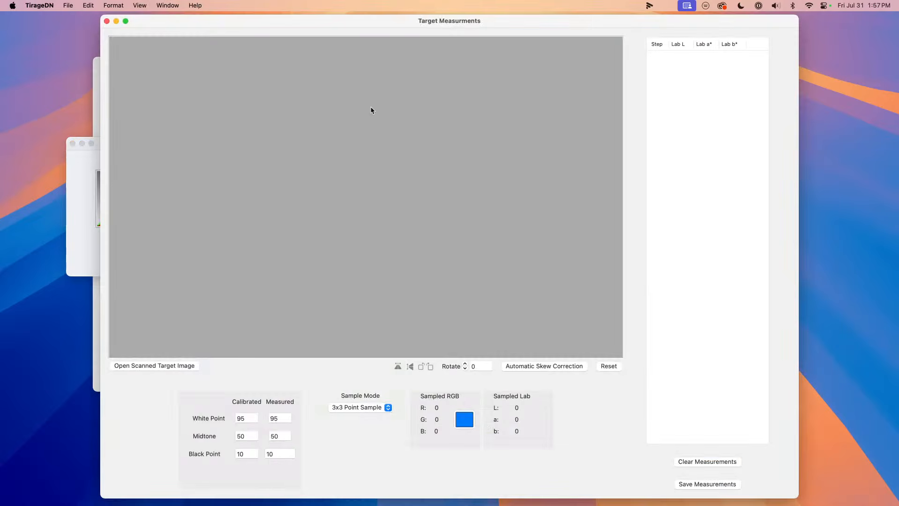
Step: Load the photographed target IMG_6196.jpg from the TirgeDN folder as the scanned target image
left_click(158, 365)
left_click(466, 98)
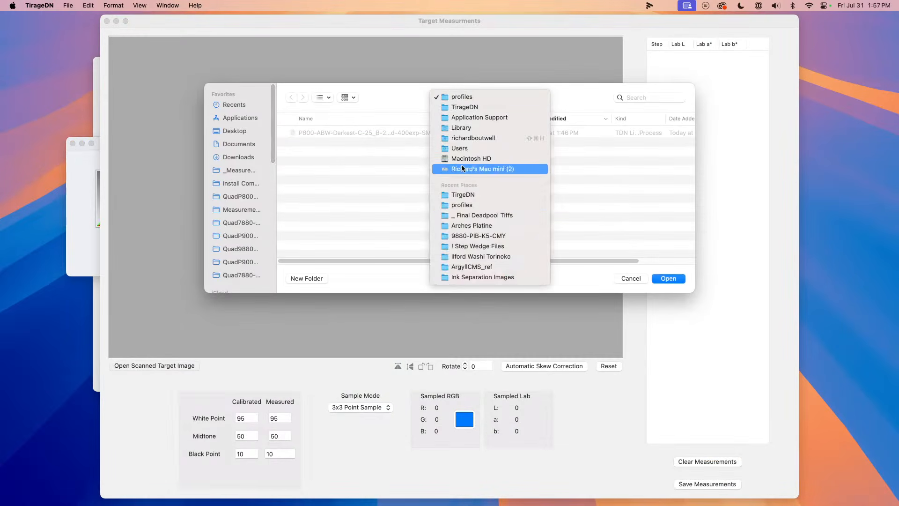
left_click(466, 192)
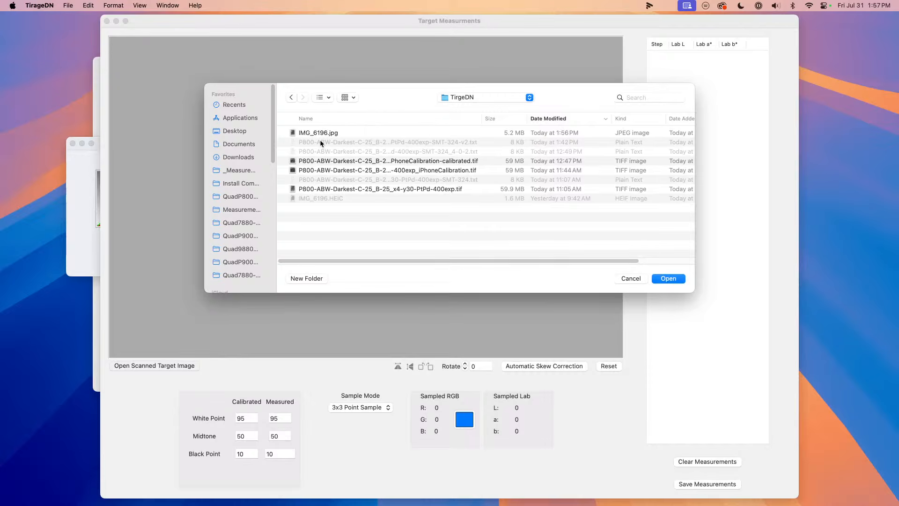
left_click(322, 135)
left_click(668, 278)
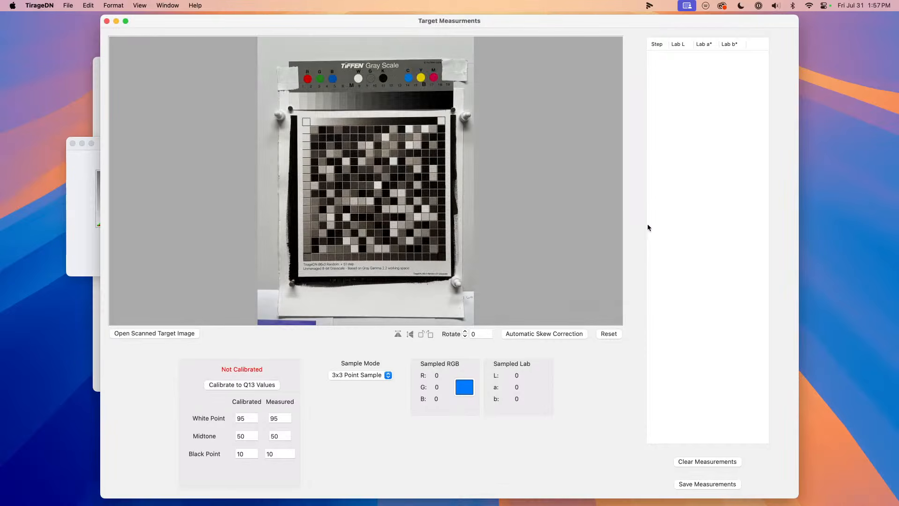
Step: Apply automatic skew correction using the patch grid's top-left, top-right, bottom-right and bottom-left corners
left_click(527, 334)
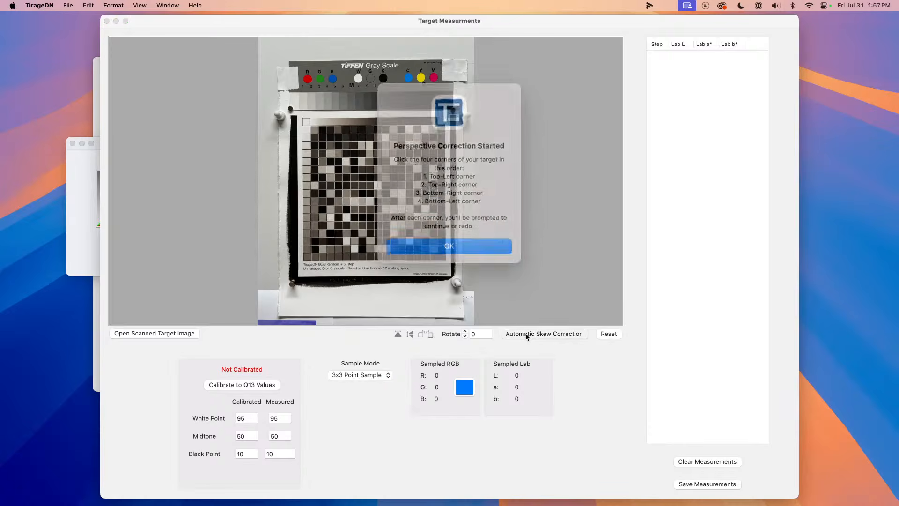
left_click(465, 237)
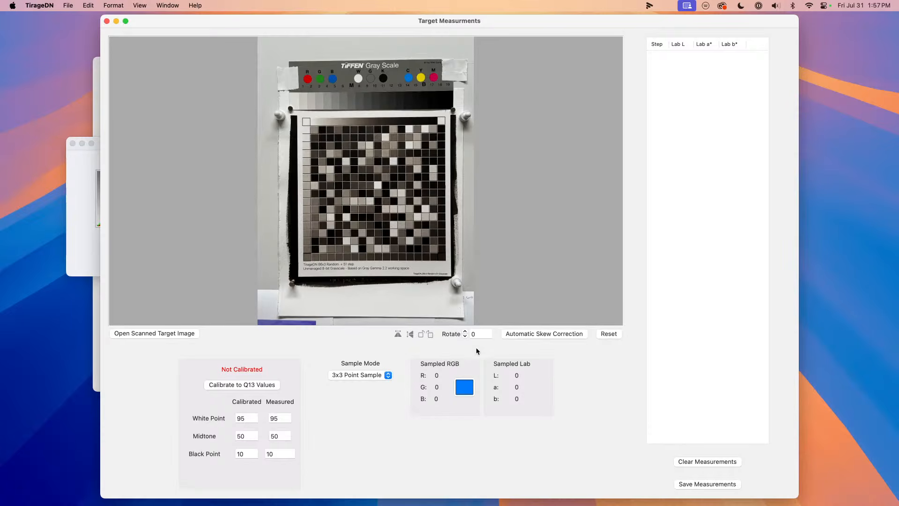
left_click(302, 118)
left_click(461, 202)
left_click(446, 117)
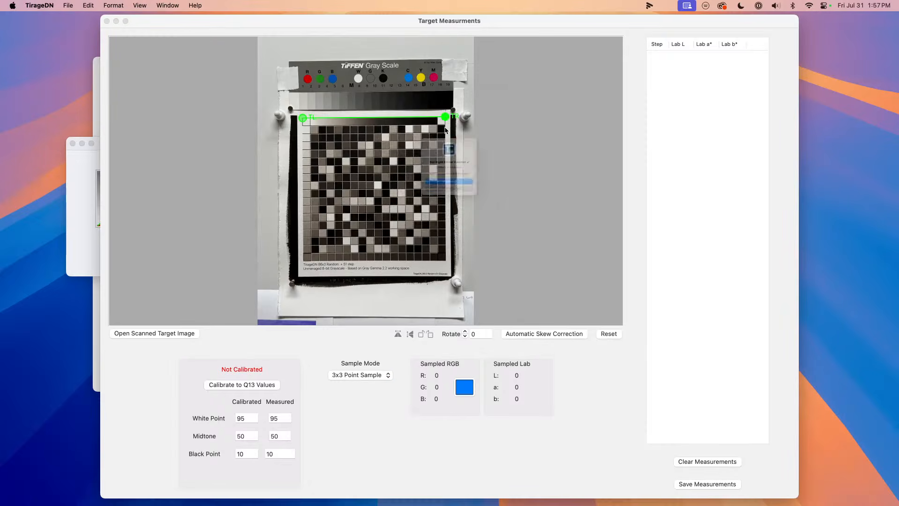
left_click(458, 201)
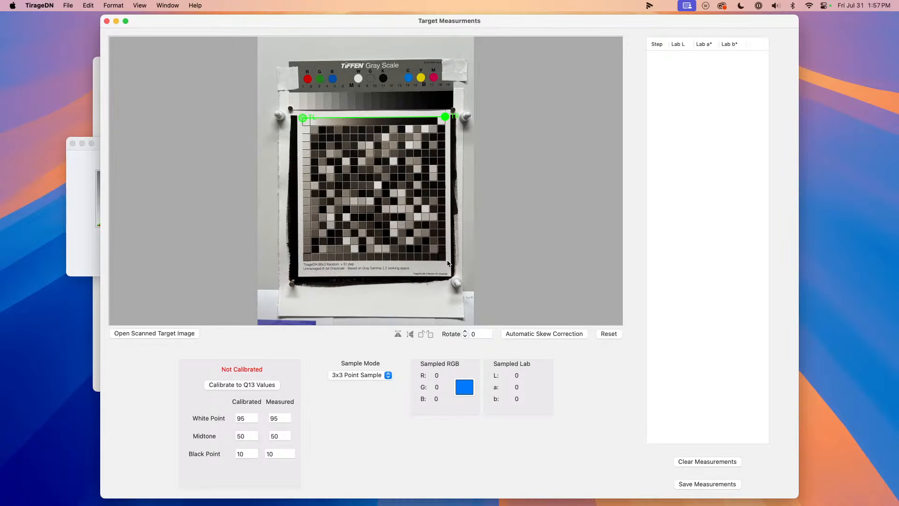
left_click(446, 261)
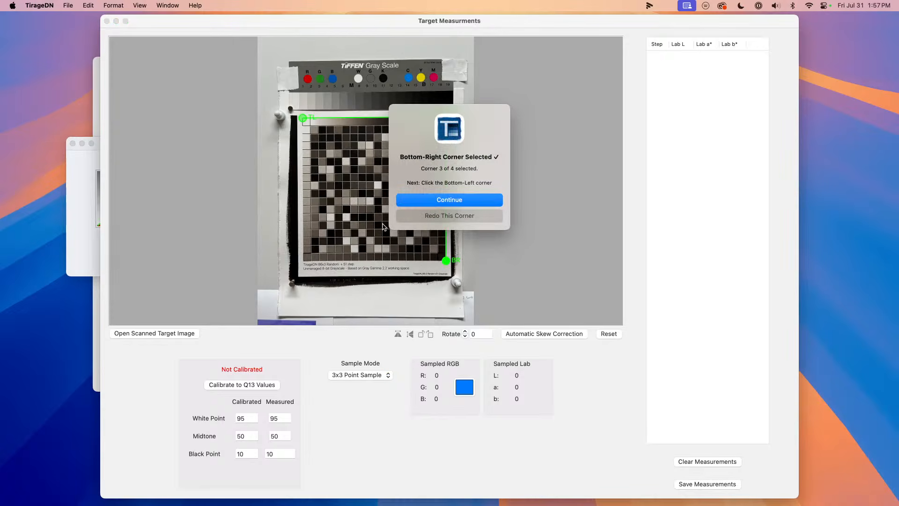
left_click(418, 201)
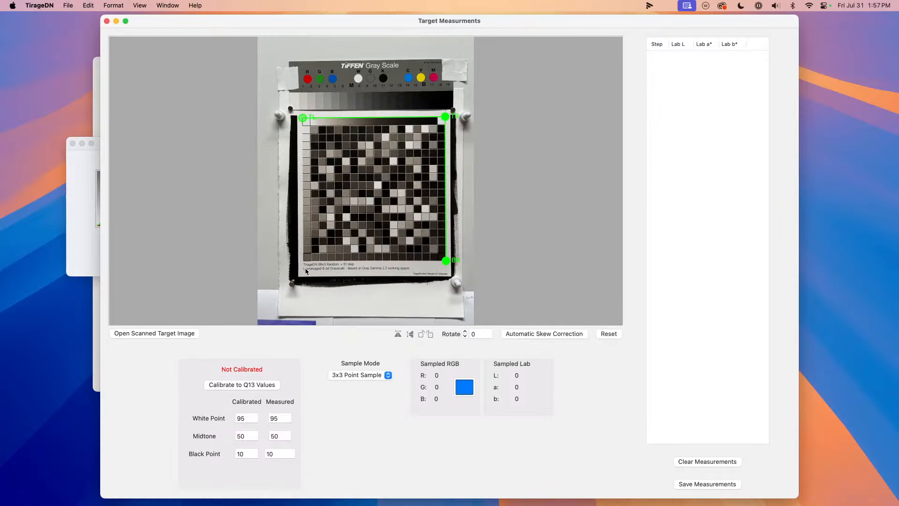
left_click(304, 262)
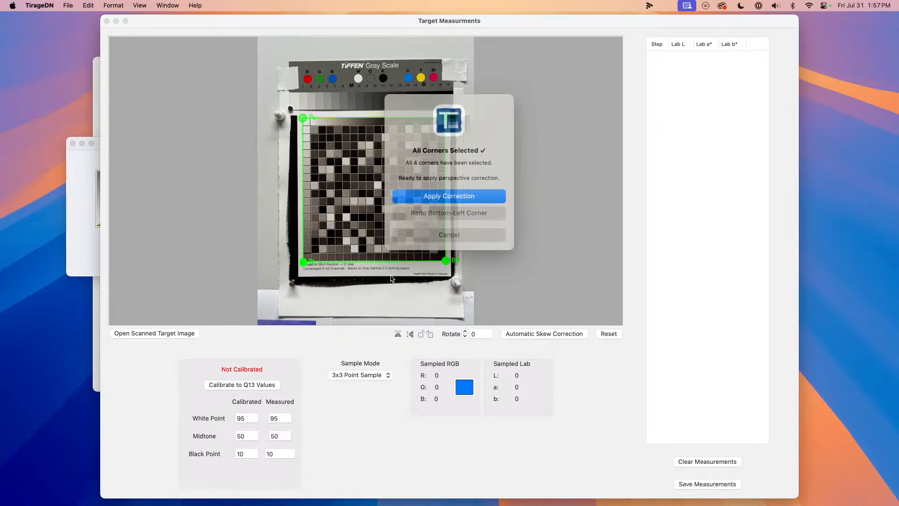
left_click(470, 195)
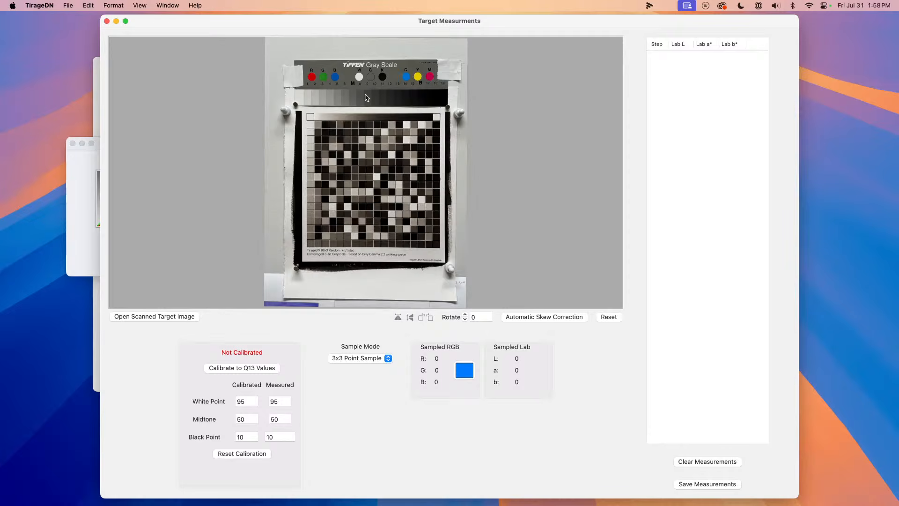
Step: Calibrate the image to Q13 values by sampling the step wedge's white (A), mid (M) and black (19) patches, and apply the calibration
left_click(256, 368)
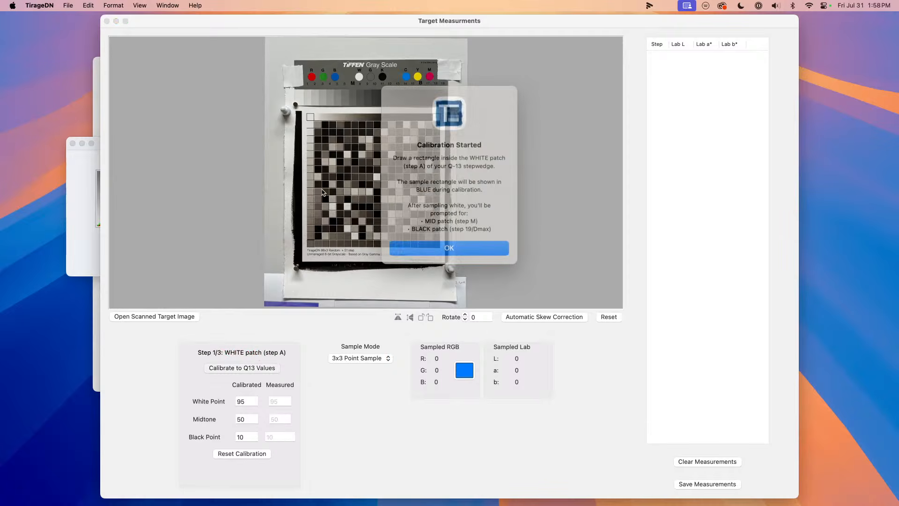
left_click(445, 240)
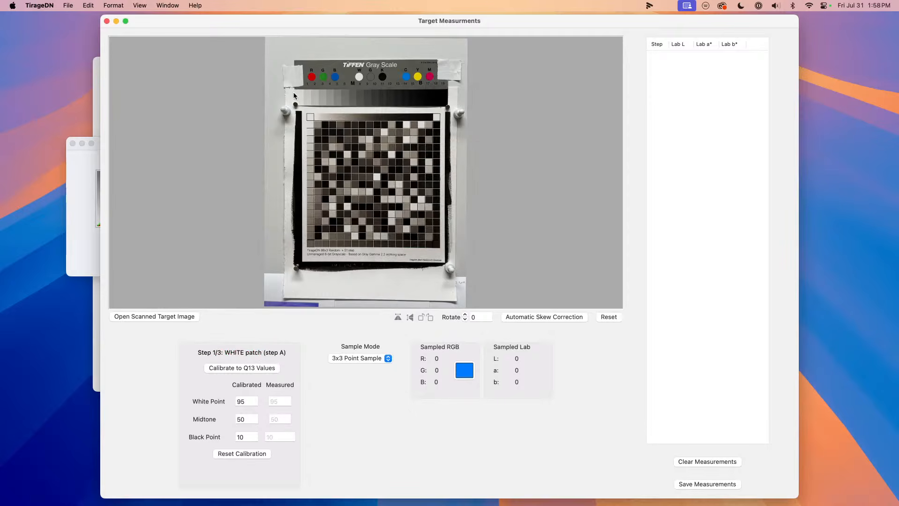
left_click_drag(295, 94, 304, 104)
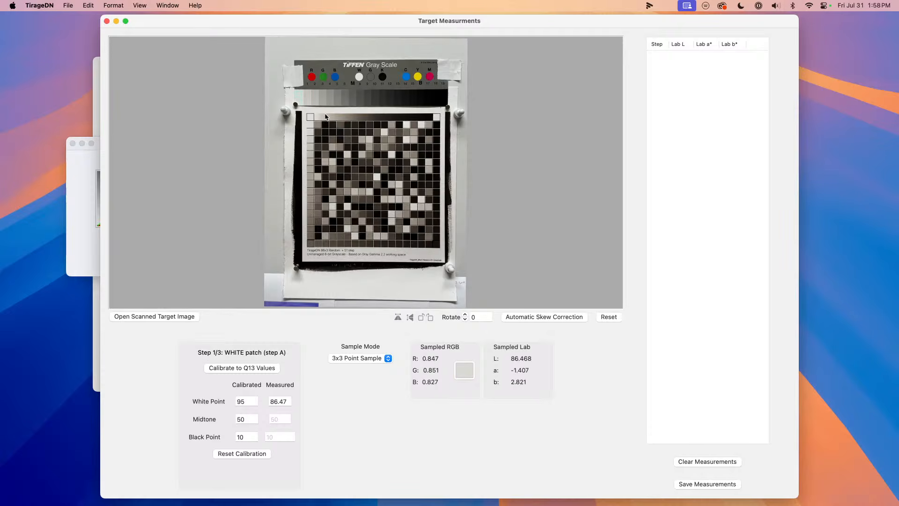
left_click(472, 219)
left_click_drag(350, 92, 355, 103)
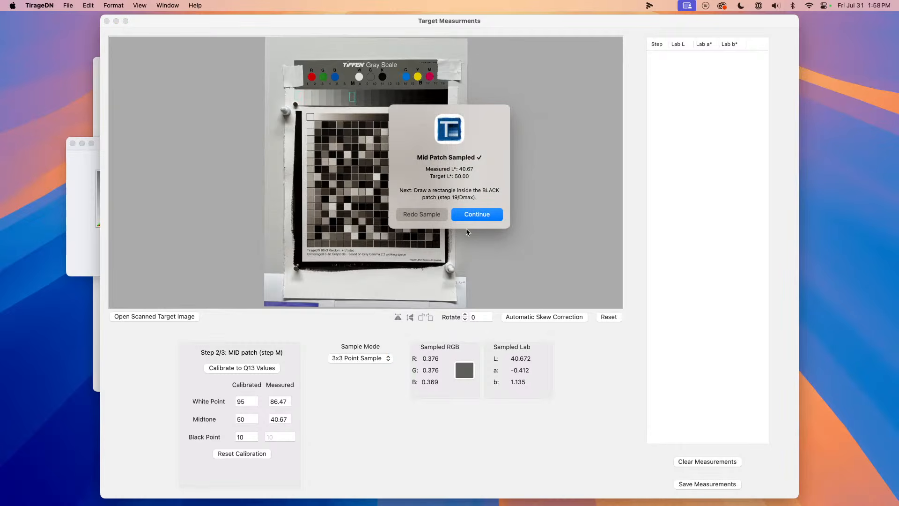
left_click(473, 216)
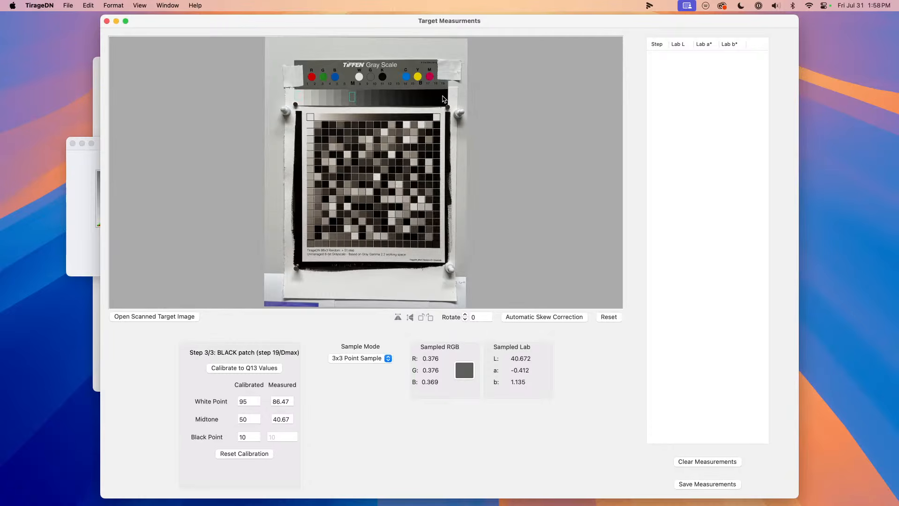
left_click_drag(442, 92, 447, 106)
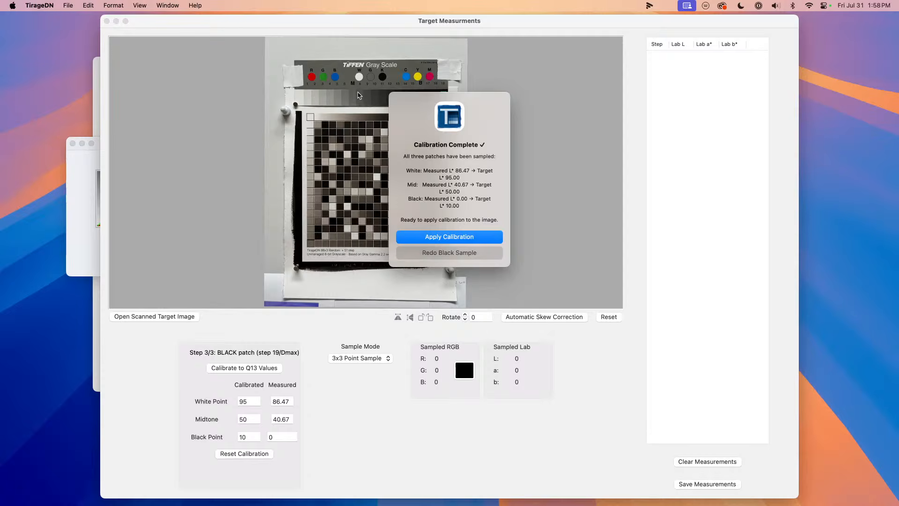
left_click(466, 234)
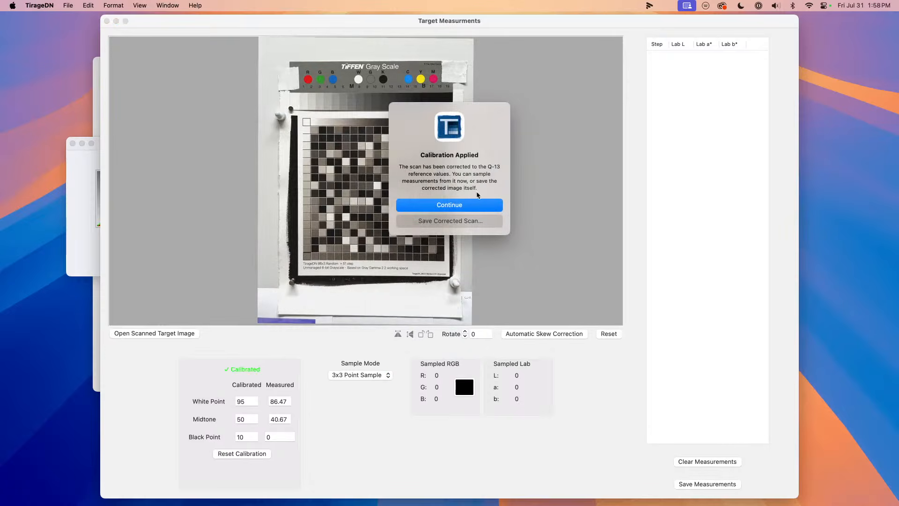
left_click(450, 205)
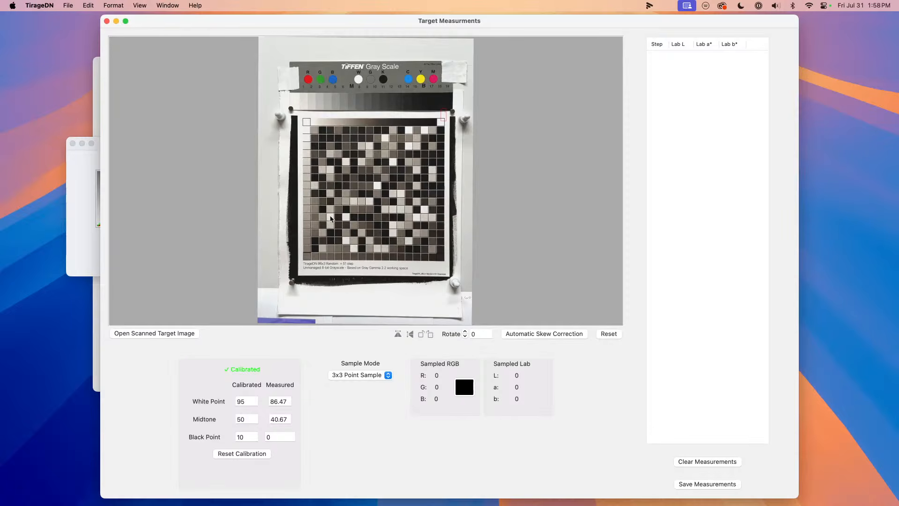
Step: Set the sample mode to Automatic with a chart grid of 18 rows and 18 columns
left_click(387, 375)
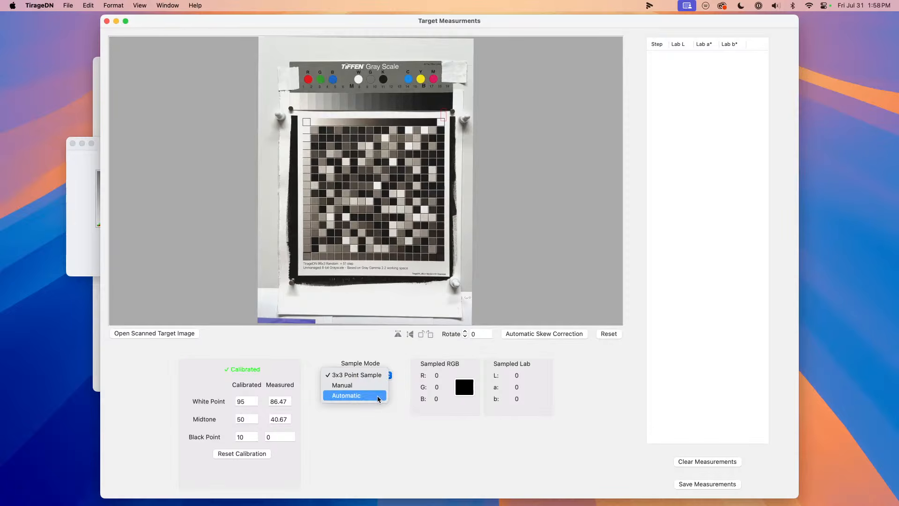
left_click(379, 396)
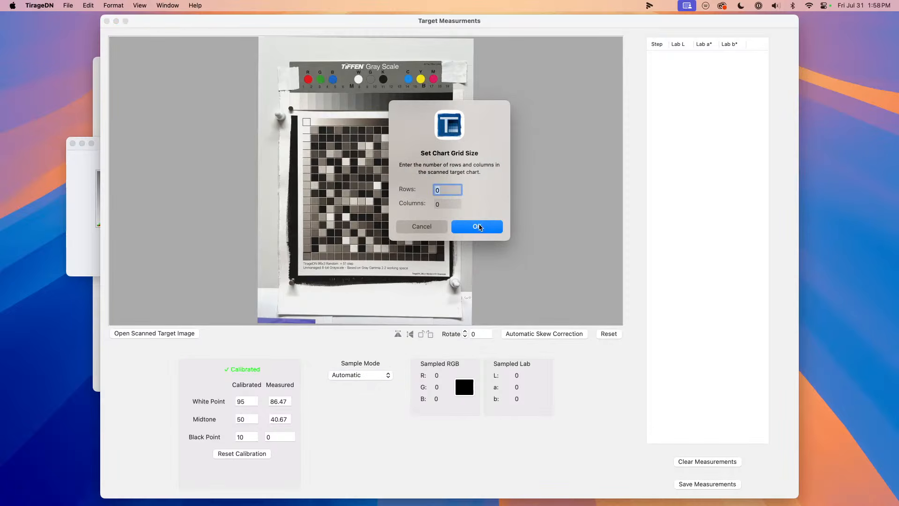
type("18")
key("Tab")
type("18")
key("Tab")
left_click(469, 230)
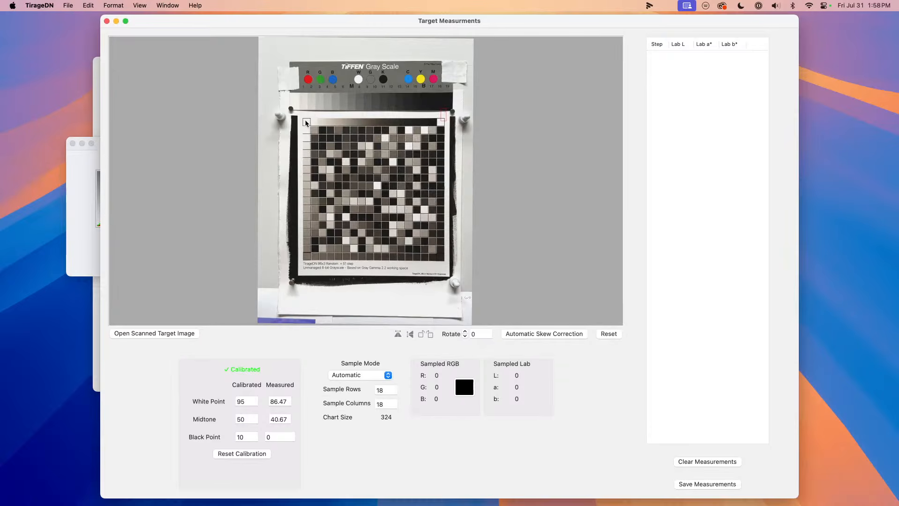
Step: Outline the whole patch grid from its top-left to bottom-right corner and measure all 324 steps
left_click_drag(304, 121, 445, 264)
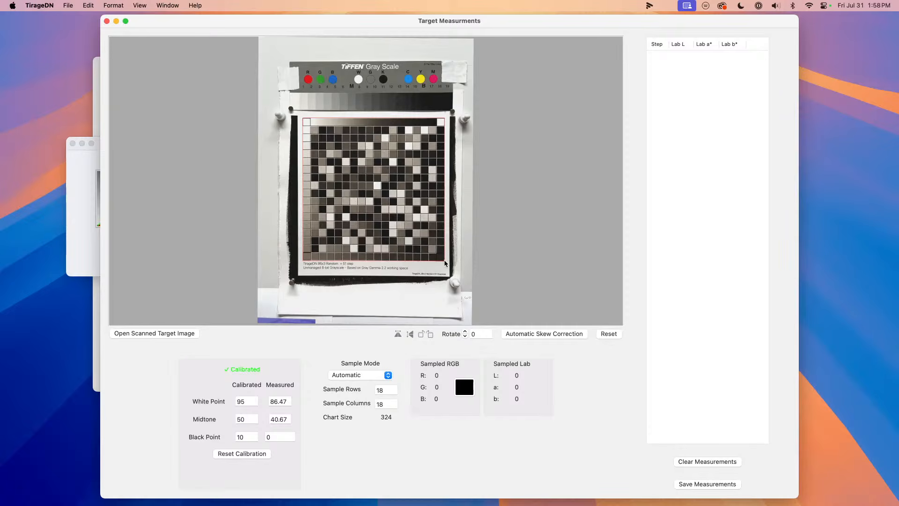
left_click_drag(444, 263, 445, 263)
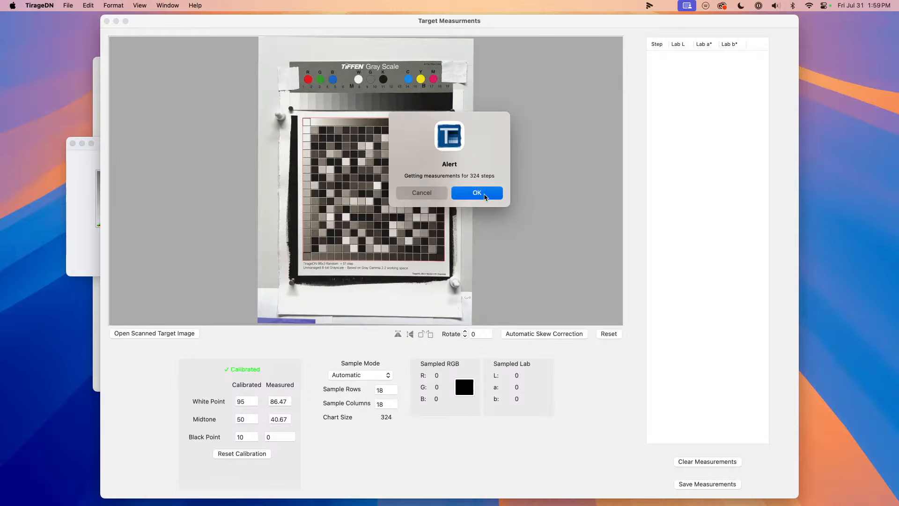
left_click(477, 193)
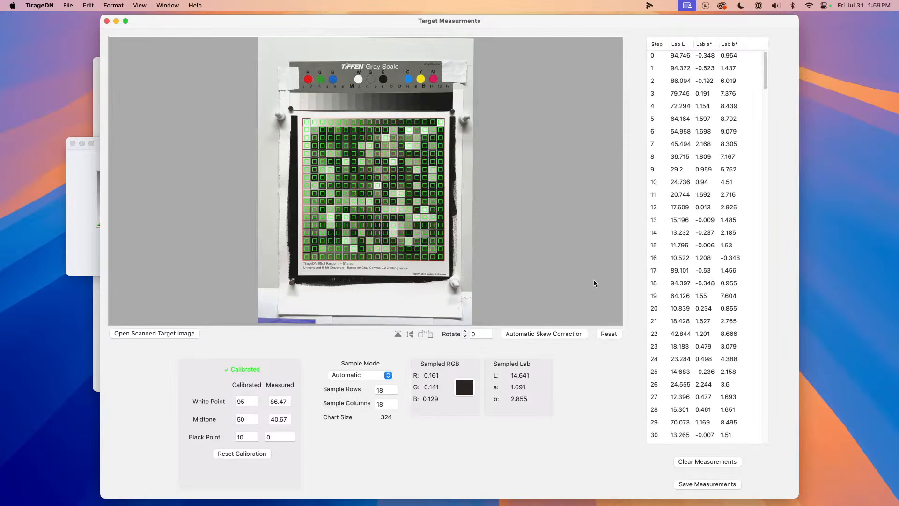
Step: Save the measurements in the TirgeDN folder as iPhoneMeasurementsIMG_6196-SMT-324-.txt
left_click(708, 486)
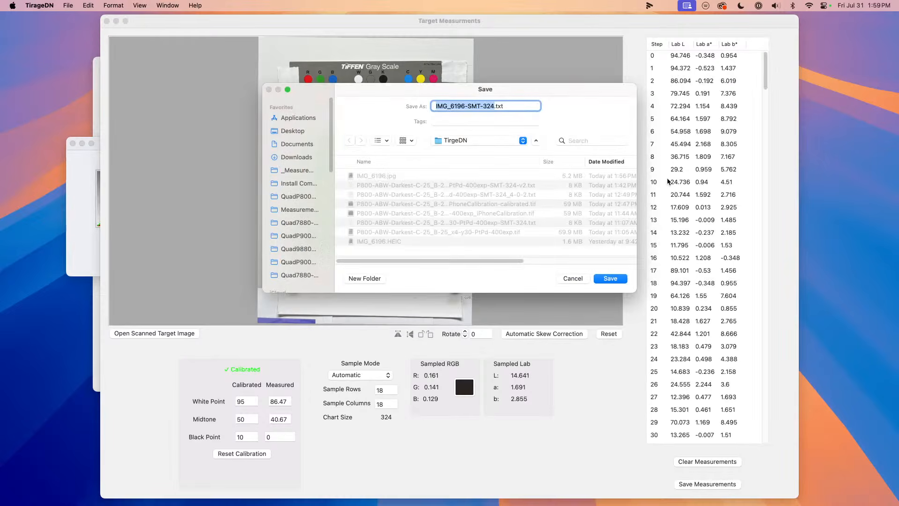
key("Right")
type("-")
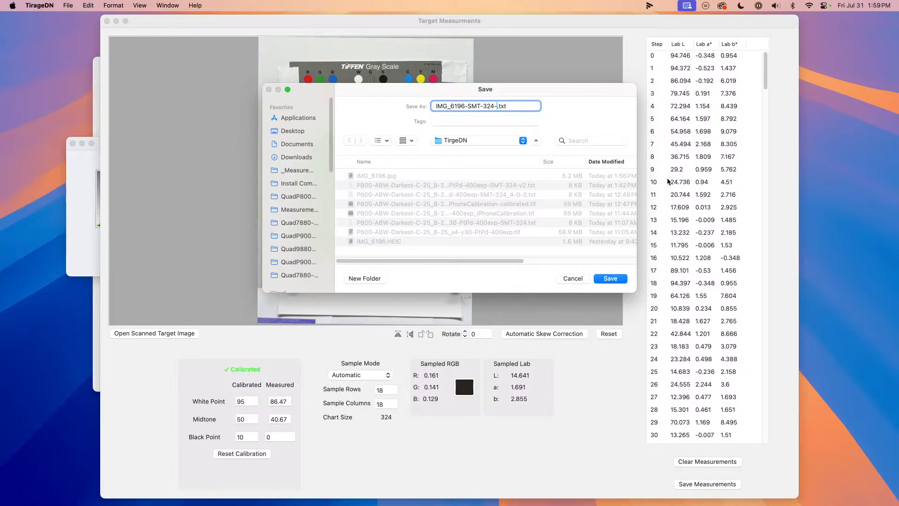
type("Pd")
key("BackSpace")
key("BackSpace")
key("shift+Right")
key("shift+Right")
key("shift+Right")
key("shift+Right")
key("shift+Right")
key("shift+Left")
key("shift+Left")
key("shift+Left")
key("shift+Left")
type("iPhoneMeasurement_")
key("Return")
key("Return")
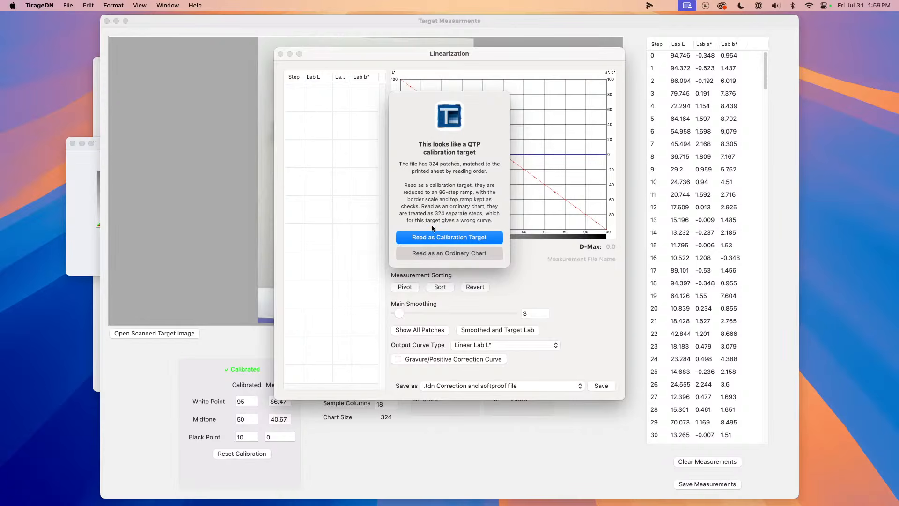
Step: Read the saved measurements as a calibration target, review the report, and apply main smoothing of 10 to the linearization curve
left_click(448, 238)
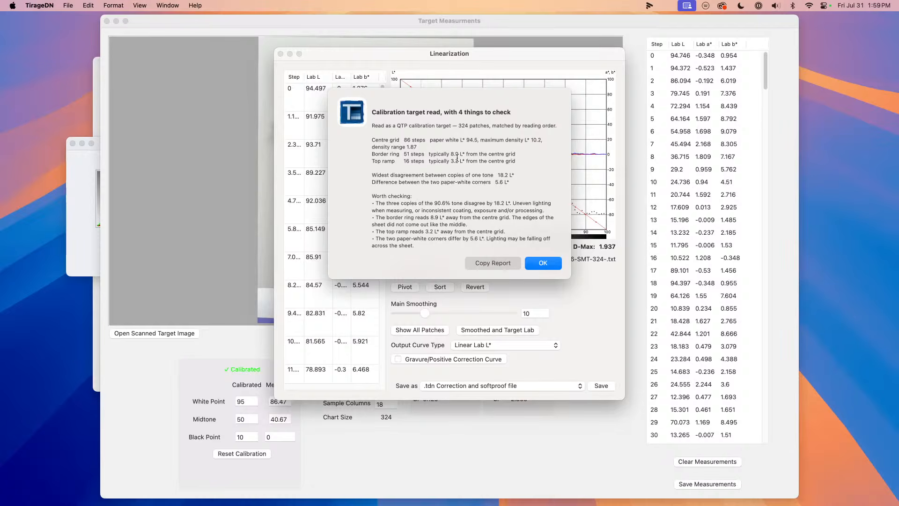
left_click_drag(416, 140, 509, 182)
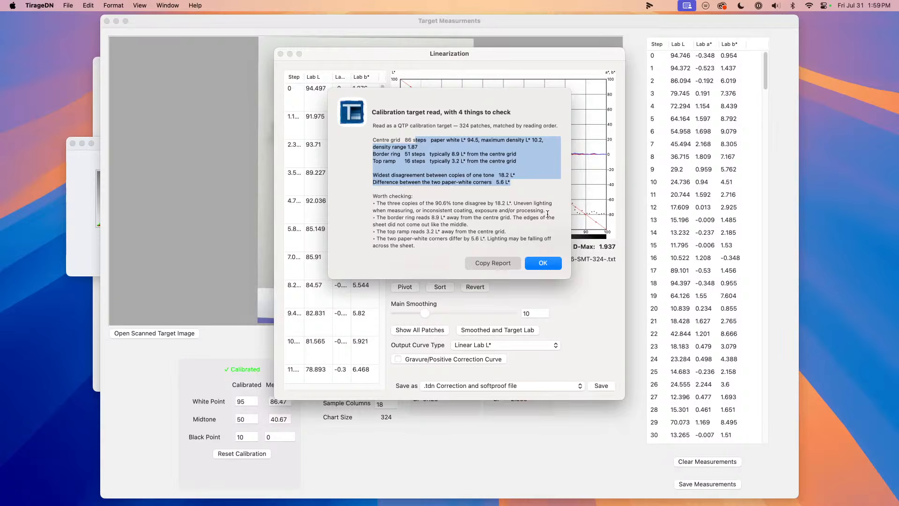
left_click(543, 264)
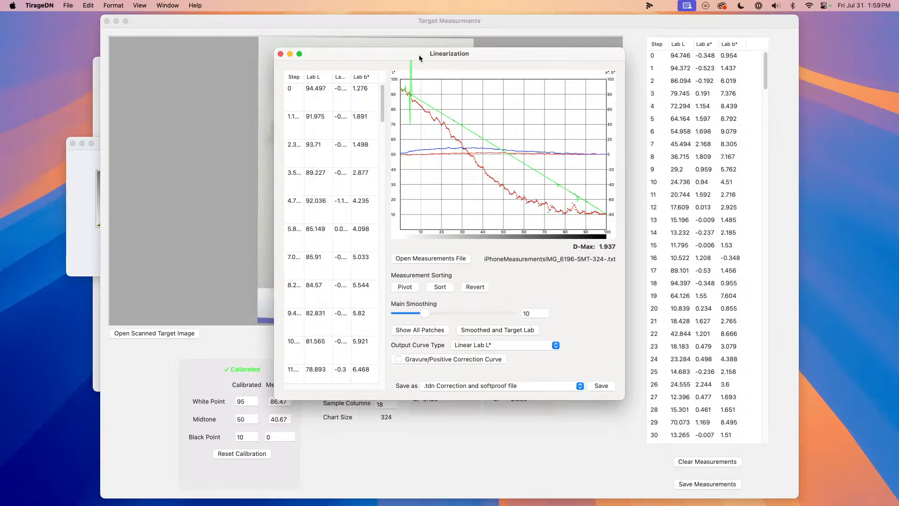
left_click(424, 313)
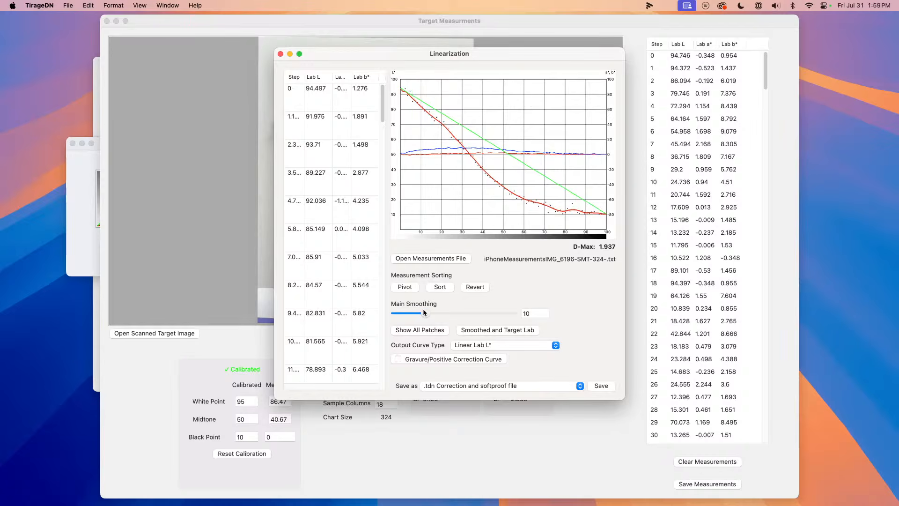
Step: Set main smoothing to 11 and pull the outlying shadow point down onto the linearization curve
left_click_drag(424, 312, 427, 313)
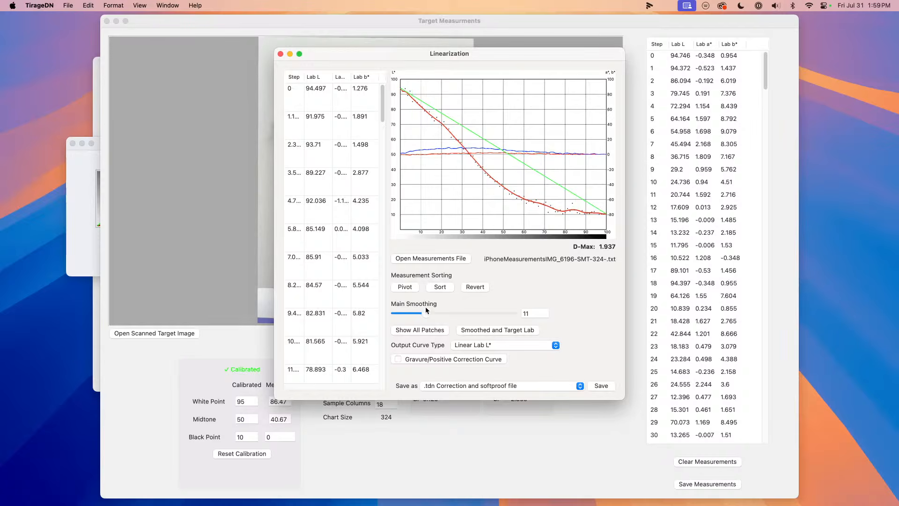
left_click(573, 207)
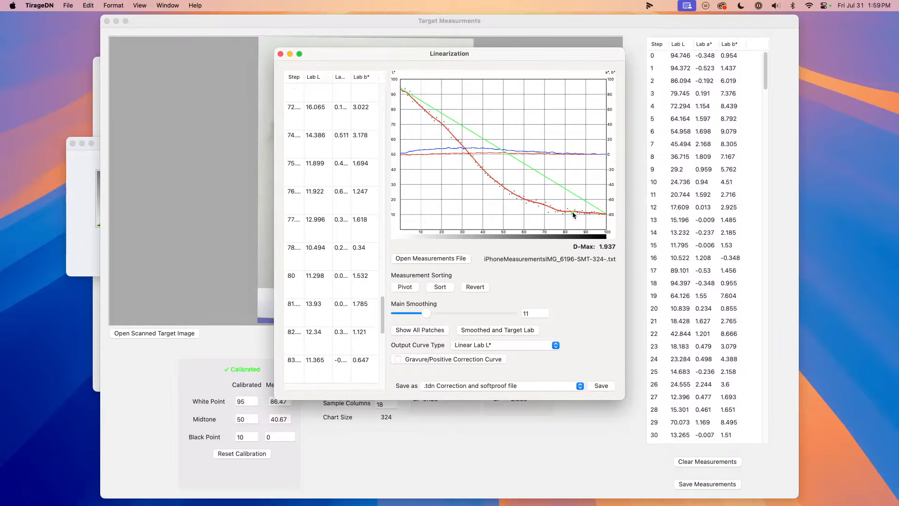
left_click(546, 203)
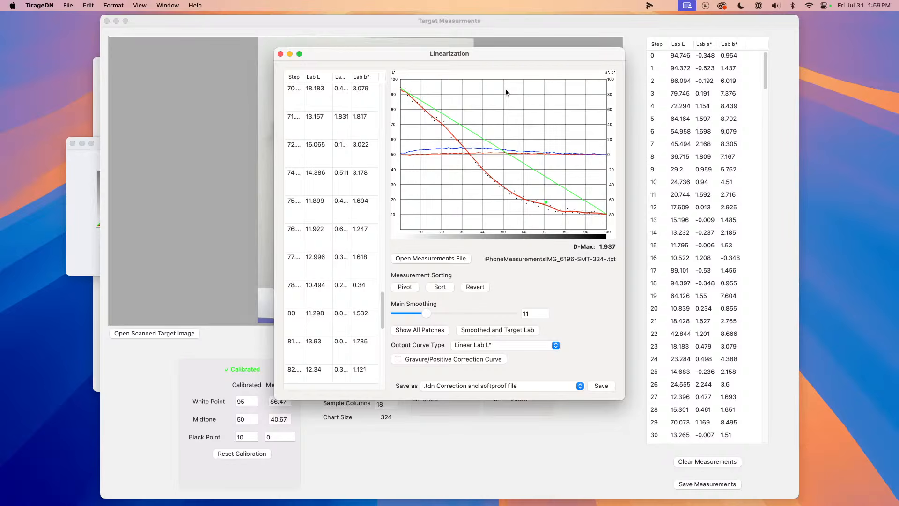
Step: Check the sampled patch grid over the target photo and return to the linearization curve
left_click(321, 20)
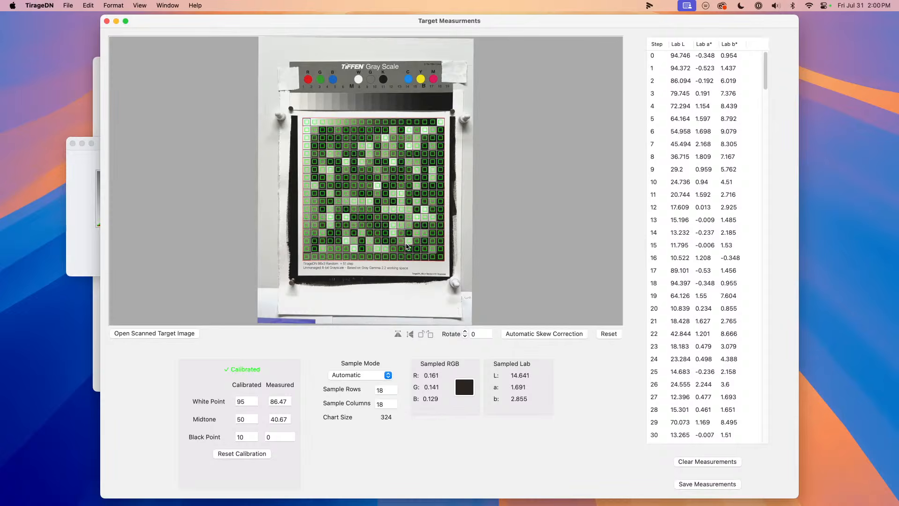
key("super+Tab")
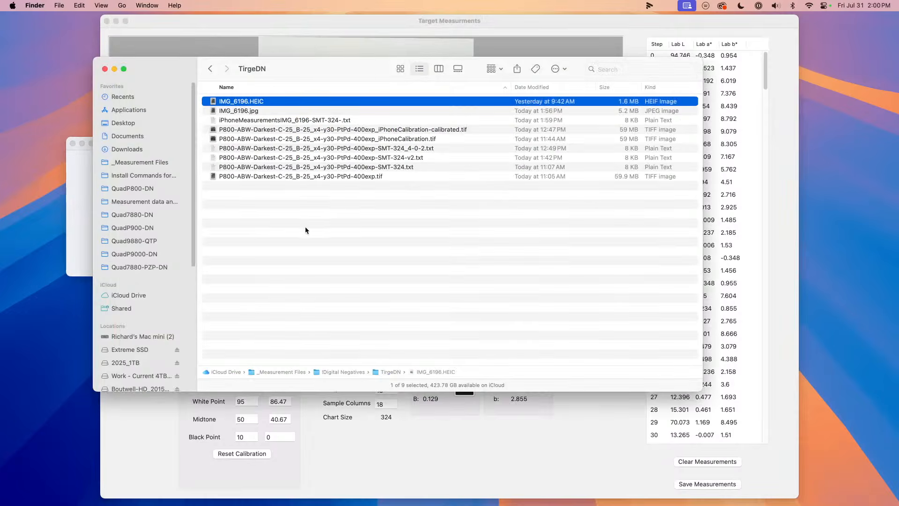
key("super+Tab")
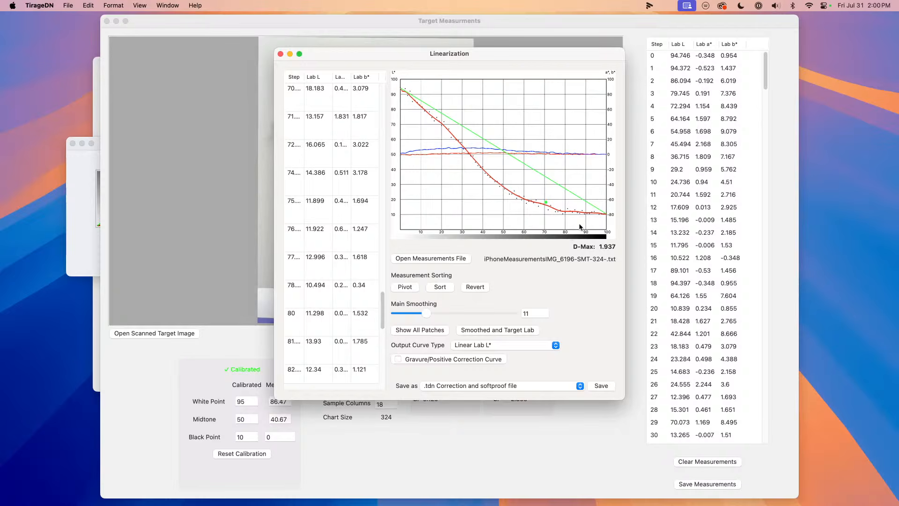
Step: Set main smoothing to 29 and raise the Lab L value of the second highlight step to straighten the curve's start
left_click_drag(431, 312, 476, 317)
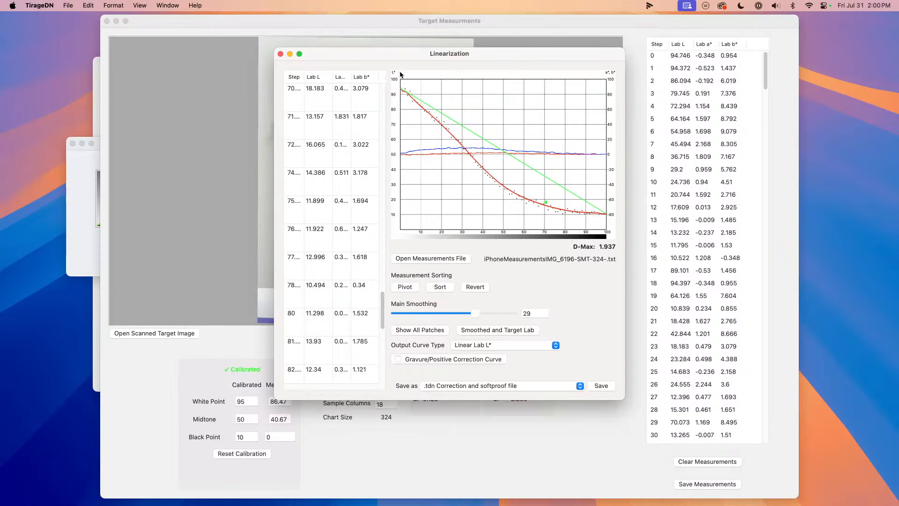
scroll(325, 118, "up", 20)
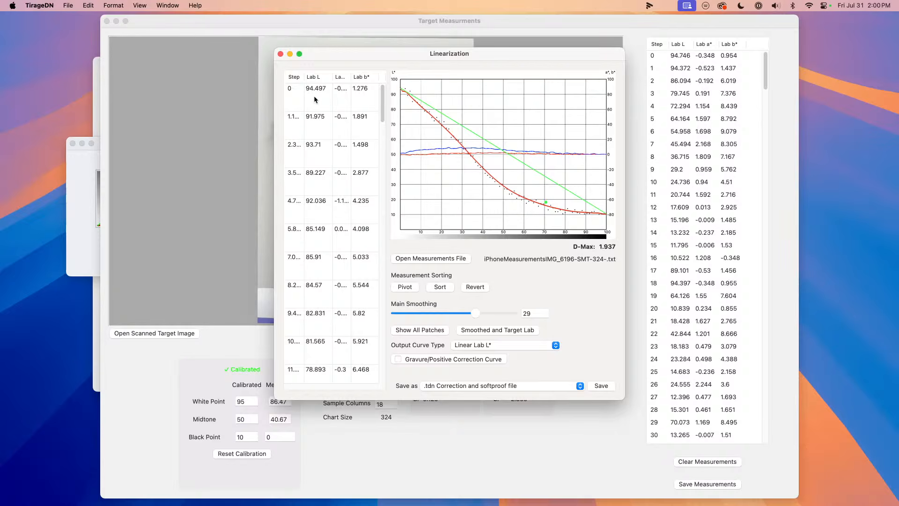
left_click(314, 117)
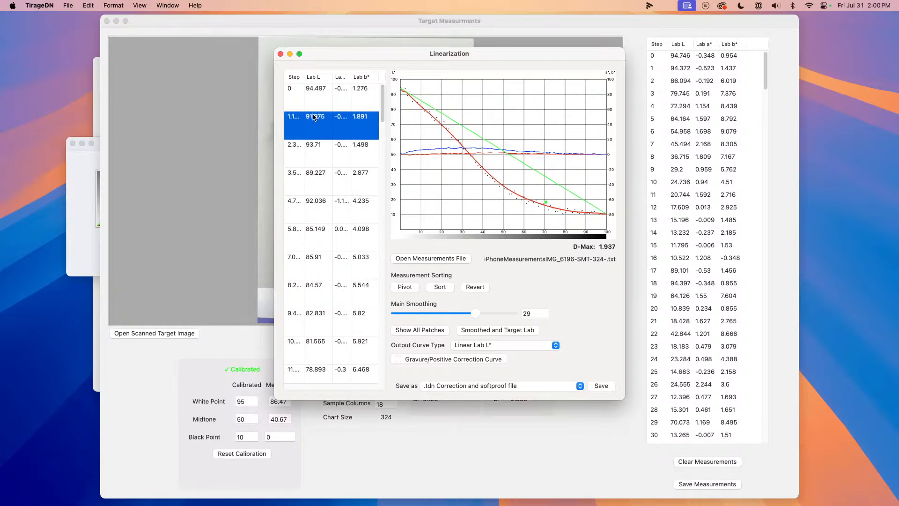
left_click(313, 120)
type("93")
key("Return")
left_click(313, 119)
type("9")
key("Return")
left_click(596, 213)
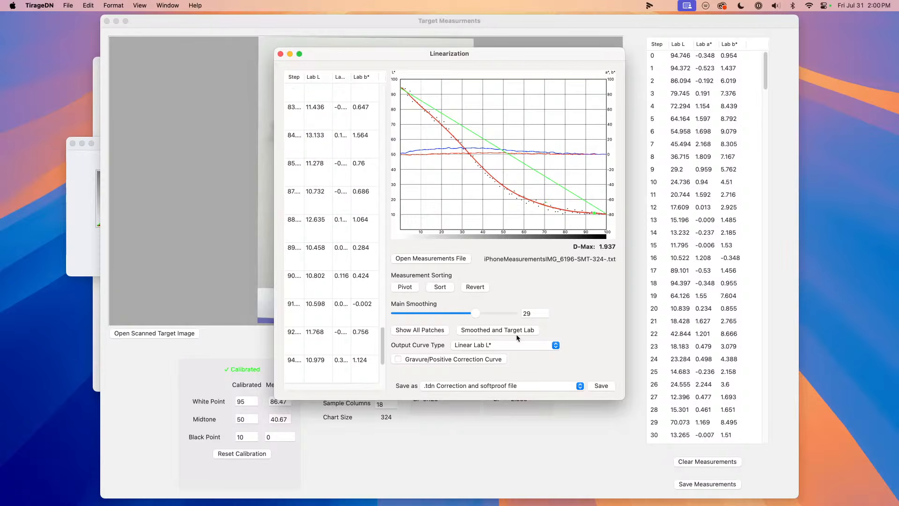
left_click(601, 385)
left_click(427, 175)
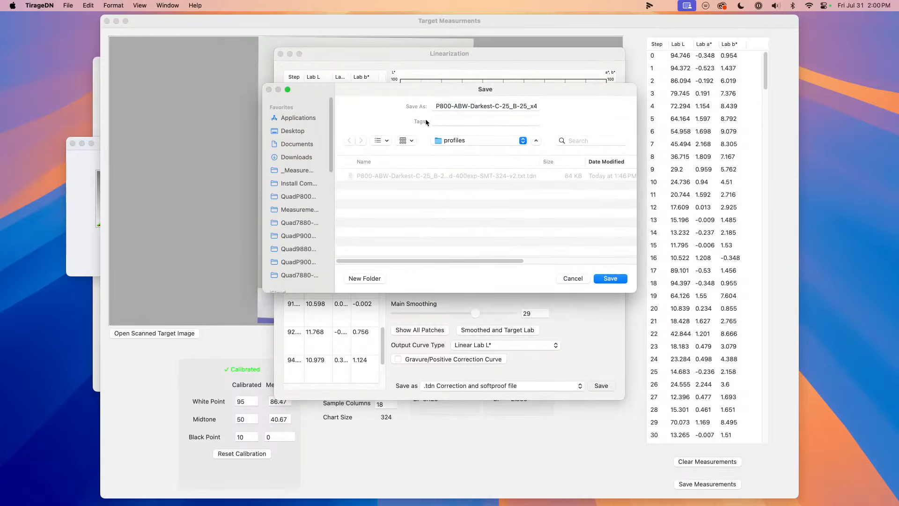
left_click(566, 278)
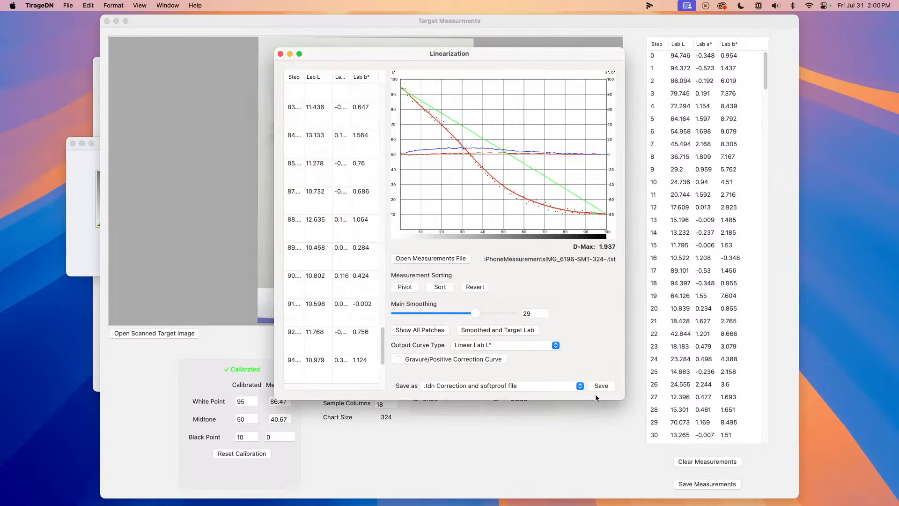
Step: Save the .tdn correction and softproof file in the profiles folder as iPhoneMeasurementsIMG_6196-SMT-324-.txt.tdn
left_click(599, 385)
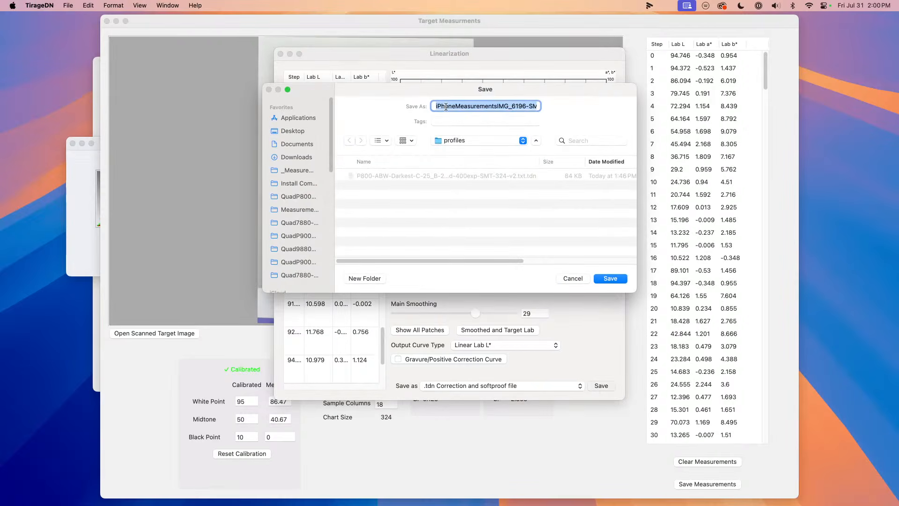
left_click(610, 279)
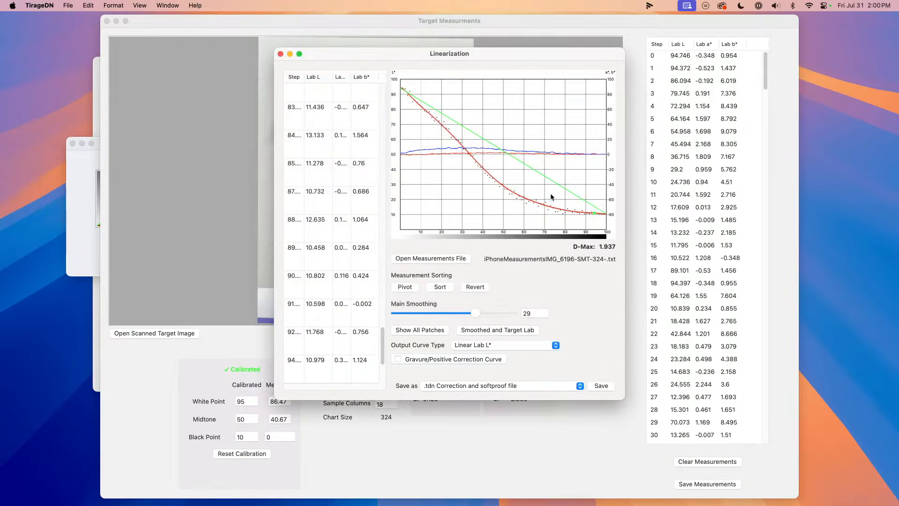
Step: Open Digital Negative Printing and load the recently used Sharpened Print TIFF into the layout
left_click(167, 5)
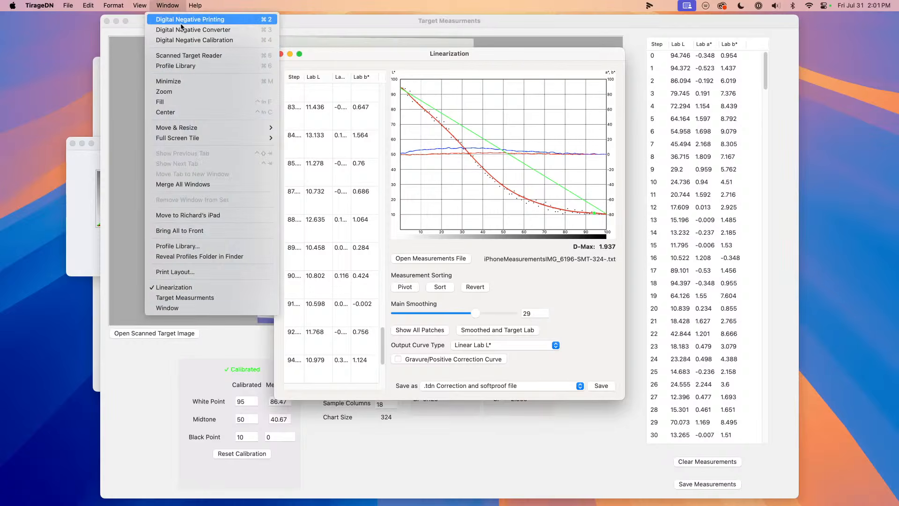
left_click(184, 19)
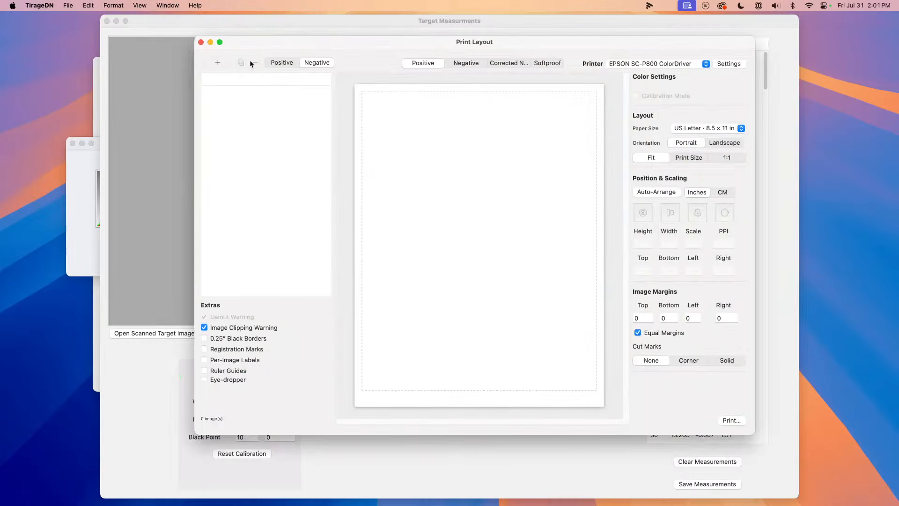
left_click(75, 5)
mouse_move(84, 52)
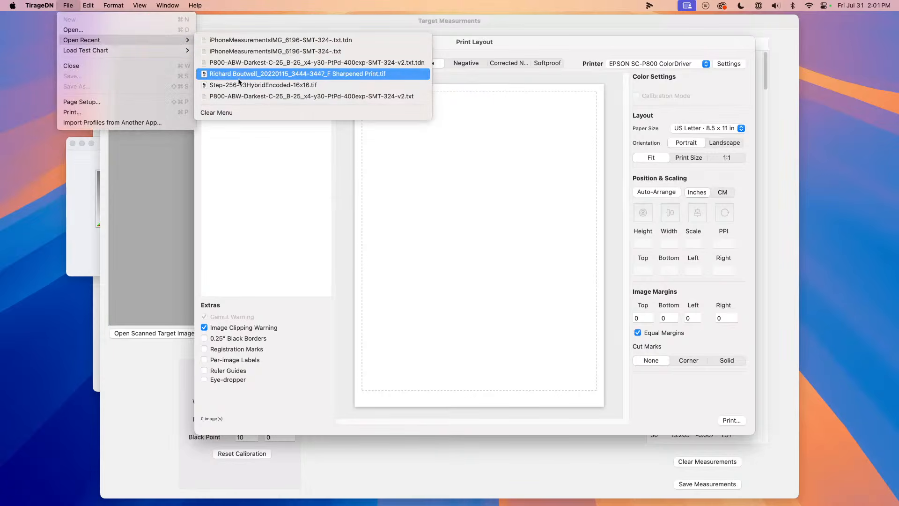
left_click(242, 75)
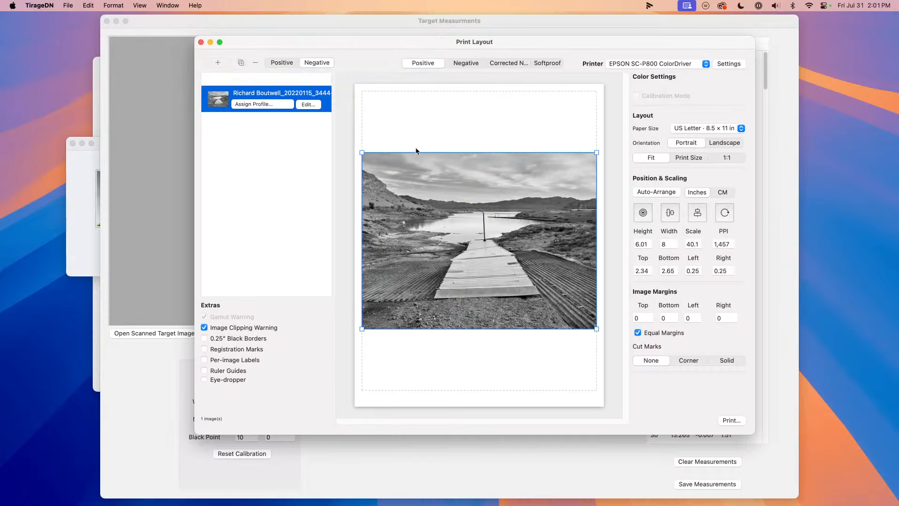
Step: Preview the image as a negative and assign it the iPhoneMeasurementsIMG_6196-SMT-324-.txt.tdn profile
left_click(466, 63)
left_click(265, 104)
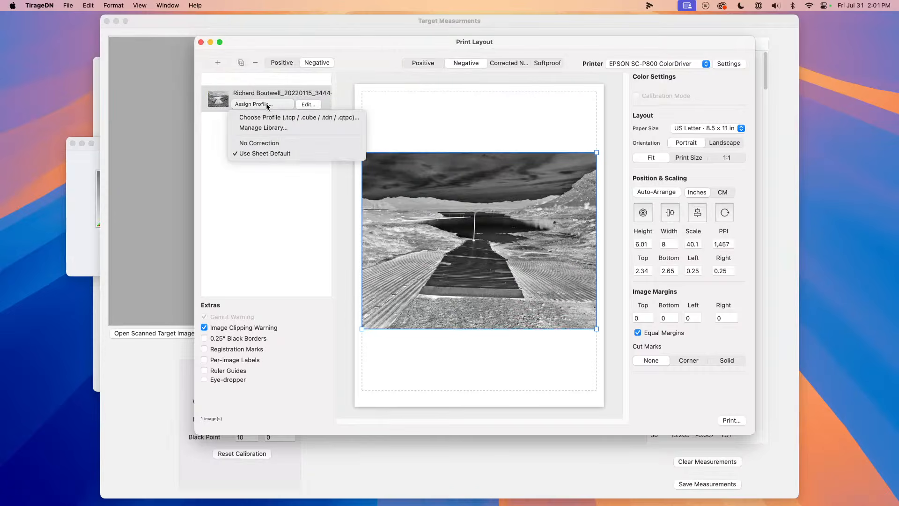
left_click(305, 120)
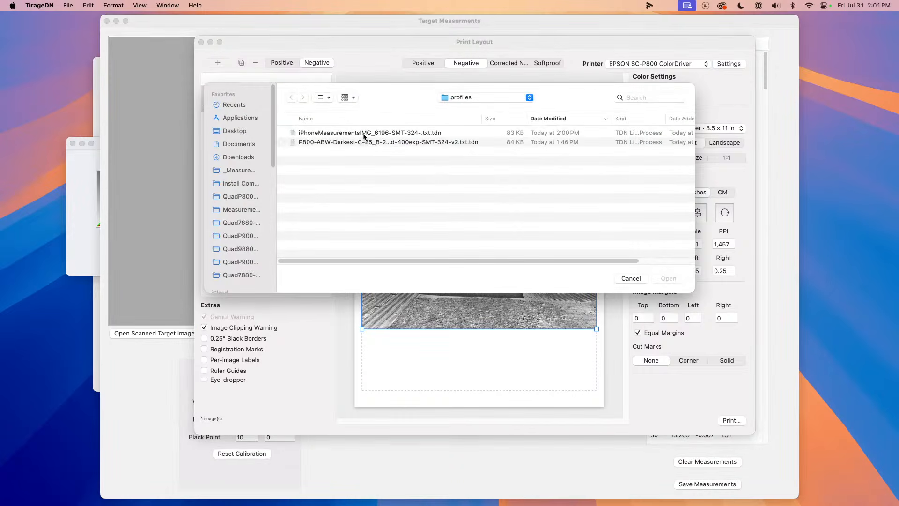
left_click(365, 133)
left_click(669, 279)
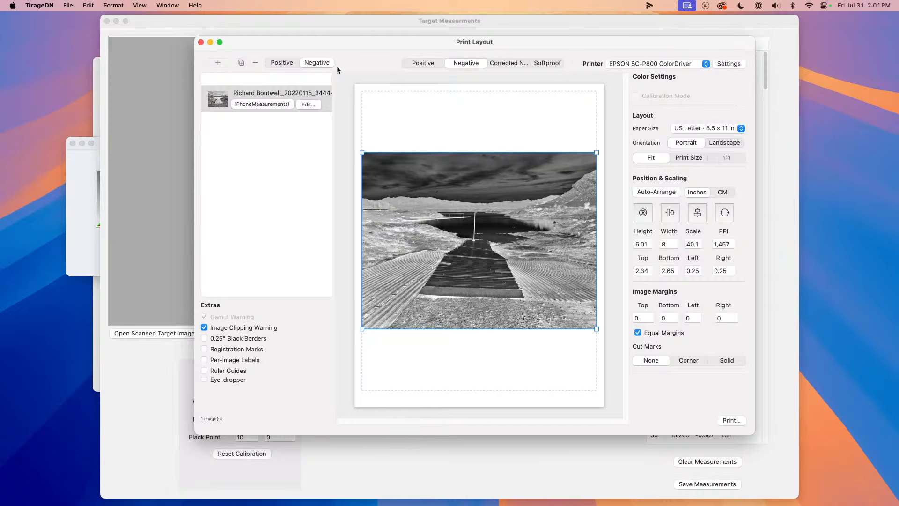
Step: Replace the image in the layout with the TirageDN-Grayscale-torture-test chart and duplicate the chart
left_click(255, 62)
left_click(39, 5)
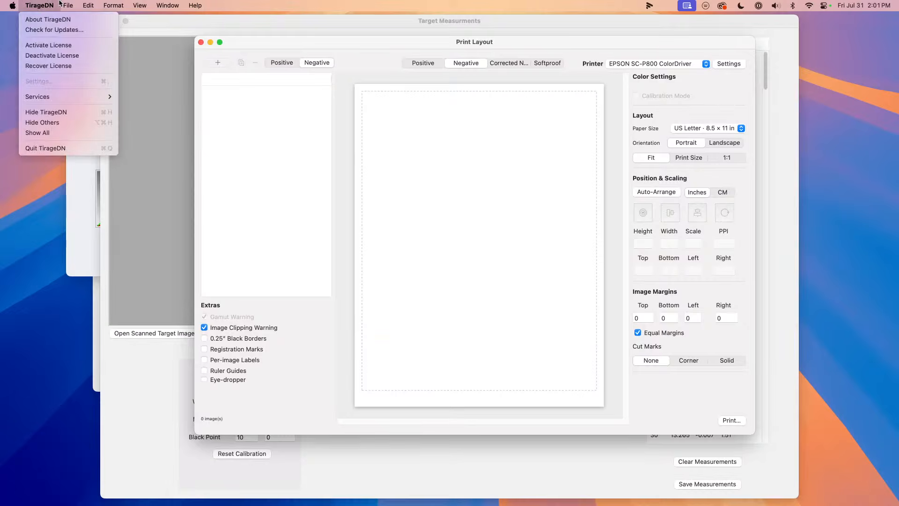
mouse_move(68, 5)
mouse_move(68, 47)
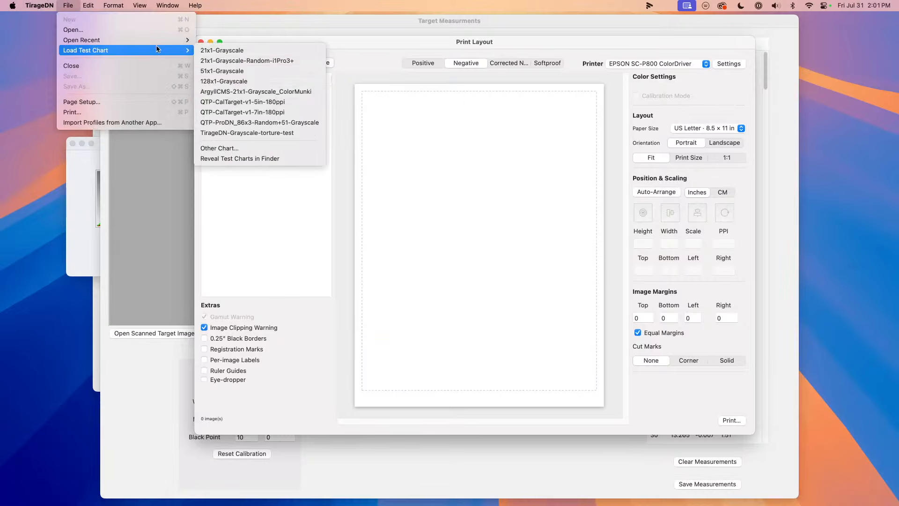
left_click(230, 133)
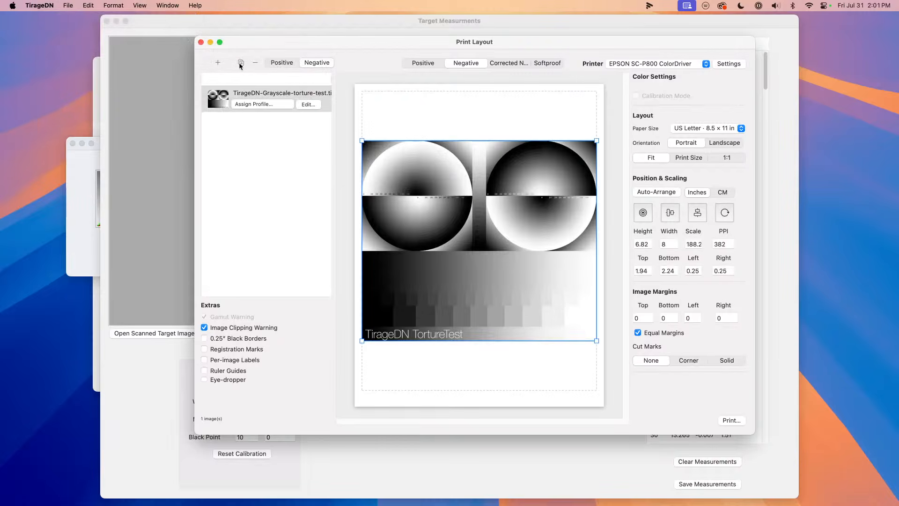
left_click(241, 63)
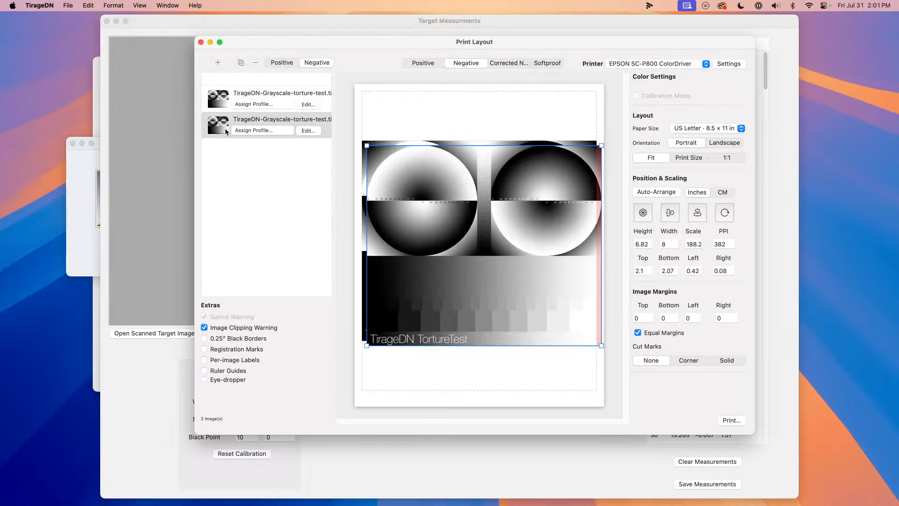
Step: Assign the P800-ABW-Darkest-C-25_B-25_x4-y30-PtPd-400exp-SMT-324-v2.txt.tdn profile to the first torture-test chart
left_click(256, 105)
left_click(381, 114)
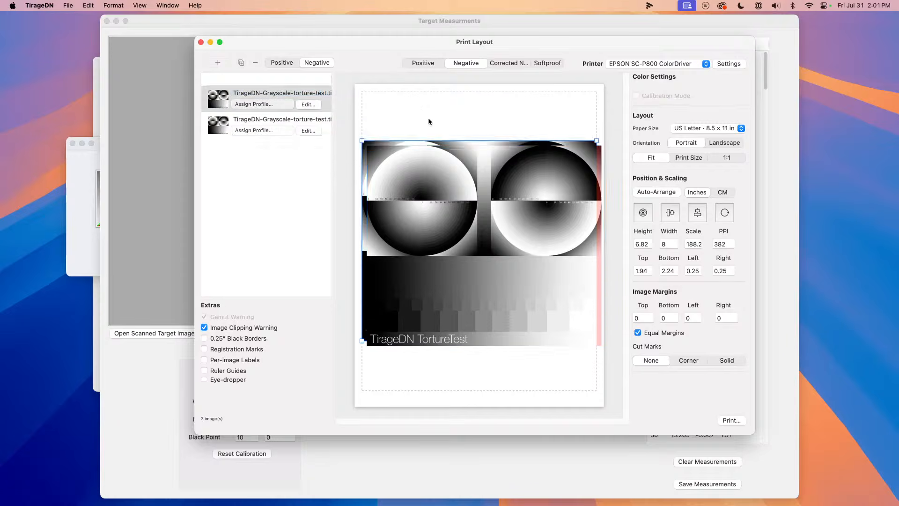
left_click(407, 142)
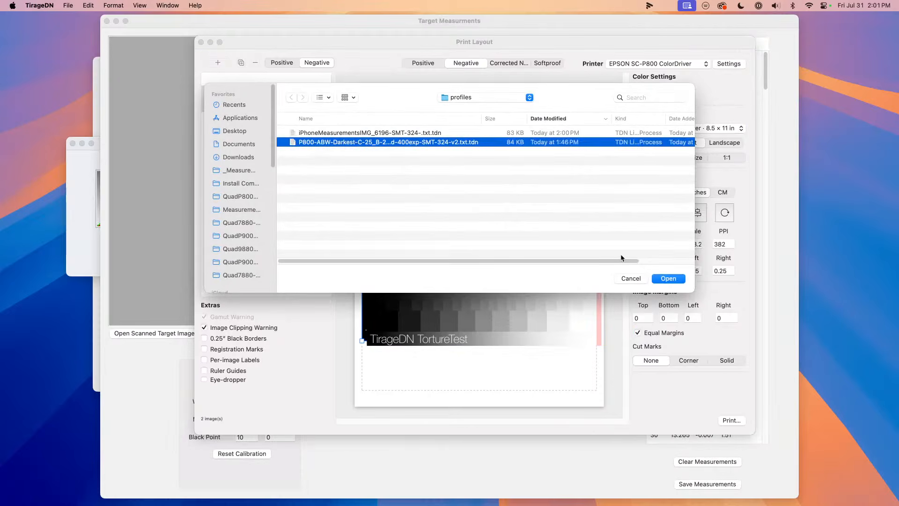
left_click(668, 278)
Step: Assign the iPhoneMeasurementsIMG_6196-SMT-324-.txt.tdn profile to the second torture-test chart and preview the corrected negatives
left_click(265, 130)
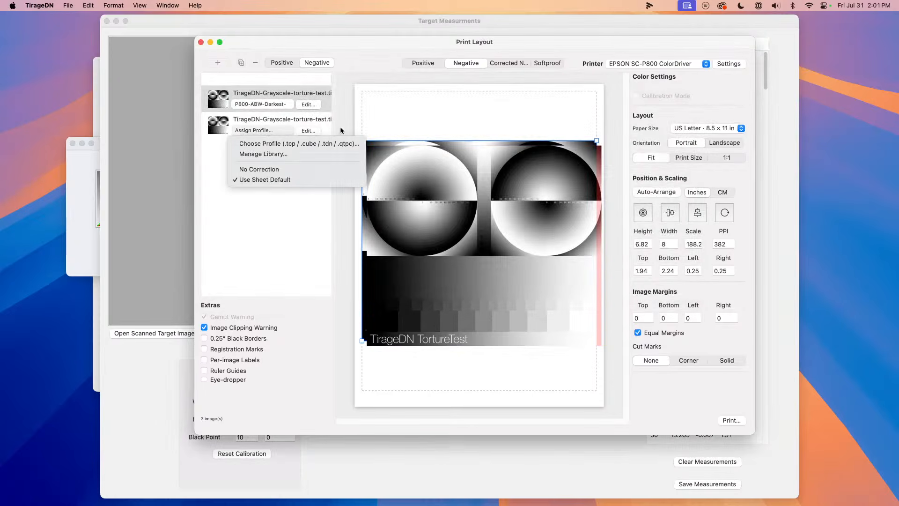
left_click(281, 143)
left_click(413, 133)
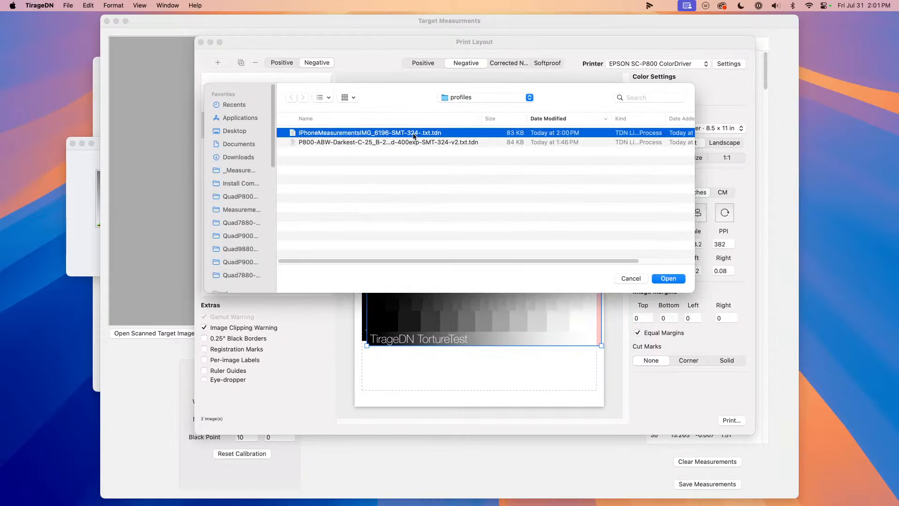
left_click(668, 278)
left_click(507, 66)
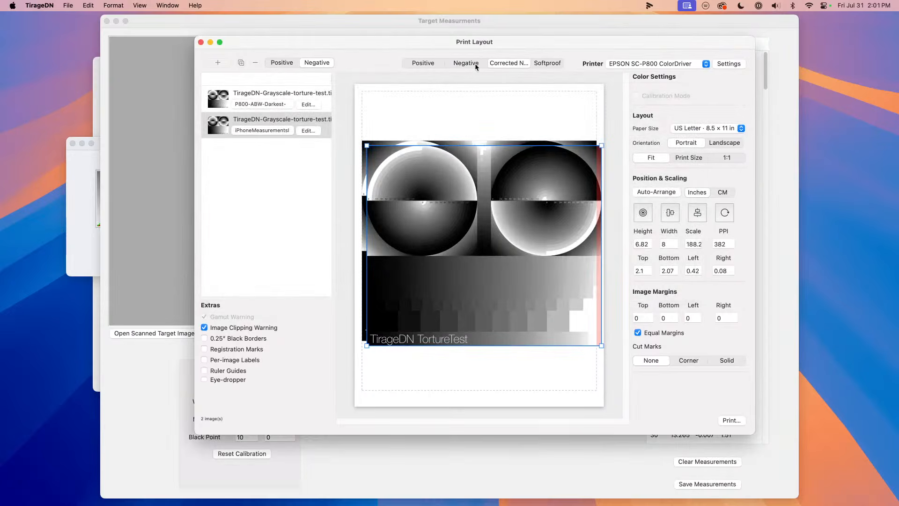
Step: Move the overlapping torture-test charts apart, select both and auto-arrange them on the US Letter page
left_click(453, 109)
left_click_drag(454, 109, 471, 120)
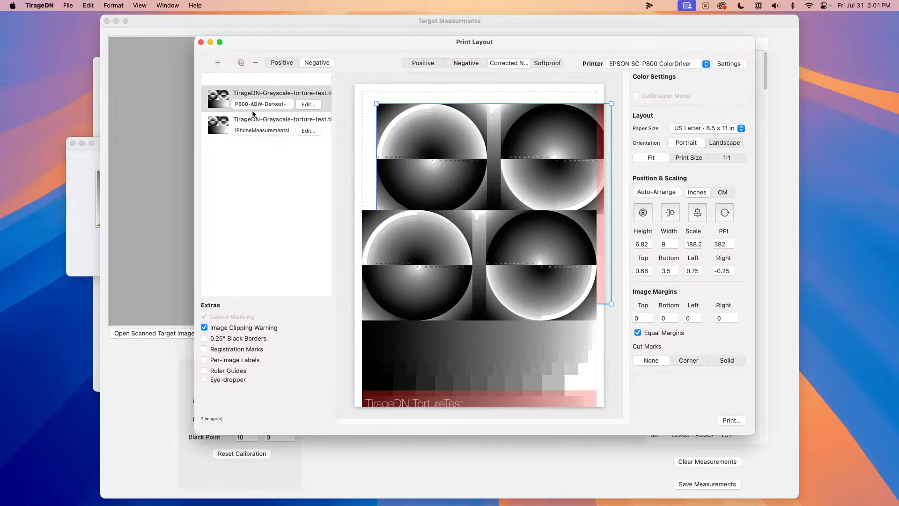
left_click(392, 247)
left_click(477, 158, "shift")
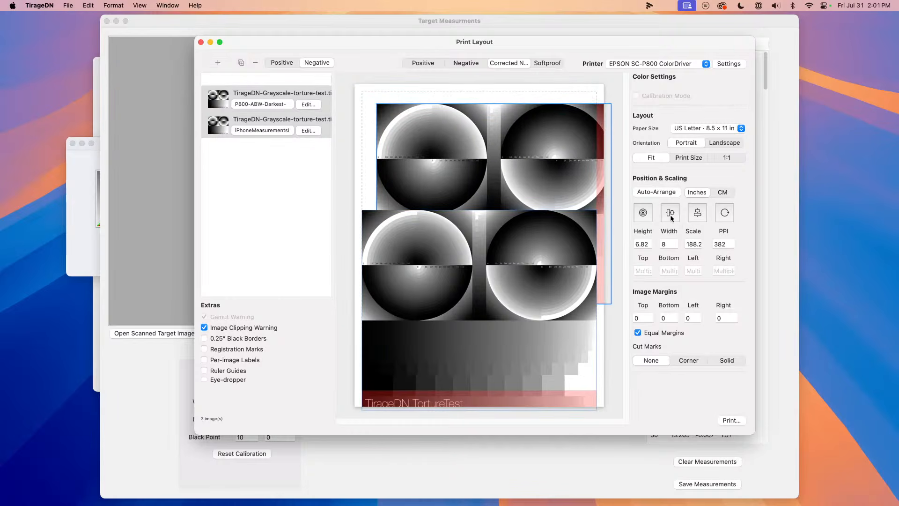
left_click(262, 233)
left_click(414, 174)
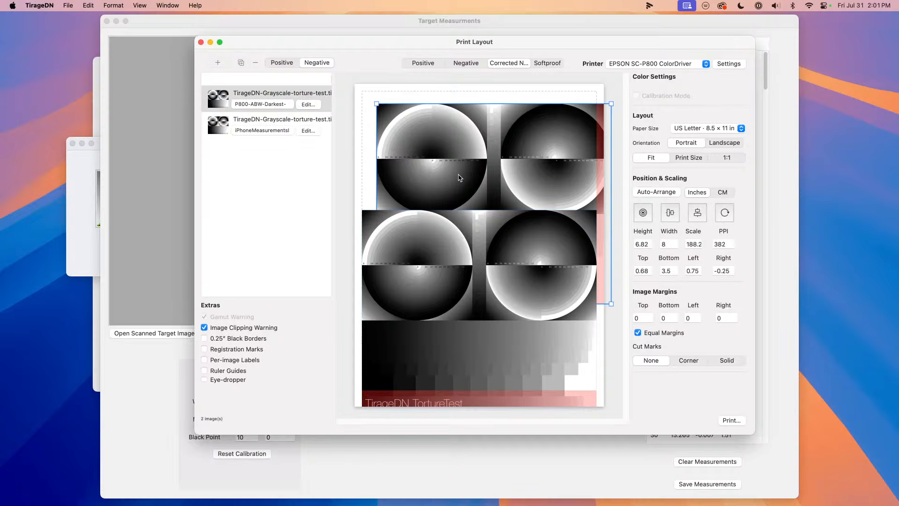
left_click(450, 236, "shift")
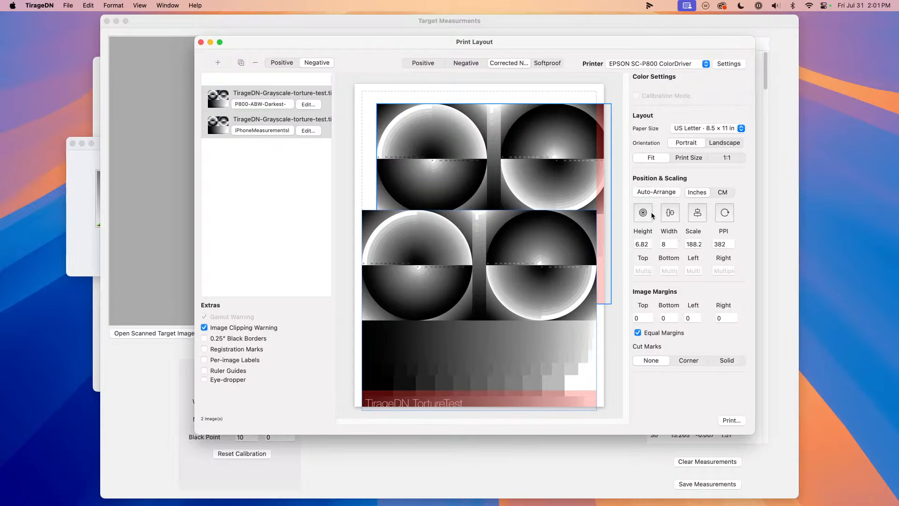
left_click(643, 192)
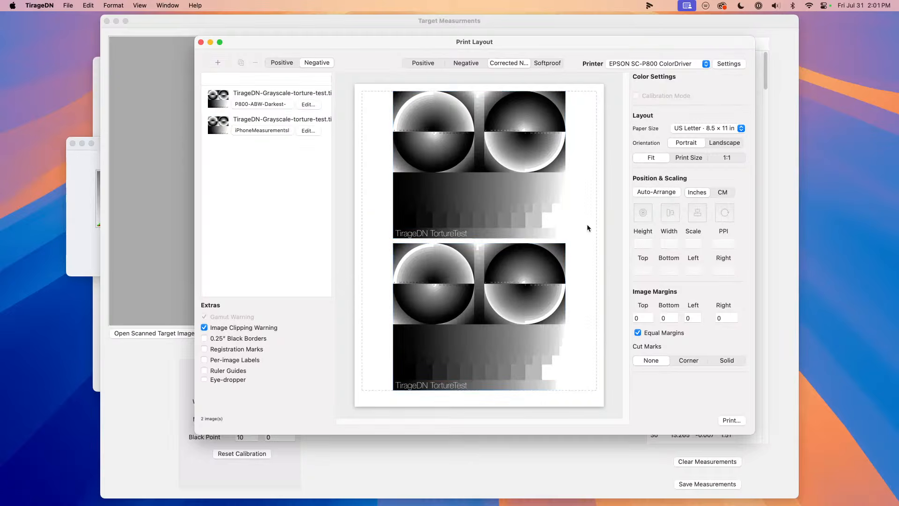
Step: Try centring both torture-test charts on the page, and auto-arrange them again
left_click_drag(498, 226, 482, 219)
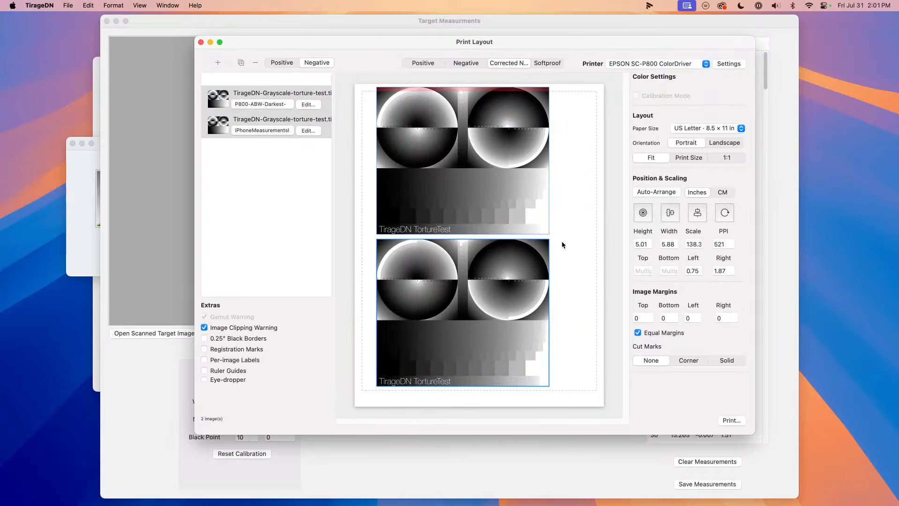
left_click(643, 213)
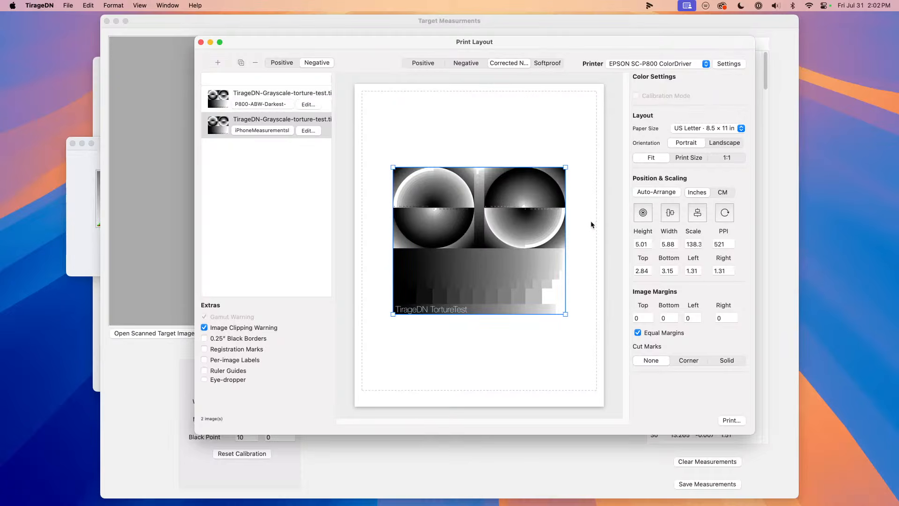
left_click_drag(486, 131, 544, 255)
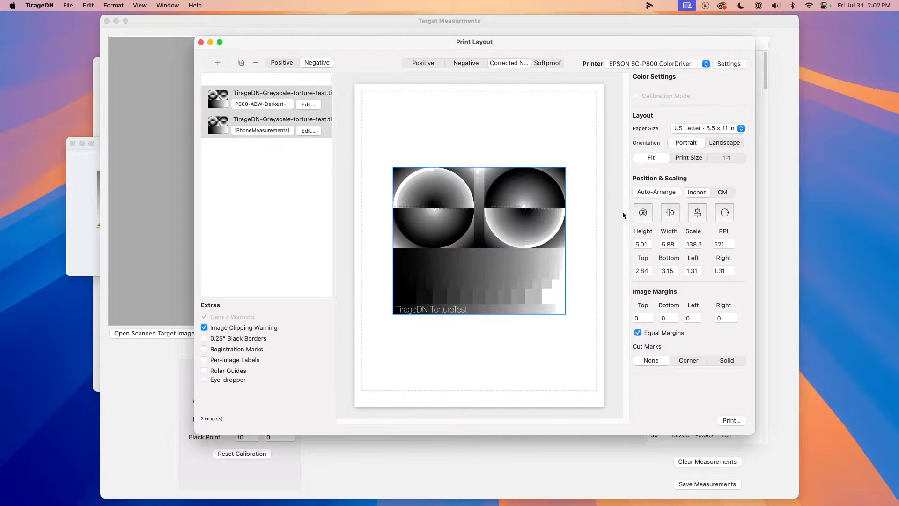
left_click(643, 192)
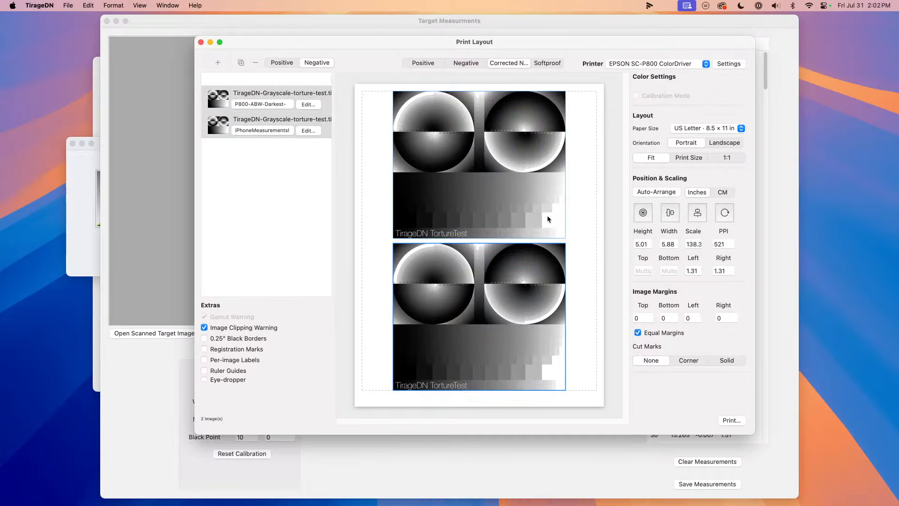
Step: View the corrected negatives of both torture-test charts at 1:1 and inspect their step patches and circle gradients
left_click(227, 130)
left_click(217, 103)
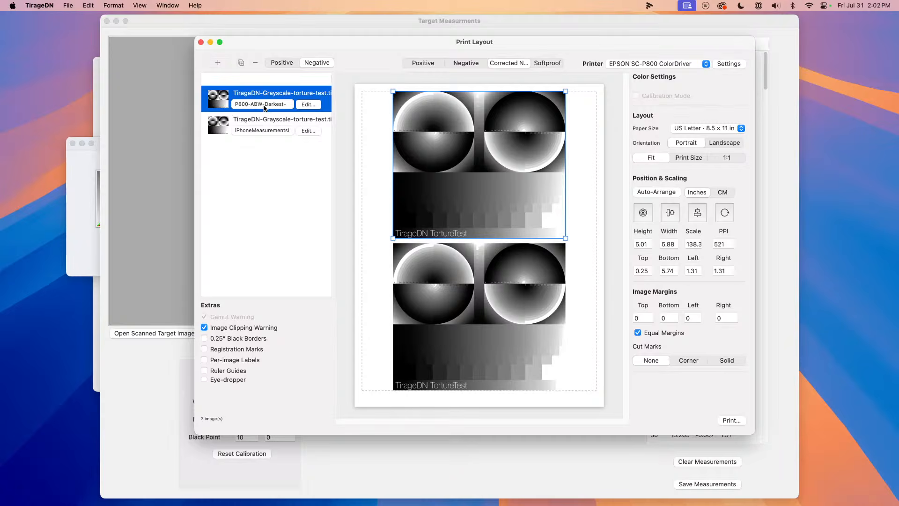
left_click(254, 131)
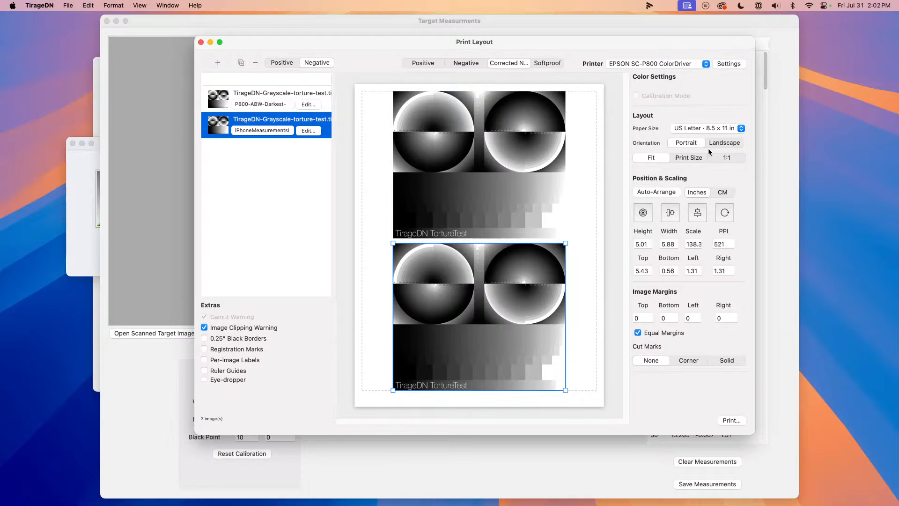
left_click(727, 158)
left_click(520, 178)
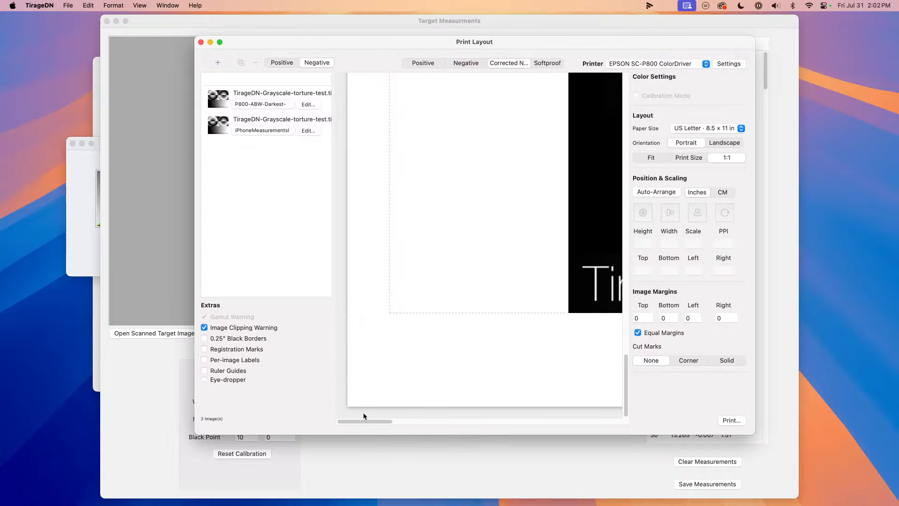
left_click_drag(372, 421, 467, 423)
scroll(553, 370, "up", 3)
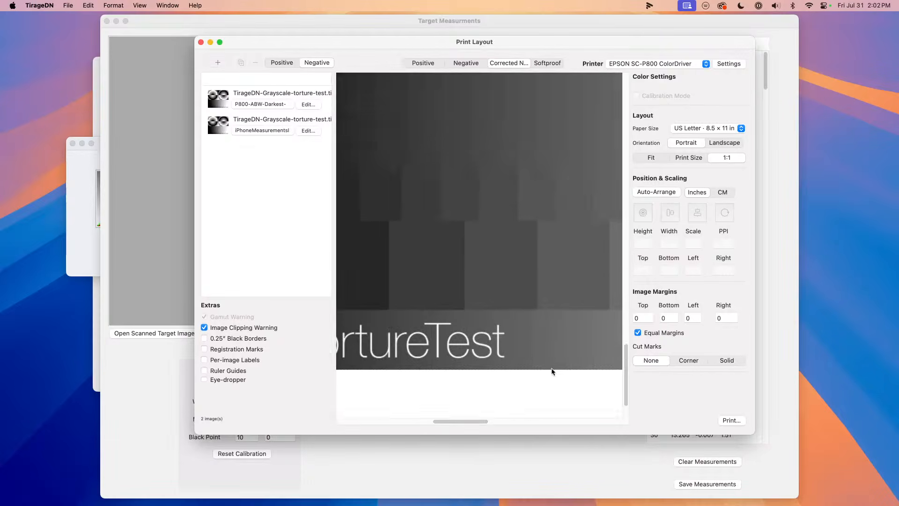
scroll(553, 372, "down", 10)
scroll(539, 372, "up", 3)
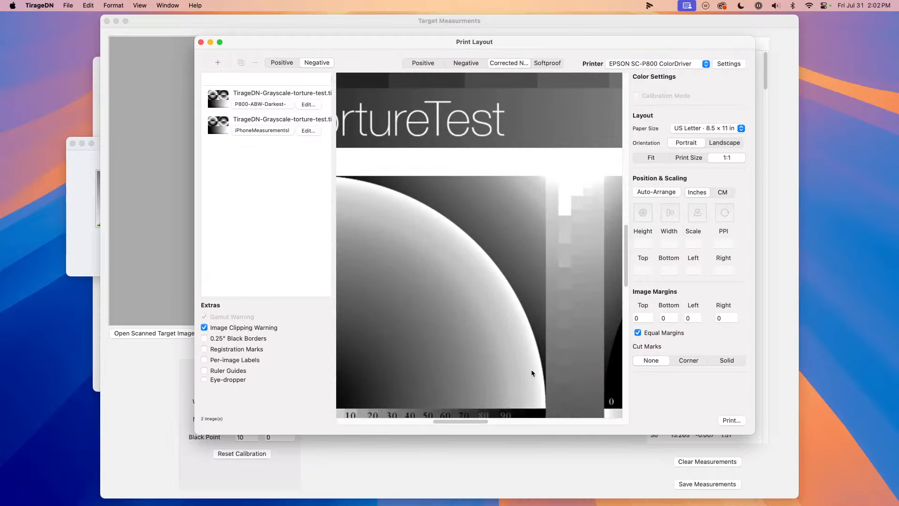
Step: Compare the negative and corrected-negative previews, examining the circle gradients of the P800 chart against the iPhone chart for smoothness
left_click(473, 64)
left_click(501, 63)
scroll(473, 153, "up", 6)
scroll(474, 153, "down", 12)
scroll(472, 159, "up", 3)
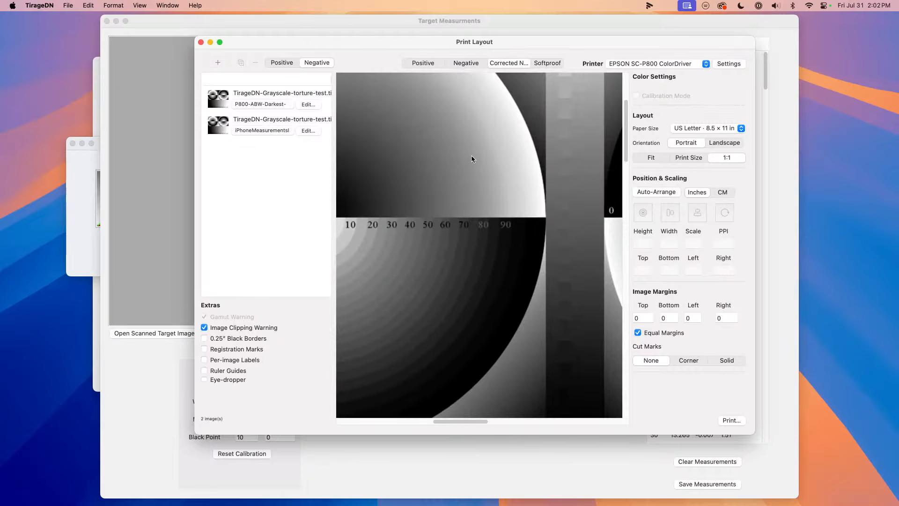
scroll(472, 159, "up", 3)
left_click(222, 109)
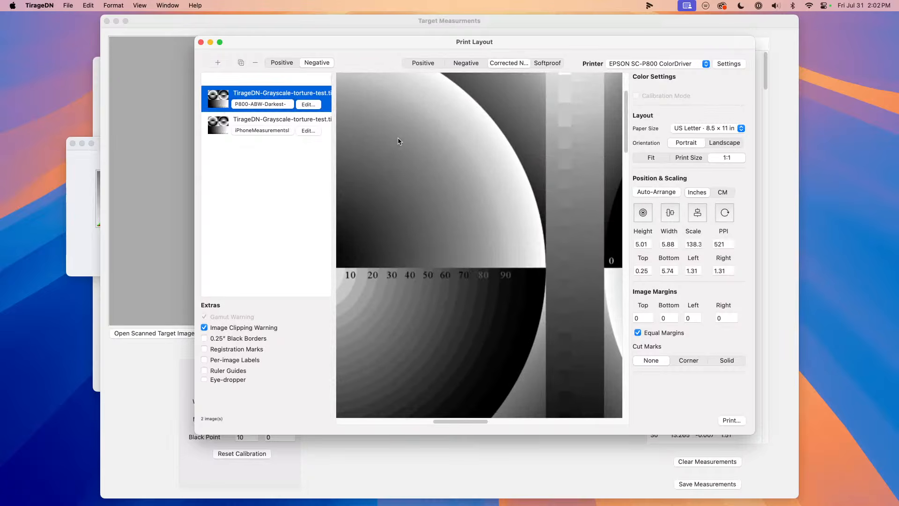
scroll(471, 149, "down", 3)
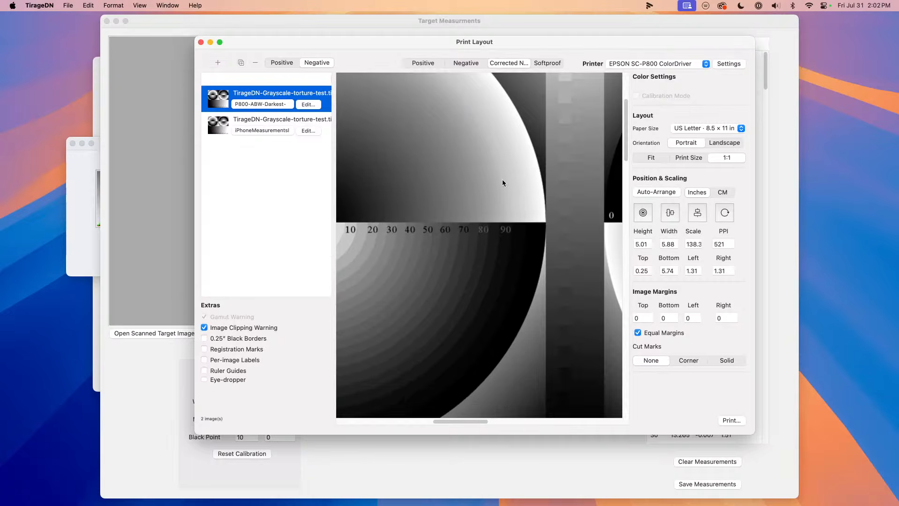
scroll(503, 182, "down", 10)
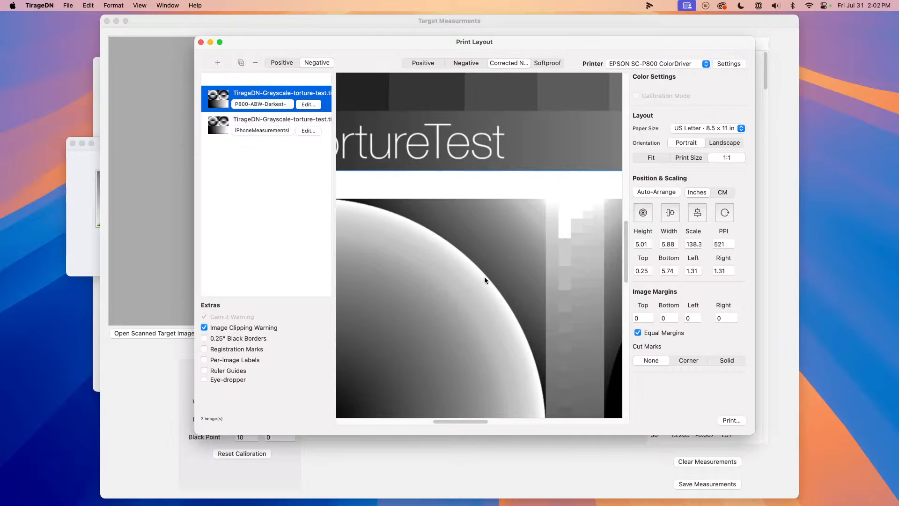
scroll(513, 247, "up", 1)
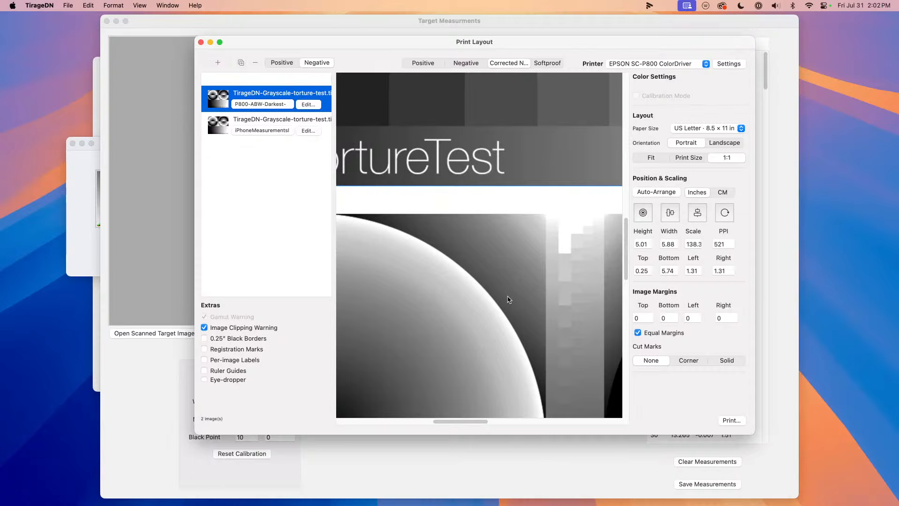
Step: Preview the softproof of both torture-test charts and compare their tones at print size
left_click(547, 62)
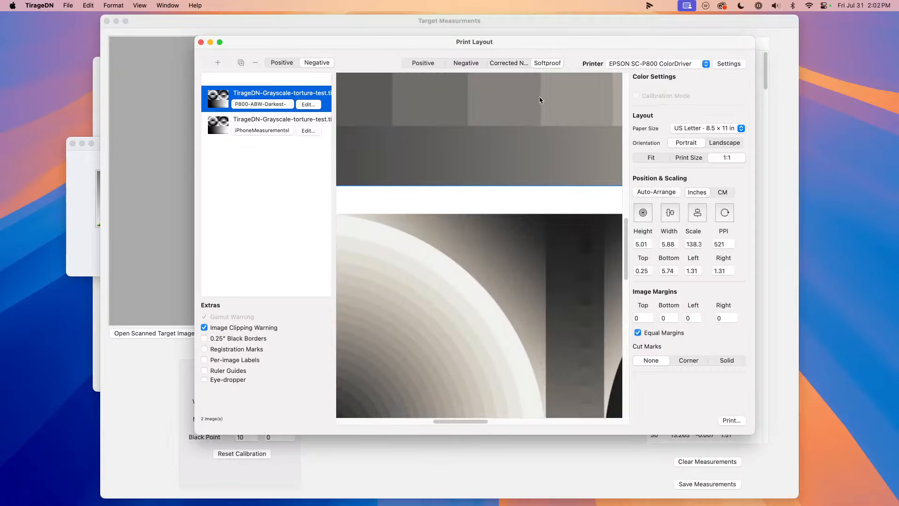
left_click(677, 158)
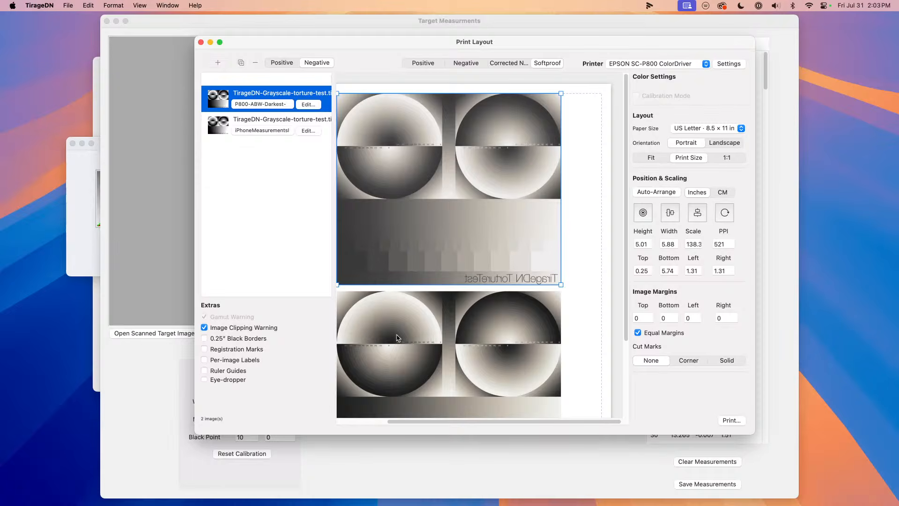
Step: Bring the Target Measurements window forward and move it aside to uncover the windows behind it
left_click(199, 25)
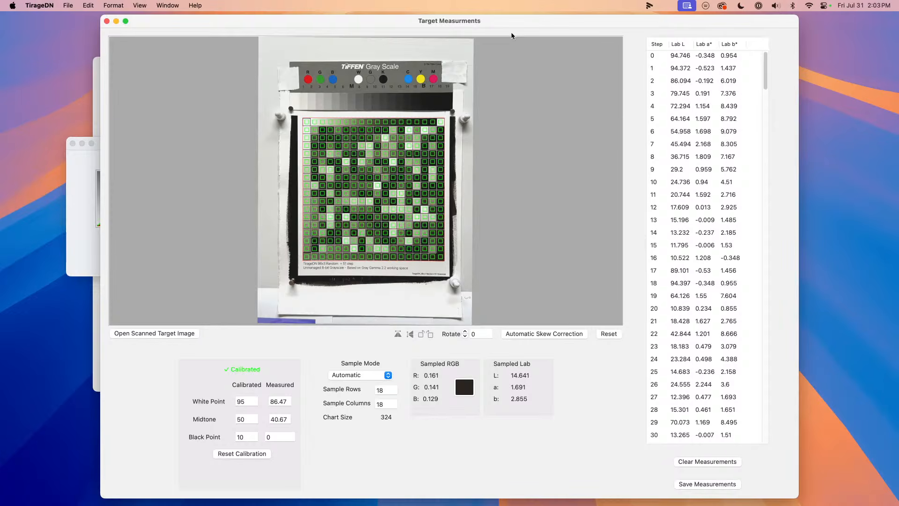
left_click_drag(514, 26, 518, 22)
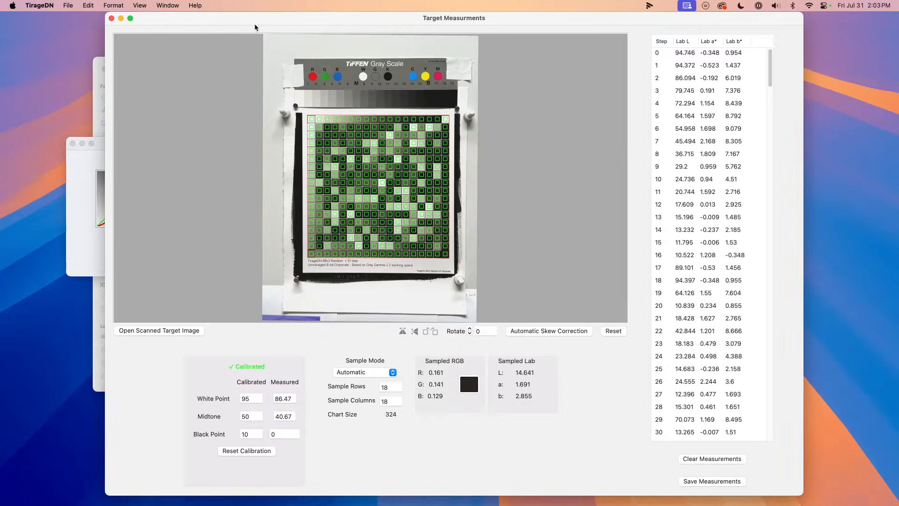
left_click_drag(255, 27, 378, 28)
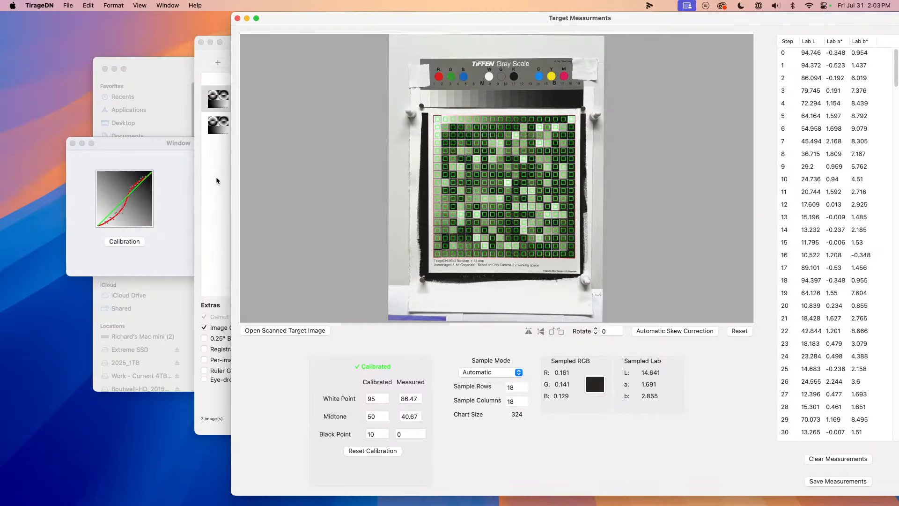
Step: Switch to BBEdit and write a sample density measurement list with the heading Density and the value 0.015 on the following line
key("super+Tab")
key("super+Tab")
key("super+Tab")
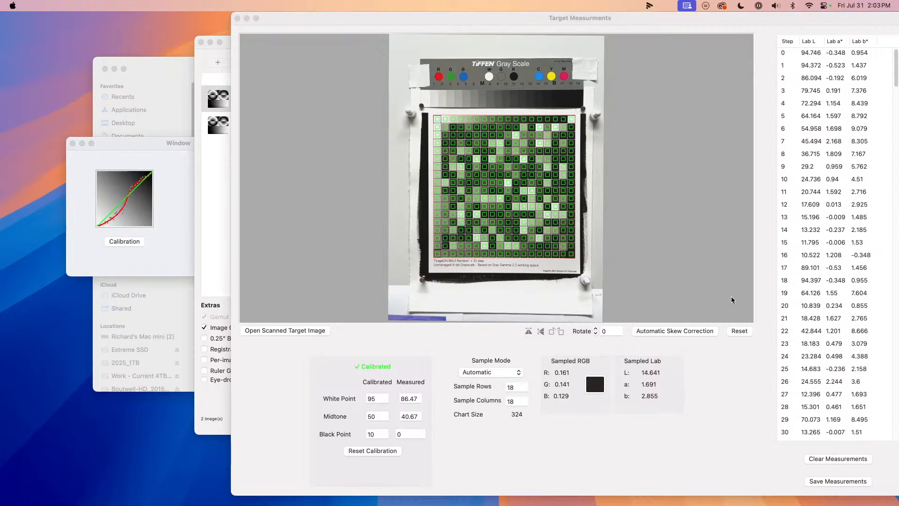
mouse_move(375, 504)
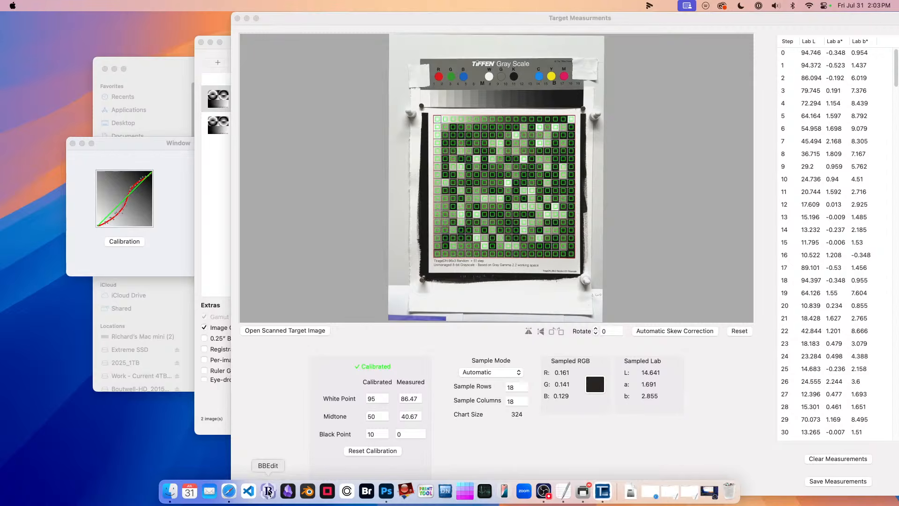
left_click(267, 491)
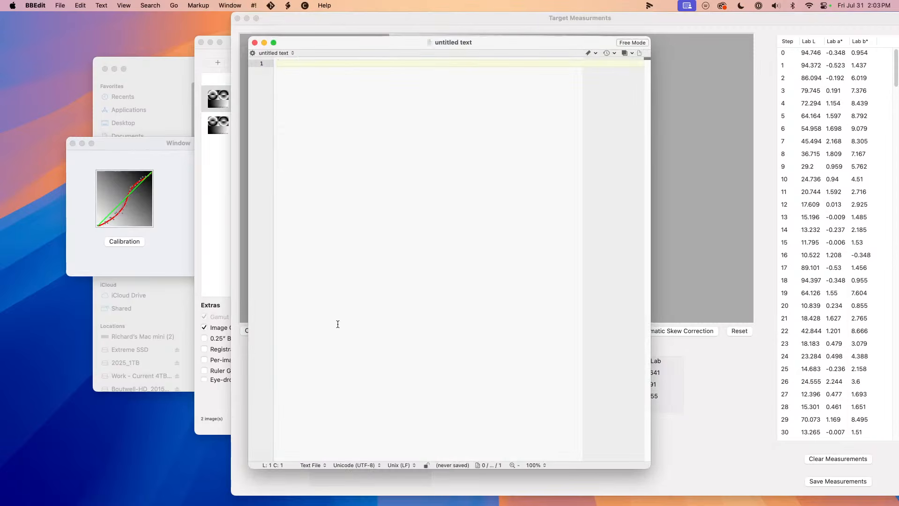
type("Densit")
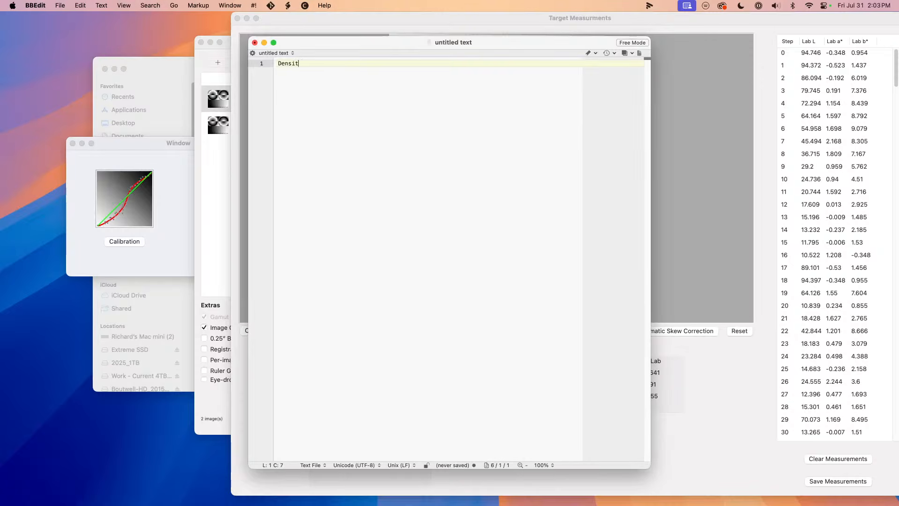
type("y")
key("Return")
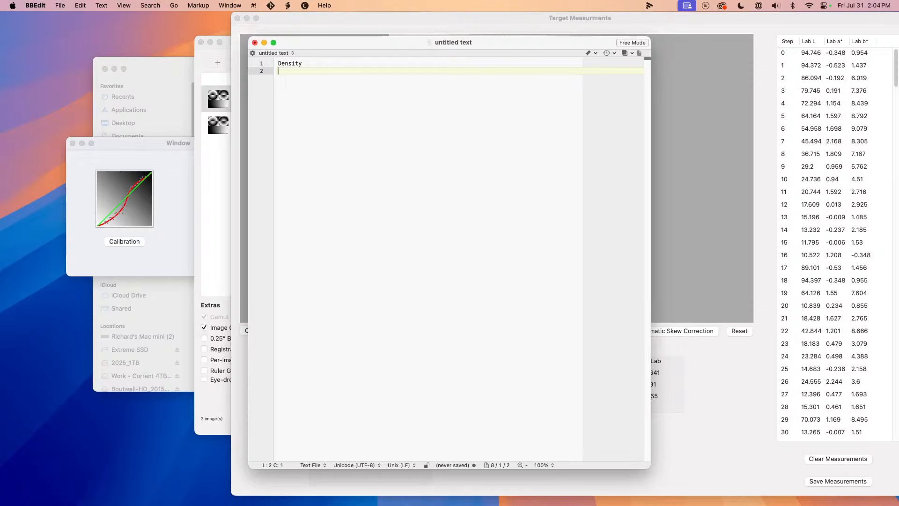
type("0.015")
key("Return")
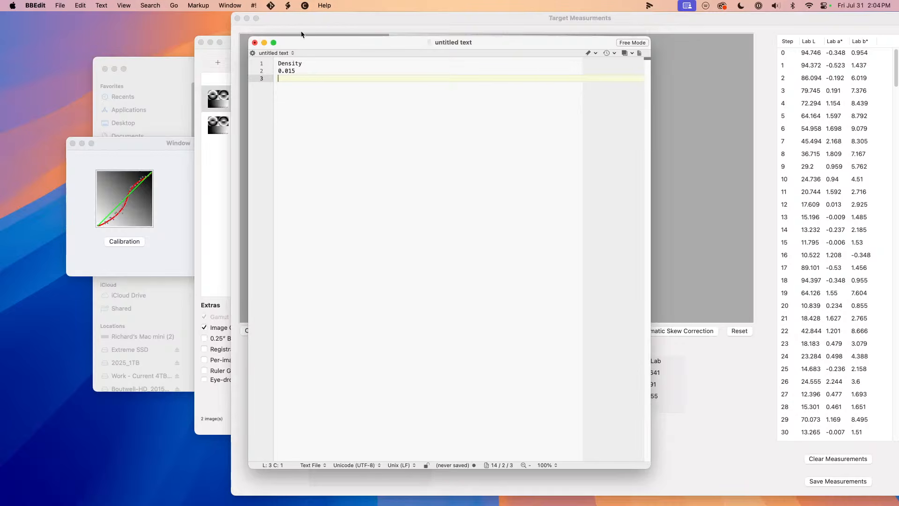
Step: Close the untitled text document without saving and skip the offered BBEdit version
left_click(254, 43)
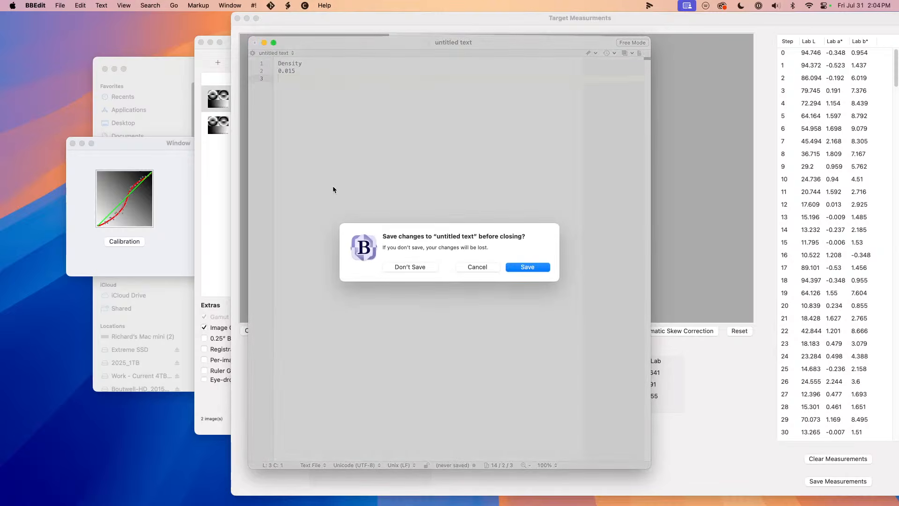
left_click(400, 265)
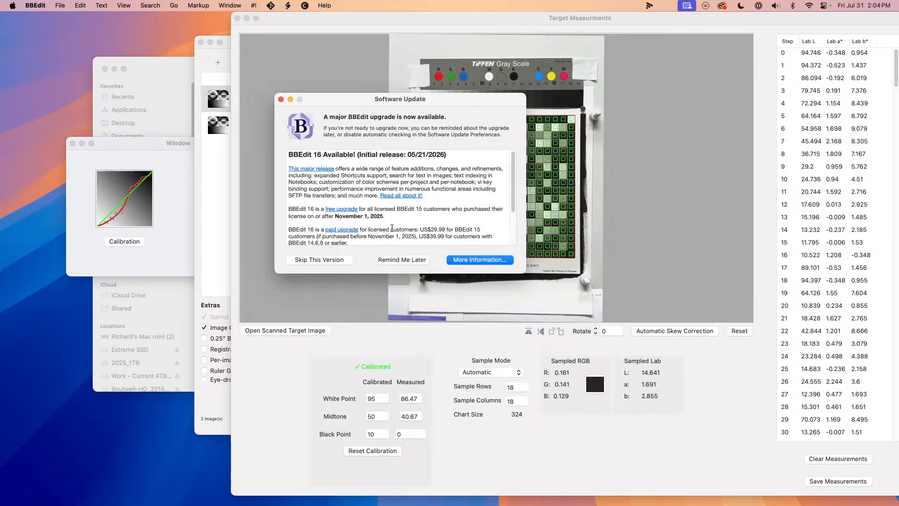
left_click(317, 261)
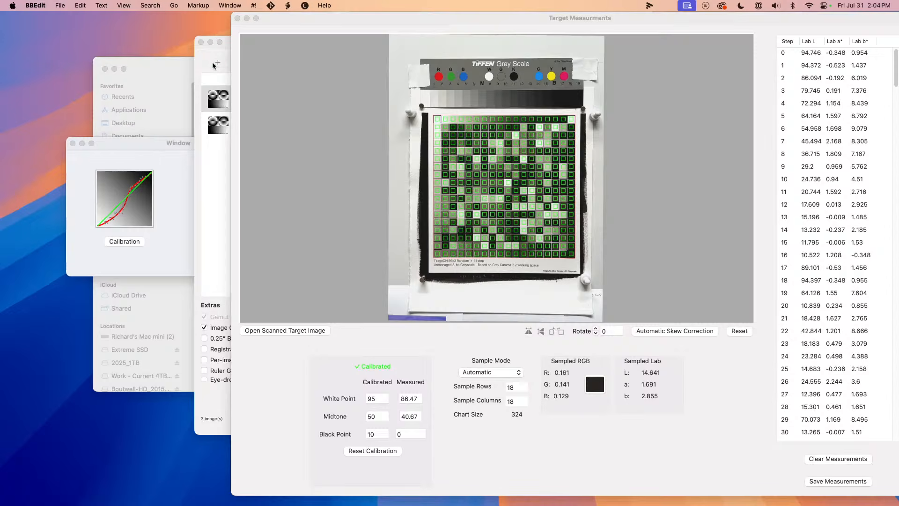
Step: Switch back to TirageDN and open a Digital Negative Viewer window and a new untitled linearization document
left_click(178, 86)
key("super+Tab")
key("super+Tab")
key("super+Tab")
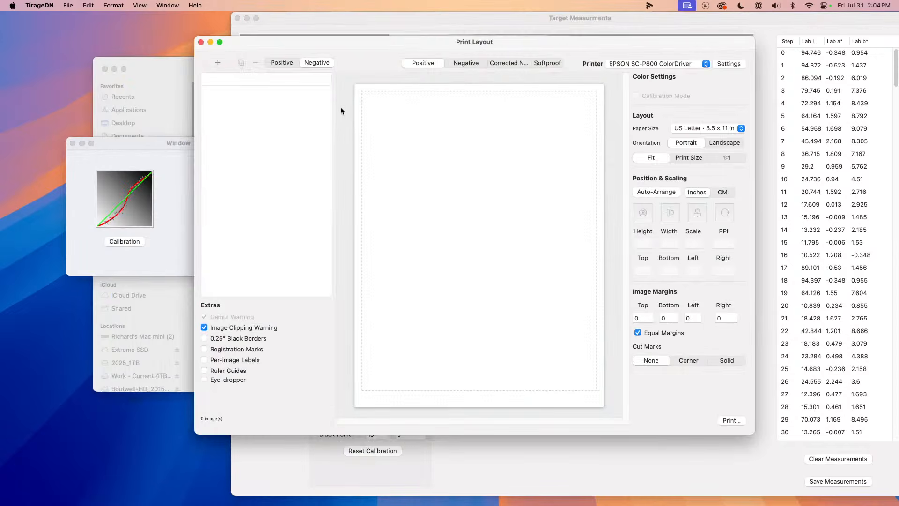
key("super+shift+n")
key("super+n")
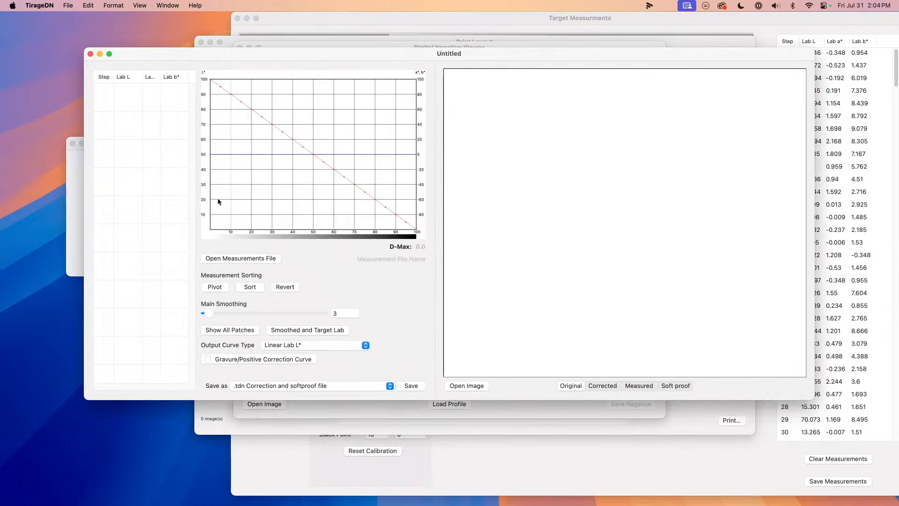
Step: Browse the profiles folder for a measurements file without loading one, and close the untitled document to uncover the Digital Negative Viewer
left_click(234, 258)
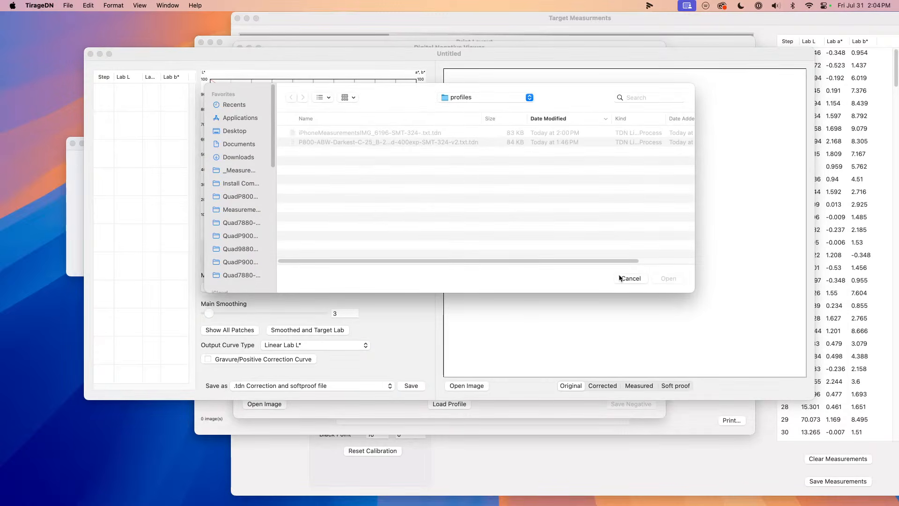
left_click(630, 278)
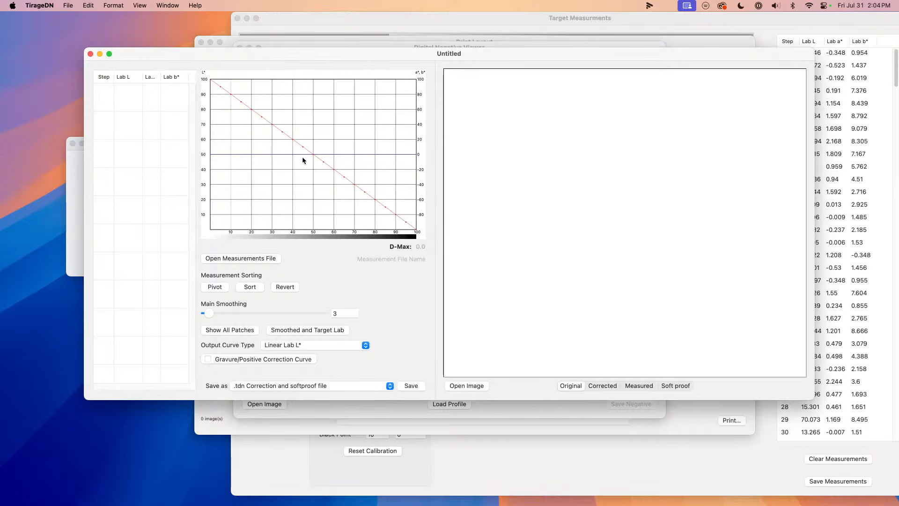
left_click_drag(357, 62, 374, 103)
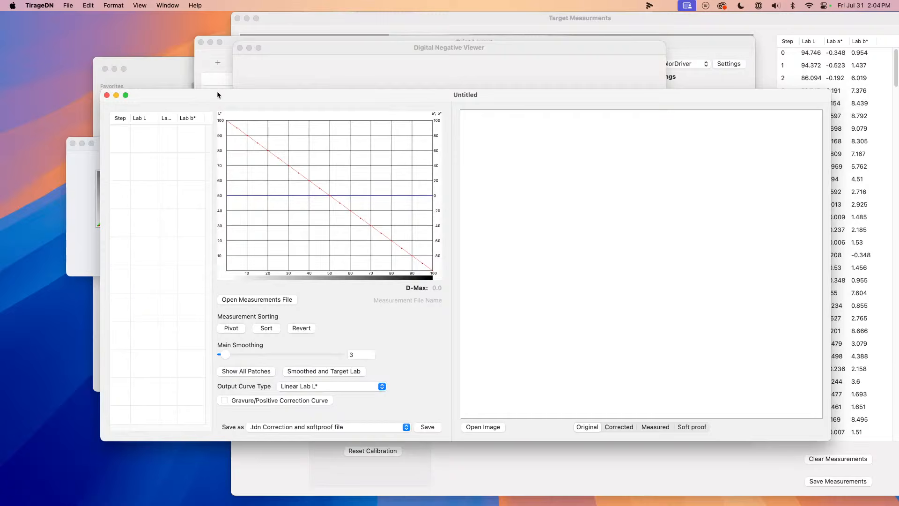
left_click(107, 95)
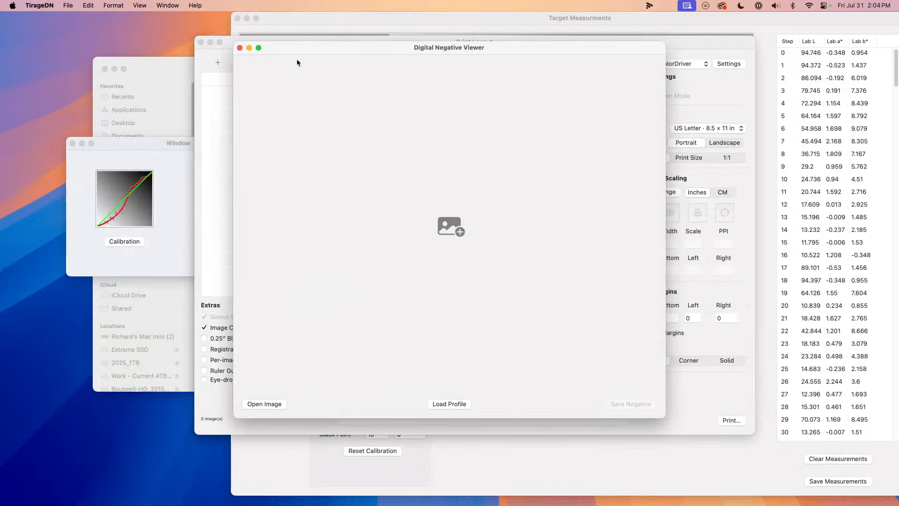
left_click_drag(286, 48, 299, 57)
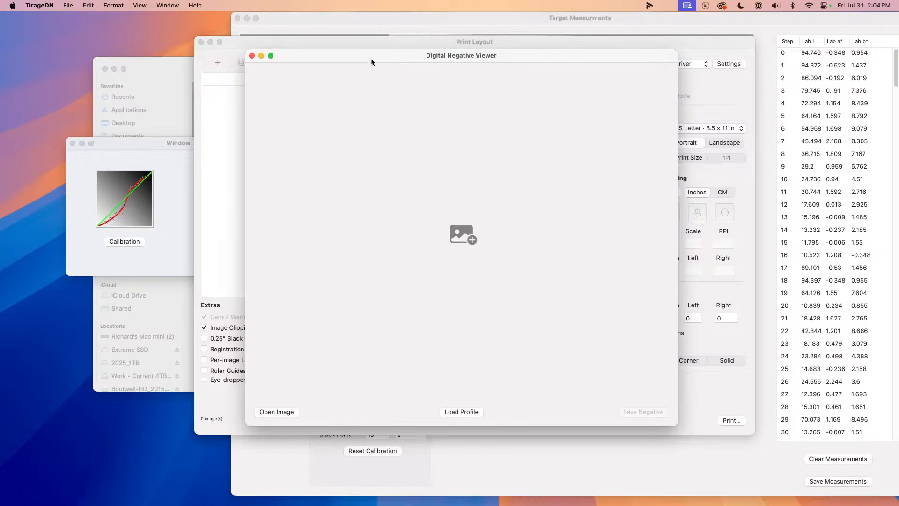
Step: Browse the recent locations, Documents and Desktop for an image to open in the Digital Negative Viewer
mouse_move(372, 60)
left_mouse_down()
mouse_move(392, 54)
mouse_move(381, 57)
left_mouse_up()
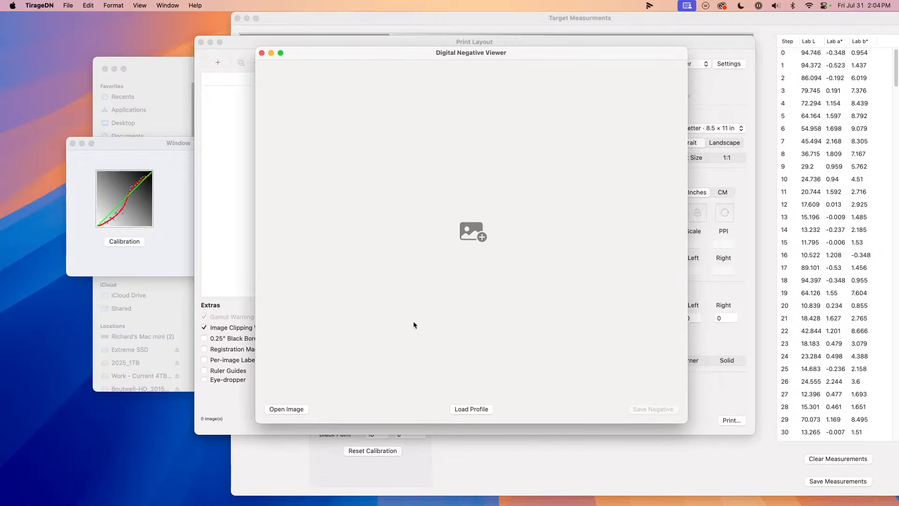
left_click(286, 408)
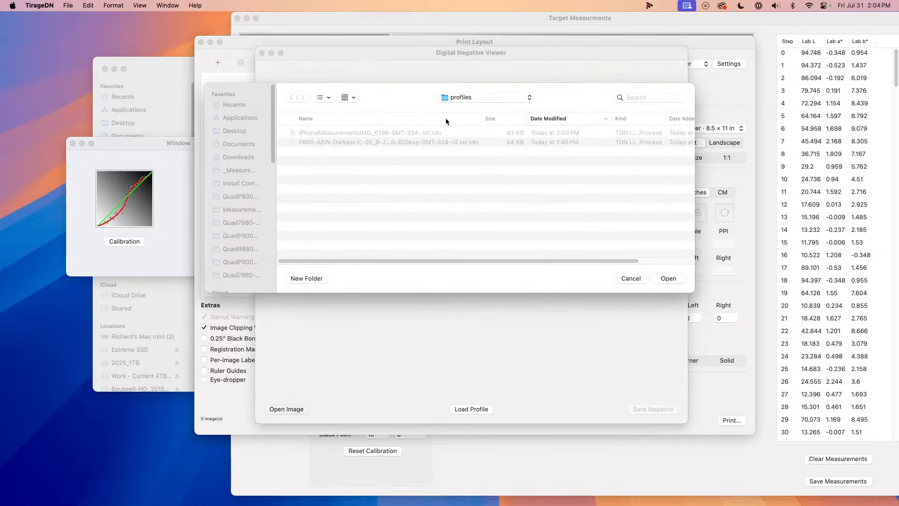
left_click(489, 97)
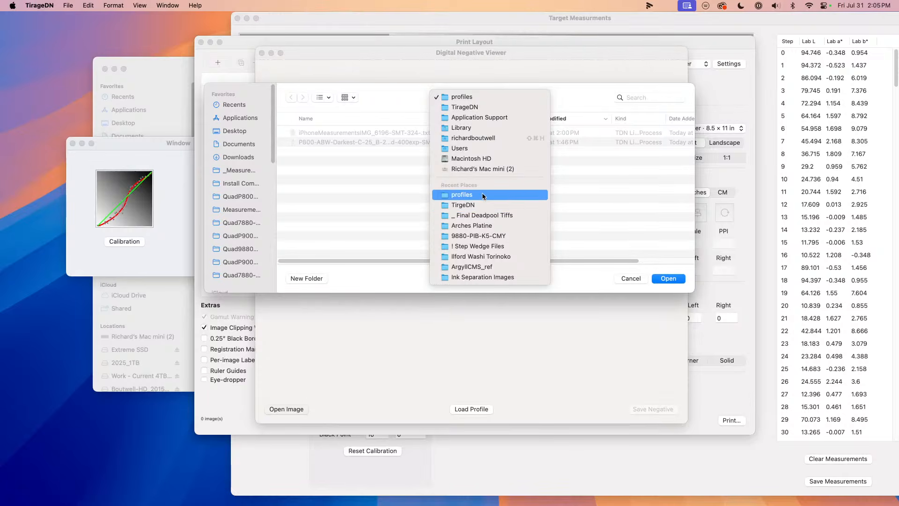
left_click(68, 5)
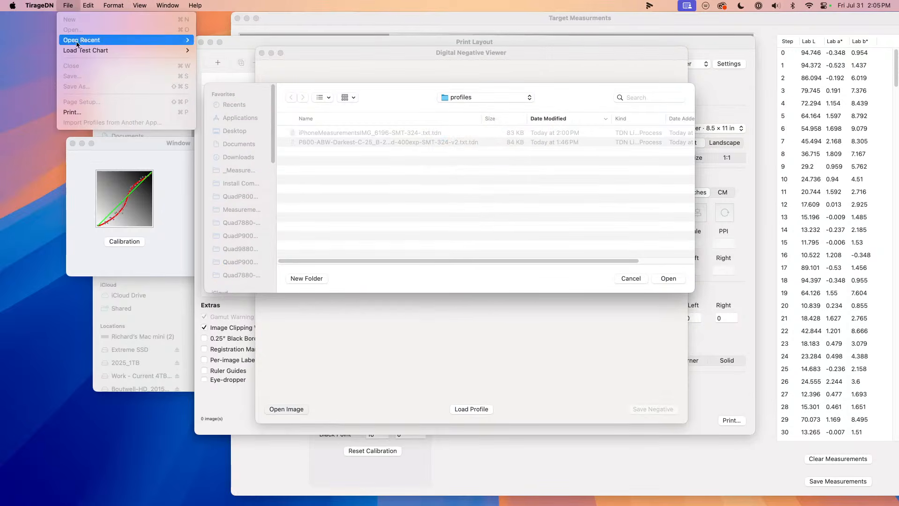
mouse_move(79, 49)
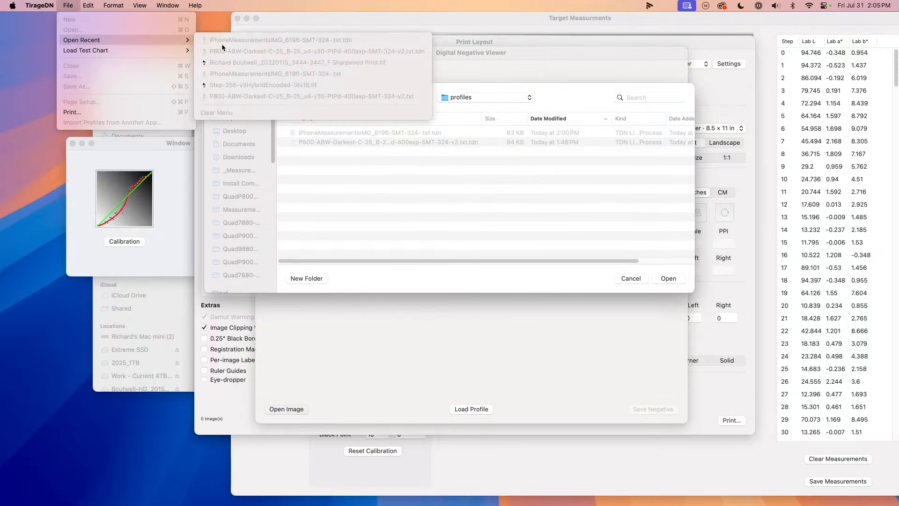
left_click(582, 243)
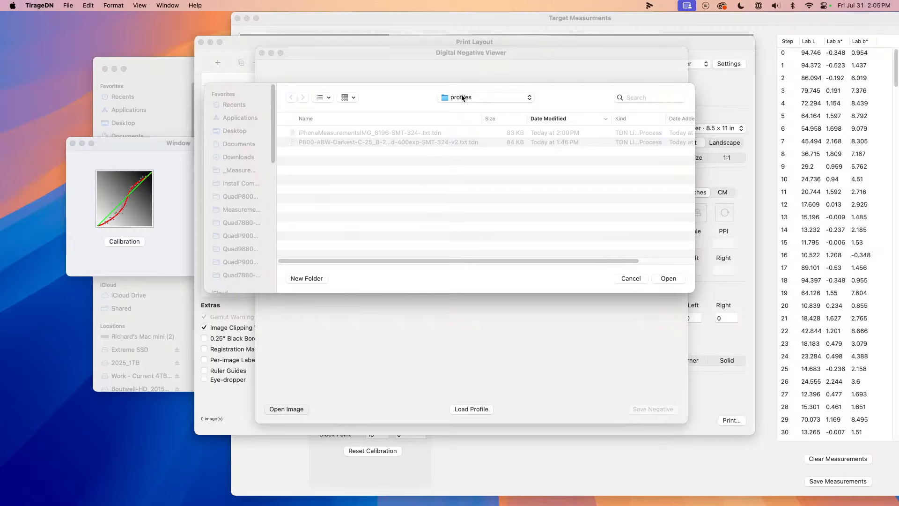
left_click(240, 144)
left_click(243, 131)
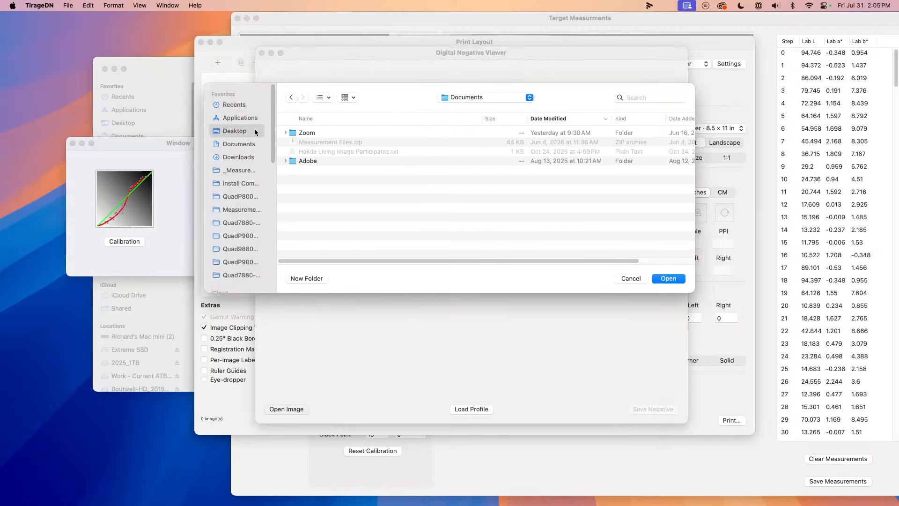
scroll(351, 206, "down", 15)
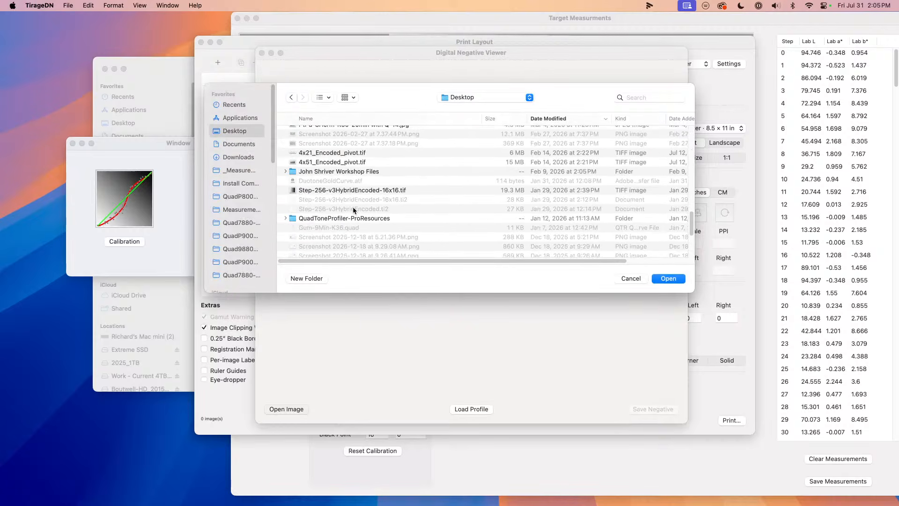
left_click(344, 162)
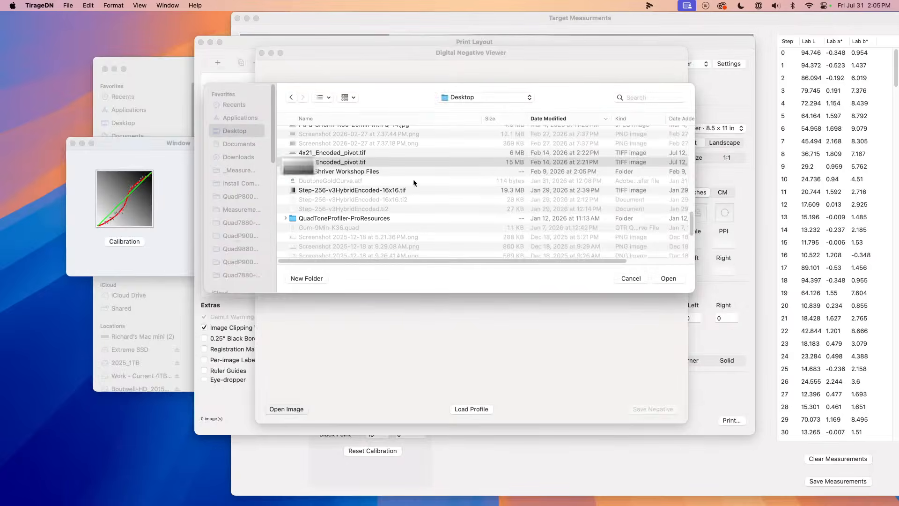
scroll(349, 196, "down", 5)
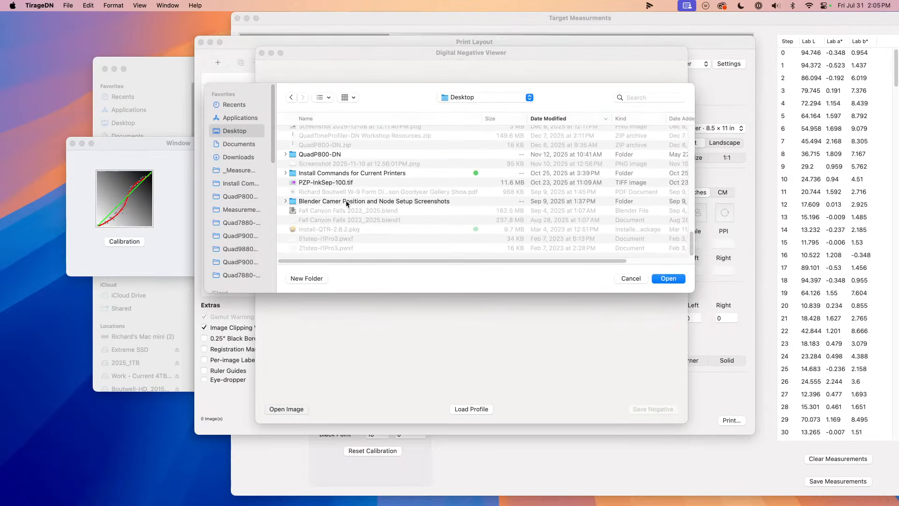
scroll(347, 203, "up", 5)
scroll(246, 234, "down", 5)
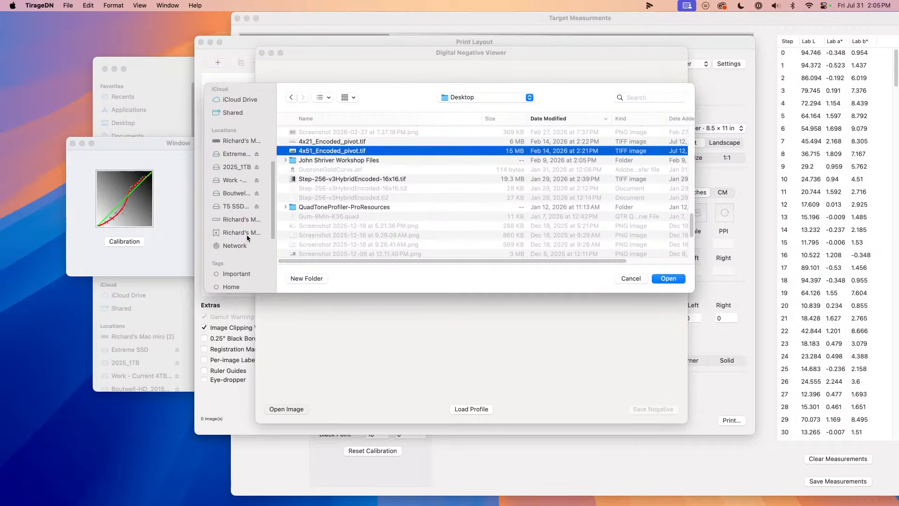
Step: Preview IMG_8635.jpg and IMG_8634.TIF on the Work - Current 4TB drive and open IMG_8635.jpg in the viewer
left_click(235, 180)
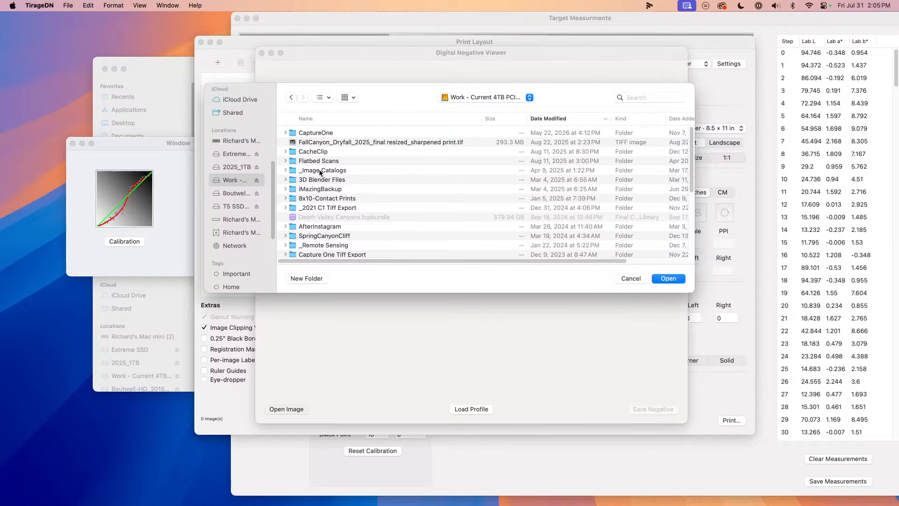
scroll(335, 193, "down", 5)
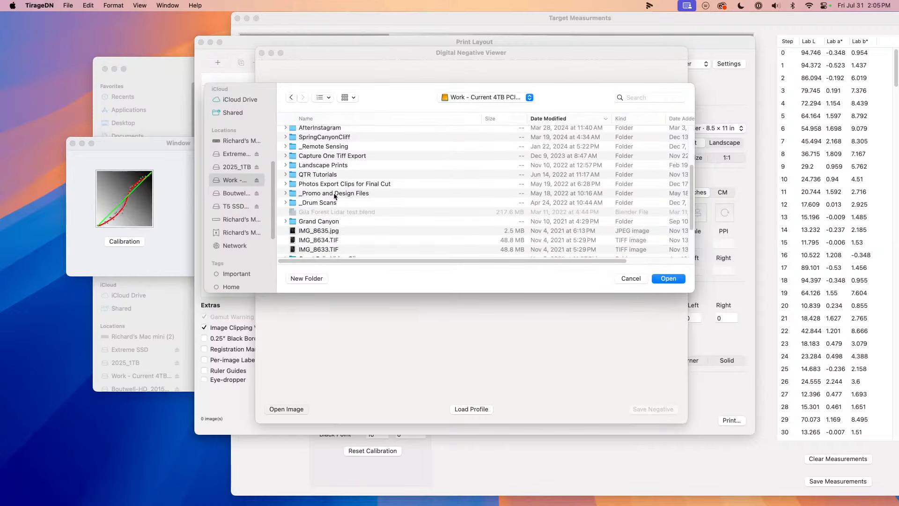
left_click(325, 231)
key("space")
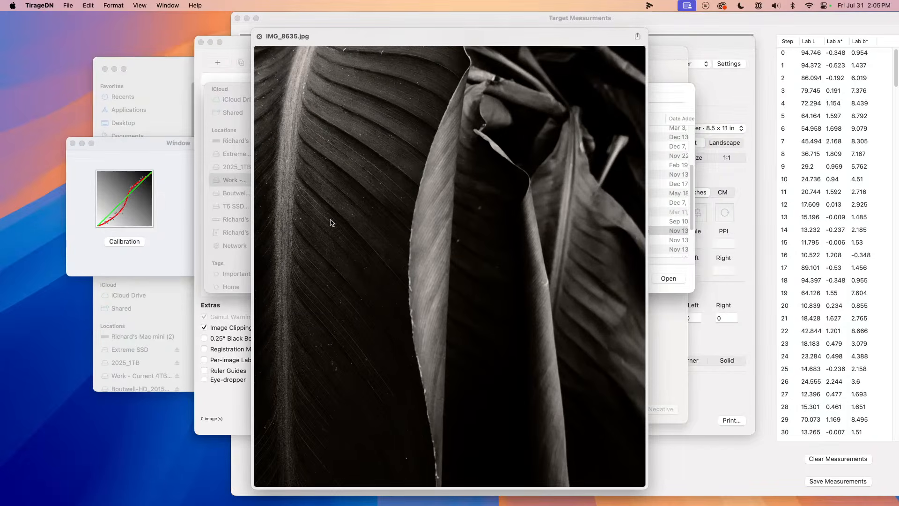
key("space")
left_click(394, 242)
key("space")
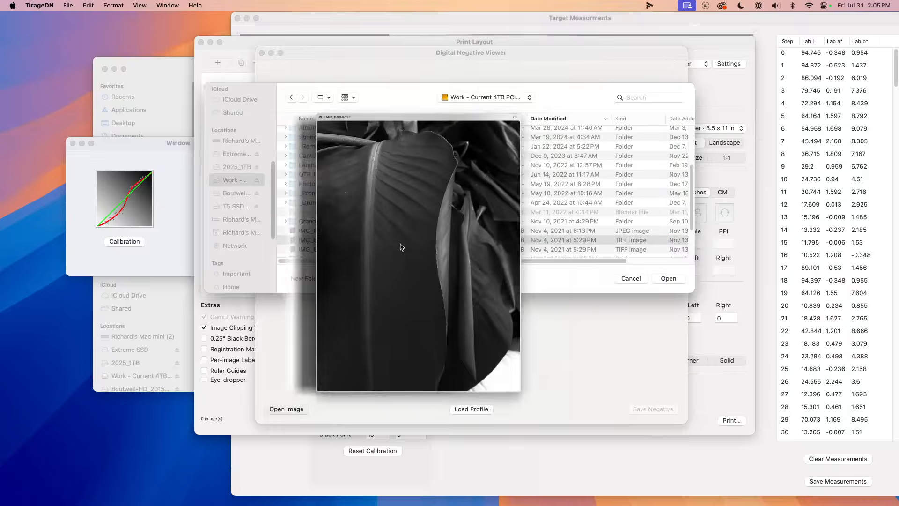
key("space")
left_click(318, 232)
key("space")
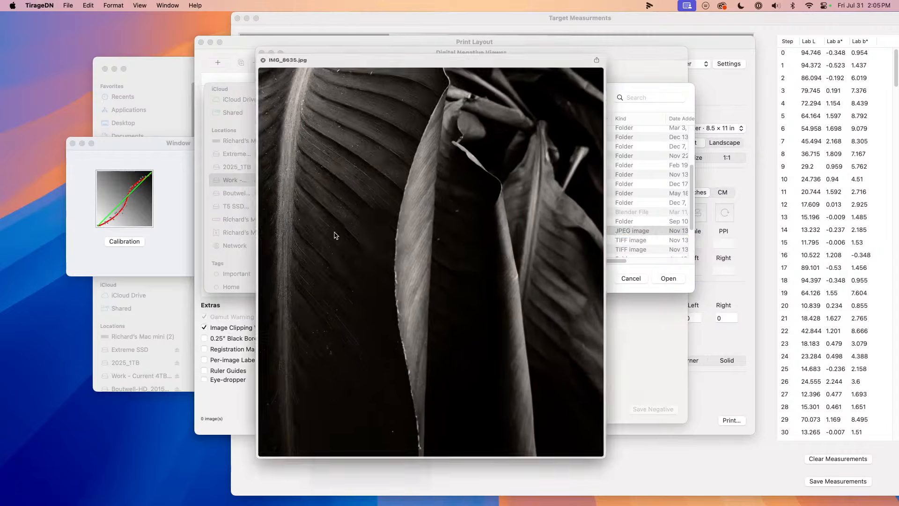
key("space")
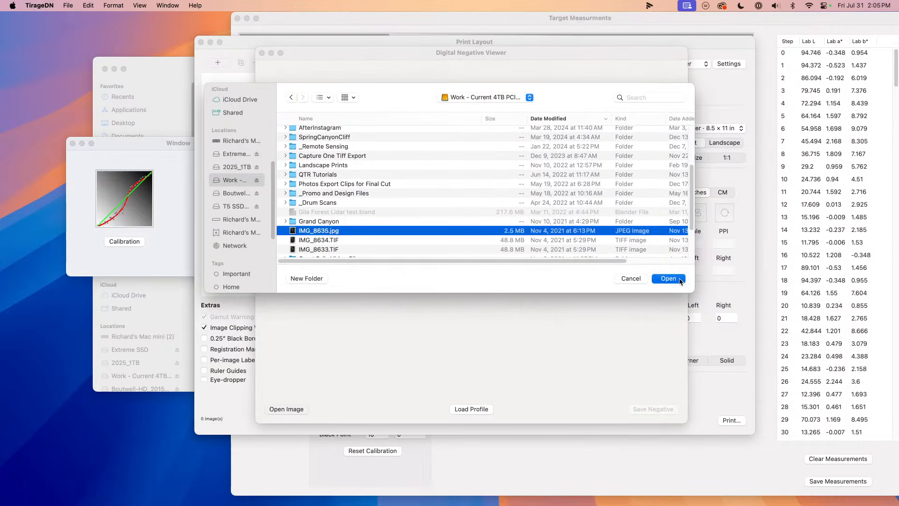
left_click(669, 279)
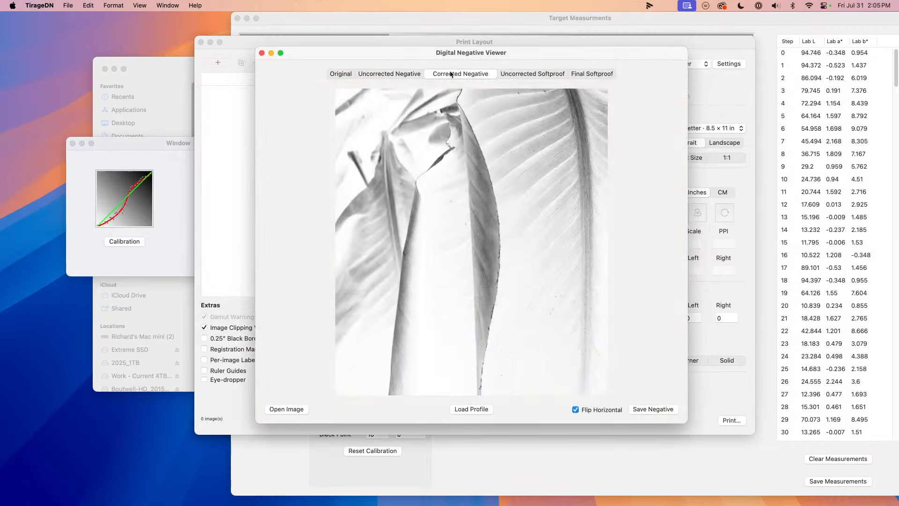
Step: Show the corrected negative and load the iPhoneMeasurementsIMG_6196-SMT-324-.txt.tdn profile from the profiles folder
left_click(394, 76)
left_click(448, 76)
left_click(454, 409)
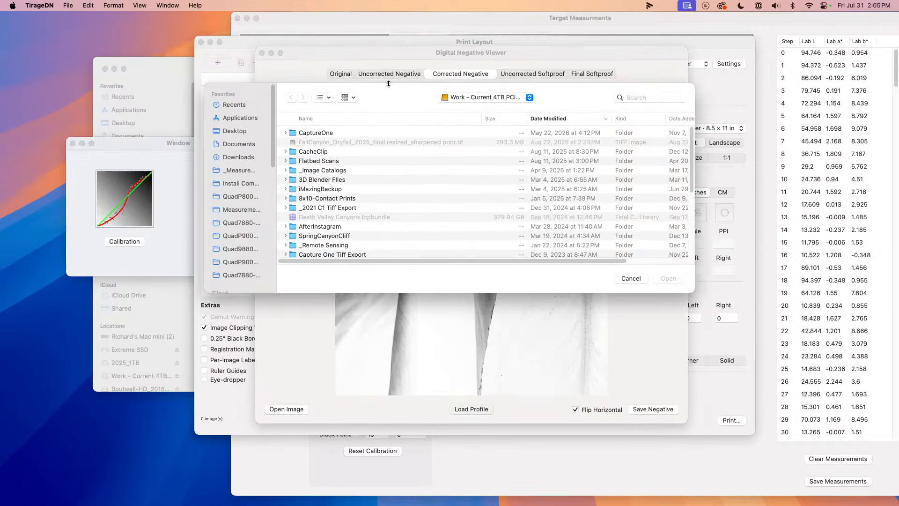
left_click(491, 98)
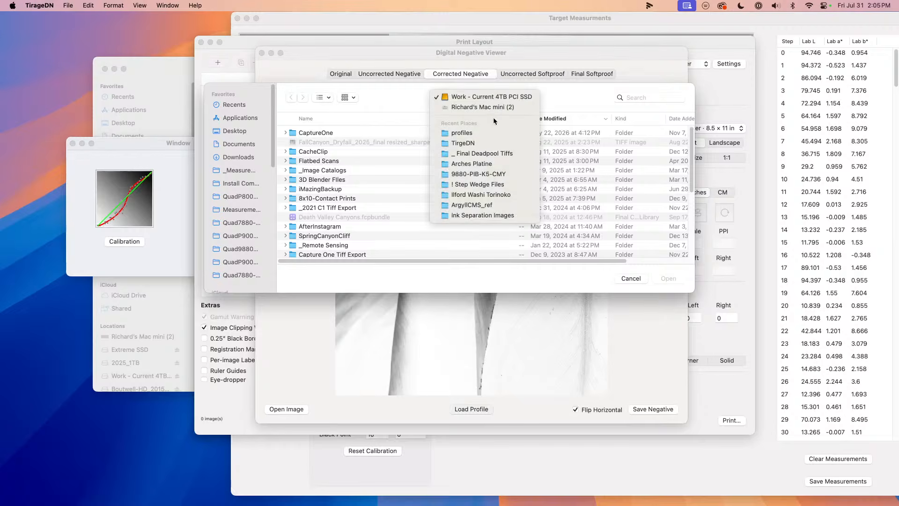
left_click(493, 134)
left_click(452, 133)
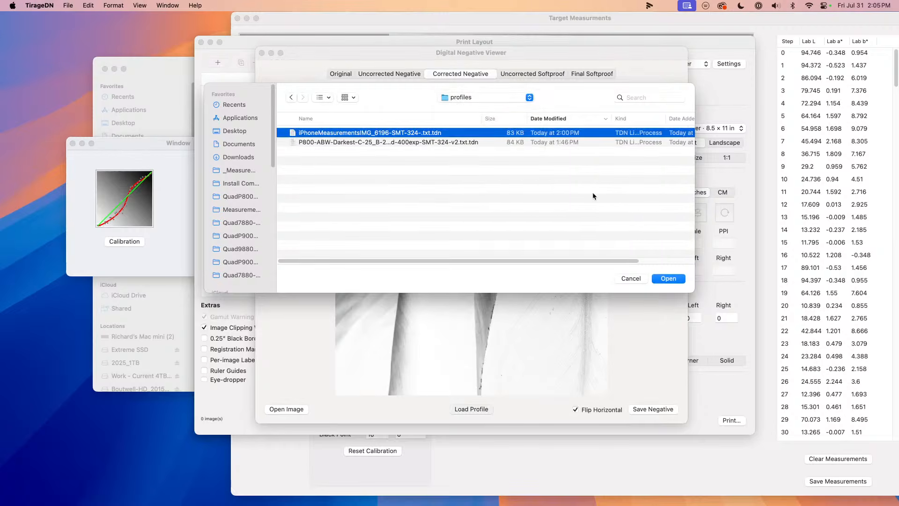
left_click(668, 278)
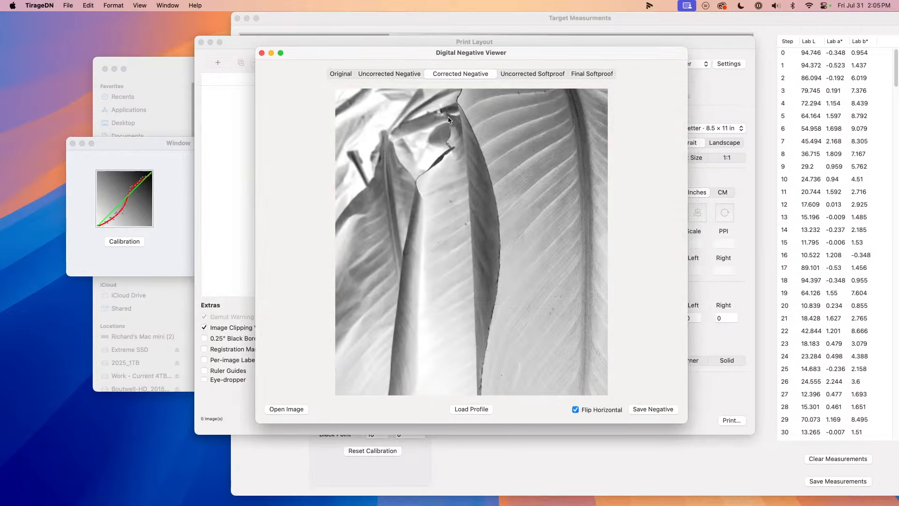
Step: Compare the uncorrected and corrected negatives and both soft proofs, and return to the corrected negative
left_click(406, 75)
left_click(440, 75)
left_click(533, 75)
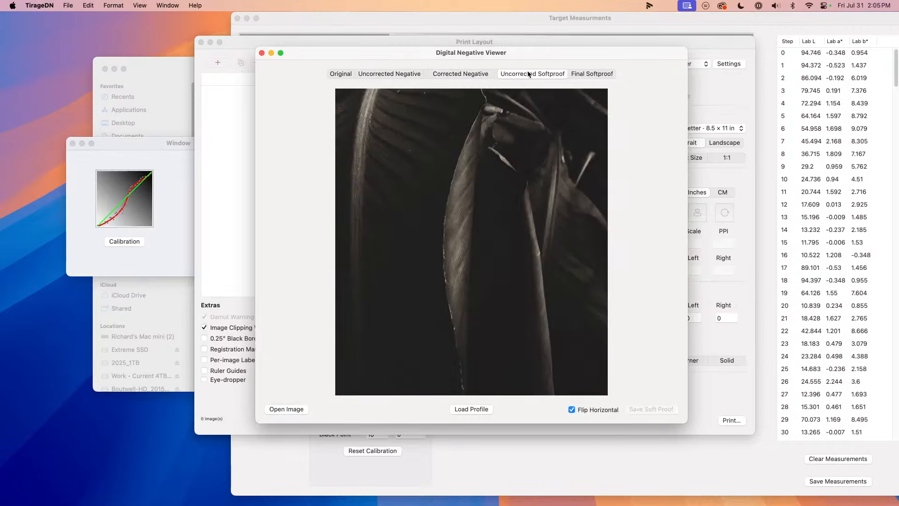
left_click(598, 74)
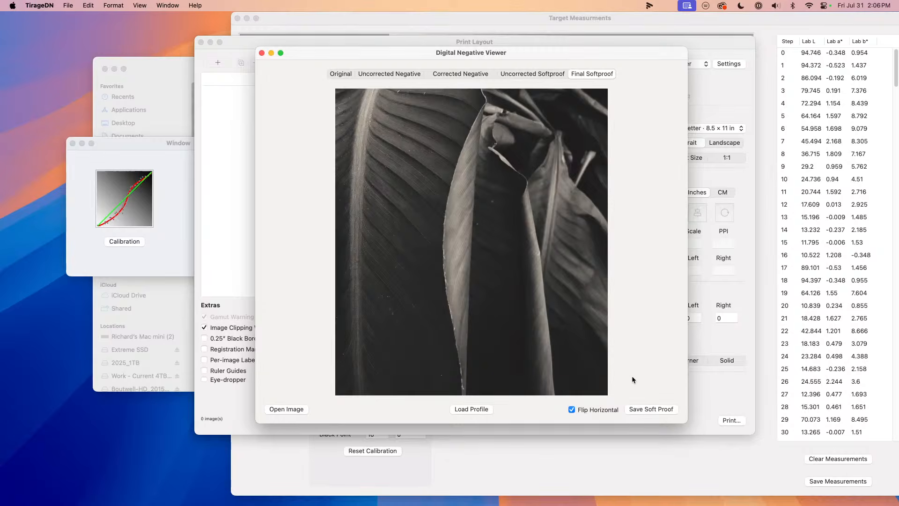
left_click(586, 411)
left_click(479, 73)
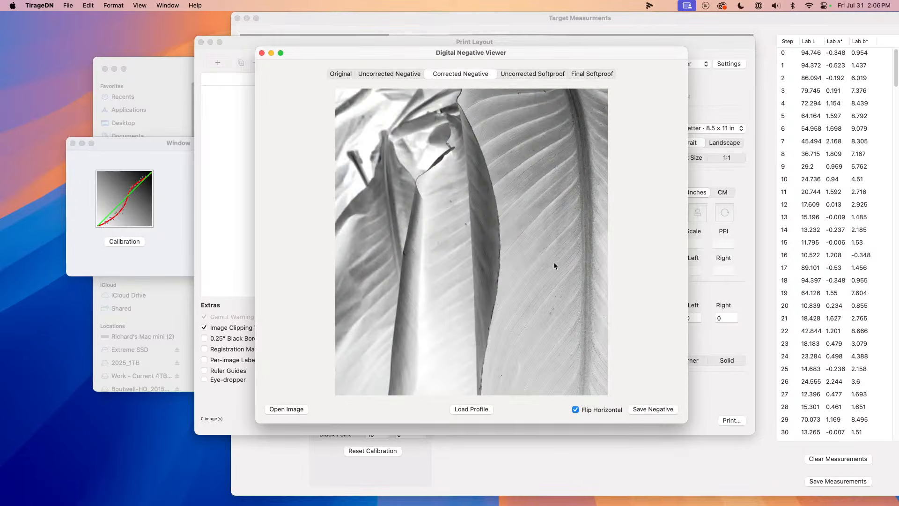
Step: Review the file formats offered for saving the corrected negative, and leave without saving
left_click(640, 410)
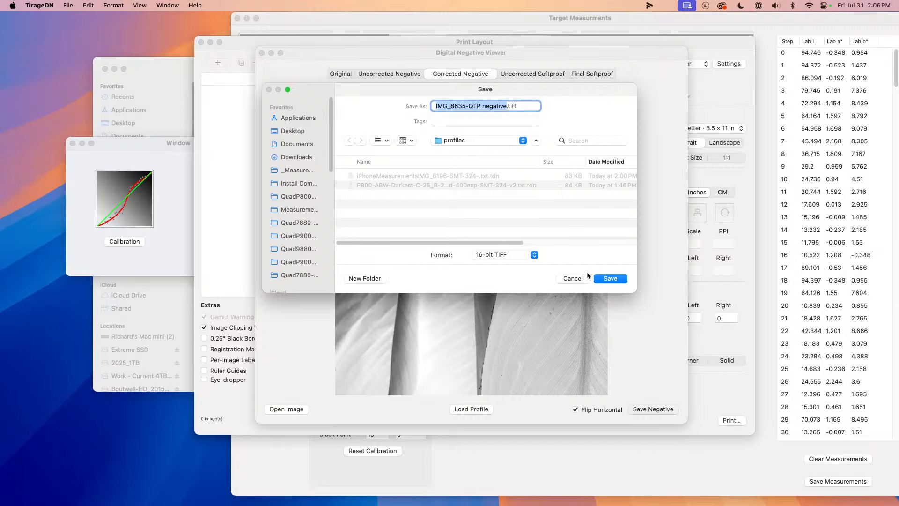
left_click(533, 255)
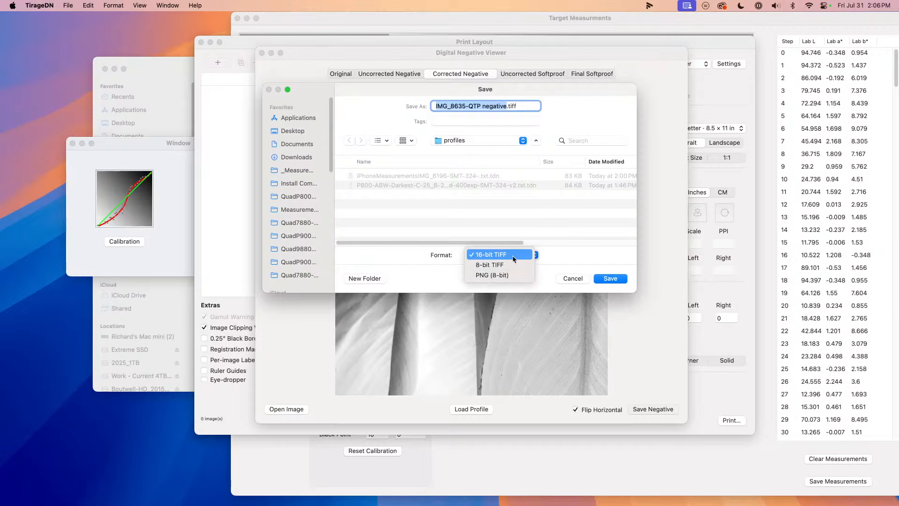
left_click(577, 257)
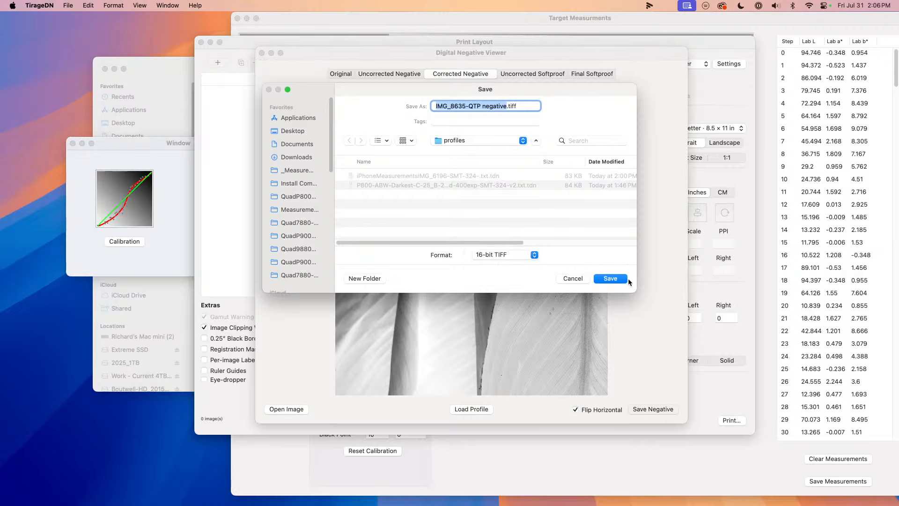
left_click(572, 280)
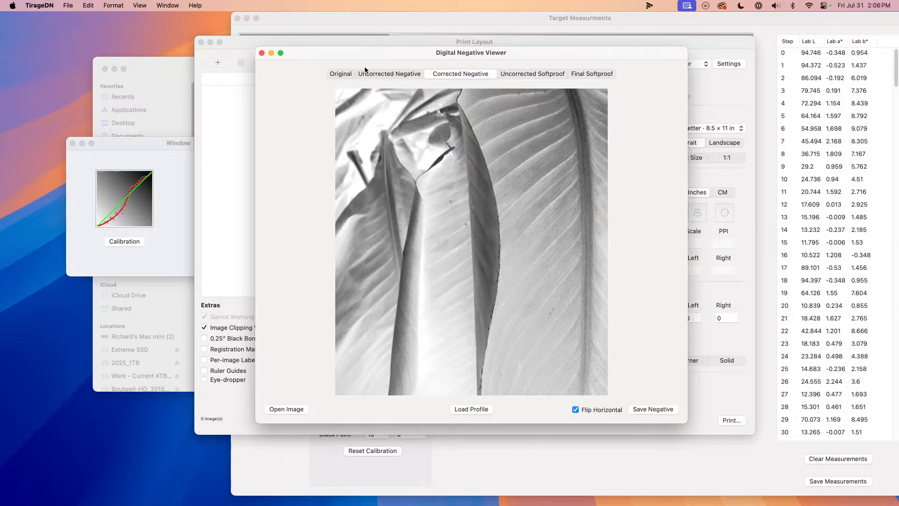
Step: Move the viewer aside, open an untitled linearization document and try to set its output curve type to Spot Color Tone Value Correction
left_click_drag(338, 55, 530, 63)
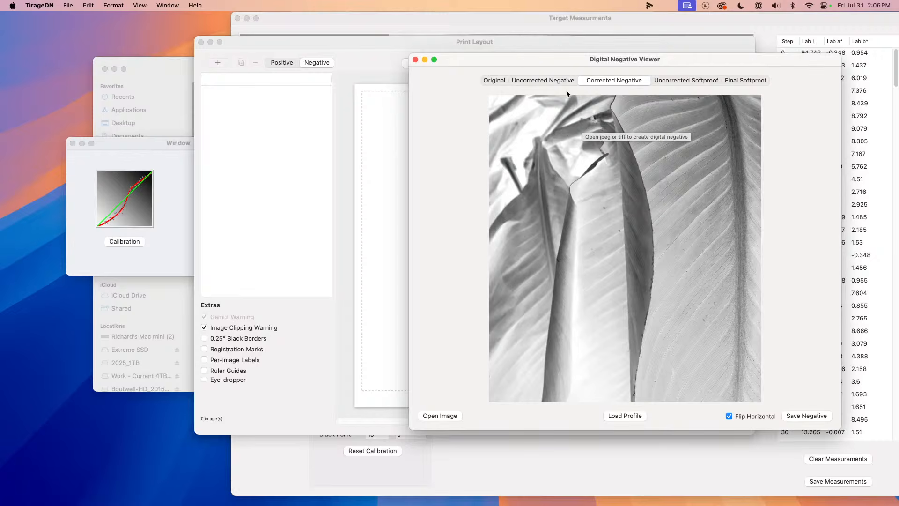
left_click_drag(499, 59, 499, 57)
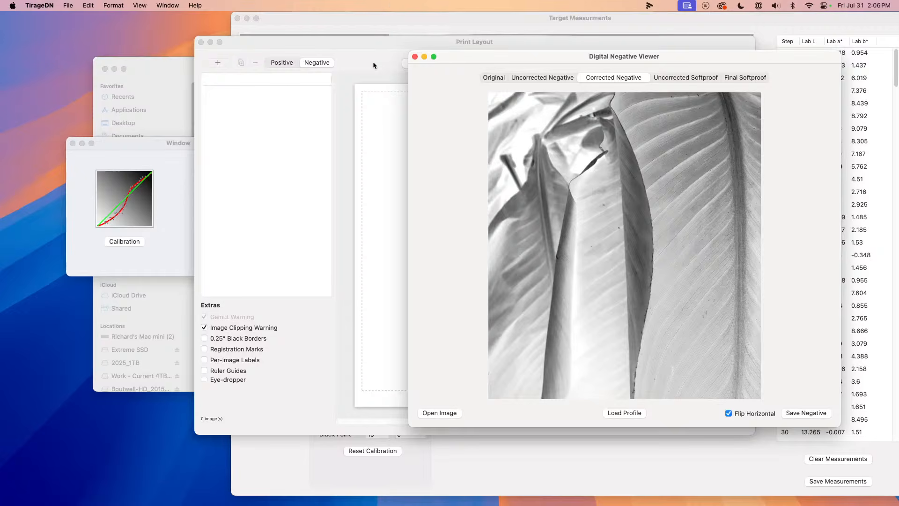
key("super+Tab")
left_click(128, 182)
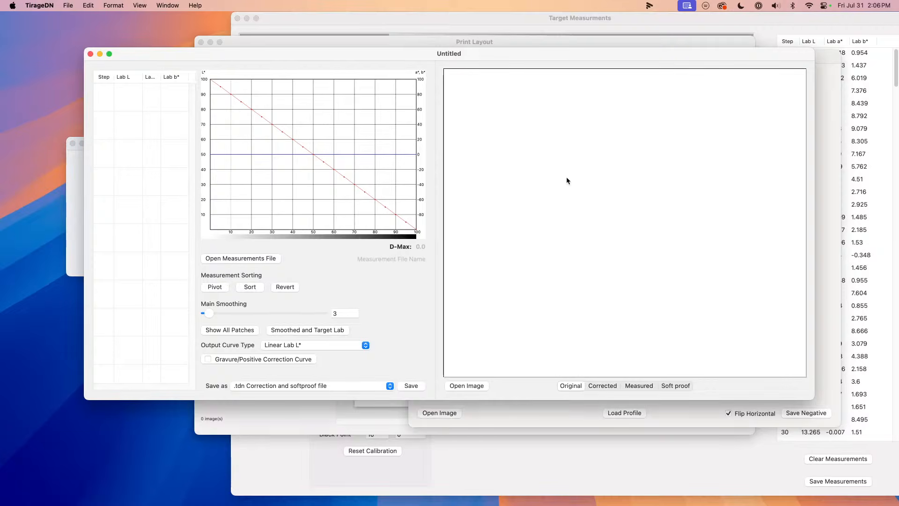
left_click(303, 348)
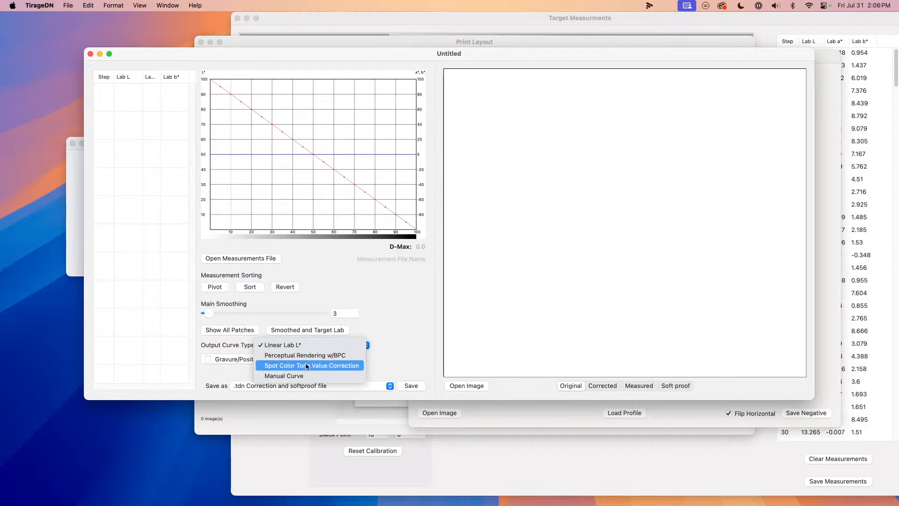
left_click(307, 366)
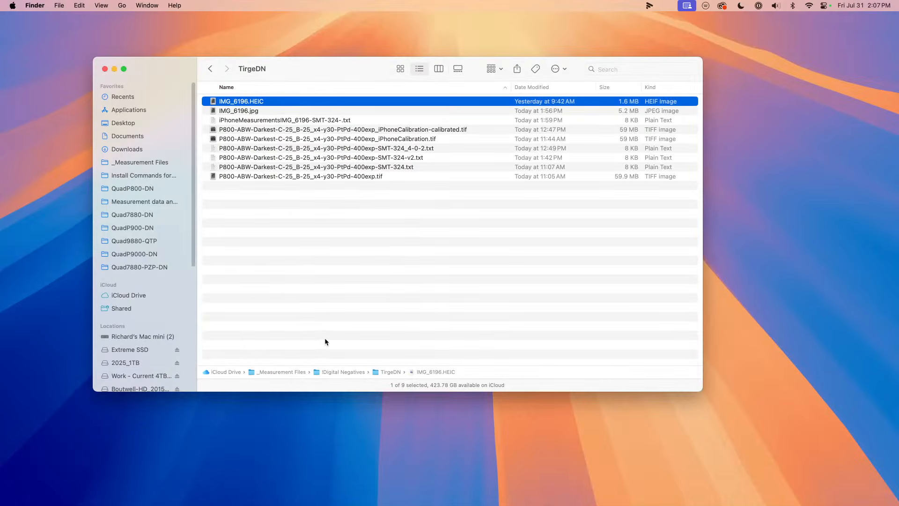
mouse_move(335, 504)
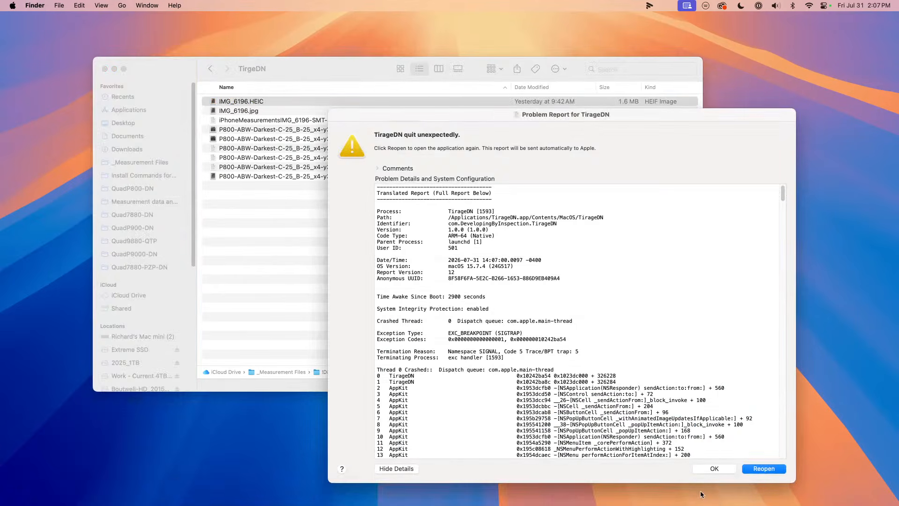
Step: Dismiss the TirageDN problem report, close the TirgeDN folder window and restore the minimized OBS window
left_click(711, 466)
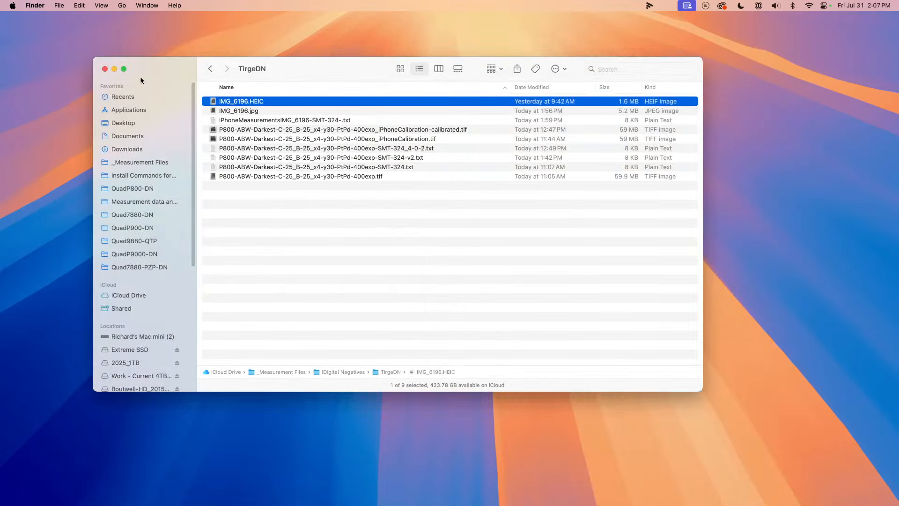
left_click(105, 69)
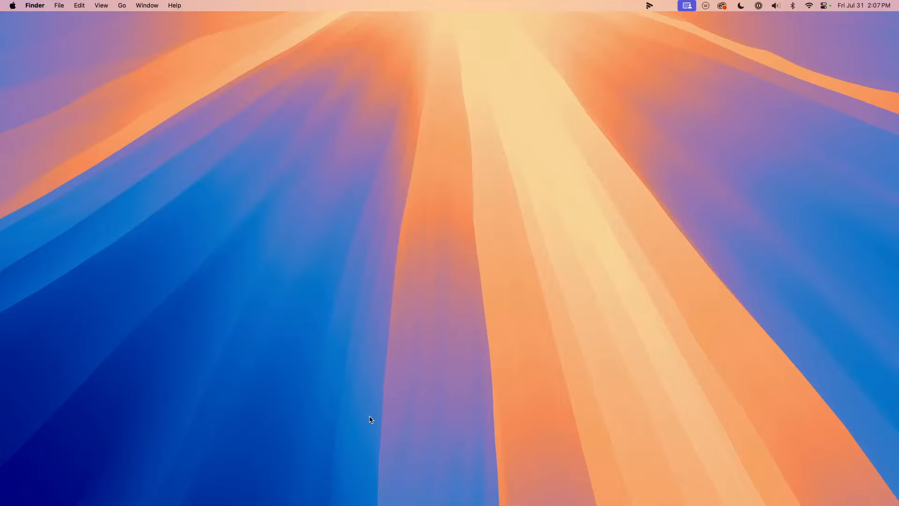
mouse_move(403, 503)
mouse_move(680, 505)
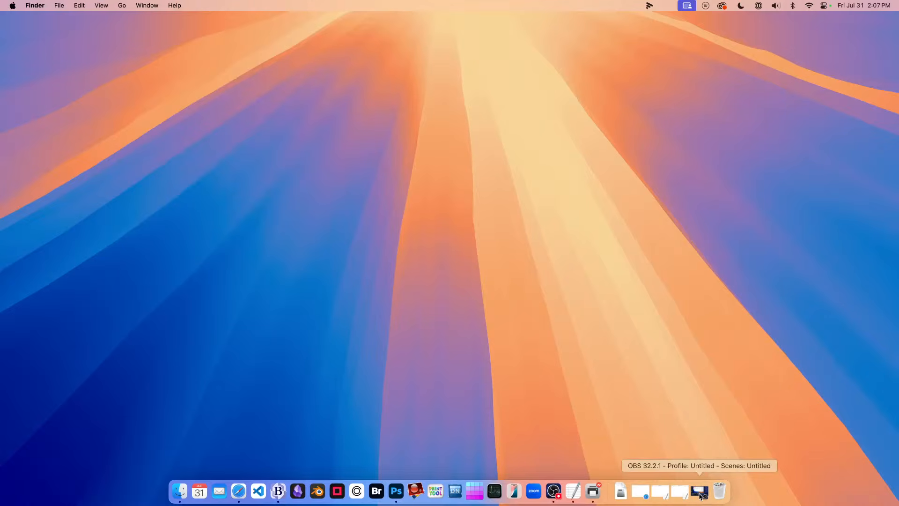
left_click(700, 493)
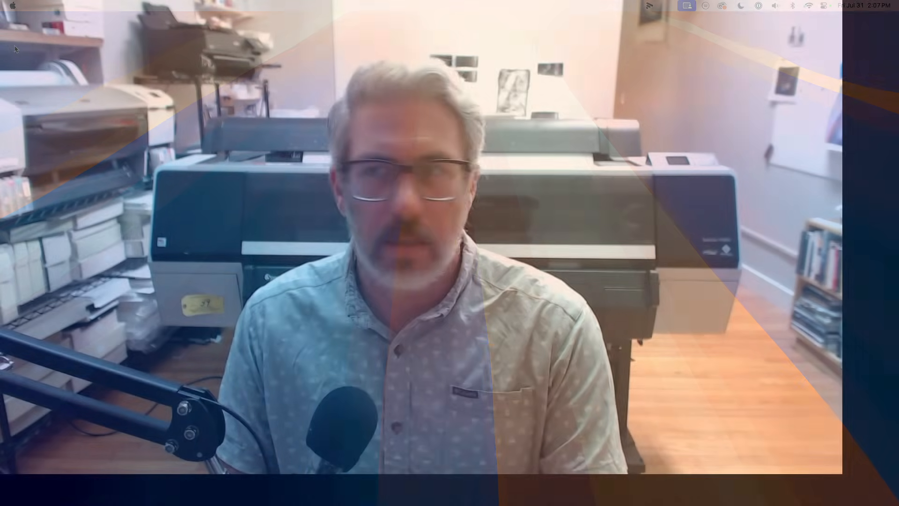
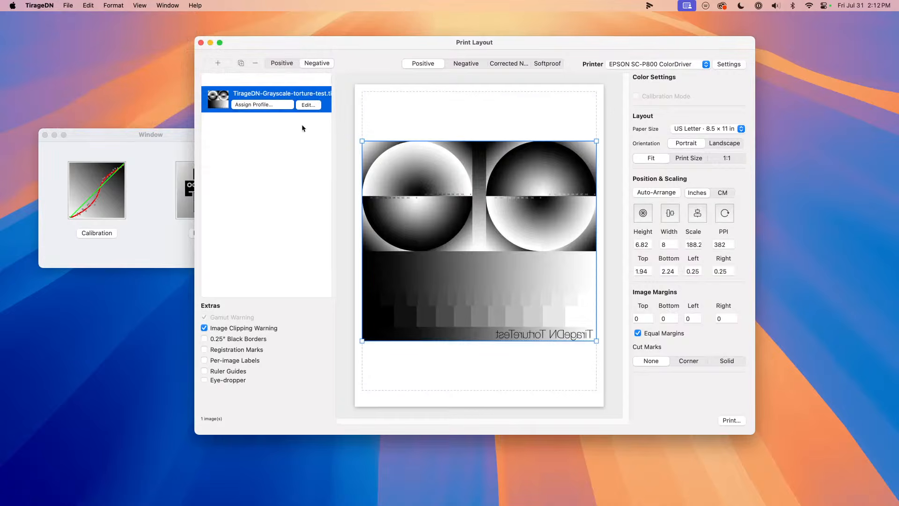
Step: Remove the grayscale torture test image from the print layout and load the 86x3 Random + 51 step test chart
left_click(256, 63)
left_click(68, 6)
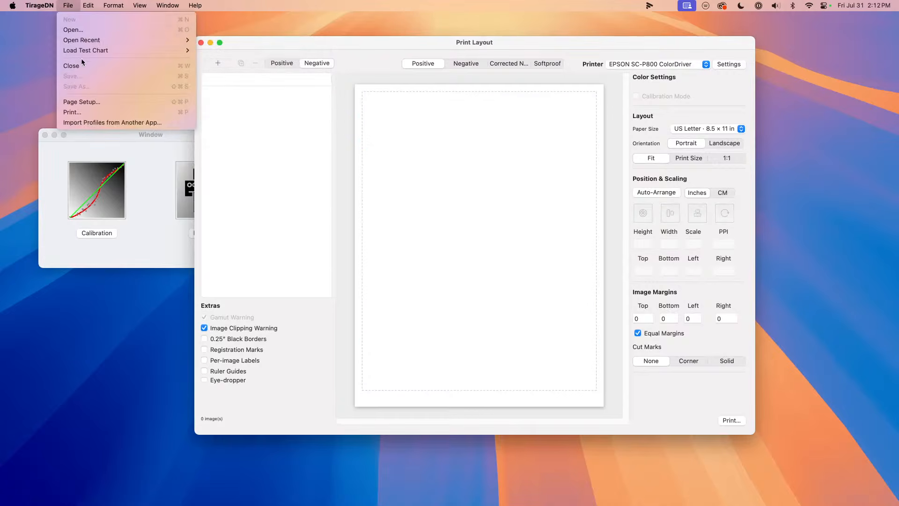
mouse_move(117, 51)
left_click(227, 123)
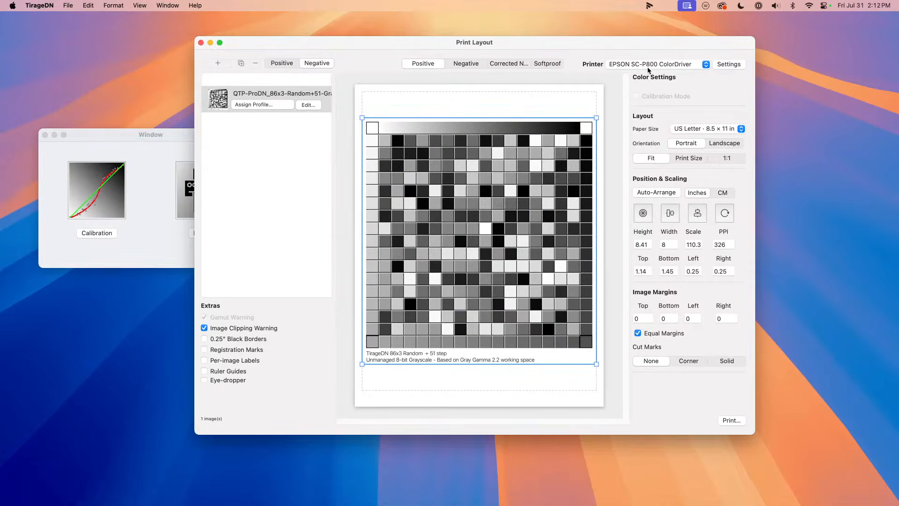
Step: Set the layout's printer to QuadP9000-DN and preview the test chart as a negative
left_click(648, 68)
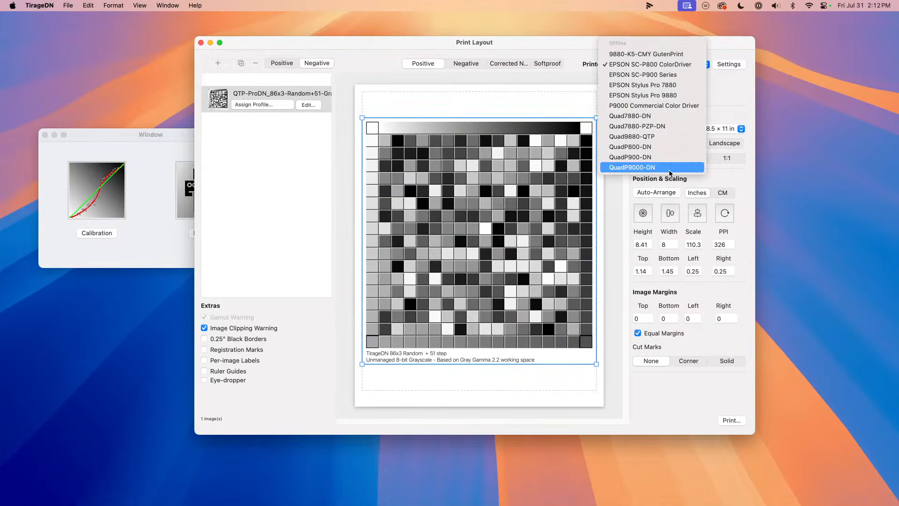
left_click(642, 168)
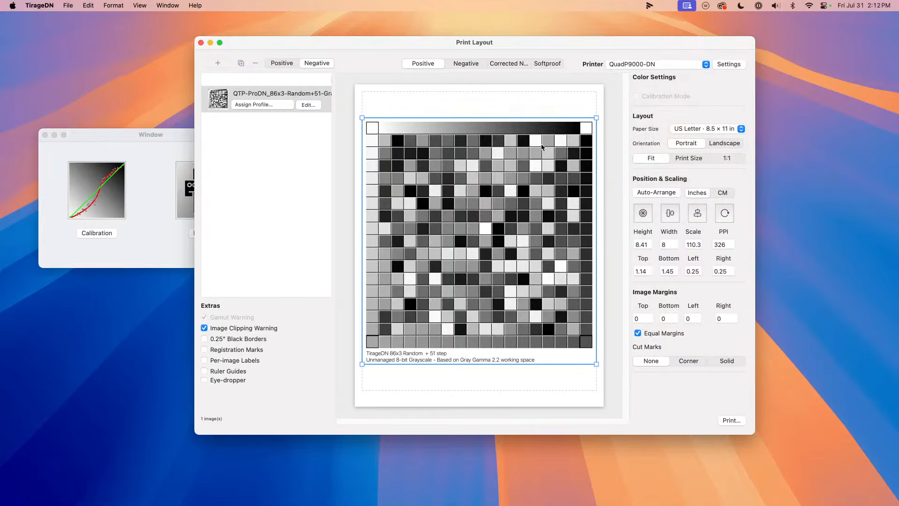
left_click(466, 64)
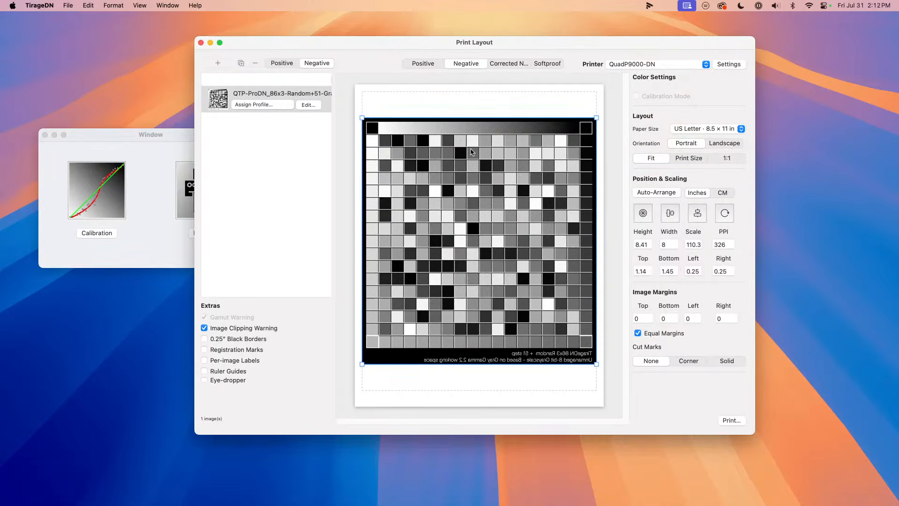
Step: Review the QuadP9000-DN print settings, including the calibration notes, and bring up the QuadToneRIP printer options
left_click(732, 62)
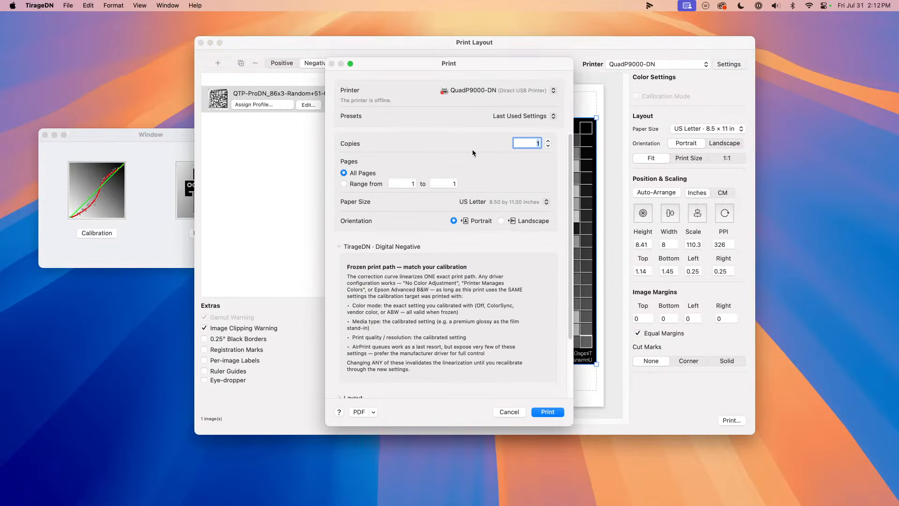
scroll(451, 176, "down", 5)
scroll(448, 182, "up", 5)
scroll(492, 178, "down", 3)
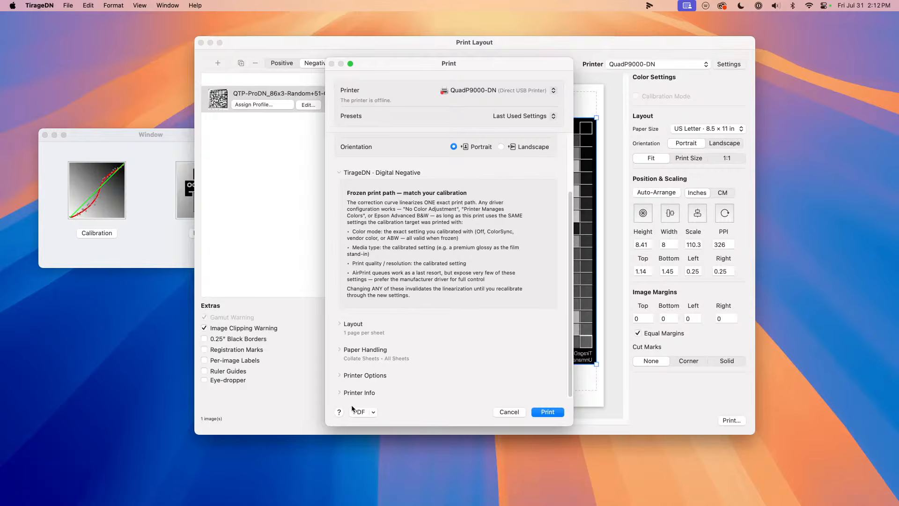
left_click(346, 378)
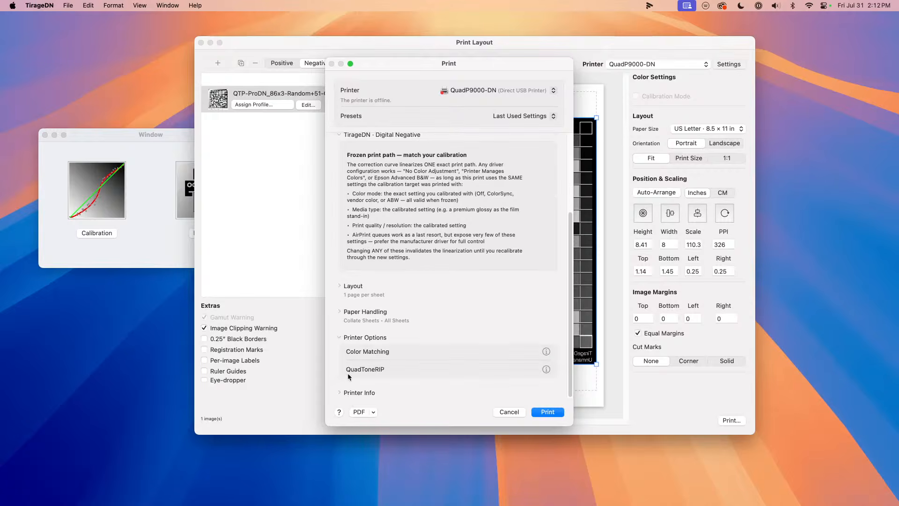
left_click(361, 370)
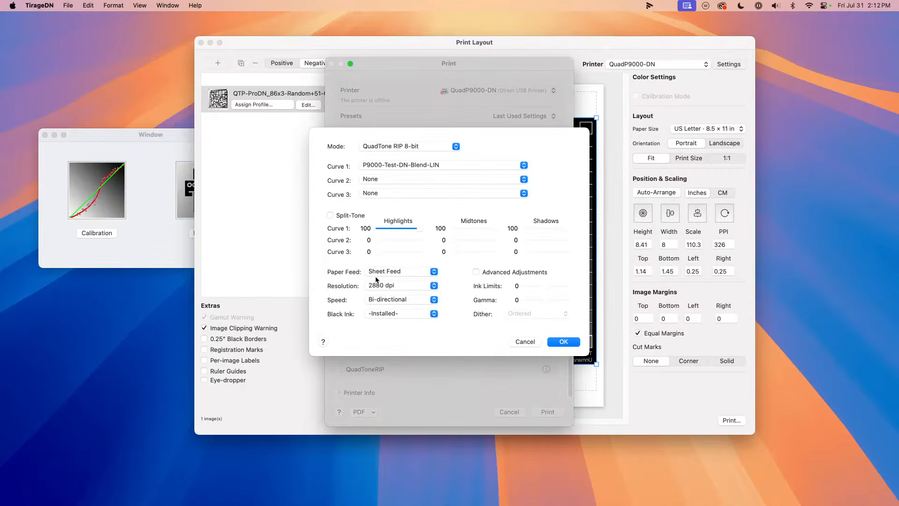
Step: Try QuadTone RIP 16-bit mode with P9000-Test-DN-Blend as Curve 1, and cancel the QuadToneRIP options
left_click(406, 147)
left_click(408, 170)
left_click(408, 167)
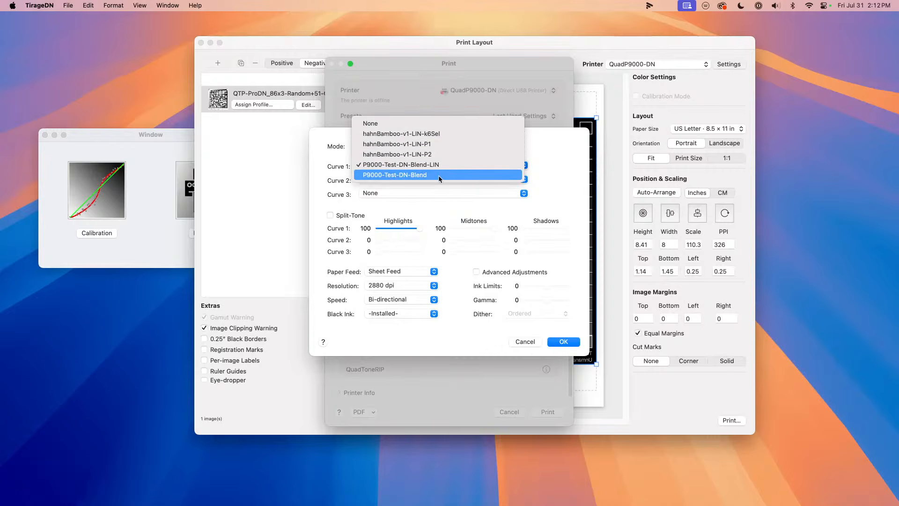
left_click(396, 176)
left_click(406, 167)
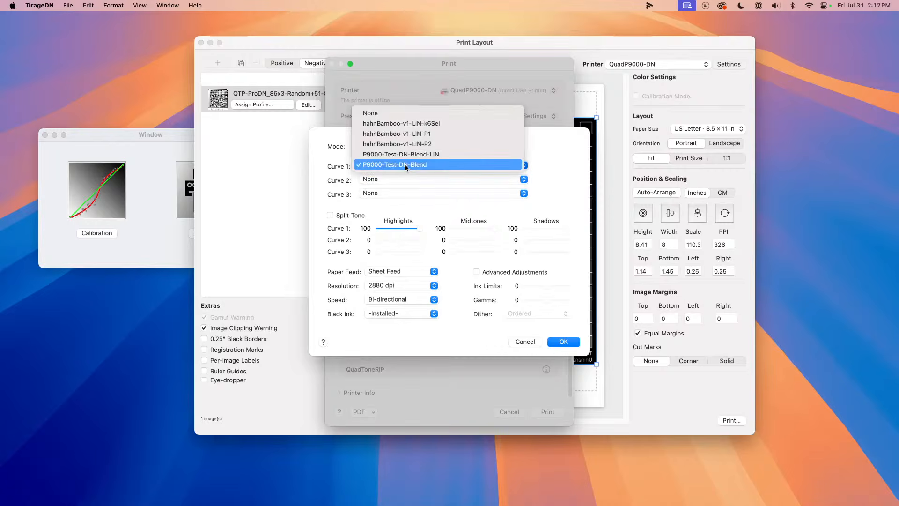
left_click(222, 163)
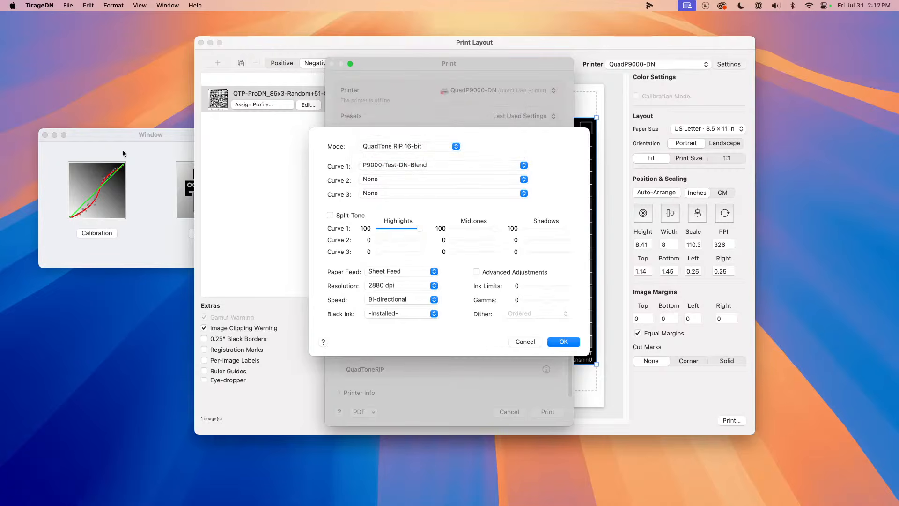
left_click(520, 343)
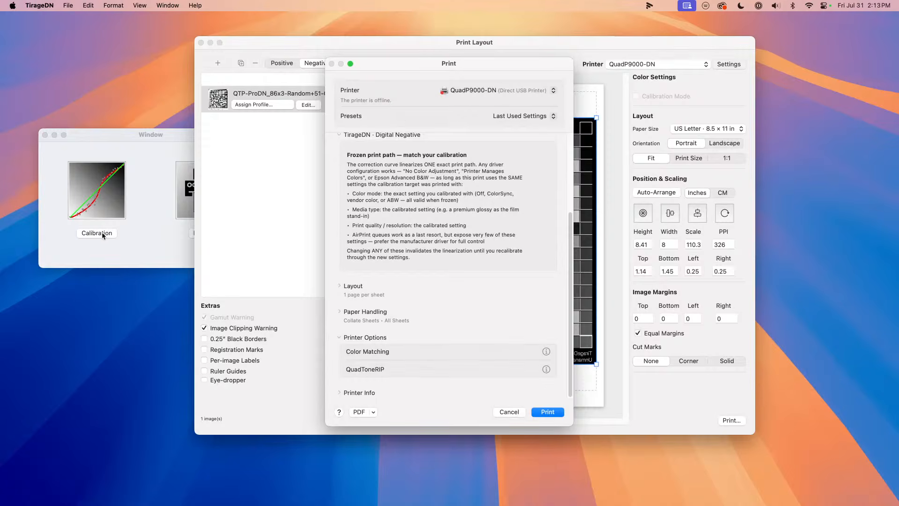
Step: Launch QuadToneProfiler-DN Pro from the Applications folder in Finder and open its Linearization window
key("super+Tab")
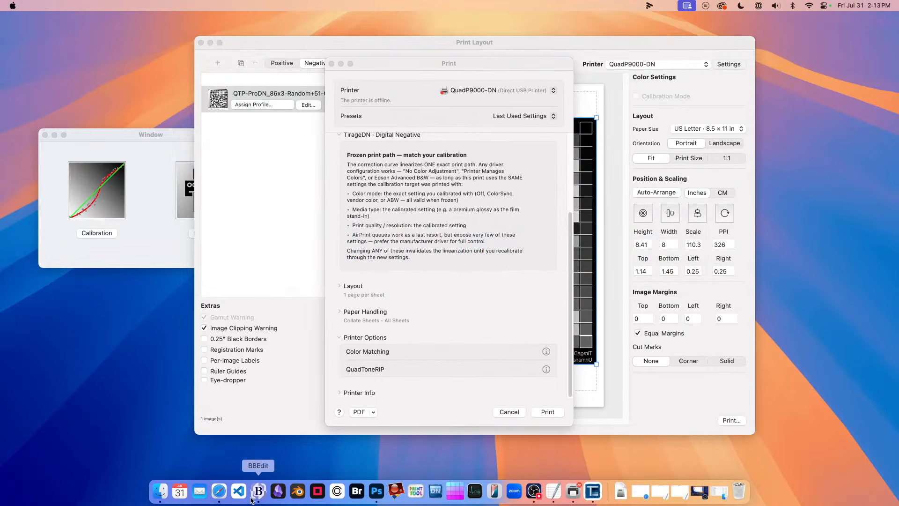
left_click(160, 491)
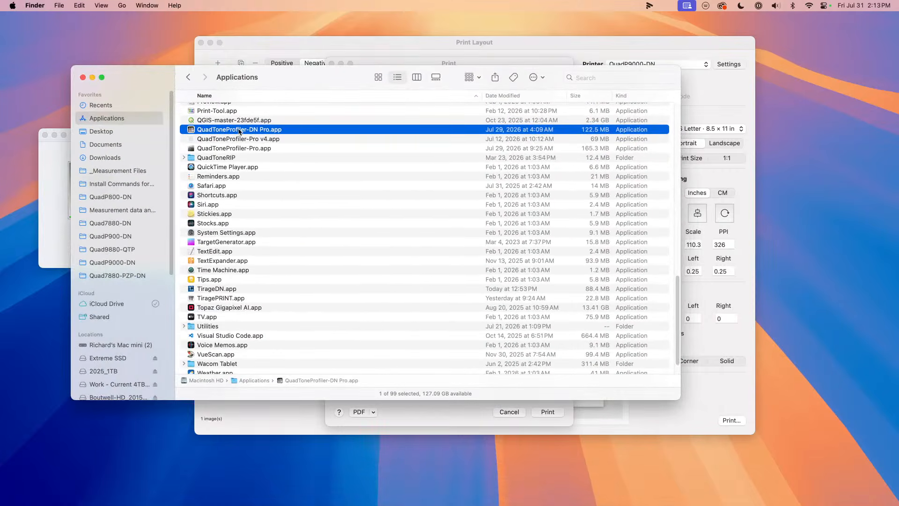
double_click(238, 132)
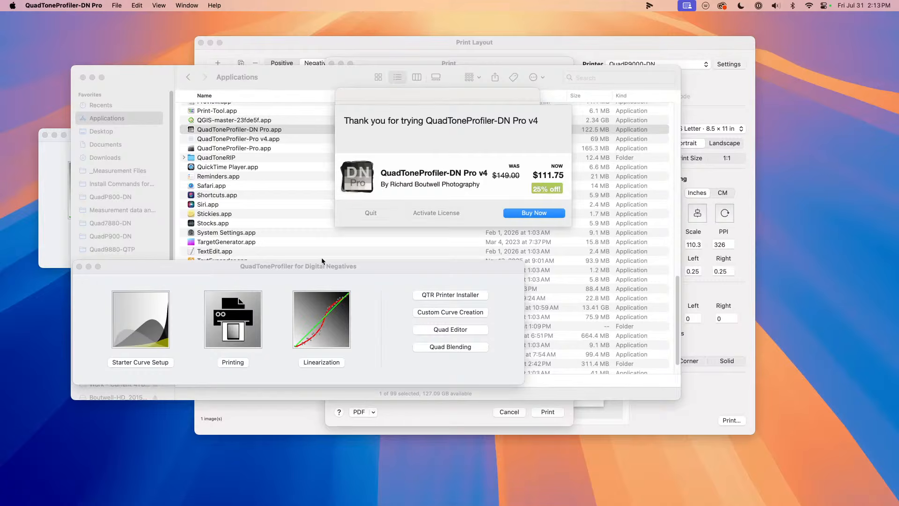
left_click_drag(321, 262, 401, 98)
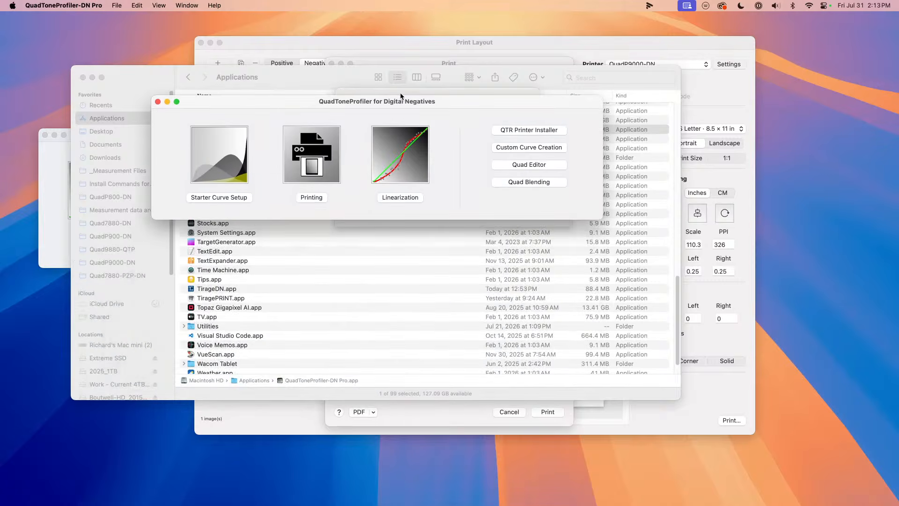
left_click(404, 197)
Step: Begin opening a measurements file and look through the !Digital Negatives folder inside _Measurement Files
left_click(292, 298)
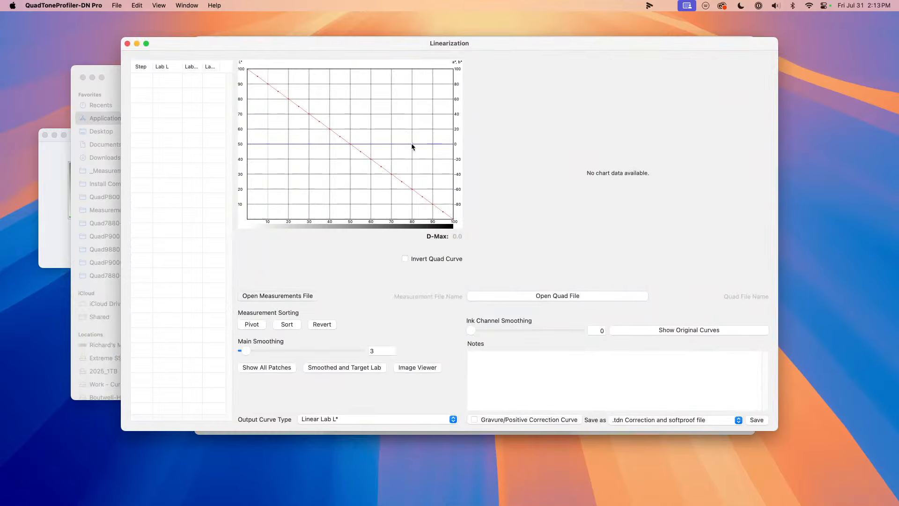
left_click(462, 100)
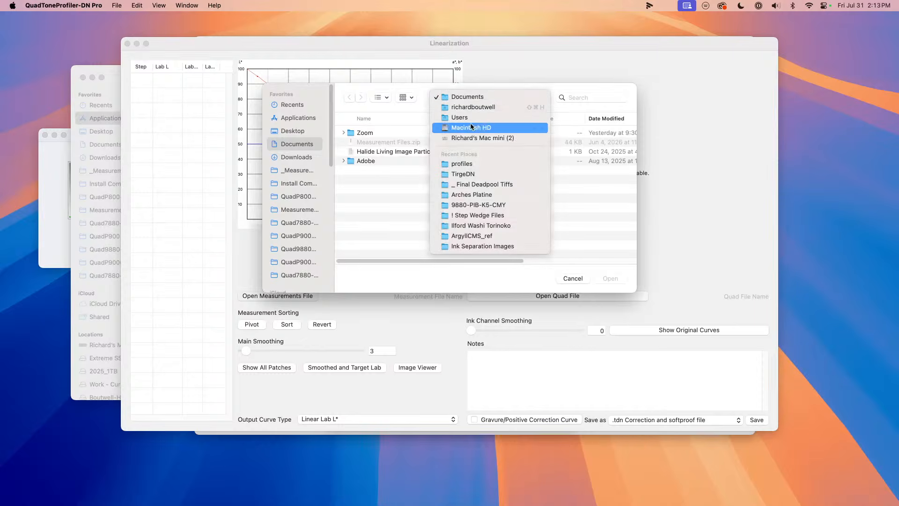
left_click(308, 173)
left_click(296, 170)
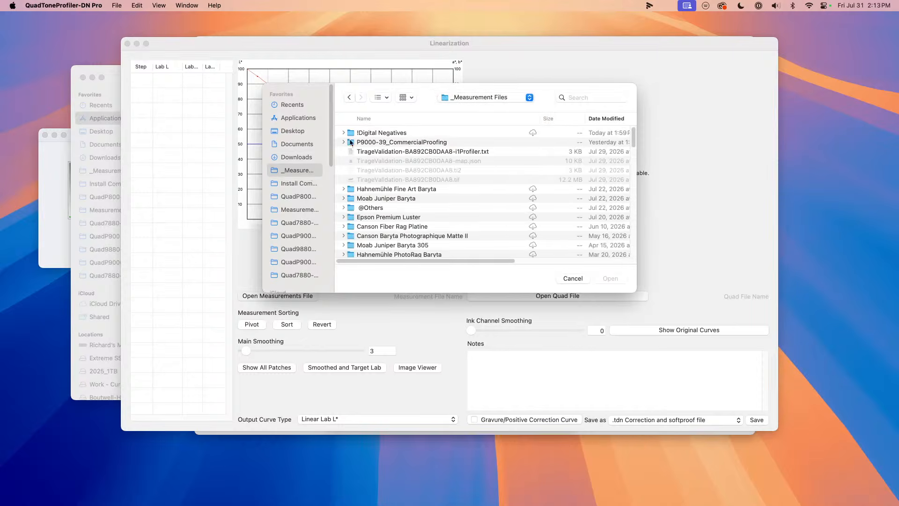
double_click(362, 134)
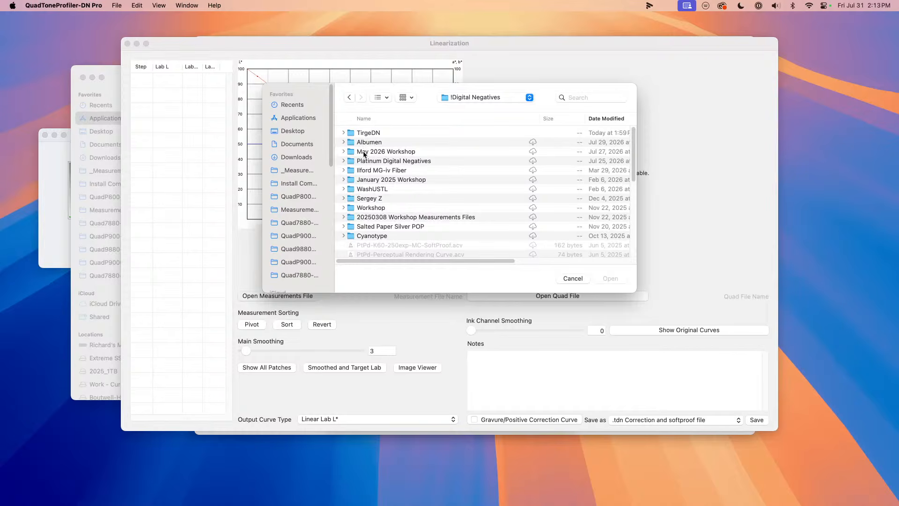
scroll(278, 237, "down", 8)
scroll(279, 237, "up", 8)
Step: Load PtPd-K56-HPR-250ex-Example.txt from the Hahnemühle Platinum Rag measurements folder and slightly adjust the main smoothing, keeping it at 2
left_click(301, 209)
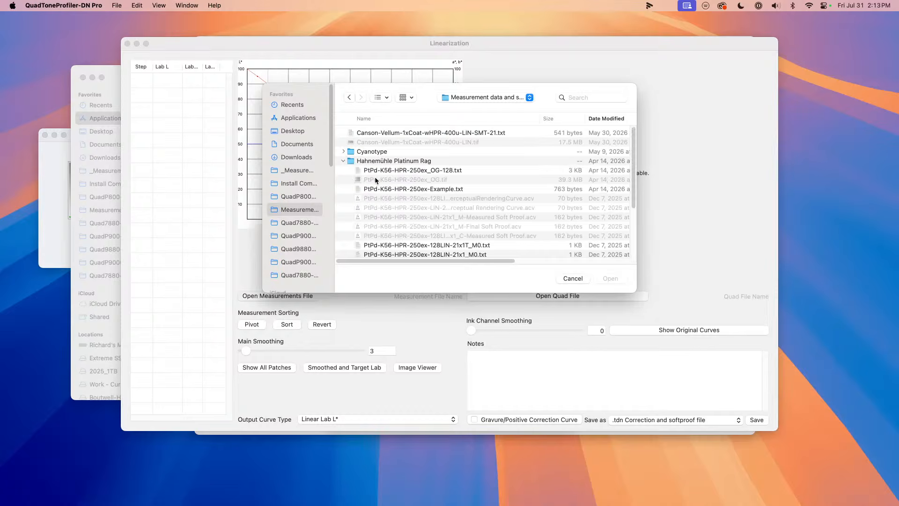
scroll(382, 188, "down", 5)
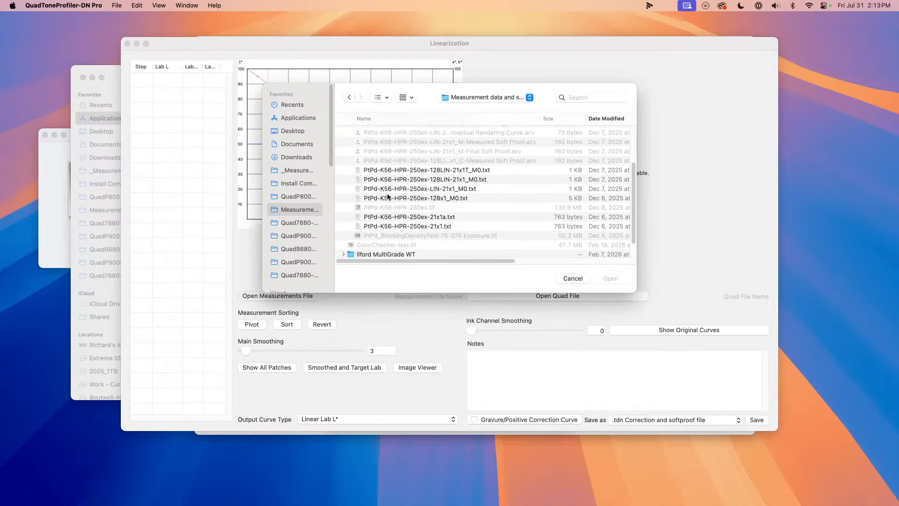
scroll(388, 197, "up", 5)
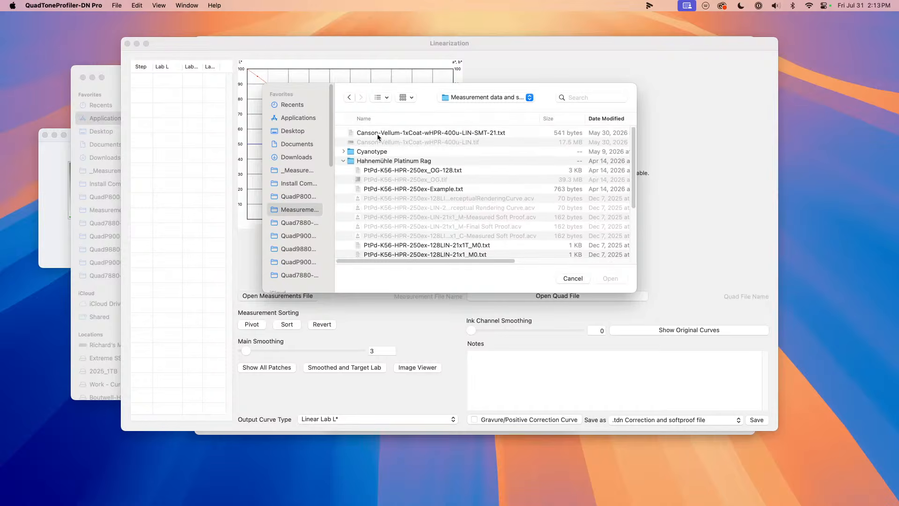
scroll(391, 180, "down", 1)
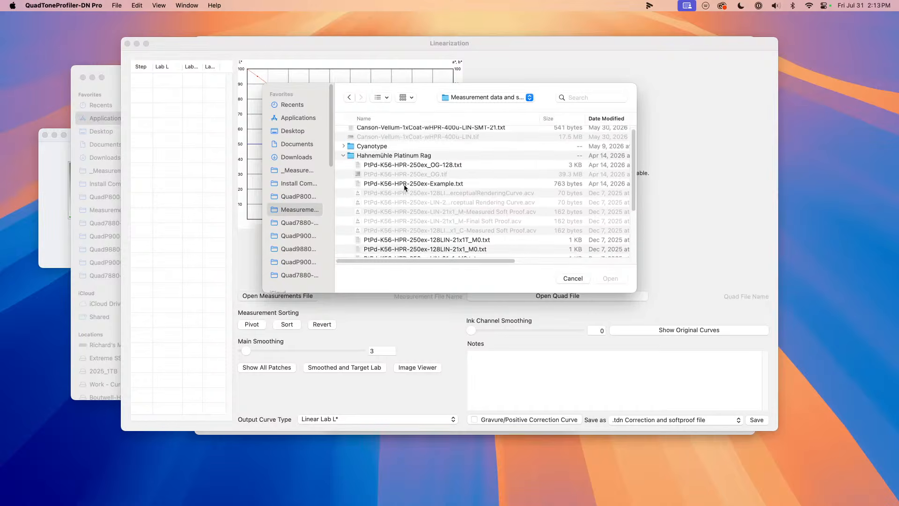
left_click(399, 185)
scroll(399, 185, "down", 1)
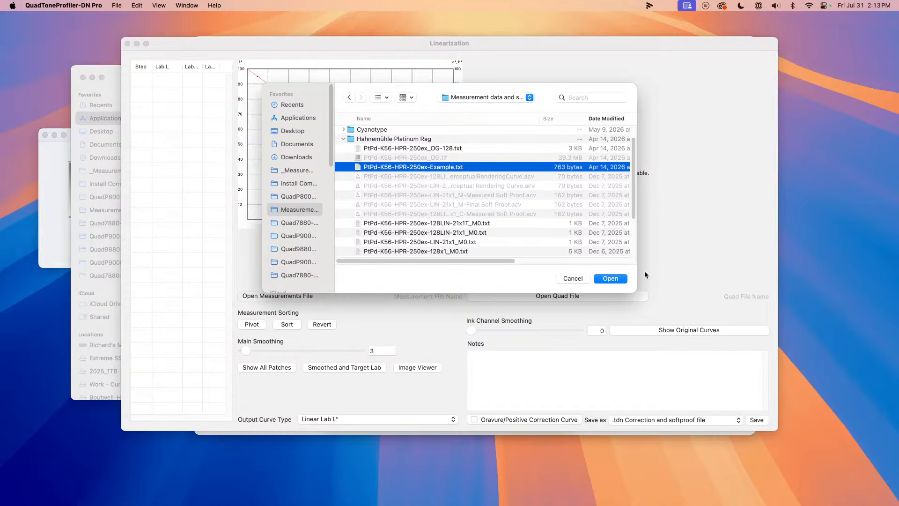
left_click(610, 279)
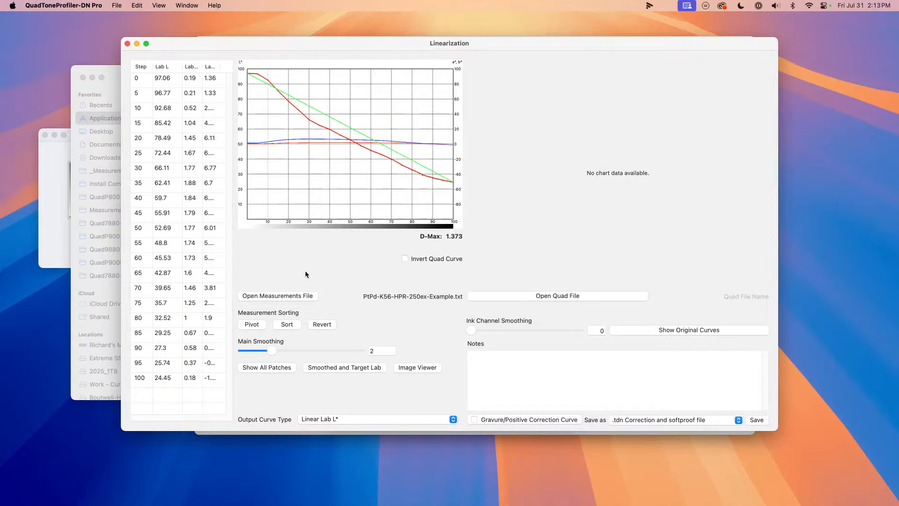
left_click_drag(275, 351, 281, 350)
Step: Load the quad file PtPd-K56-HPR-250ex.quad from the QuadP800-DN folder
left_click(510, 296)
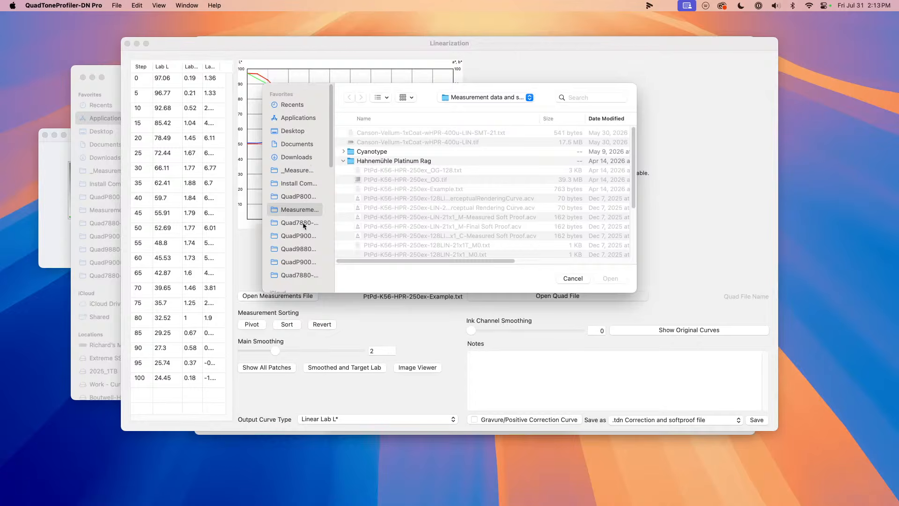
scroll(292, 251, "down", 1)
left_click(299, 186)
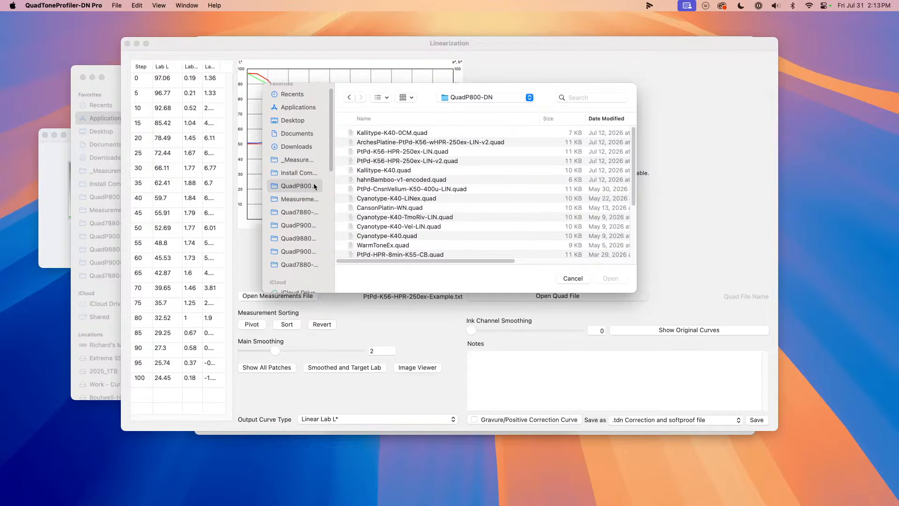
scroll(387, 231, "down", 3)
scroll(387, 230, "down", 3)
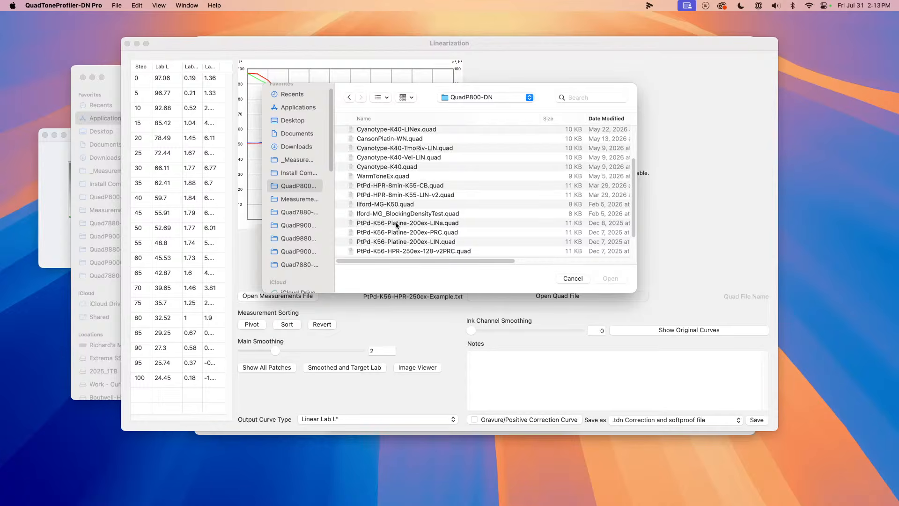
scroll(397, 224, "down", 1)
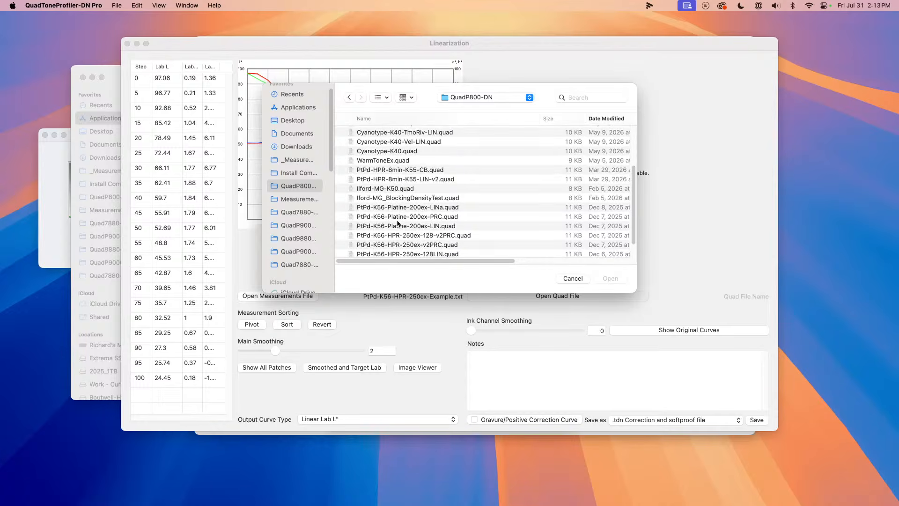
scroll(398, 249, "down", 1)
left_click(398, 248)
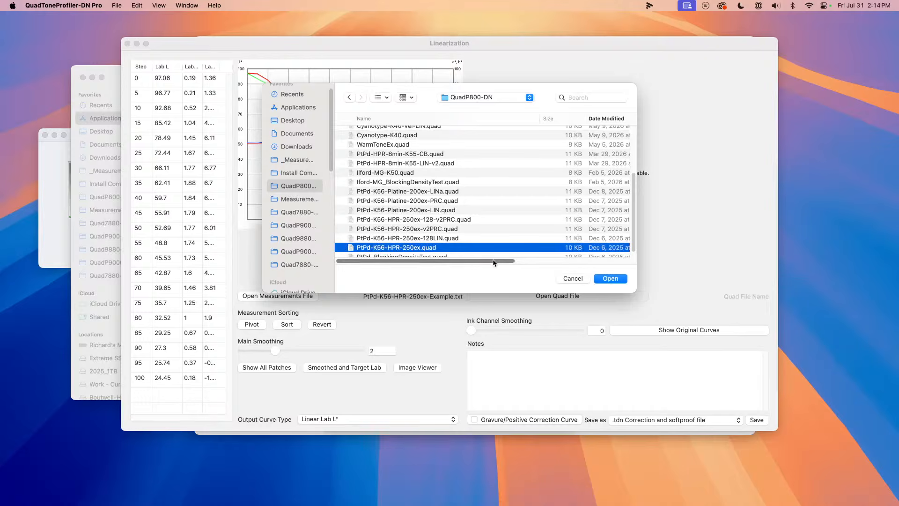
left_click(610, 280)
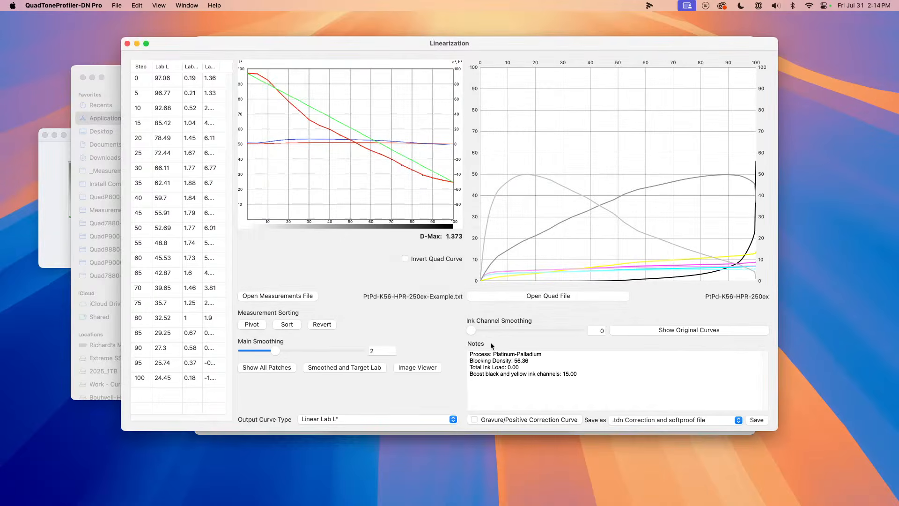
Step: Set main smoothing to 5 and ink channel smoothing to 29, and begin saving as .quad file w/auto-install
left_click_drag(273, 350, 309, 350)
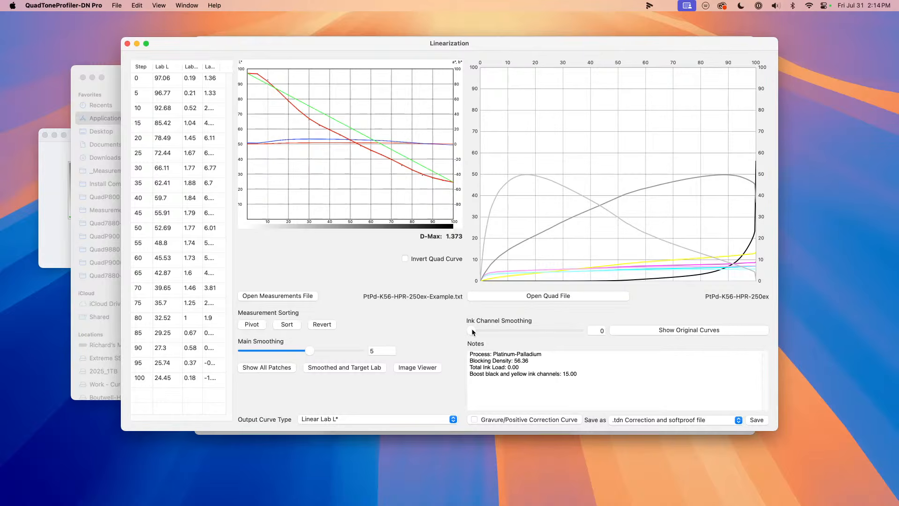
mouse_move(472, 332)
left_mouse_down()
mouse_move(516, 336)
mouse_move(504, 337)
left_mouse_up()
left_click(638, 421)
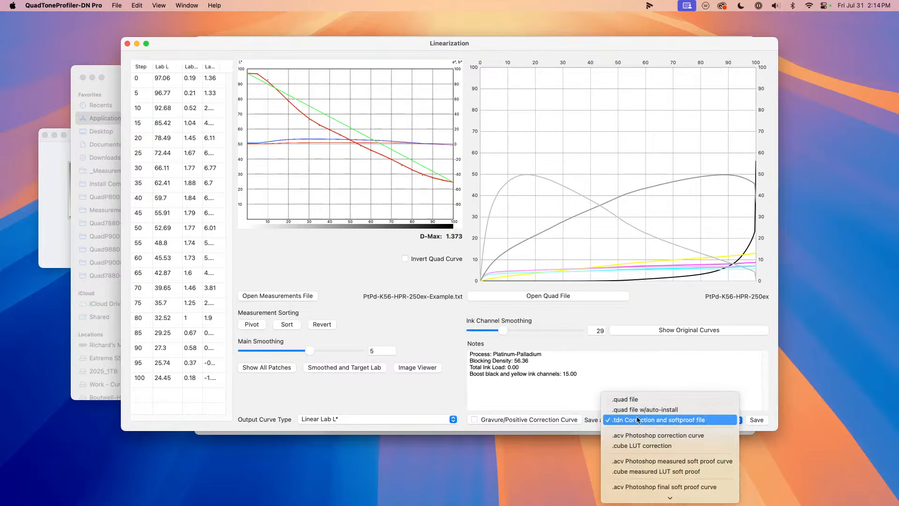
left_click(636, 410)
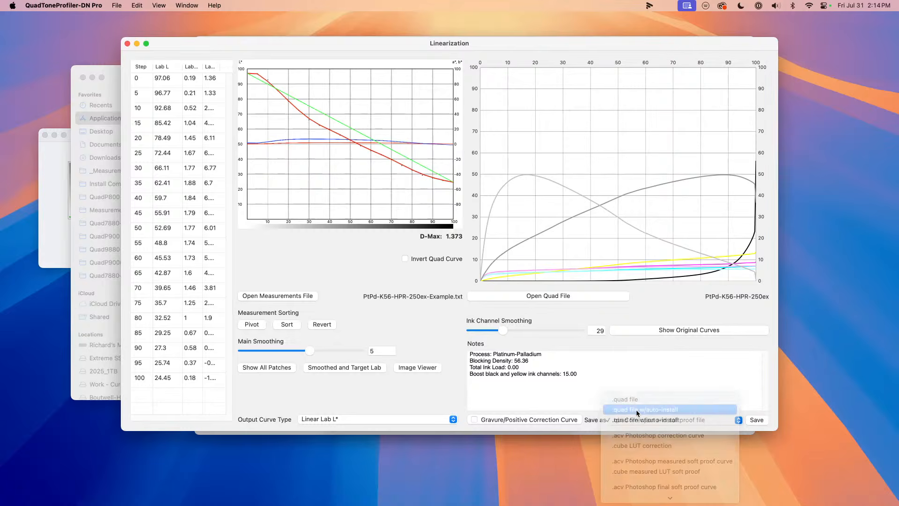
left_click(758, 421)
left_click(434, 208)
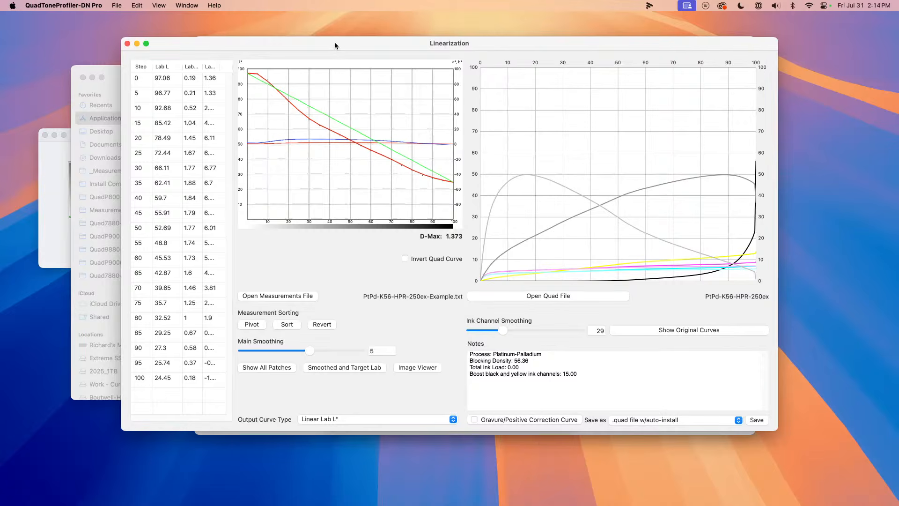
Step: Move the Linearization window aside, switch to TirageDN's Print Layout window and cancel its open Print dialog
left_click_drag(335, 45, 354, 110)
left_click(412, 44)
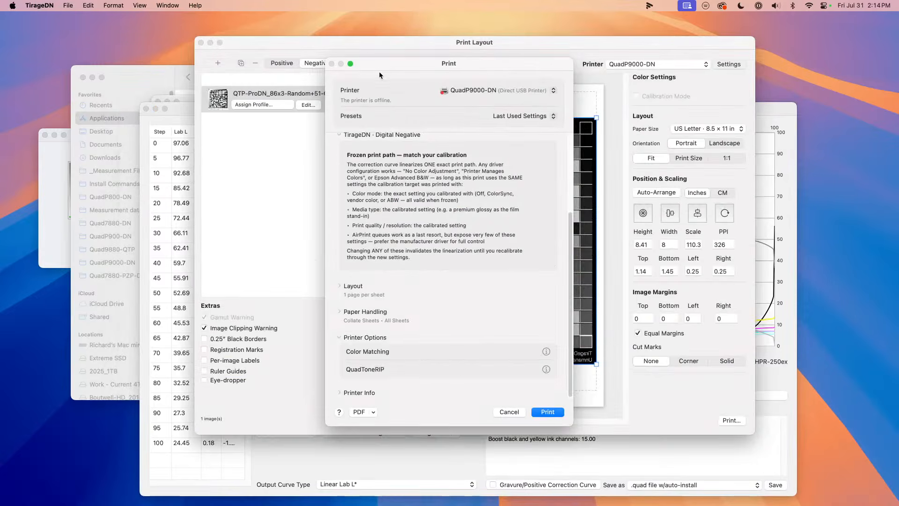
left_click(523, 412)
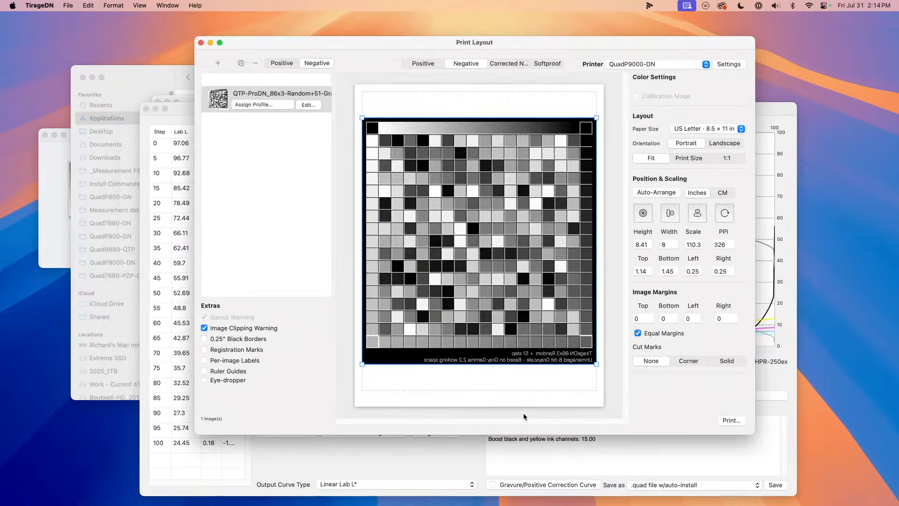
Step: Compare the Positive, Negative and Corrected Negative previews of the calibration target in TirageDN's Print Layout
left_click(493, 63)
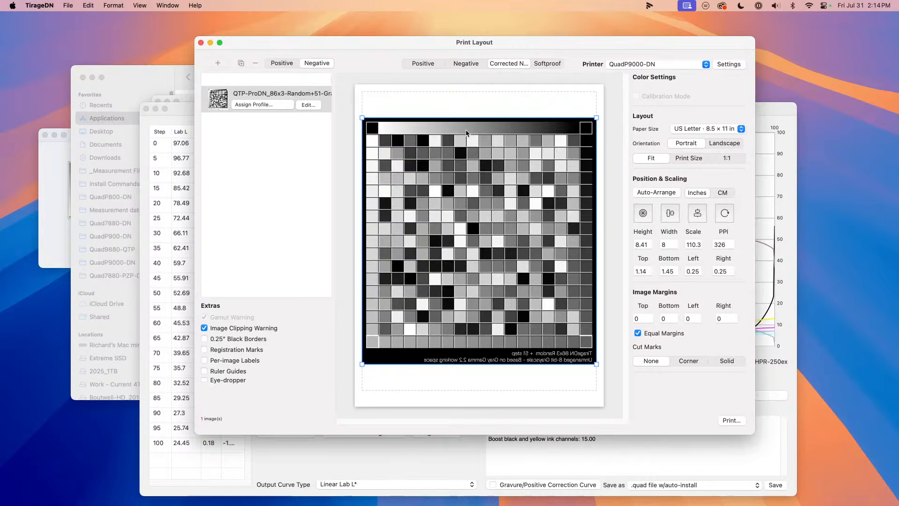
left_click(781, 118)
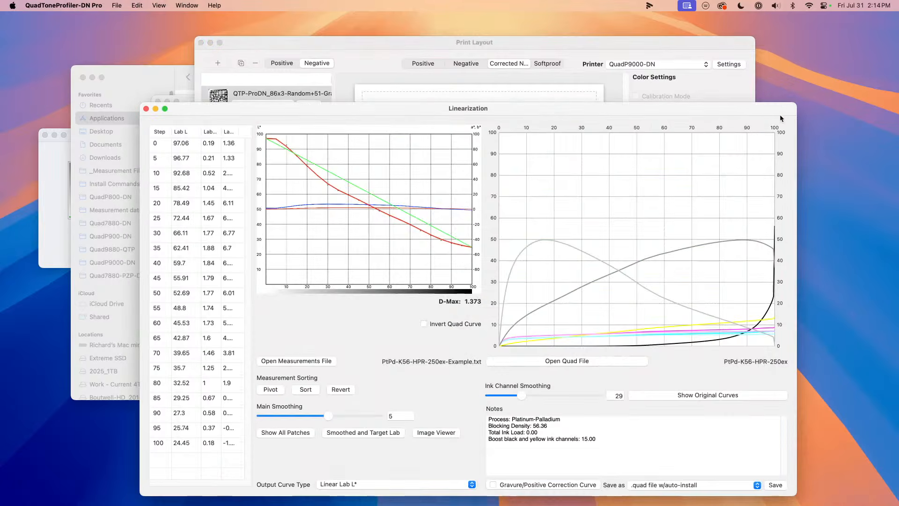
left_click(406, 45)
left_click(423, 63)
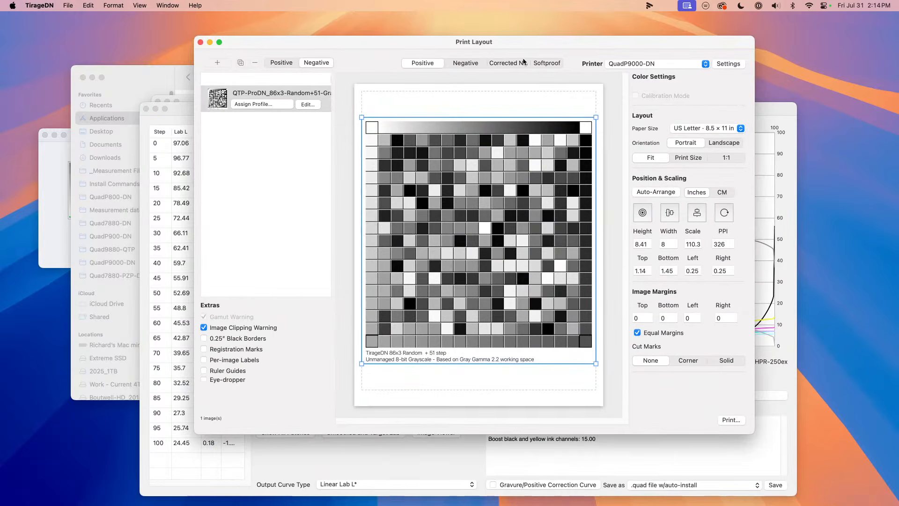
left_click(466, 64)
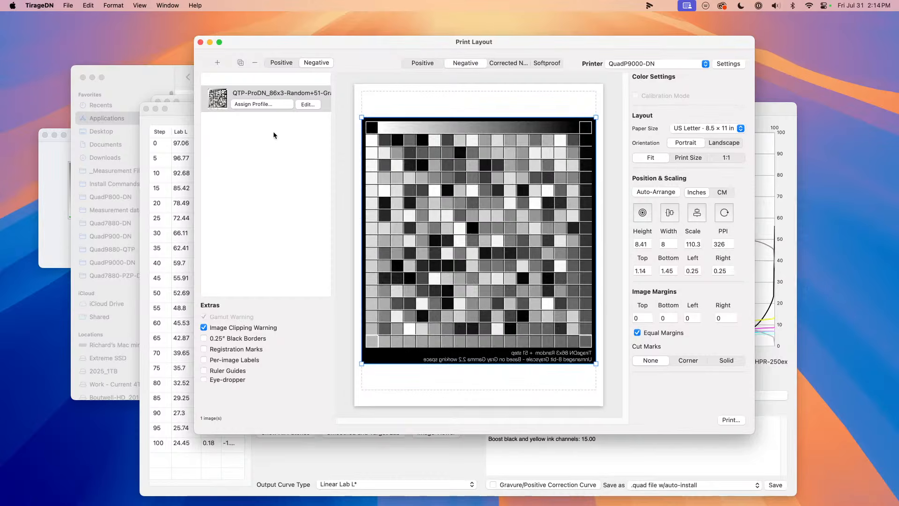
left_click(502, 65)
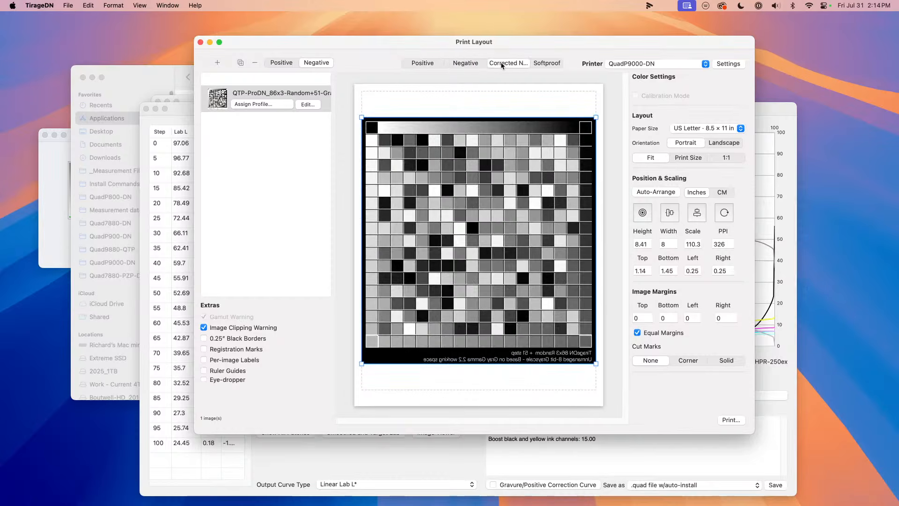
Step: Set the printer to QuadP800-DN and open the QuadToneRIP options in its print settings
left_click(643, 63)
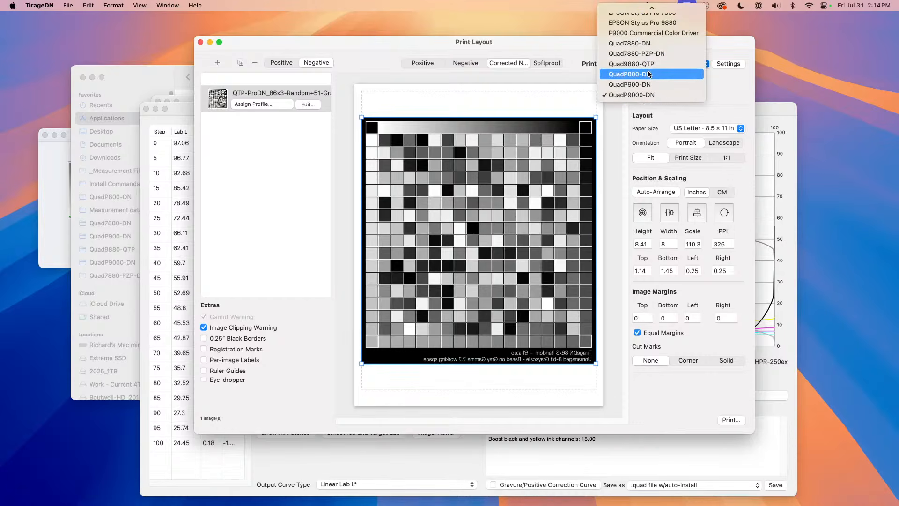
left_click(649, 74)
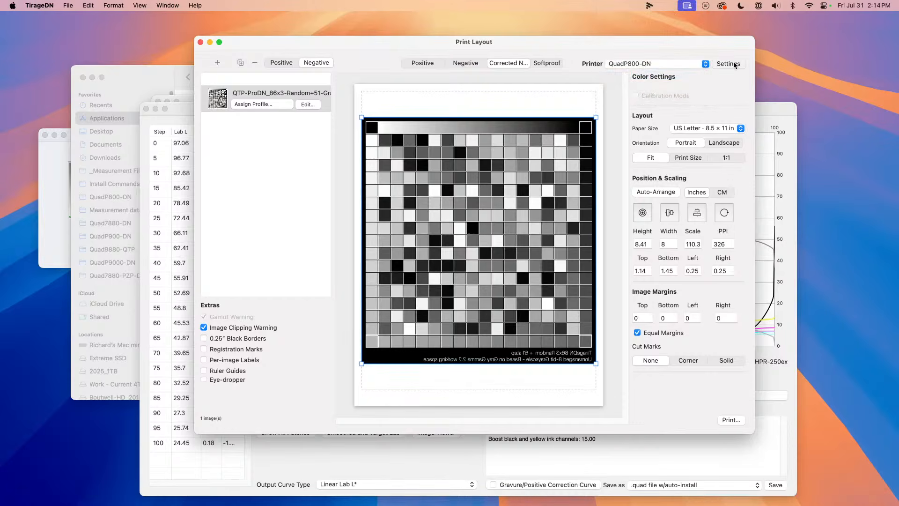
left_click(729, 63)
scroll(363, 336, "down", 5)
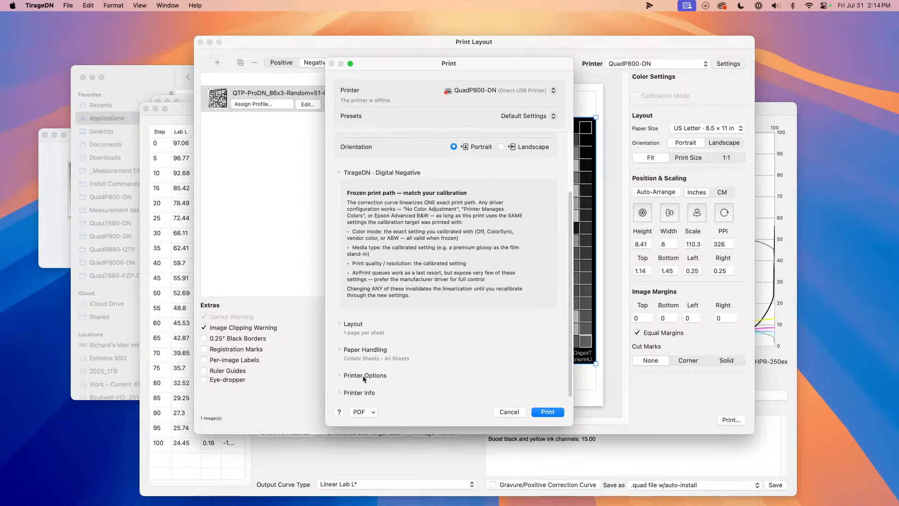
left_click(366, 377)
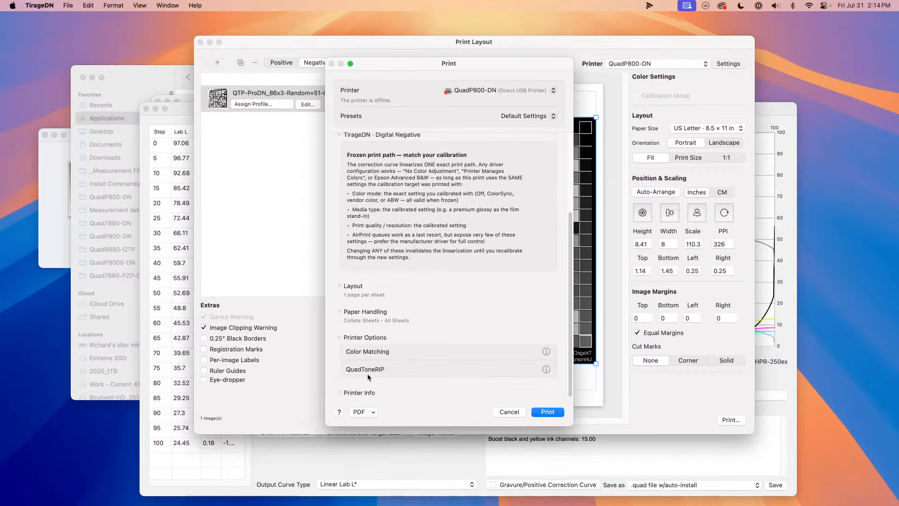
left_click(367, 373)
Step: Try PtPd-K56-Platine-200ex-LIN and PtPd-K56-HPR-250ex-LIN as Curve 1, and cancel the QuadToneRIP options and print settings
left_click(411, 165)
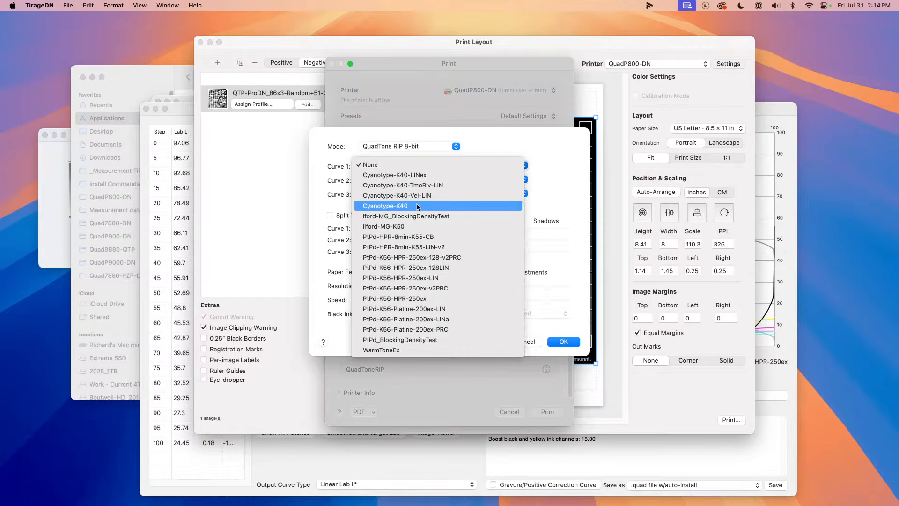
left_click(412, 309)
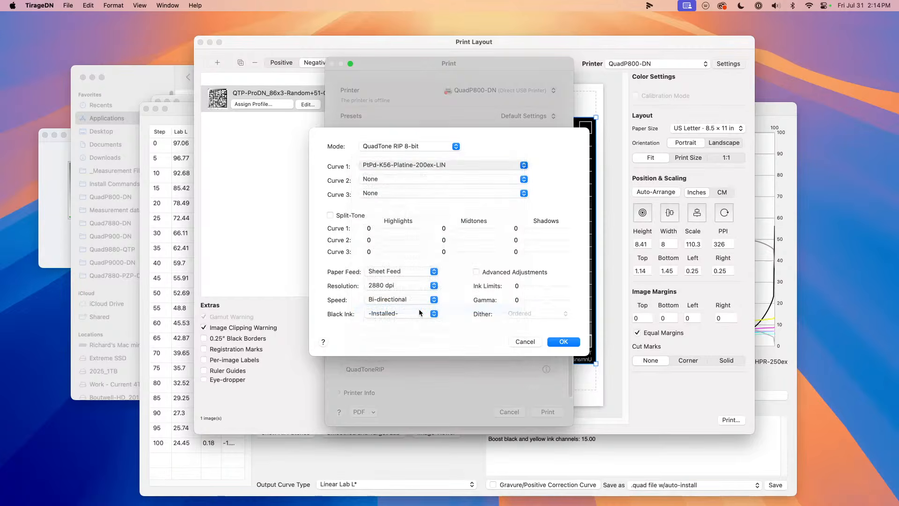
left_click(418, 166)
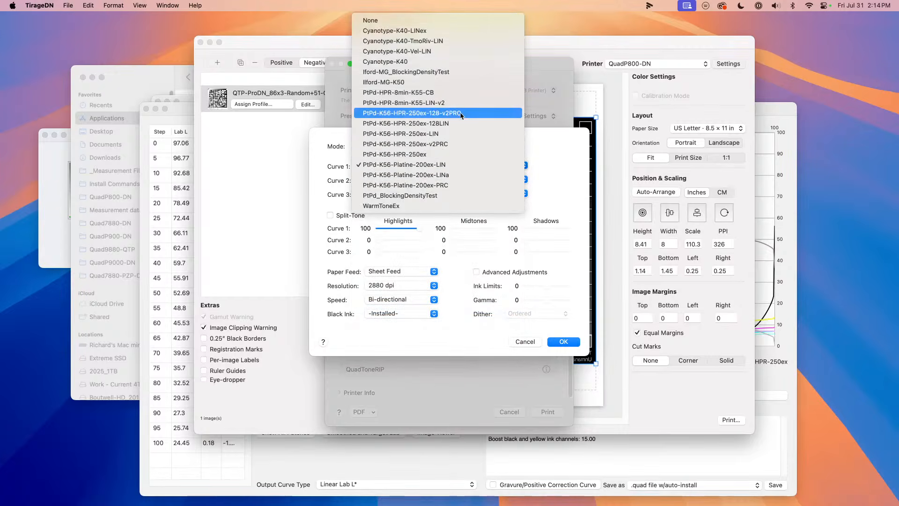
left_click(411, 136)
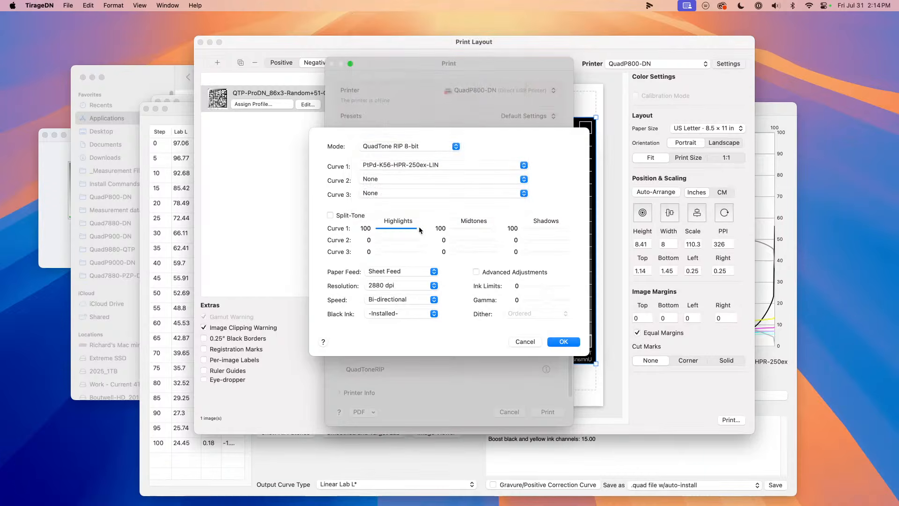
left_click(412, 147)
left_click(411, 156)
left_click(524, 341)
left_click(509, 412)
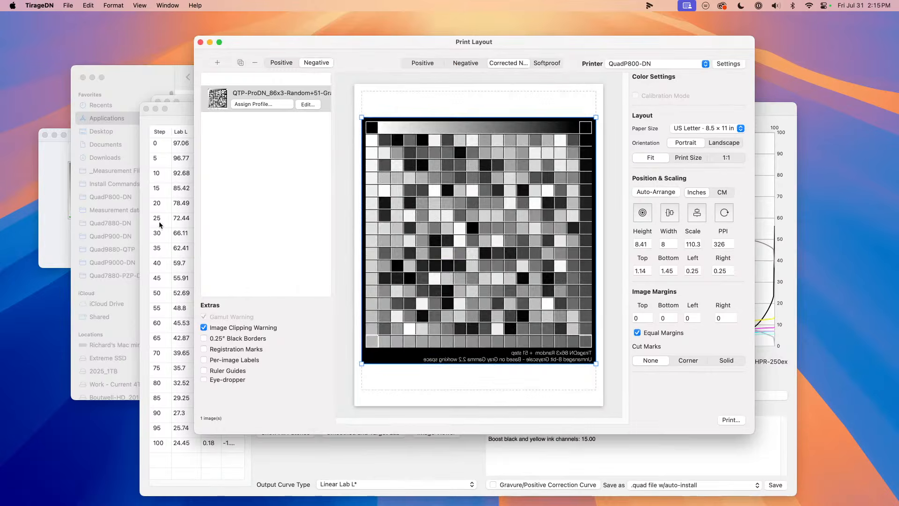
Step: Return to the Linearization window in QuadToneProfiler-DN Pro, begin opening another measurements file and look through the available folder locations
left_click(171, 110)
left_click(284, 362)
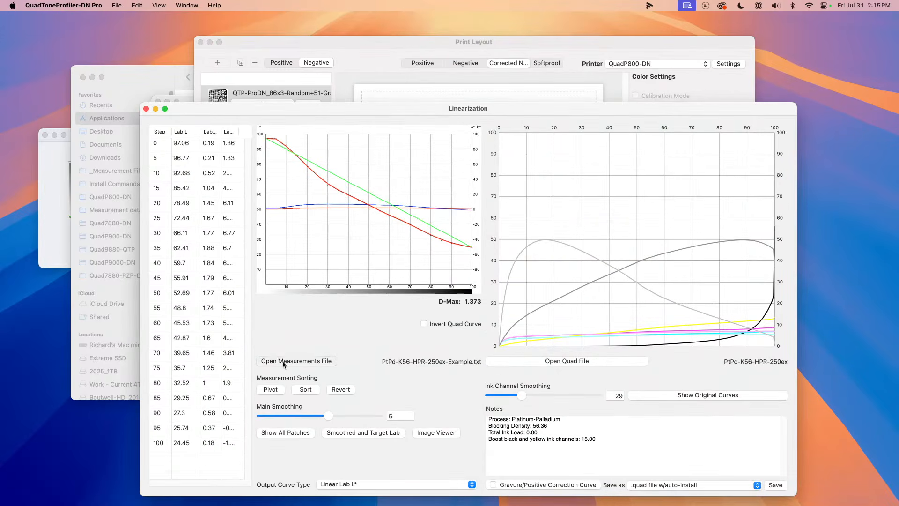
left_click(503, 97)
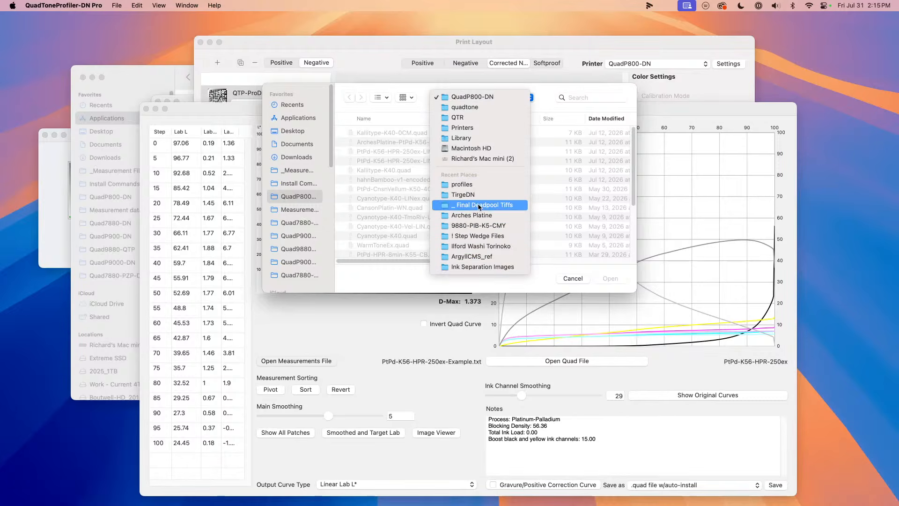
left_click(344, 183)
left_click(460, 99)
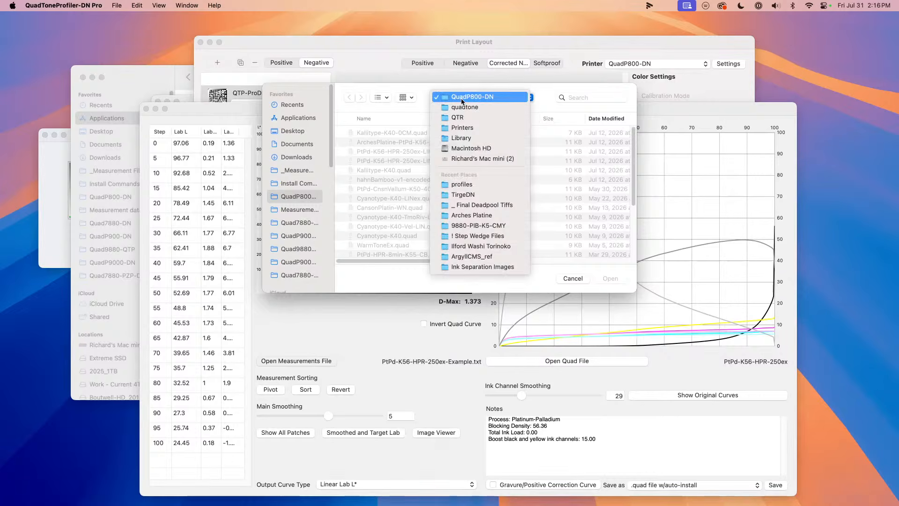
left_click(426, 135)
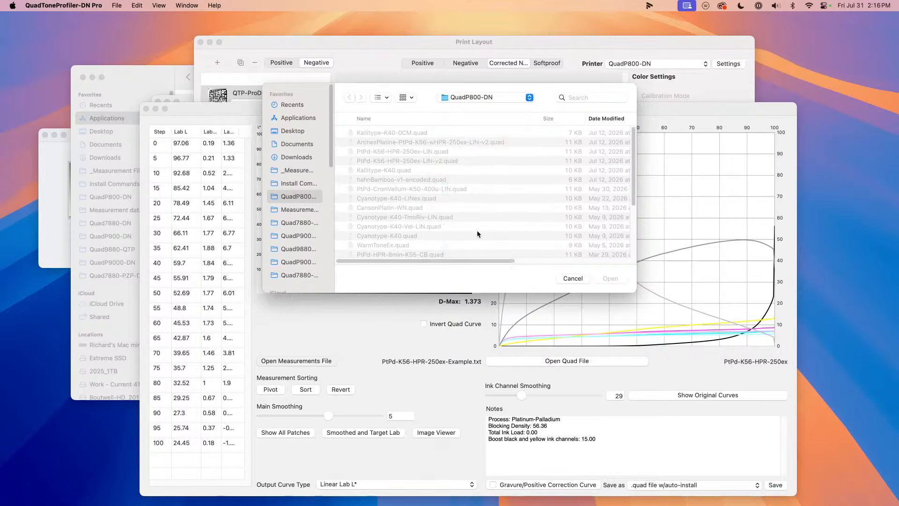
Step: Load Platine-w-PtPd-K56-HPR-250ex-LIN-Waxed-21x1_M0.txt from the Arches Platine measurements folder and set main smoothing to 4
left_click(289, 170)
left_click(296, 211)
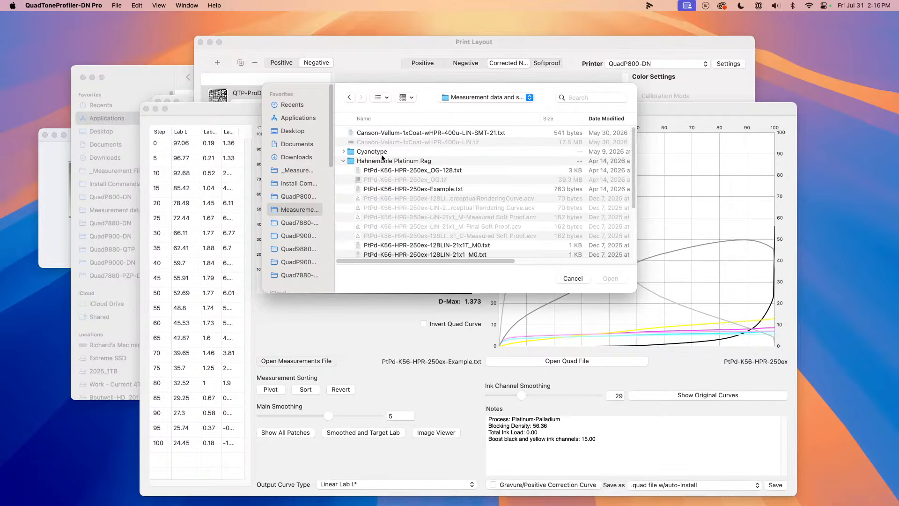
left_click(343, 162)
double_click(364, 189)
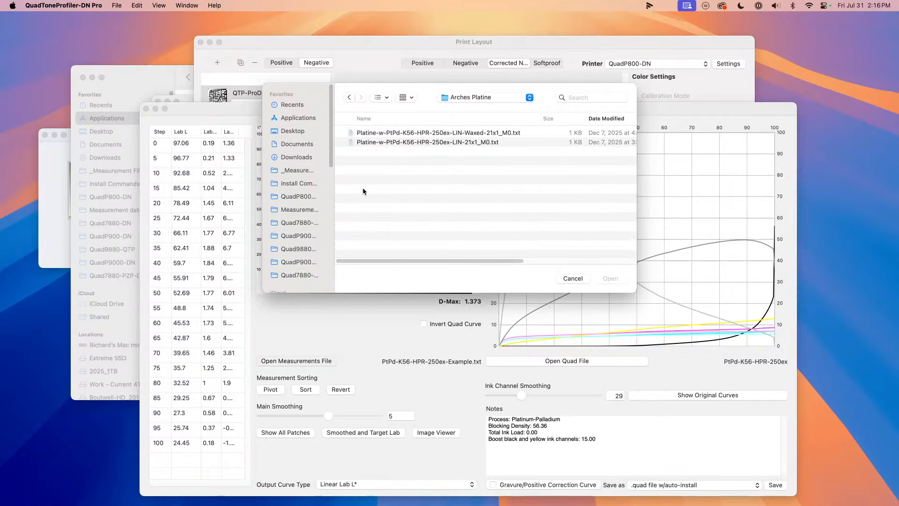
left_click(406, 133)
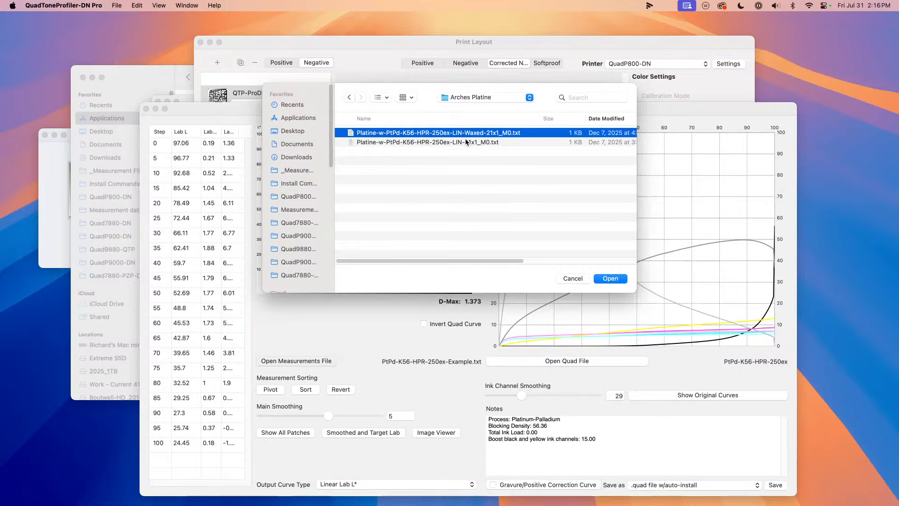
left_click(614, 281)
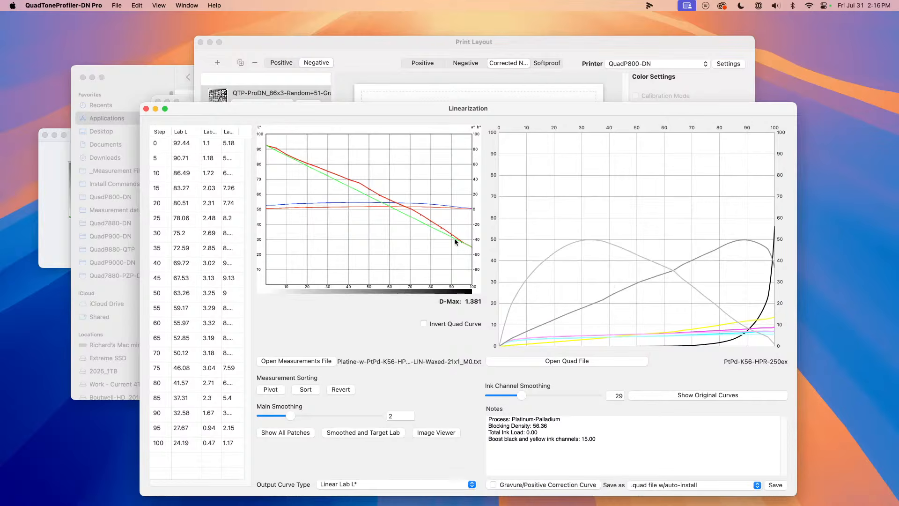
left_click_drag(284, 418, 316, 417)
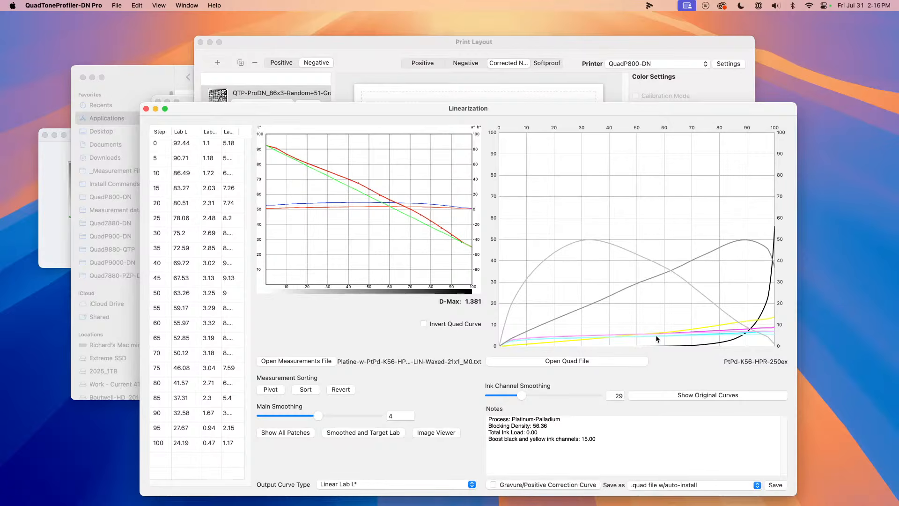
Step: Load PtPd-K56-HPR-250ex-128LIN.quad from the QuadP800-DN folder as the quad file to linearize
left_click(594, 361)
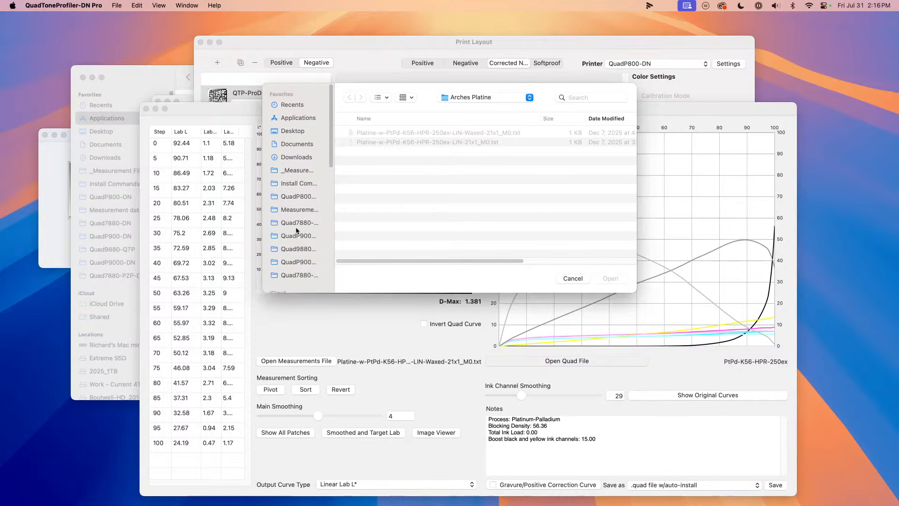
scroll(298, 233, "down", 3)
left_click(297, 158)
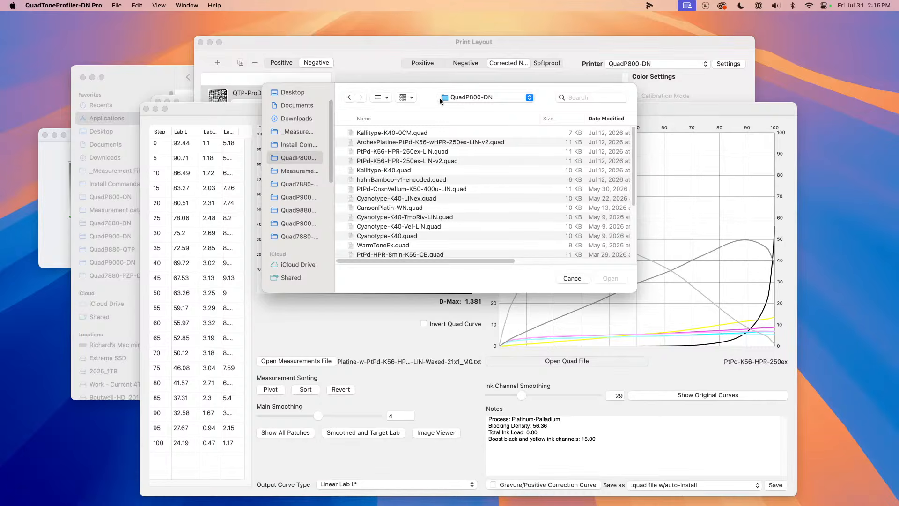
scroll(438, 202, "down", 5)
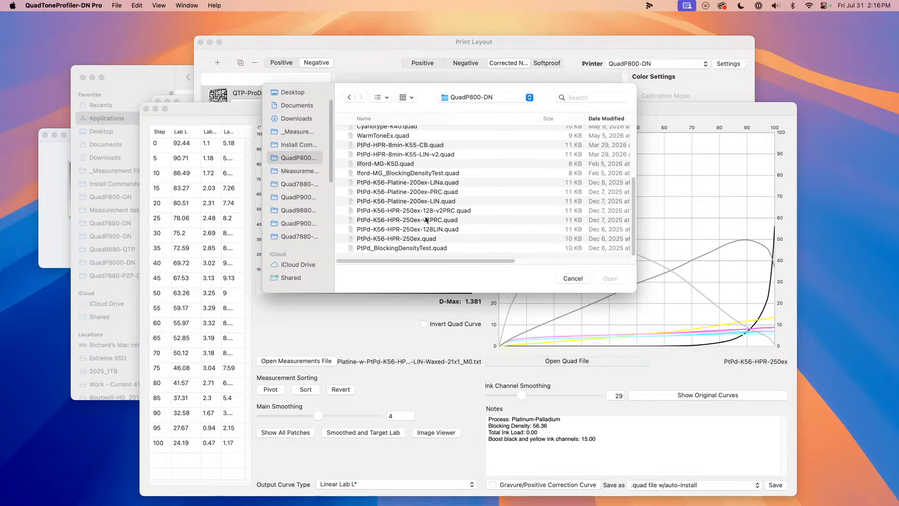
left_click(431, 203)
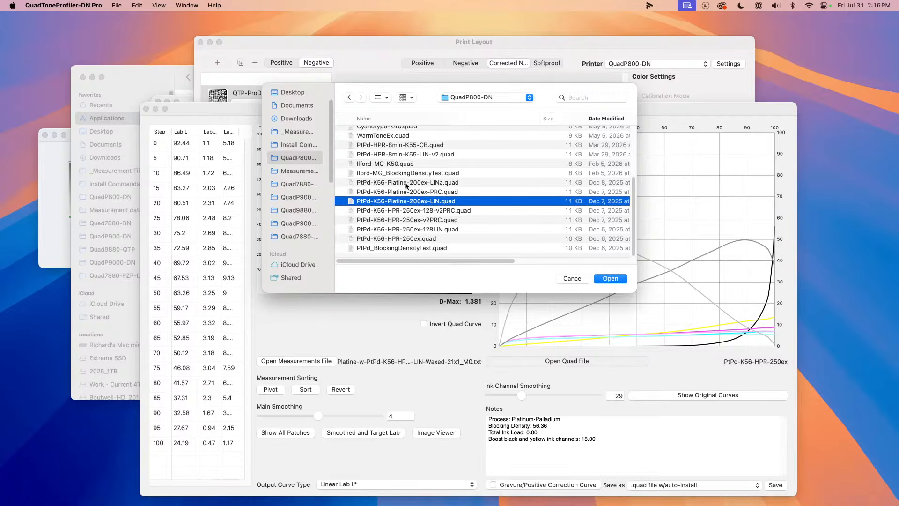
left_click(401, 229)
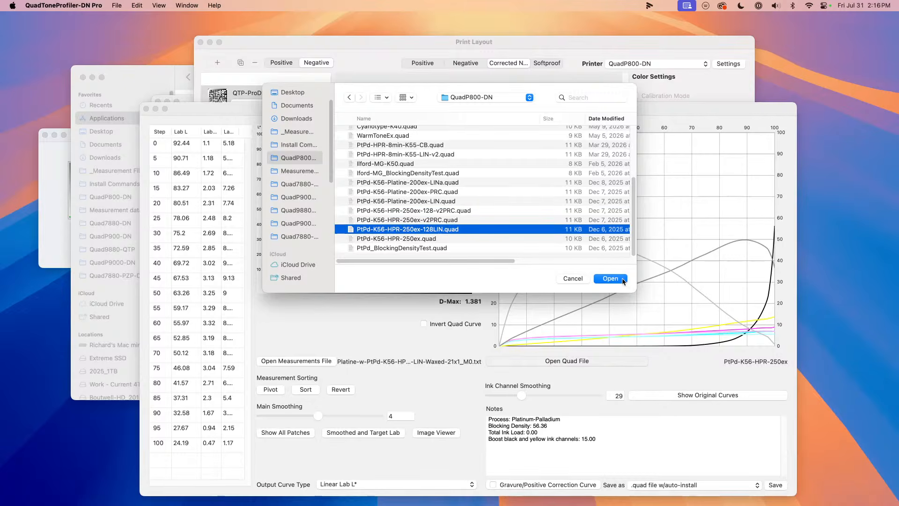
left_click(610, 278)
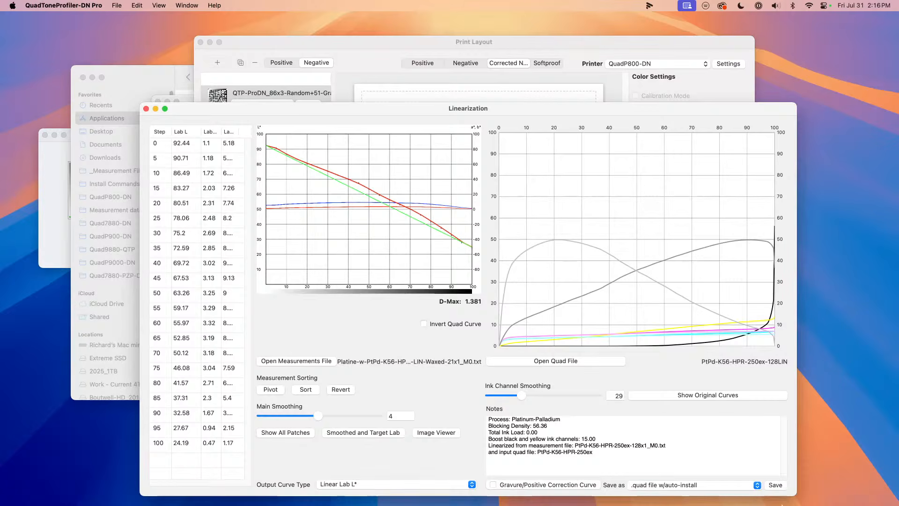
Step: Set the Linearization window's save format to .tdn Correction and softproof file
left_click(742, 483)
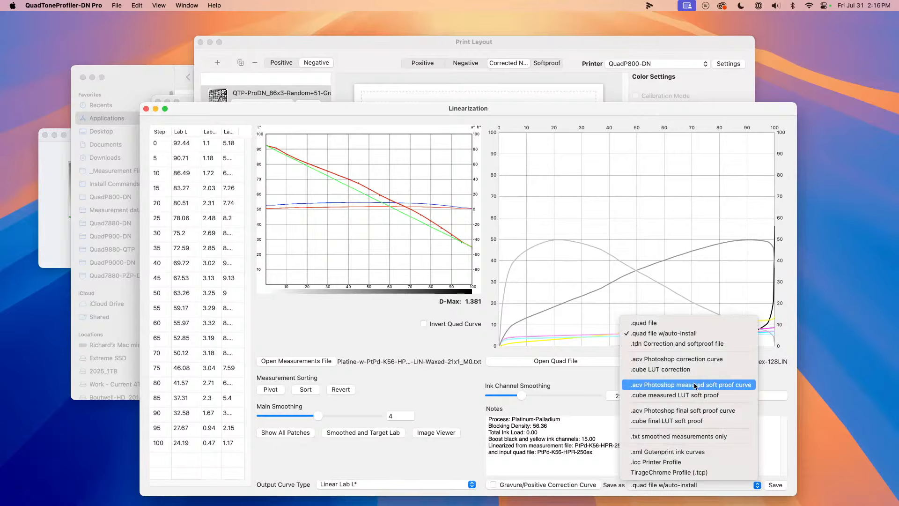
left_click(623, 345)
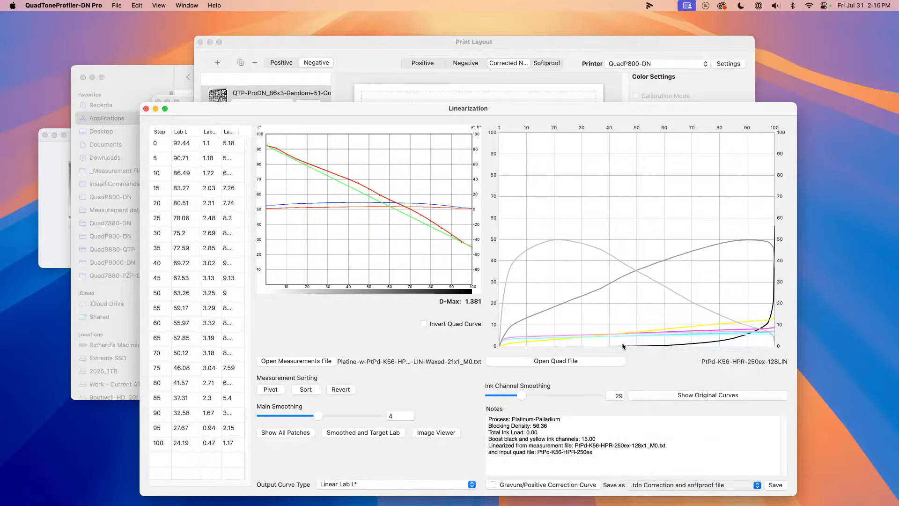
left_click(780, 486)
left_click(456, 208)
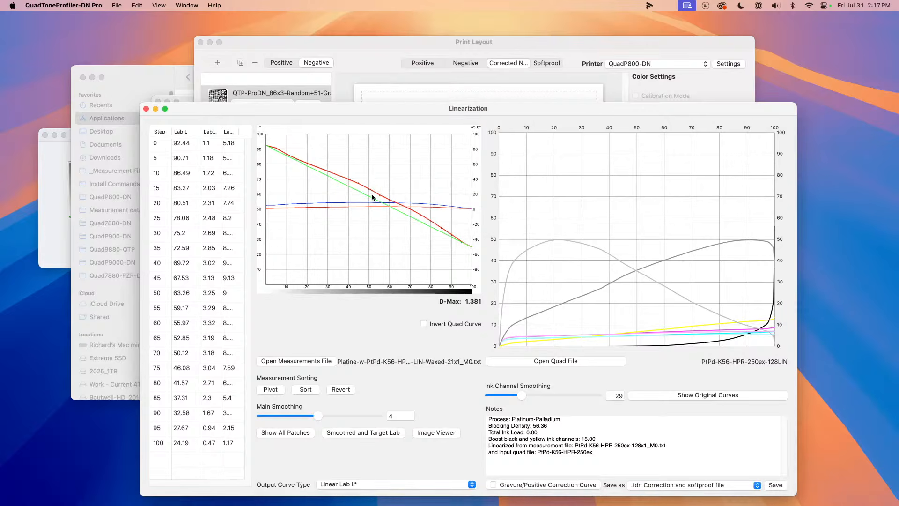
Step: Switch to TirageDN and bring its empty untitled linearization window to the front
mouse_move(319, 491)
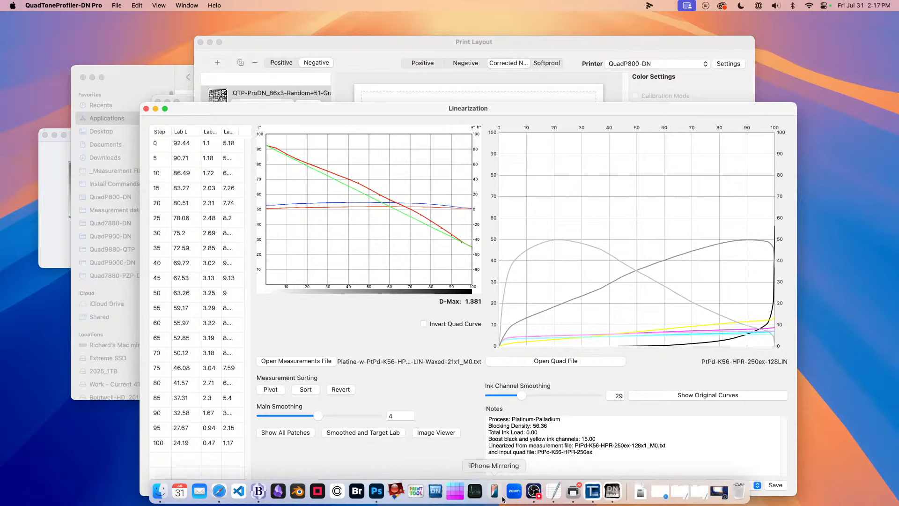
key("super+space")
type("t")
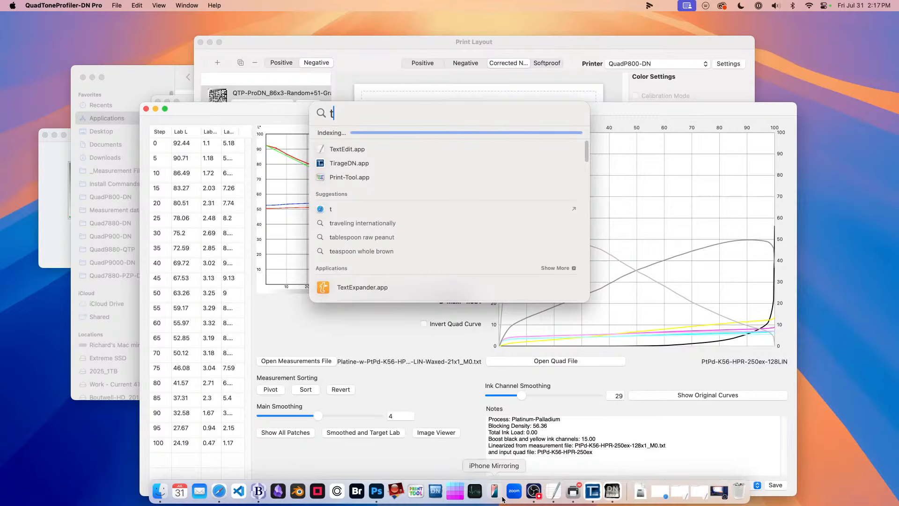
left_click(347, 163)
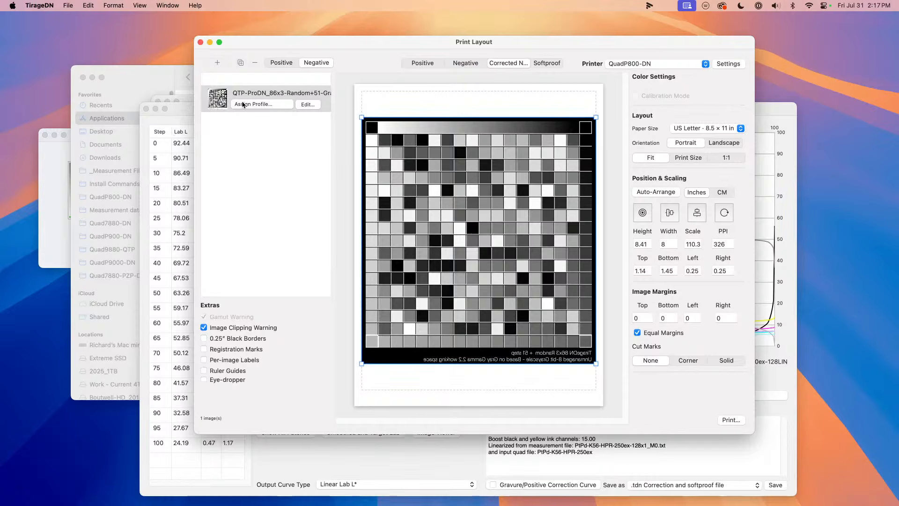
key("super+grave")
key("super+grave")
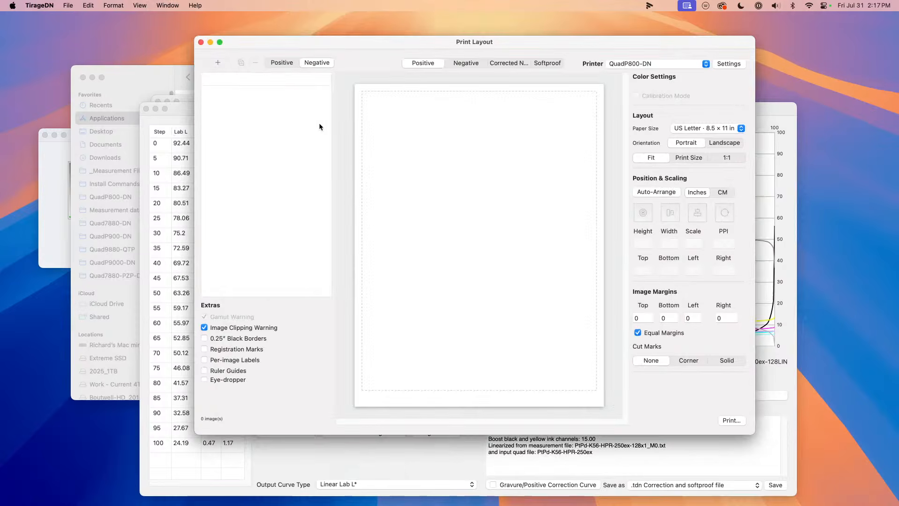
key("super+grave")
Step: Load Platine-w-PtPd-K56-HPR-250ex-LIN-Waxed-21x1_M0.txt from the Arches Platine measurements folder and set main smoothing to 4
left_click(253, 258)
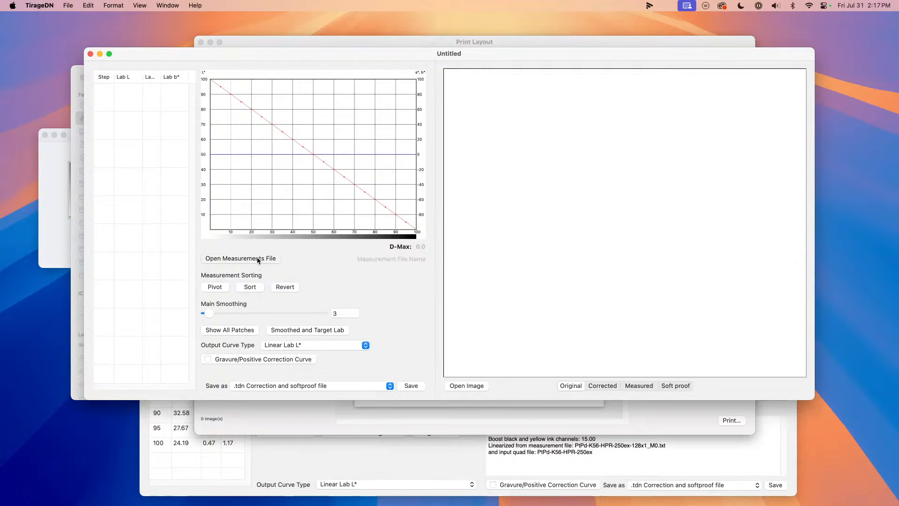
left_click(243, 209)
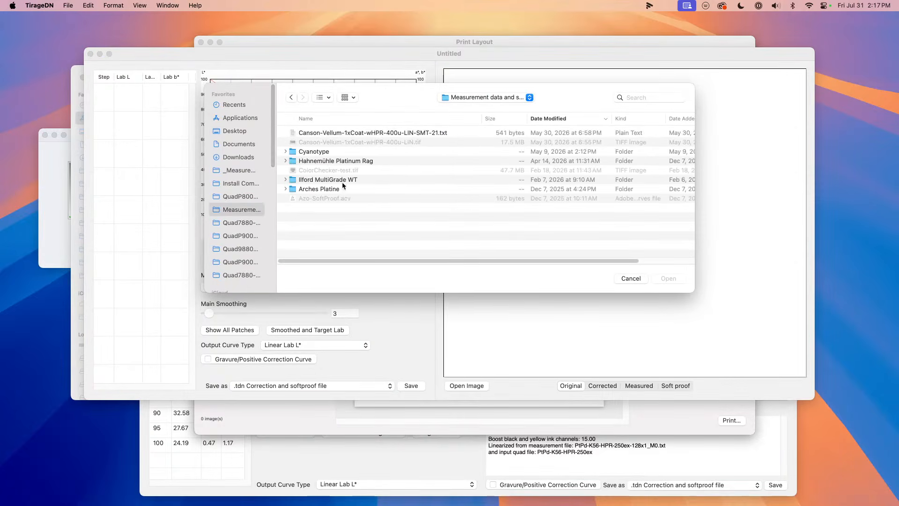
left_click(321, 161)
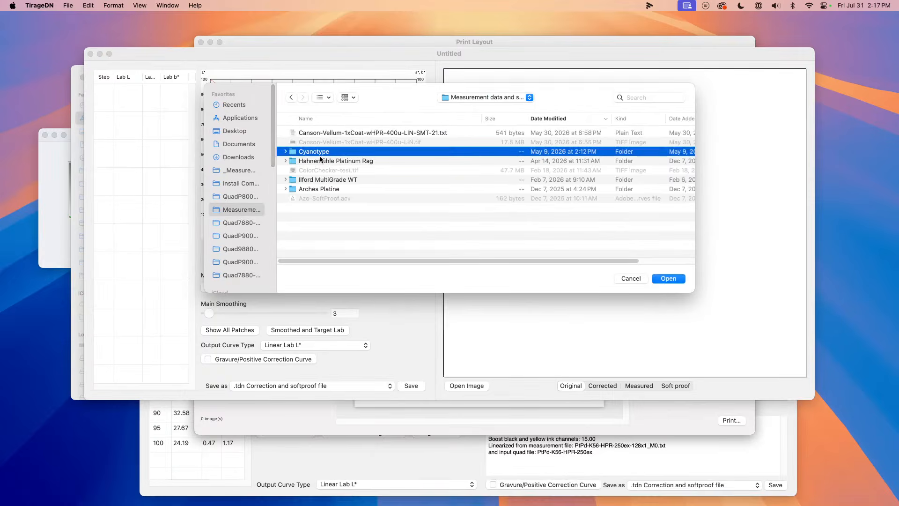
double_click(327, 191)
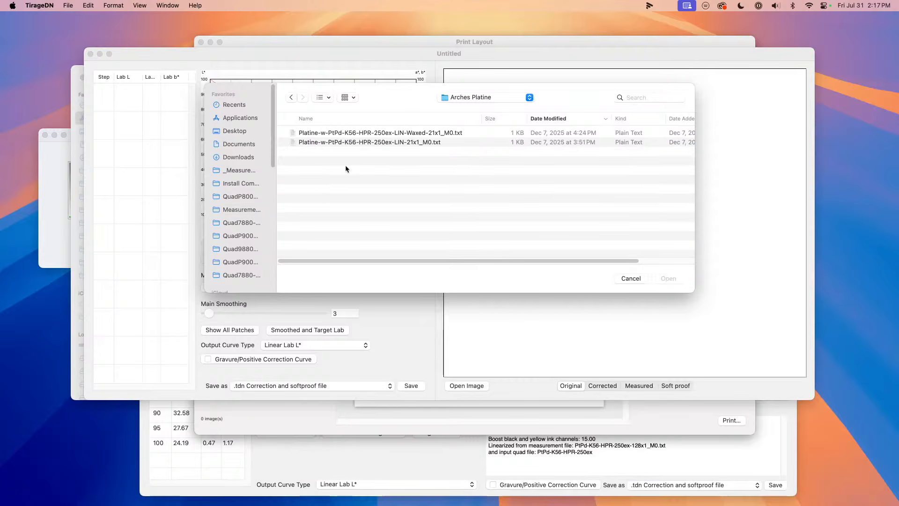
left_click(371, 134)
left_click(669, 278)
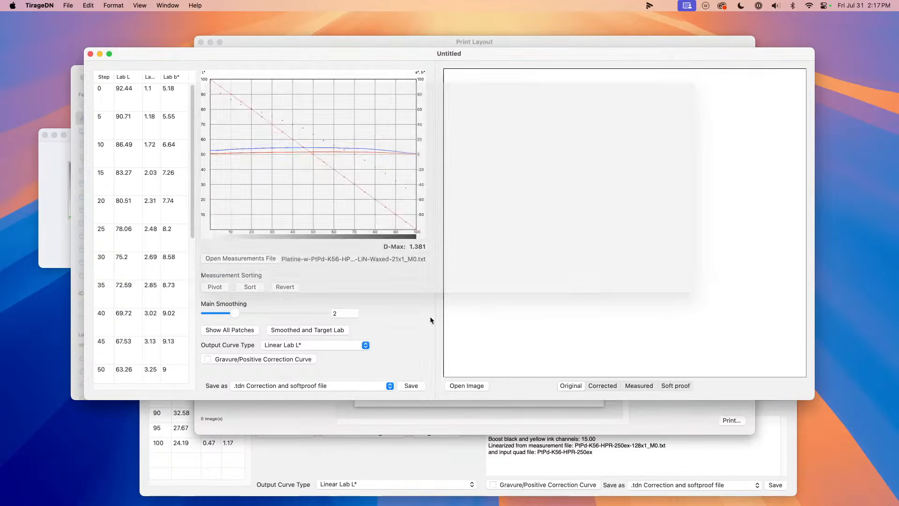
left_click_drag(236, 316, 254, 316)
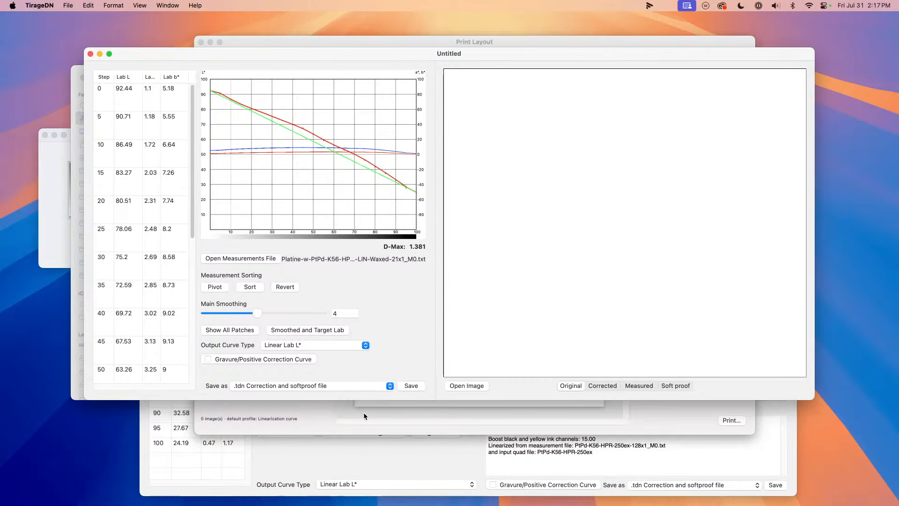
Step: Save the linearization as a .tdn Correction and softproof file in the profiles folder under the suggested name, and close its window
left_click(318, 385)
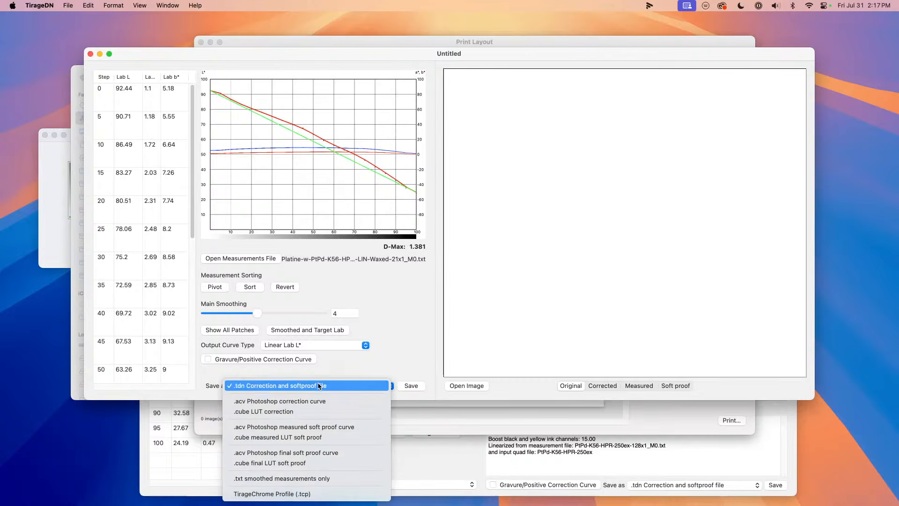
left_click(319, 385)
left_click(412, 386)
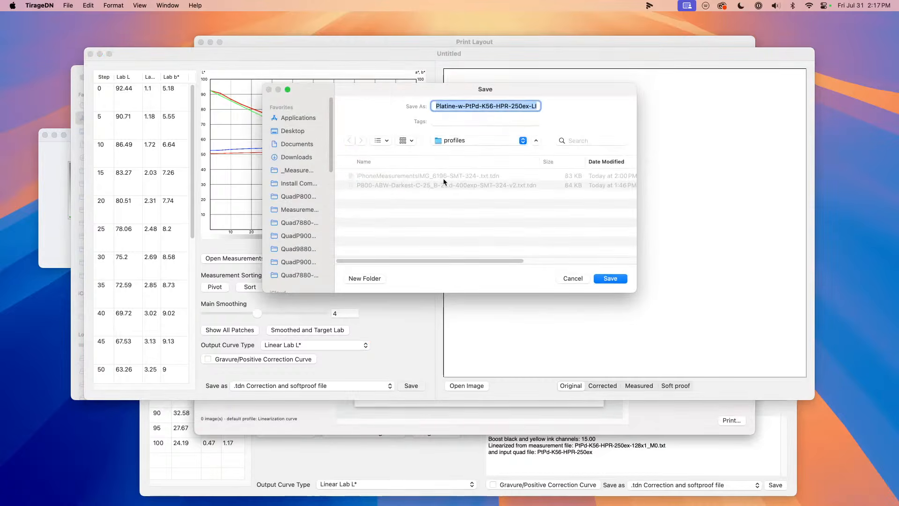
left_click(465, 107)
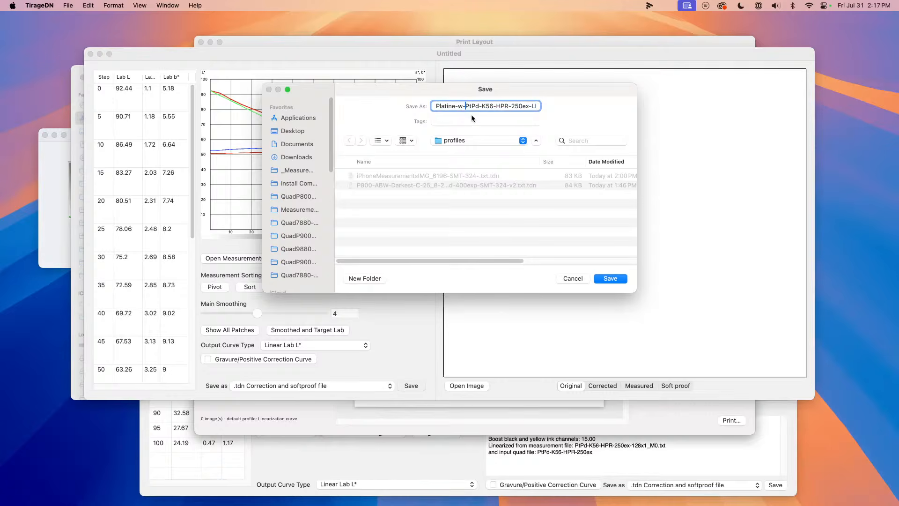
key("Right")
key("Right")
key("Right")
left_click(611, 279)
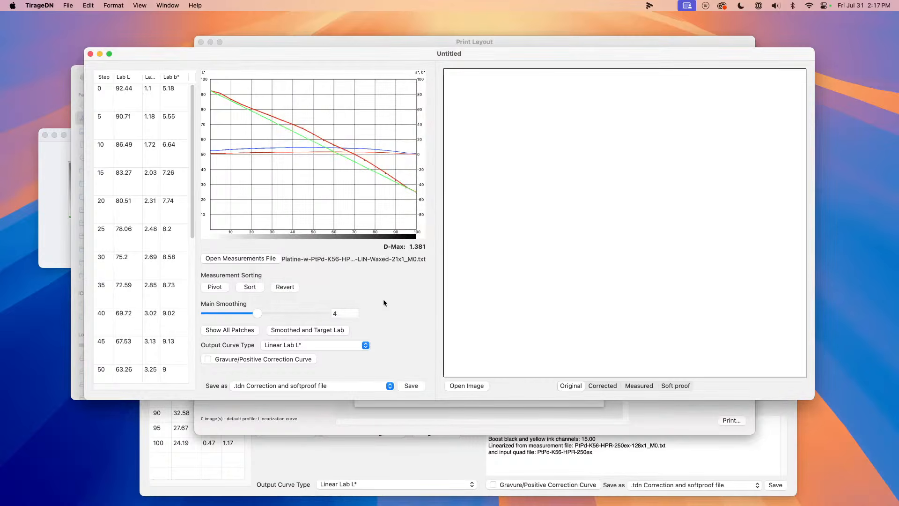
left_click(90, 54)
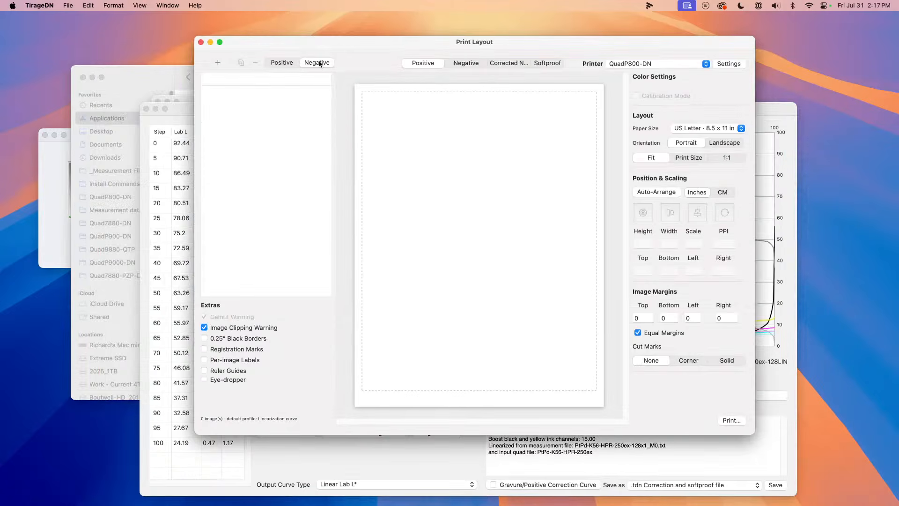
Step: Load the TirageDN-Grayscale-torture-test chart into the print layout
left_click(220, 64)
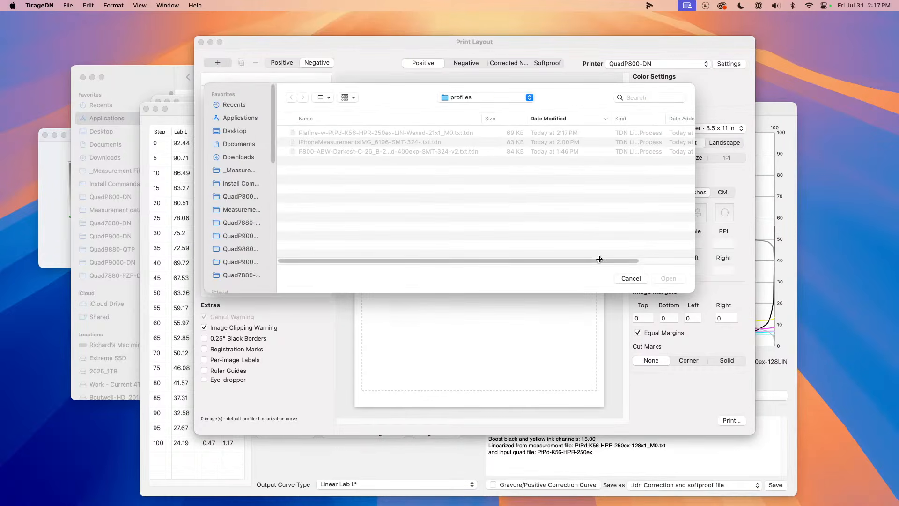
left_click(631, 278)
left_click(39, 5)
mouse_move(68, 5)
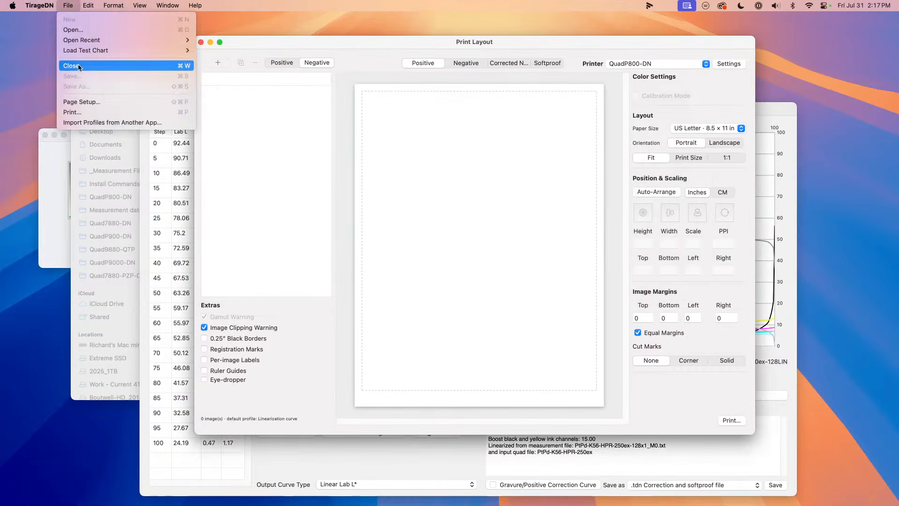
mouse_move(84, 51)
left_click(341, 103)
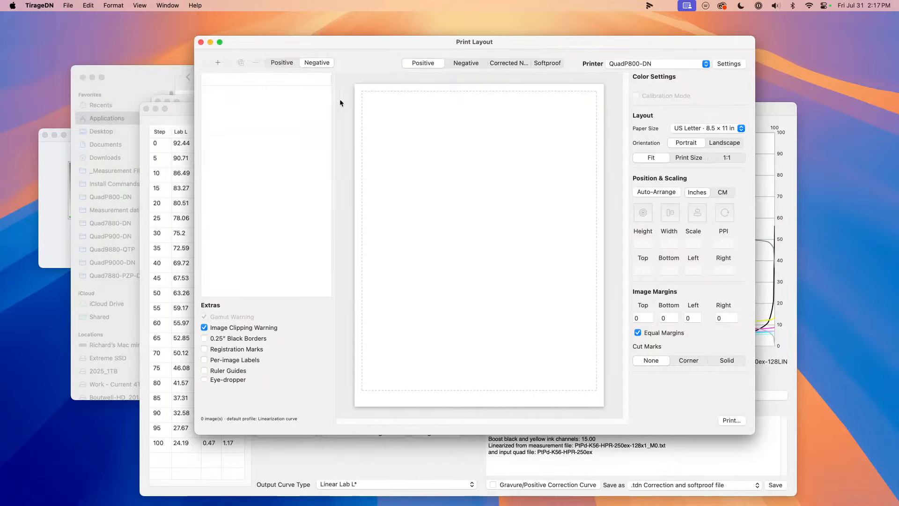
Step: Remove the QTP-ProDN_86x3-Random+51 chart from the print layout and auto-arrange the grayscale torture test on the page
left_click(230, 100)
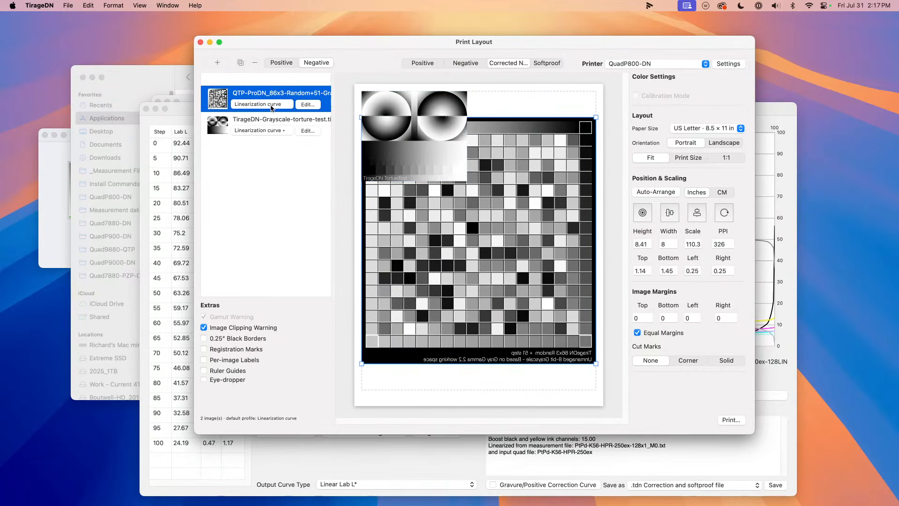
left_click(255, 62)
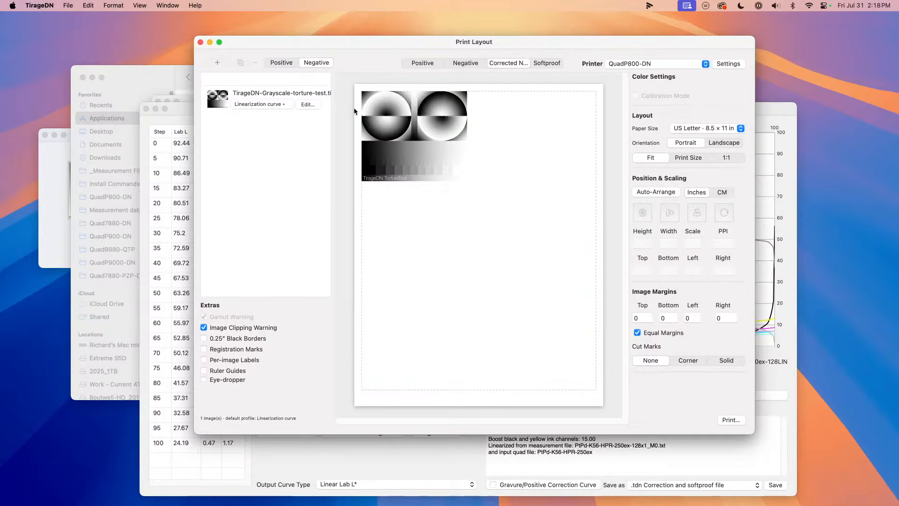
left_click(381, 122)
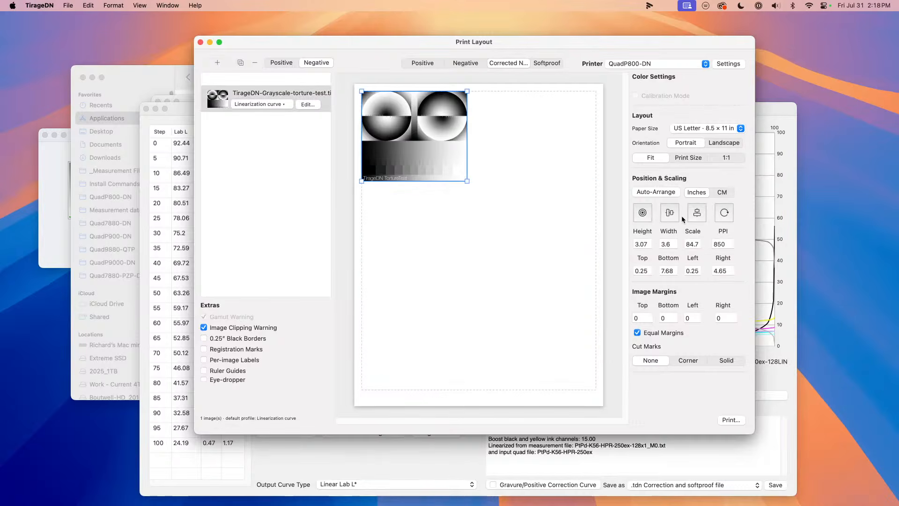
left_click(647, 193)
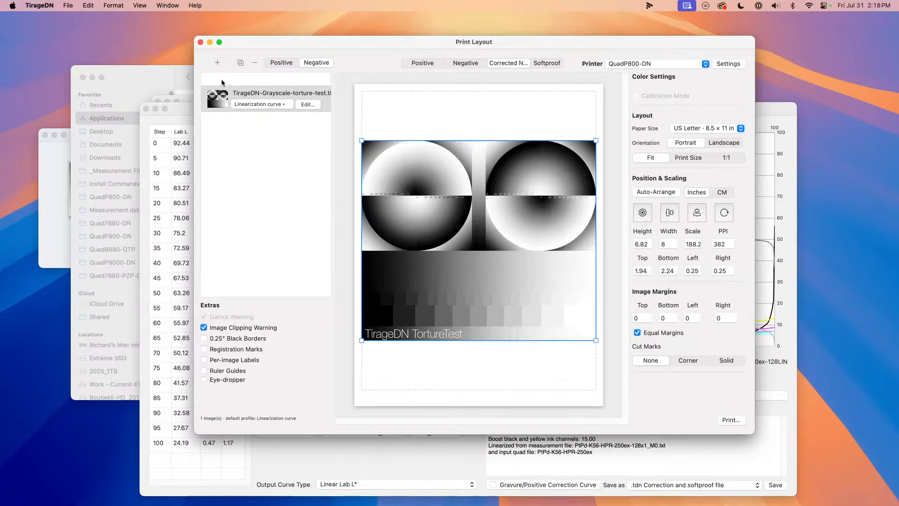
Step: Assign the profile Platine-w-PtPd-K56-HPR-250ex-LIN-Waxed-21x1_M0.txt.tdn to the grayscale torture test
left_click(260, 104)
left_click(335, 127)
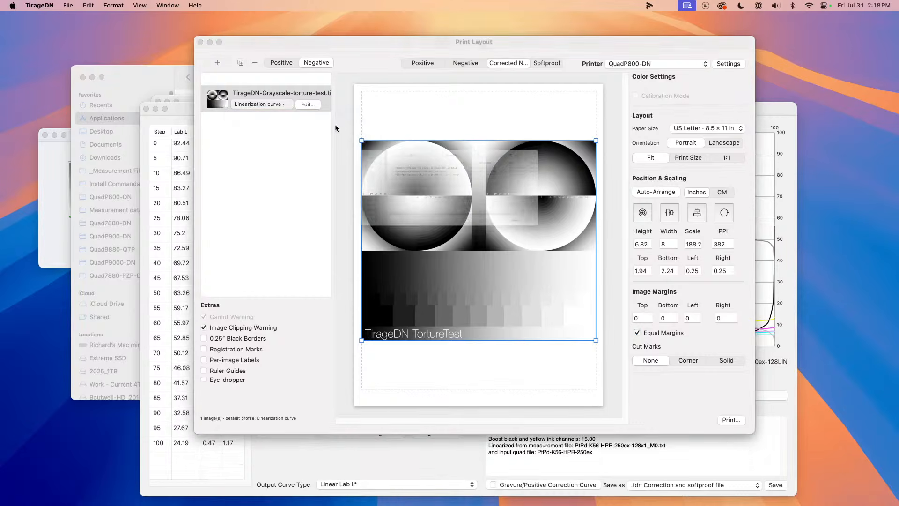
left_click(382, 132)
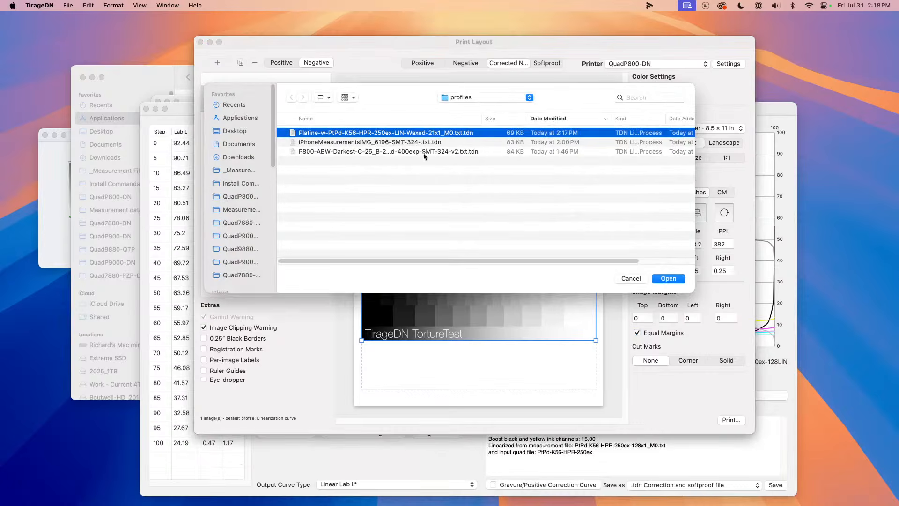
left_click(669, 281)
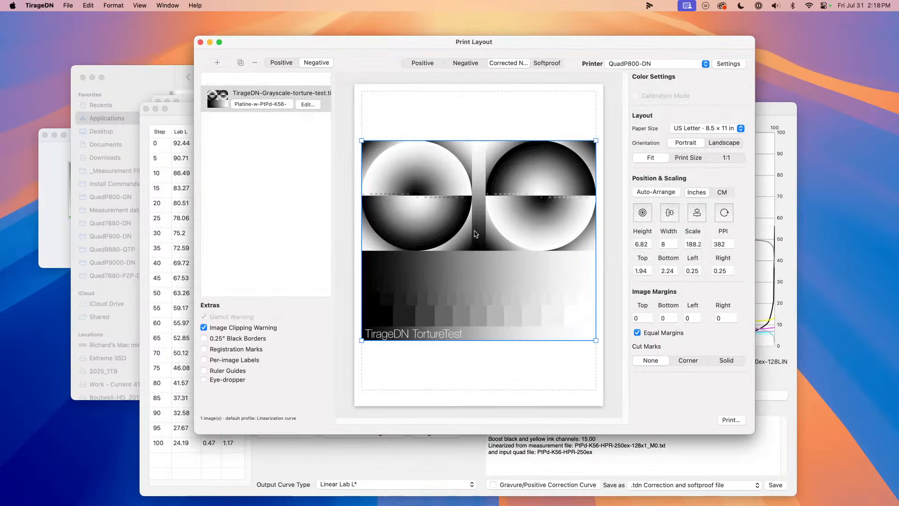
Step: Compare the Negative, Corrected Negative and Softproof previews of the grayscale torture test
left_click(475, 65)
left_click(501, 64)
left_click(557, 65)
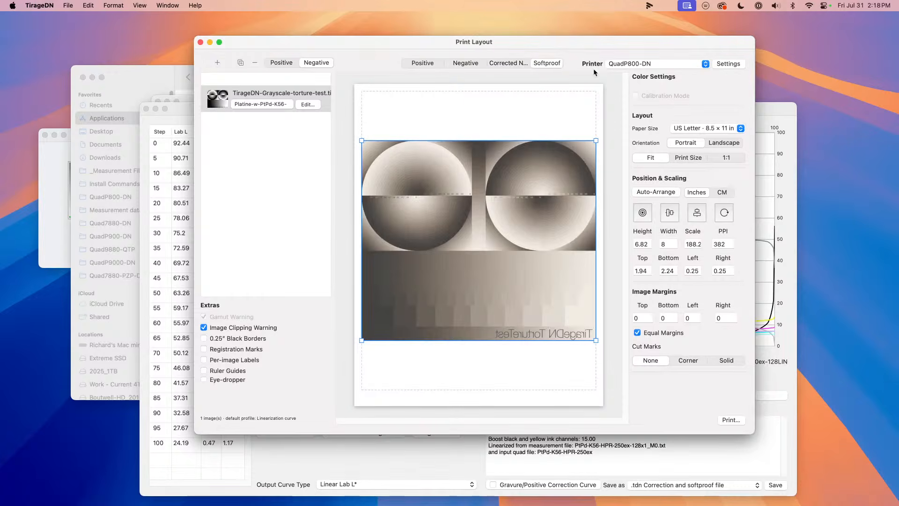
Step: Keep the QuadP800-DN as the printer and open its QuadToneRIP printer options
left_click(633, 65)
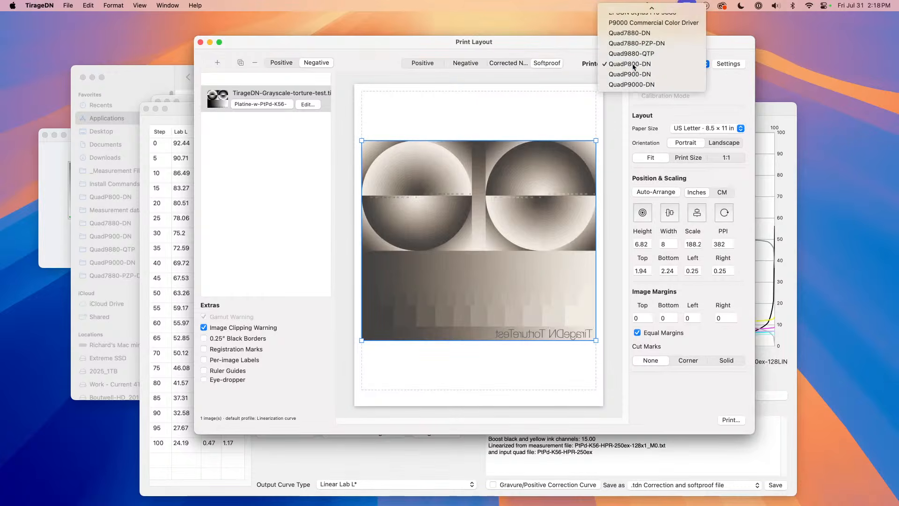
left_click(633, 65)
left_click(728, 64)
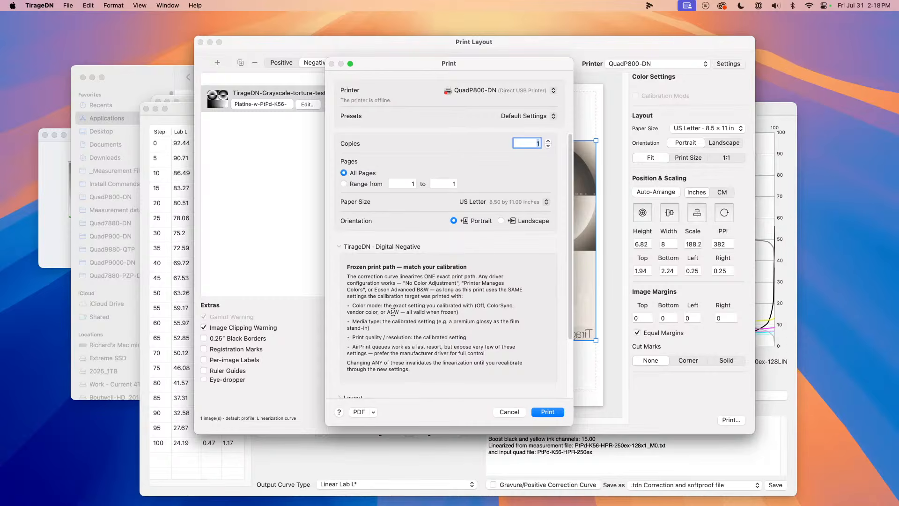
scroll(393, 312, "down", 3)
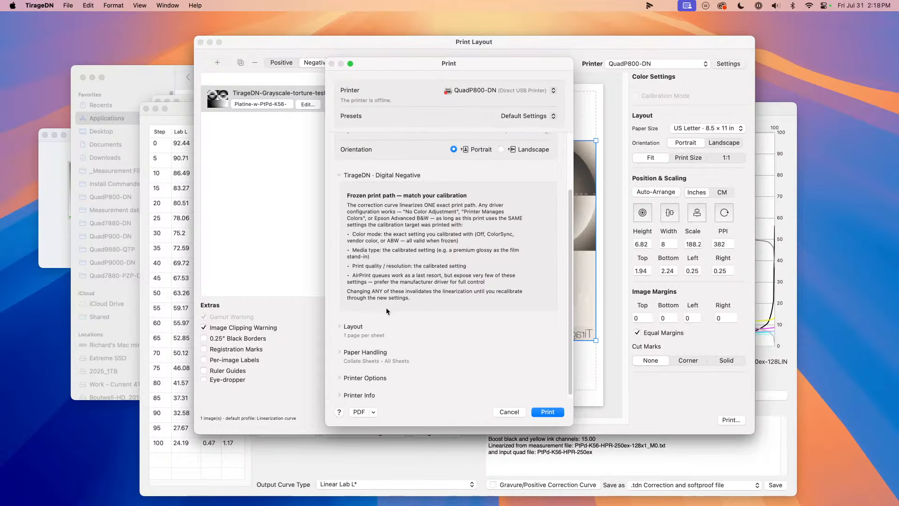
left_click(342, 377)
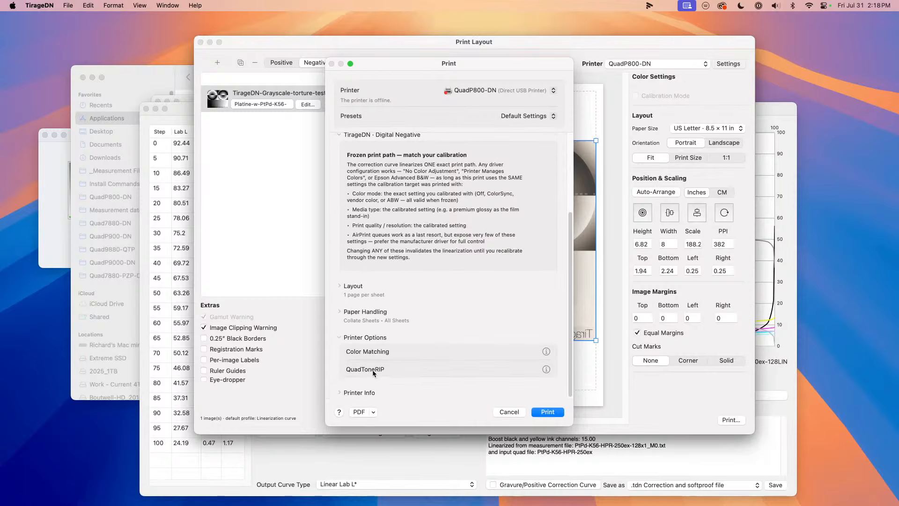
left_click(366, 369)
Step: Set the mode to QuadTone RIP 16-bit with PtPd-K56-HPR-250ex-LIN as Curve 1, accept, and cancel the print settings
left_click(406, 146)
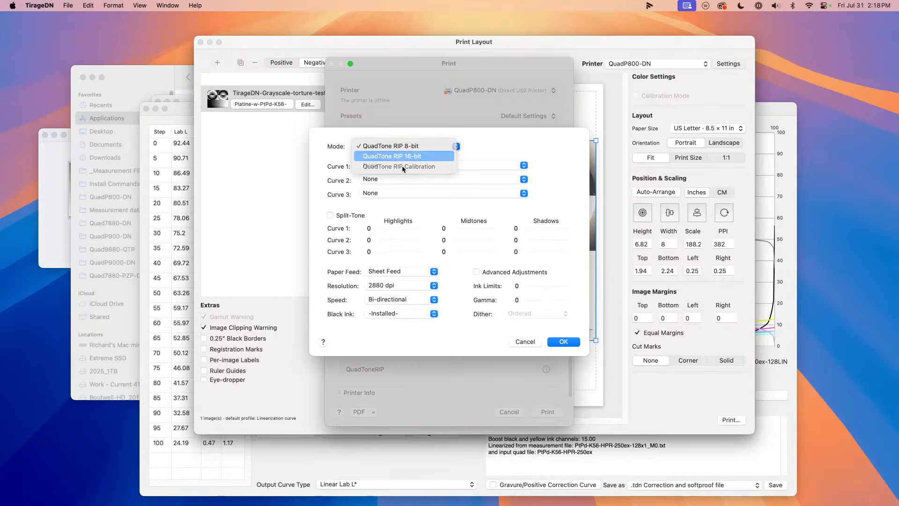
left_click(402, 155)
left_click(403, 165)
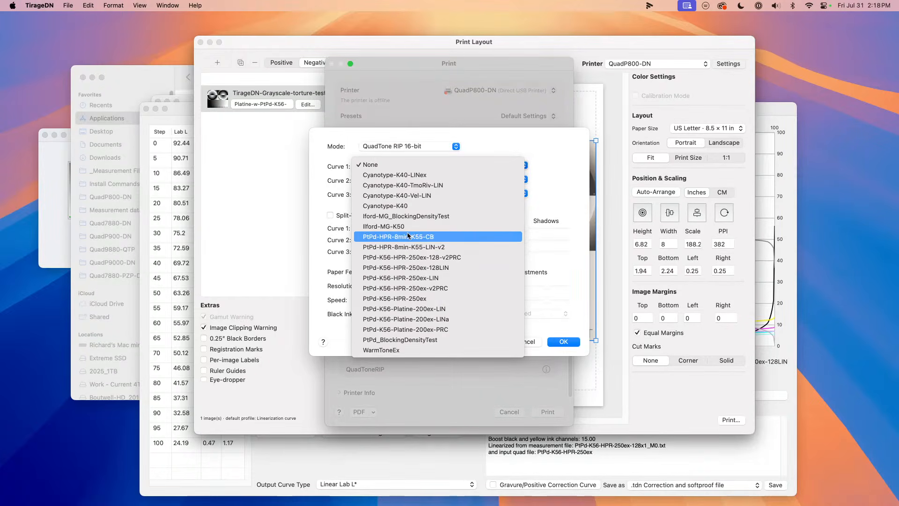
left_click(420, 278)
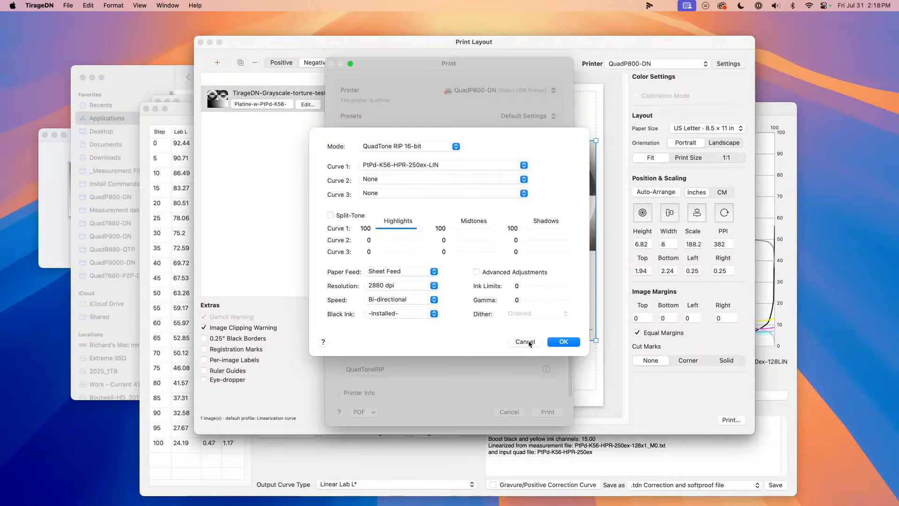
left_click(563, 341)
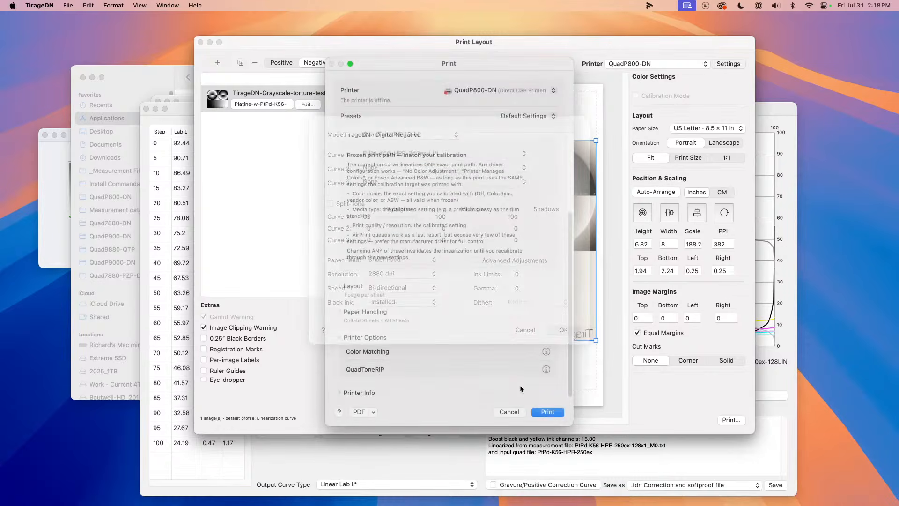
left_click(508, 410)
Step: Switch the layout's printer to QuadP9000-DN and set the paper size to 44x12 Proofing Roll through Page Setup
left_click(413, 130)
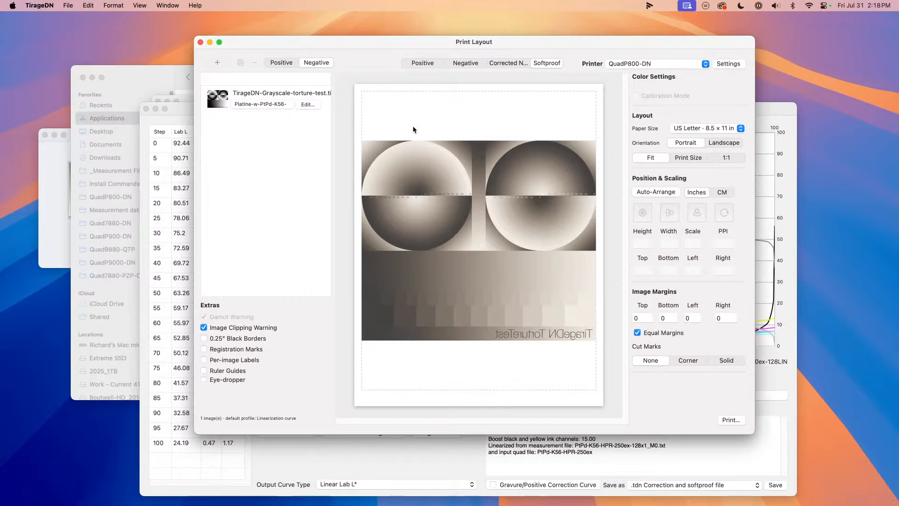
left_click(628, 64)
left_click(665, 83)
left_click(701, 131)
left_click(696, 143)
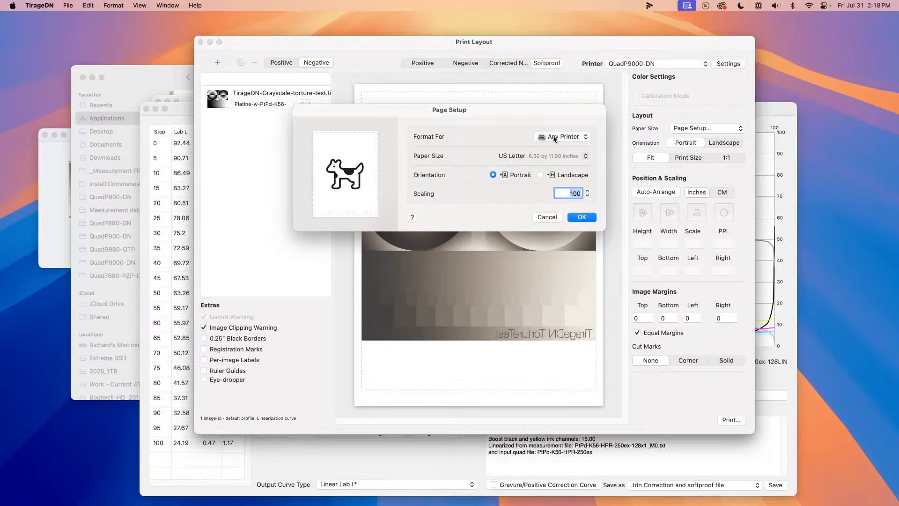
left_click(526, 156)
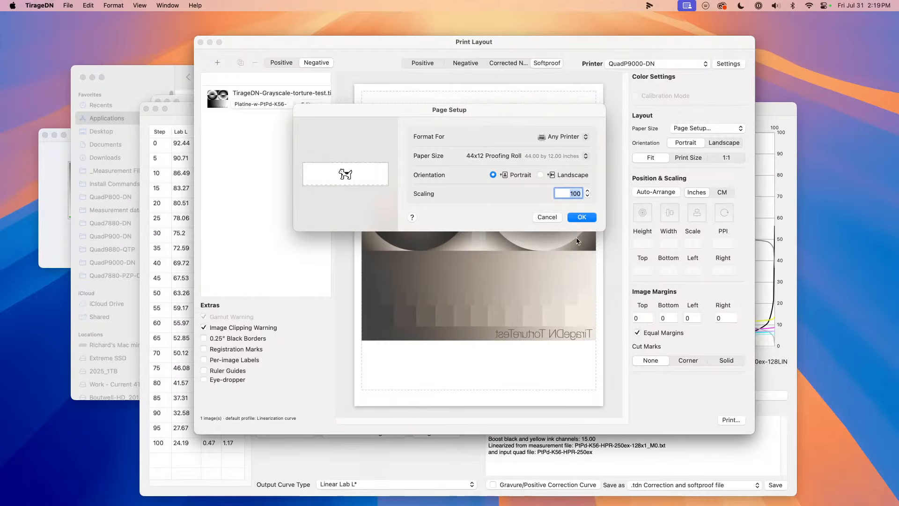
left_click(583, 218)
Step: Duplicate the grayscale torture test three times in the image list
left_click(383, 243)
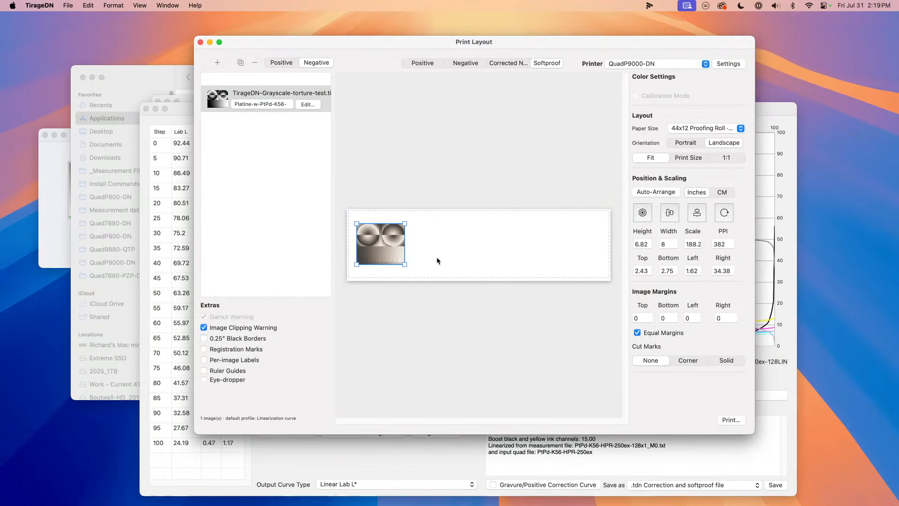
left_click(258, 161)
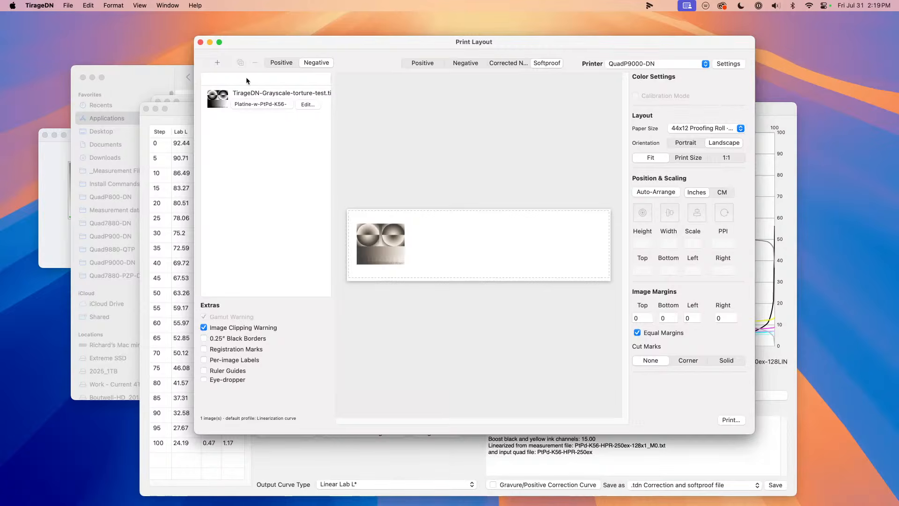
left_click(210, 104)
left_click(241, 63)
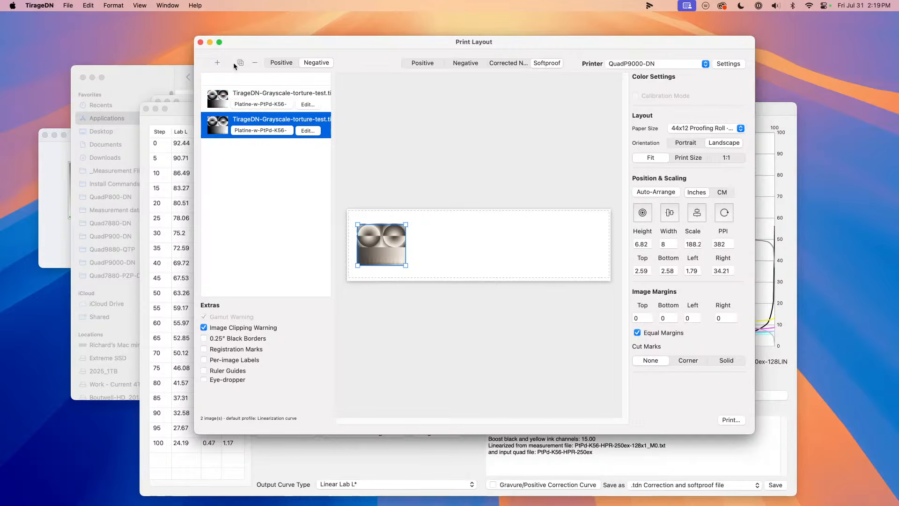
left_click(240, 63)
left_click(240, 63)
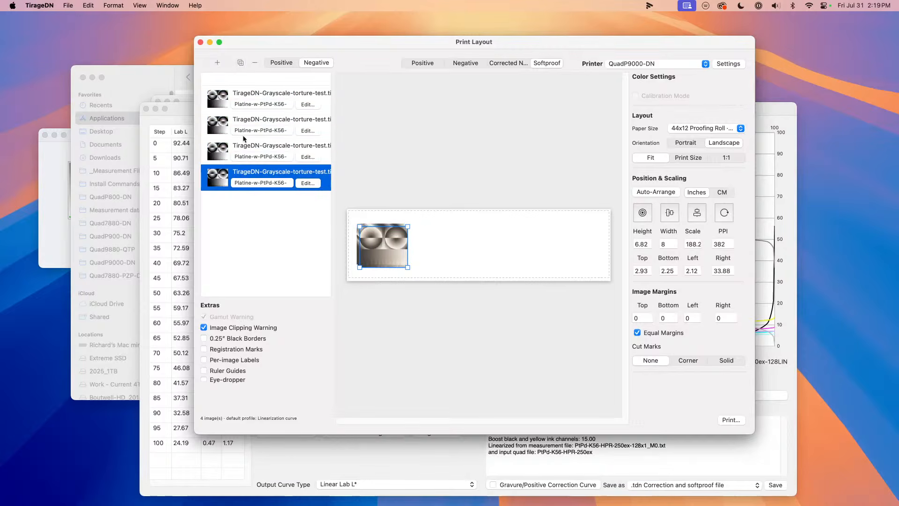
Step: Examine the P800-ABW-Darkest profile in the Profile Library and close the library
left_click(244, 131)
left_click(314, 153)
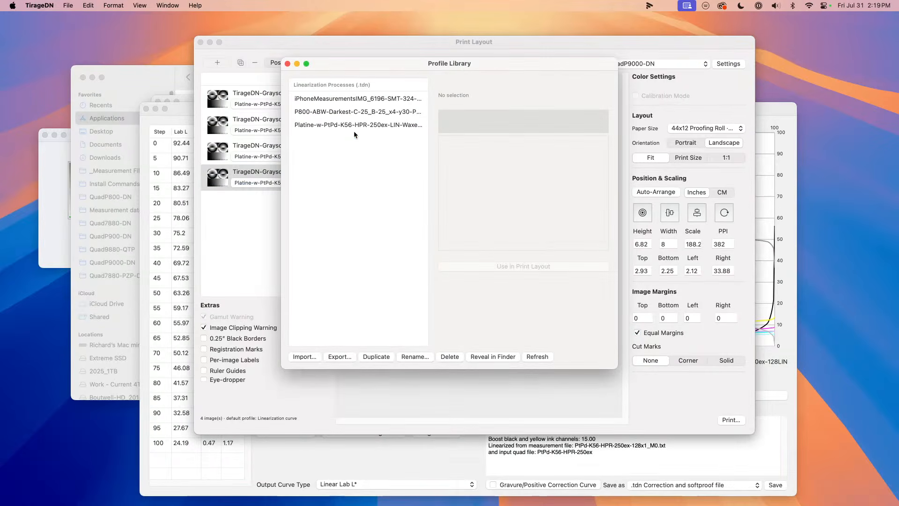
left_click(380, 115)
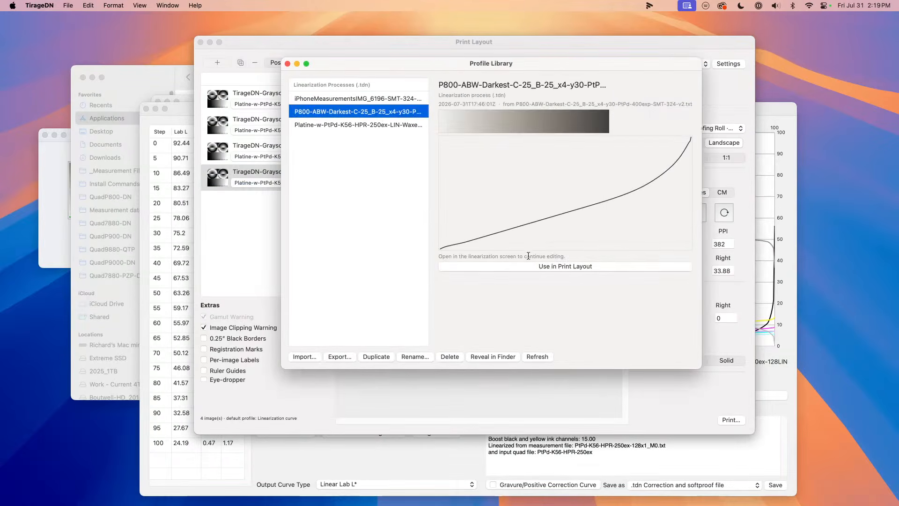
left_click(287, 64)
left_click(263, 183)
left_click(263, 182)
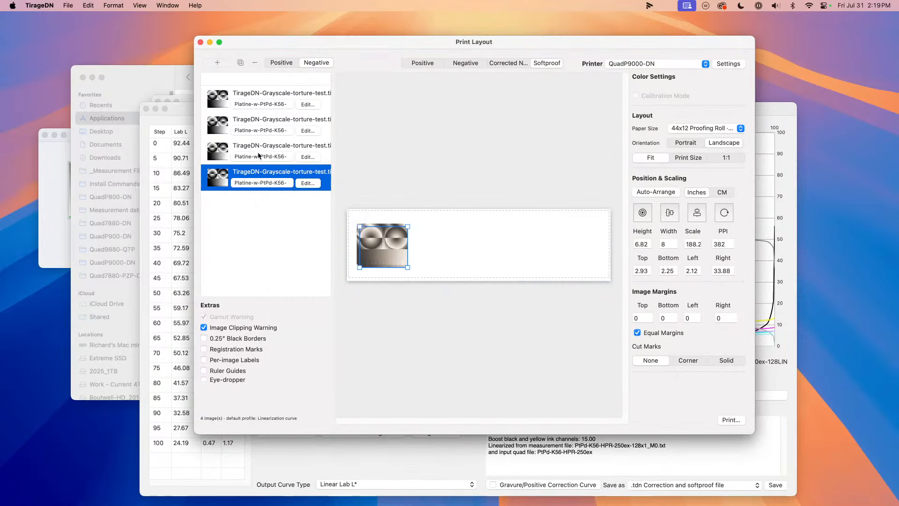
Step: Assign the profile iPhoneMeasurementsIMG_6196-SMT-324-.txt.tdn to the second copy of the grayscale torture test
left_click(266, 134)
left_click(349, 143)
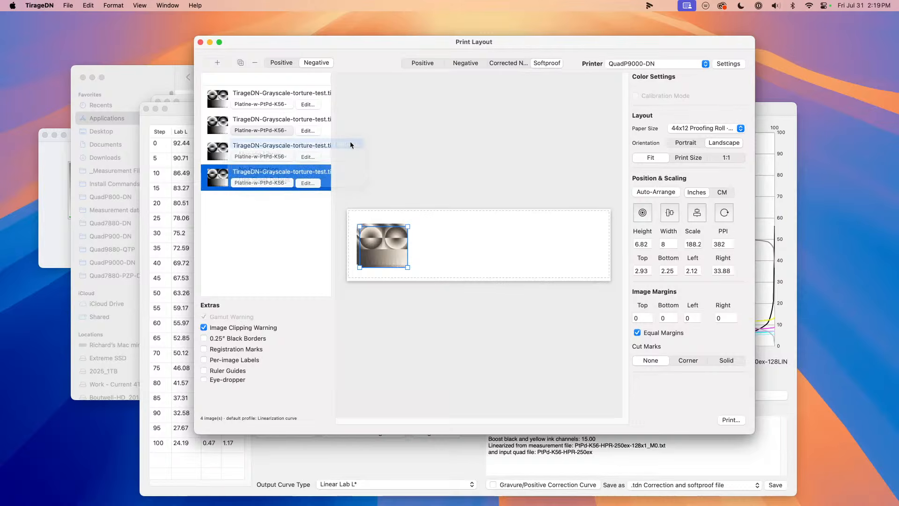
left_click(381, 143)
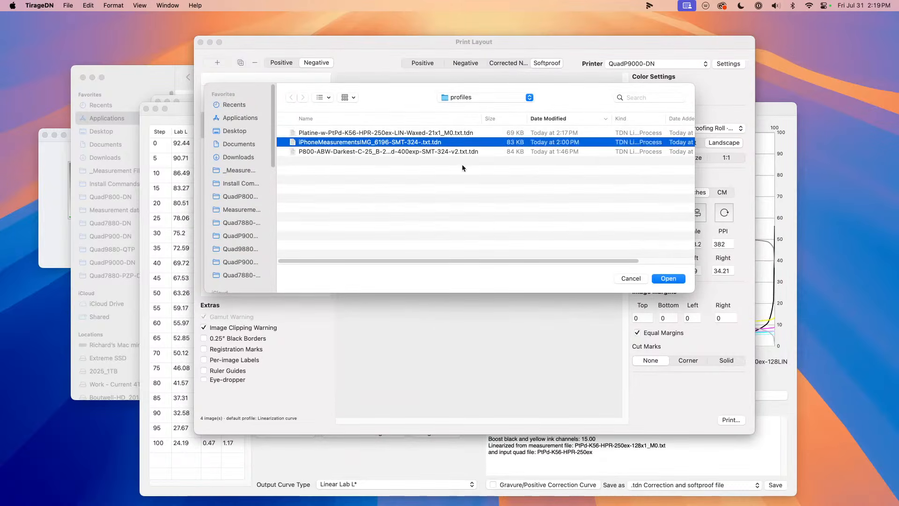
left_click(669, 278)
Step: Assign the P800-ABW-Darkest SMT-324-v2 .tdn profile to the third copy of the grayscale torture test
left_click(263, 182)
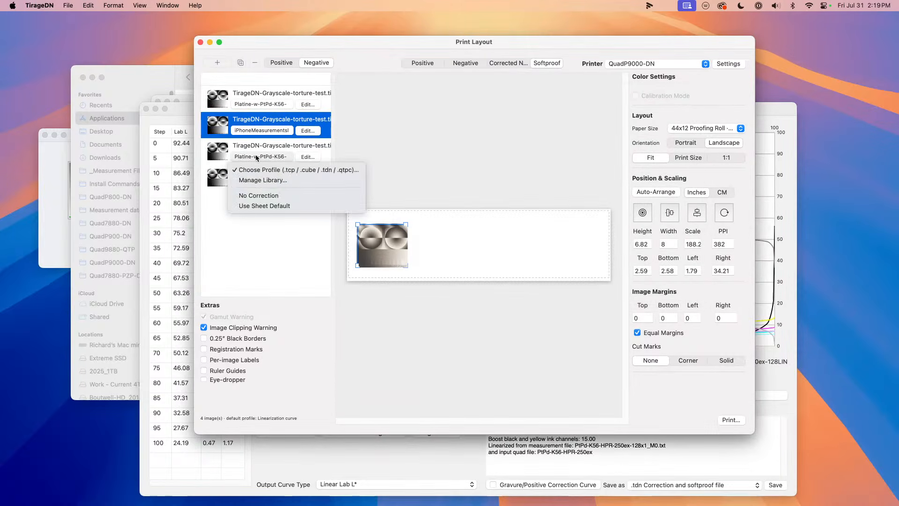
left_click(277, 171)
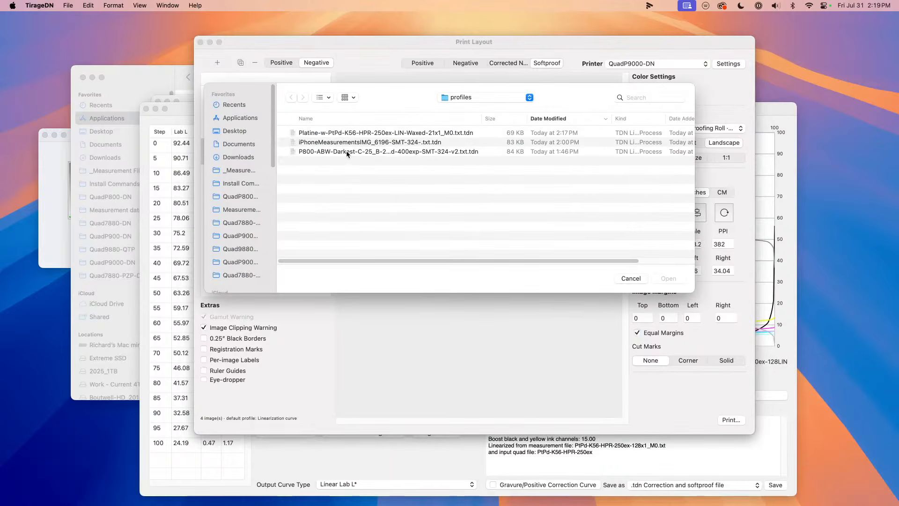
left_click(346, 151)
left_click(668, 278)
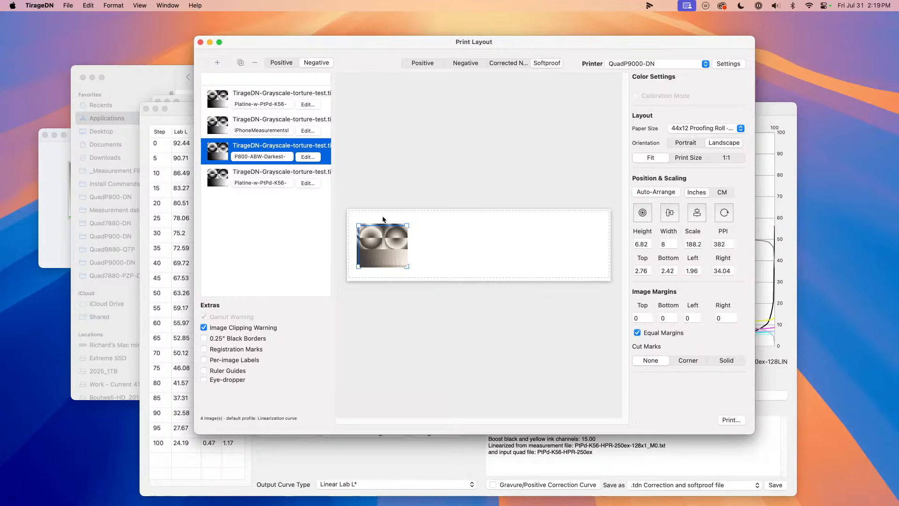
Step: Spread the four grayscale torture test copies in a side-by-side row across the 44x12 page
left_click_drag(384, 238, 572, 247)
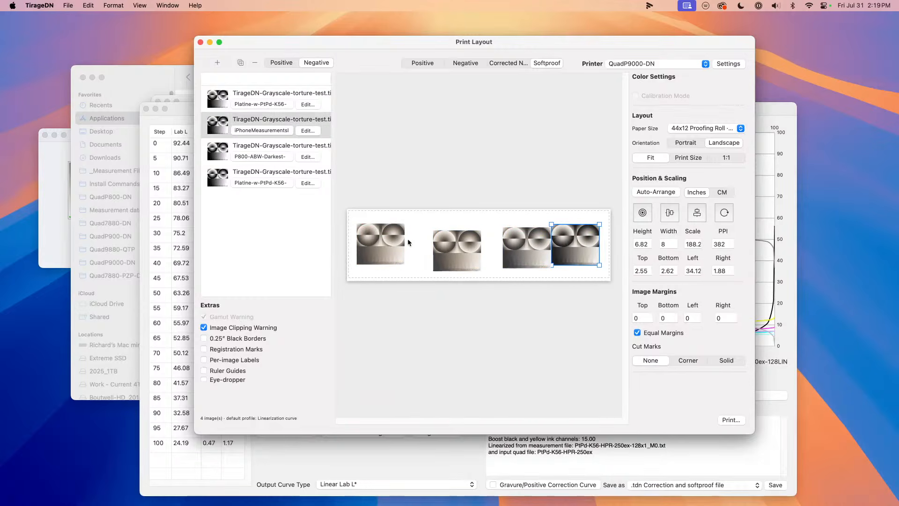
left_click_drag(442, 248, 422, 247)
left_click(499, 244)
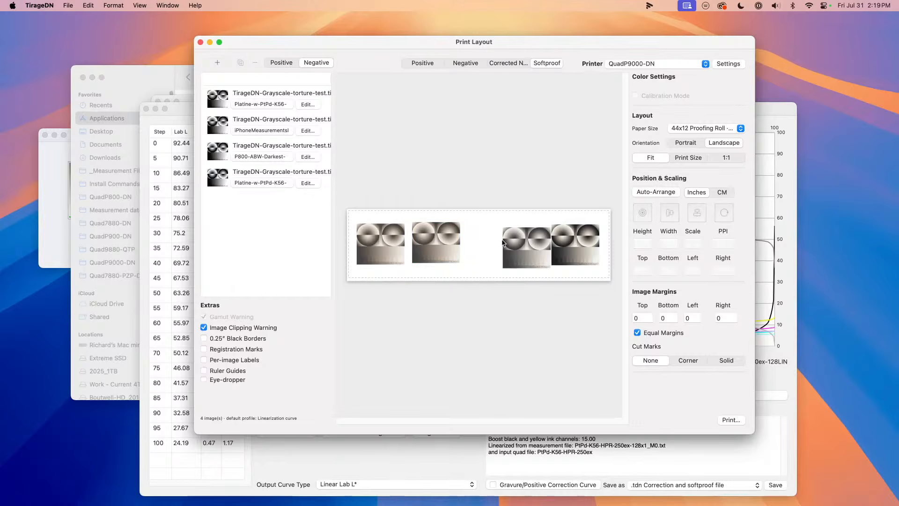
left_click_drag(520, 249, 487, 248)
left_click_drag(569, 246, 553, 243)
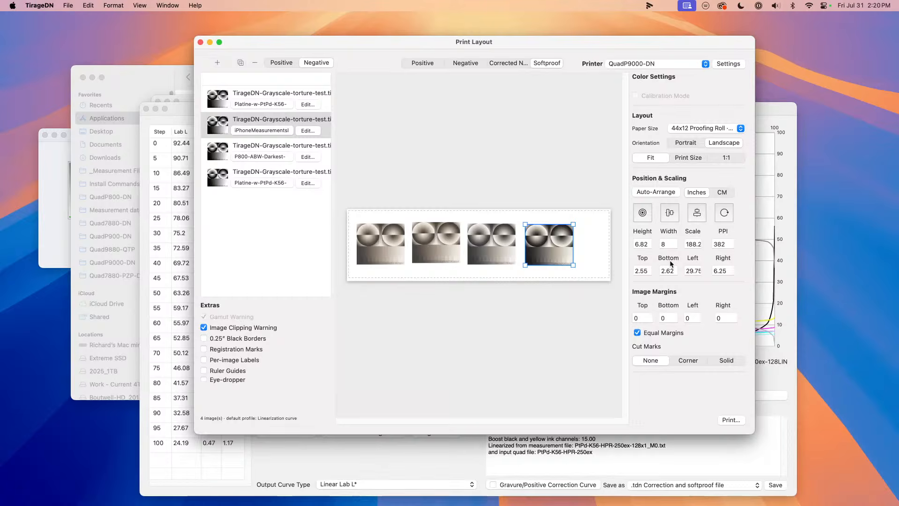
Step: Close the Print Layout windows and the Digital Negative Viewer
left_click(201, 42)
left_click(477, 204)
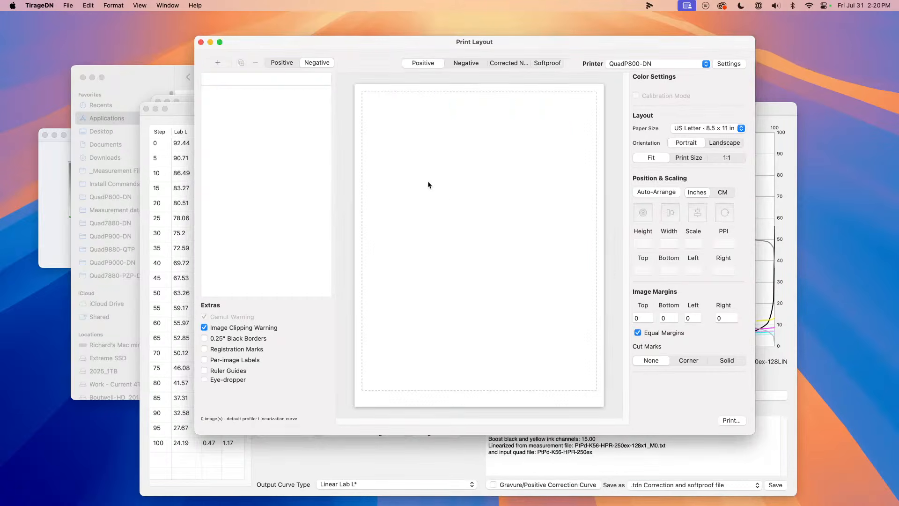
key("super+Tab")
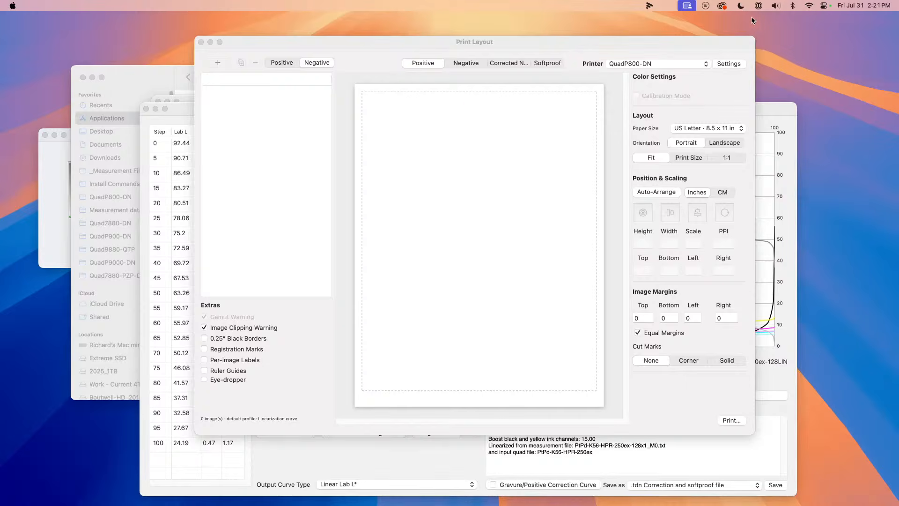
left_click(691, 42)
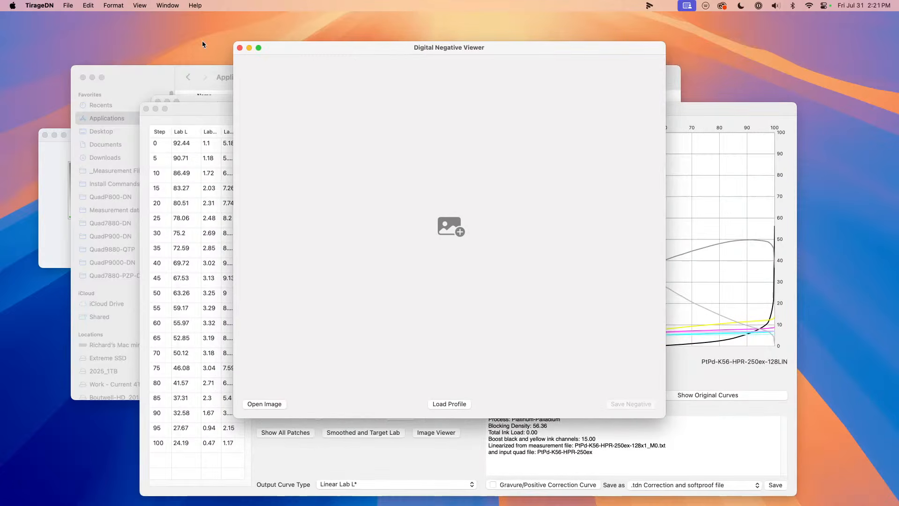
left_click(201, 42)
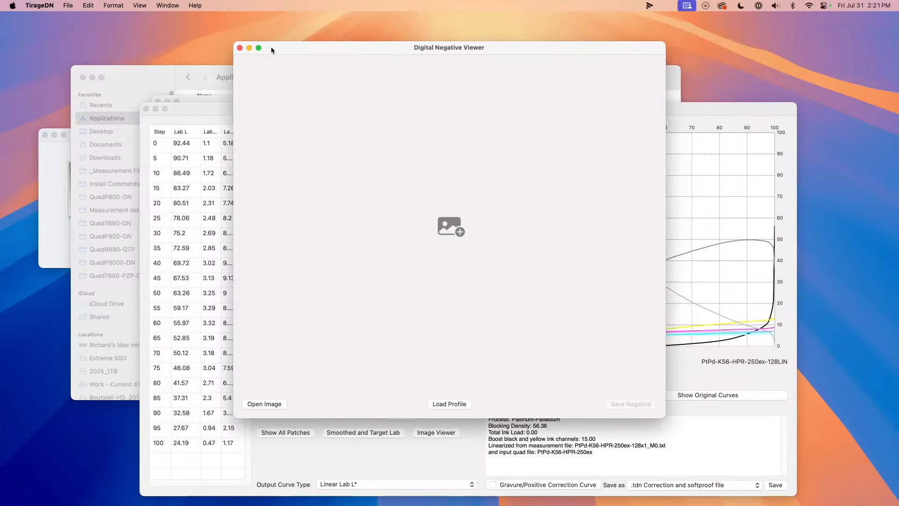
left_click(239, 48)
Step: Close QuadToneProfiler-DN Pro's Linearization window and the window offering Calibration and Printing
left_click(242, 109)
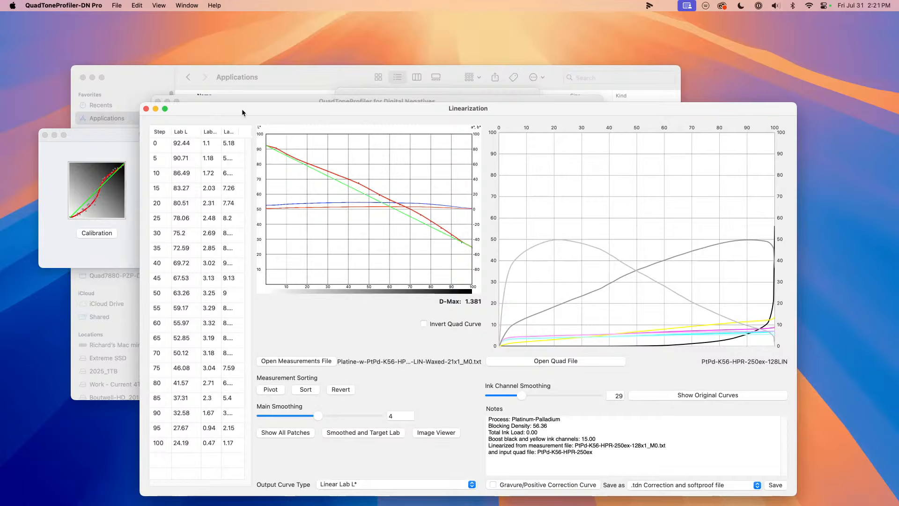
left_click(146, 109)
left_click(157, 101)
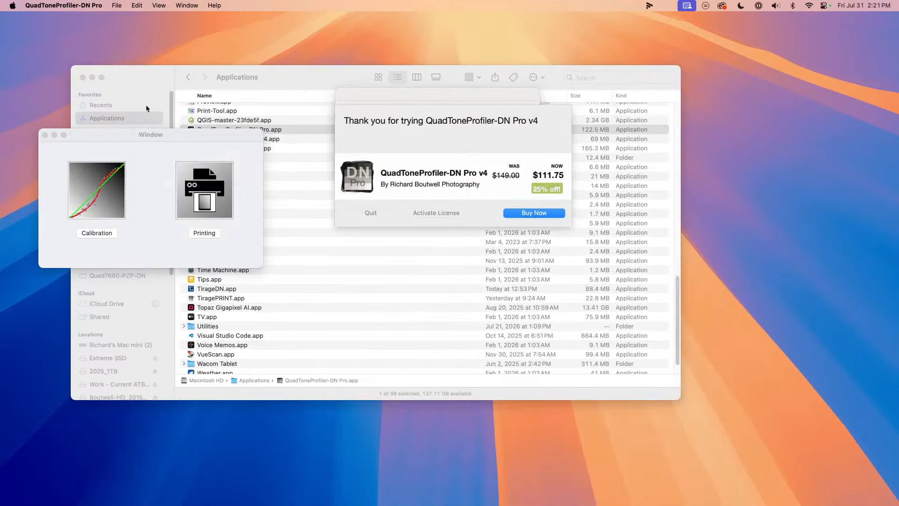
left_click(144, 136)
left_click(45, 136)
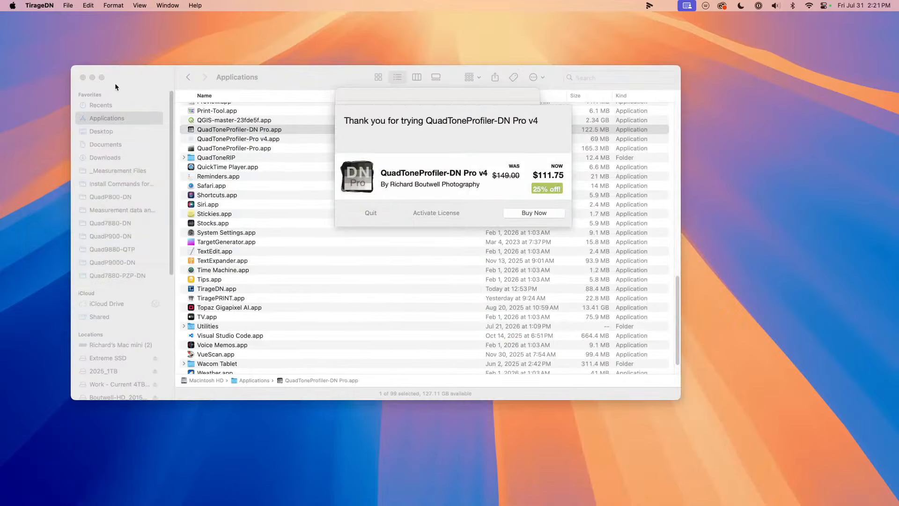
Step: Close the Applications folder window and quit QuadToneProfiler-DN Pro from its trial notice
left_click_drag(115, 84, 116, 82)
left_click(84, 76)
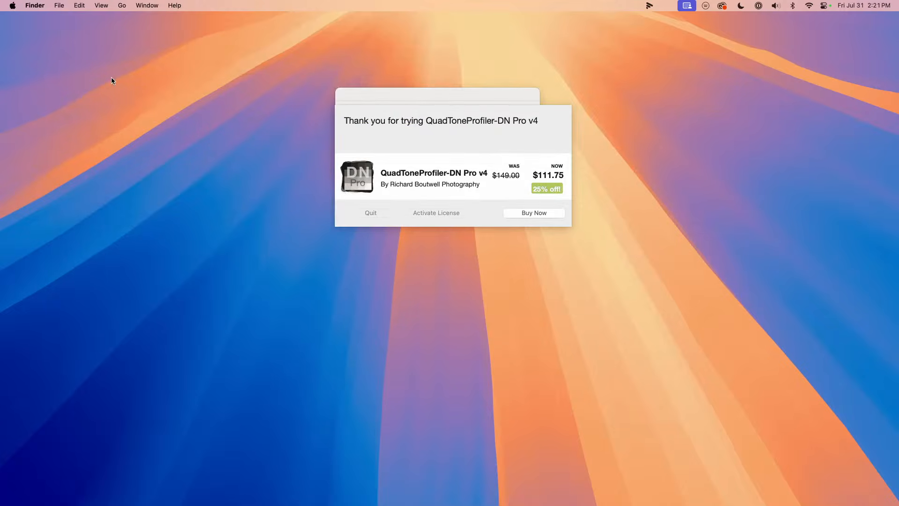
left_click(382, 212)
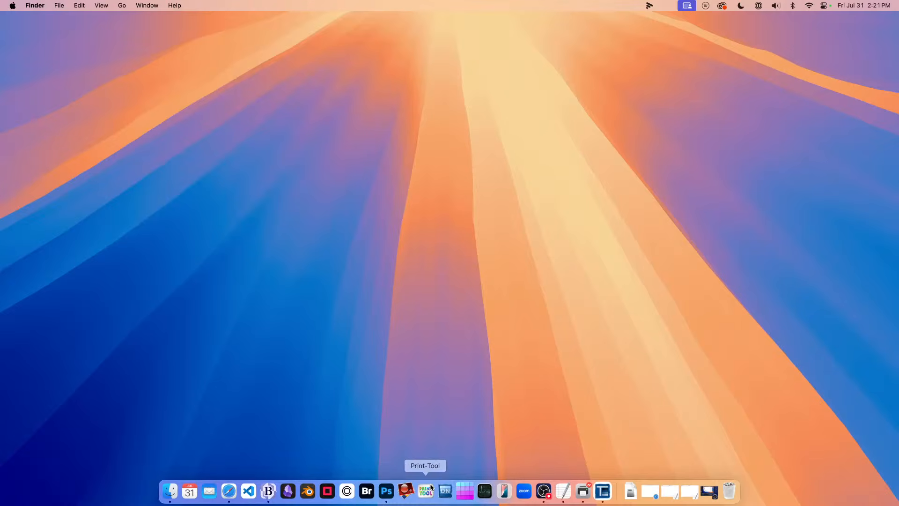
Step: Launch TiragePRINT from the Applications folder and continue its trial
left_click(173, 493)
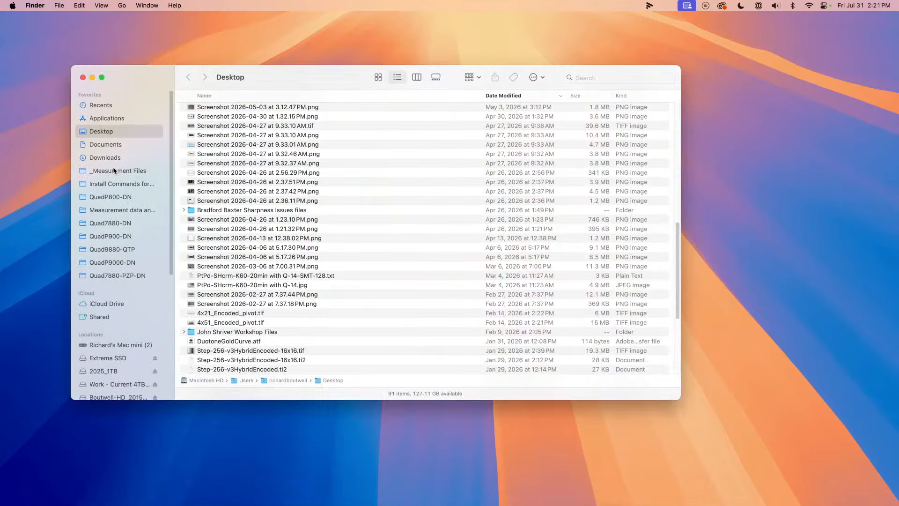
left_click(120, 119)
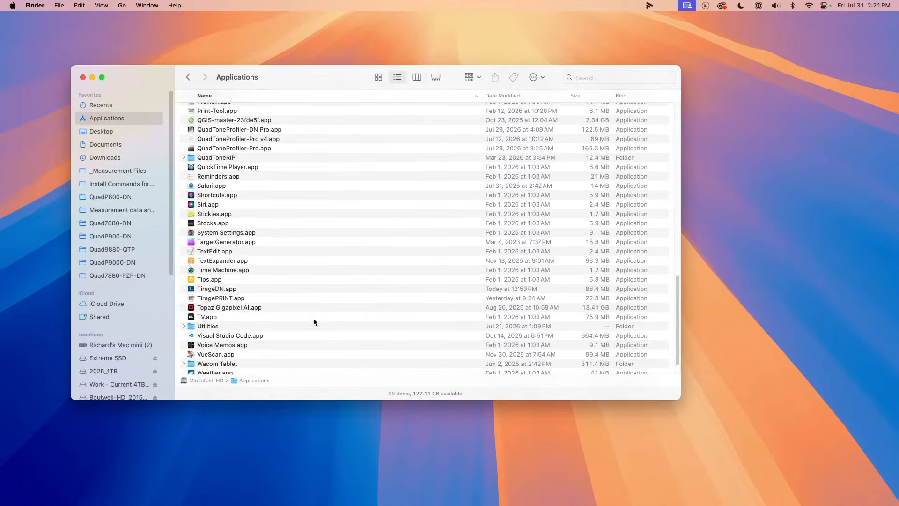
left_click(220, 299)
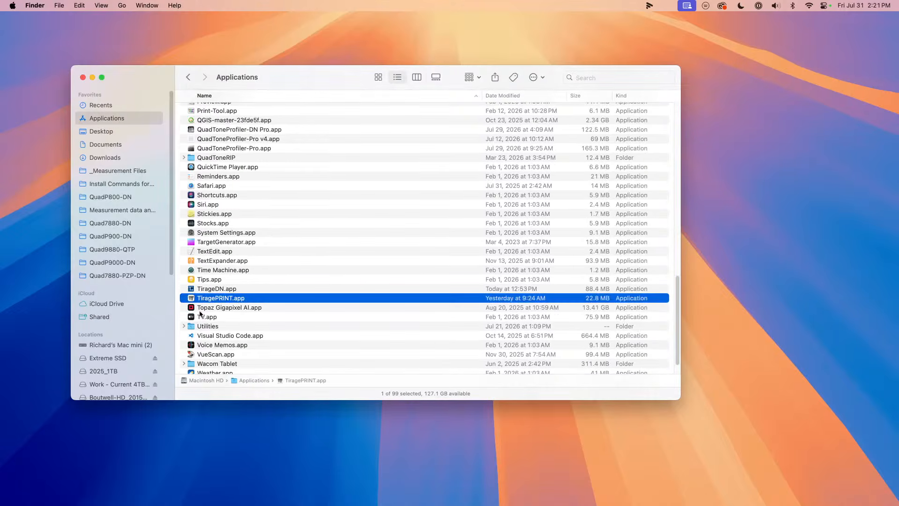
double_click(212, 302)
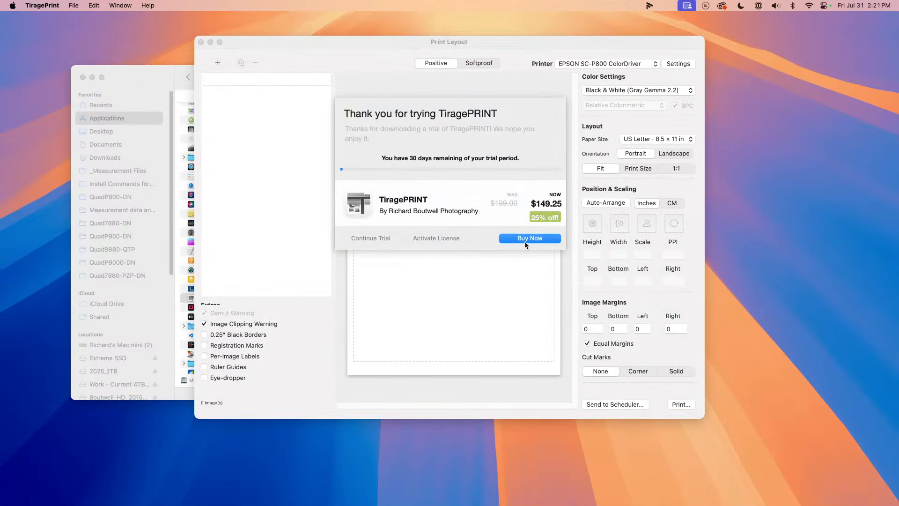
left_click(378, 239)
Step: Enlarge the Print Layout window and move it up towards the upper-left corner of the desktop
left_click_drag(242, 45, 129, 43)
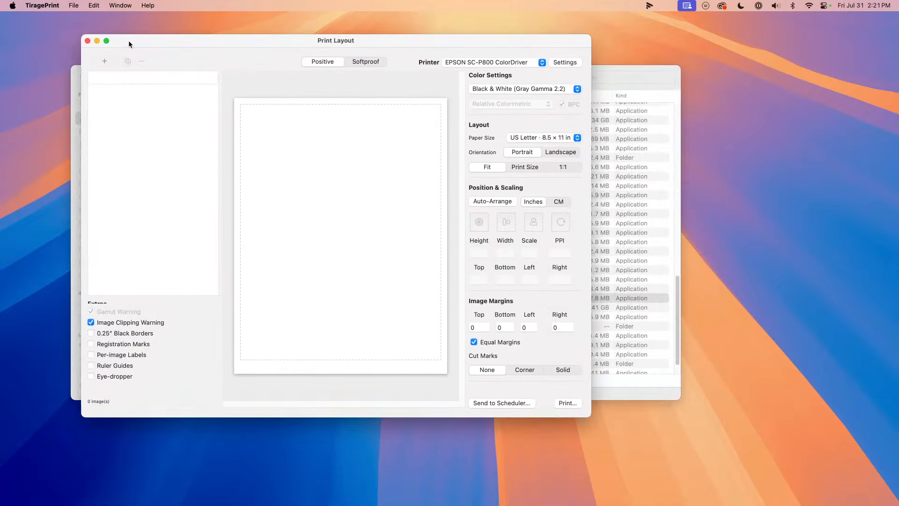
left_click_drag(588, 417, 802, 505)
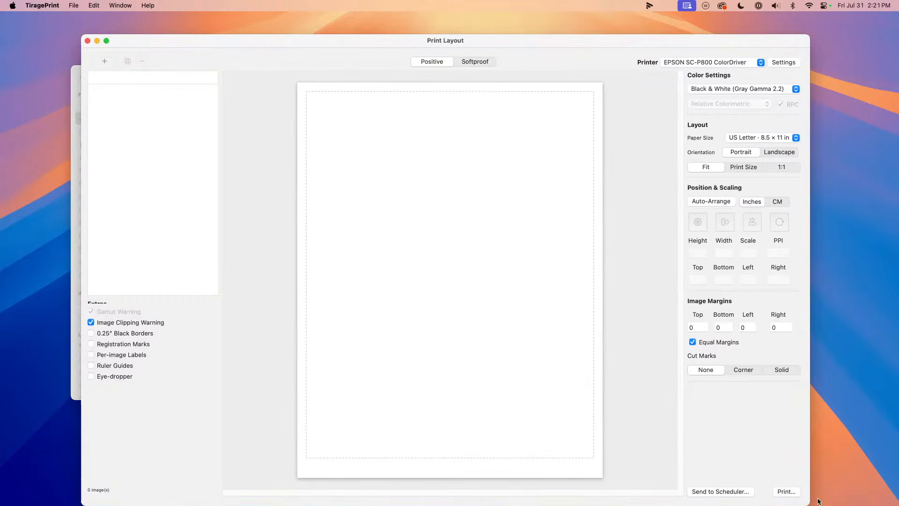
left_click_drag(543, 41, 501, 10)
Step: View the Print History window, close it along with the Print Layout window, and return to the Applications folder
left_click(117, 5)
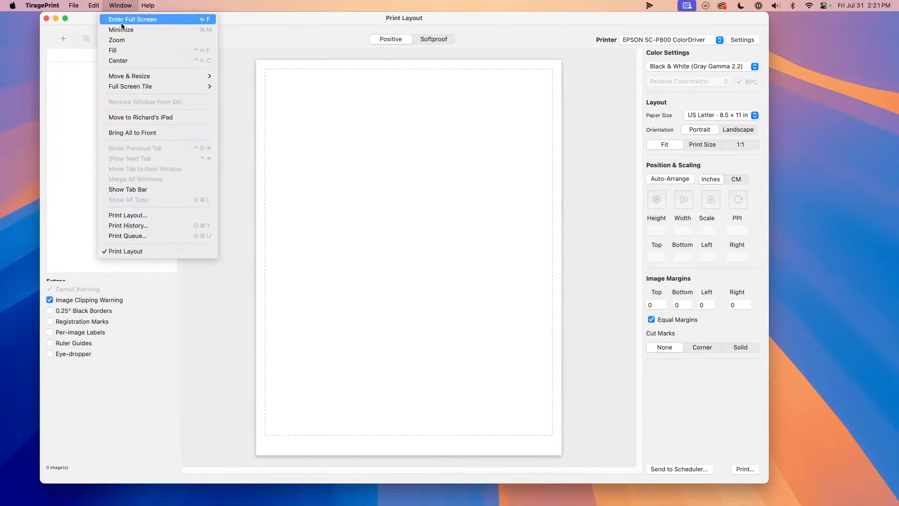
left_click(127, 4)
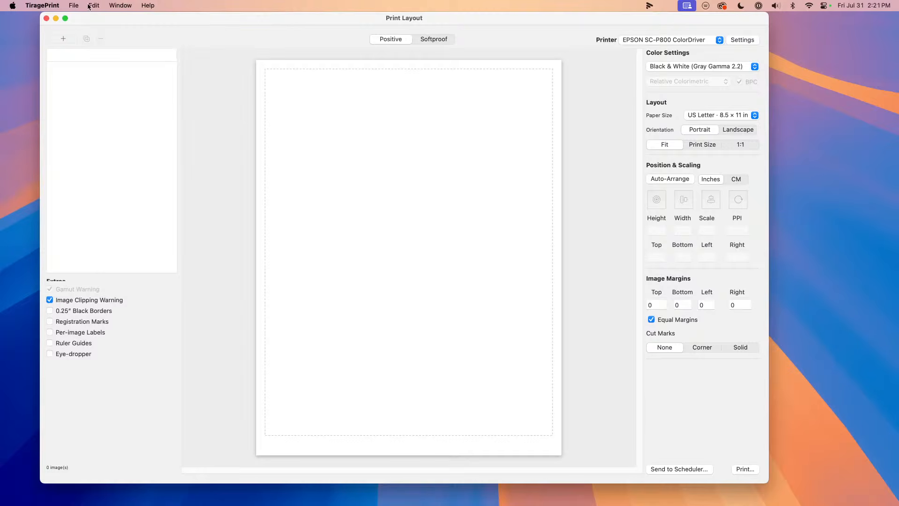
left_click(126, 5)
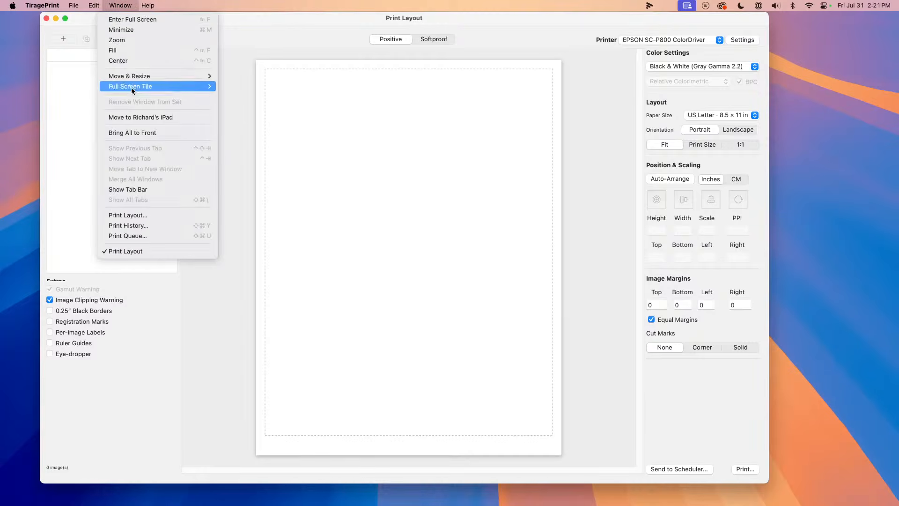
left_click(134, 226)
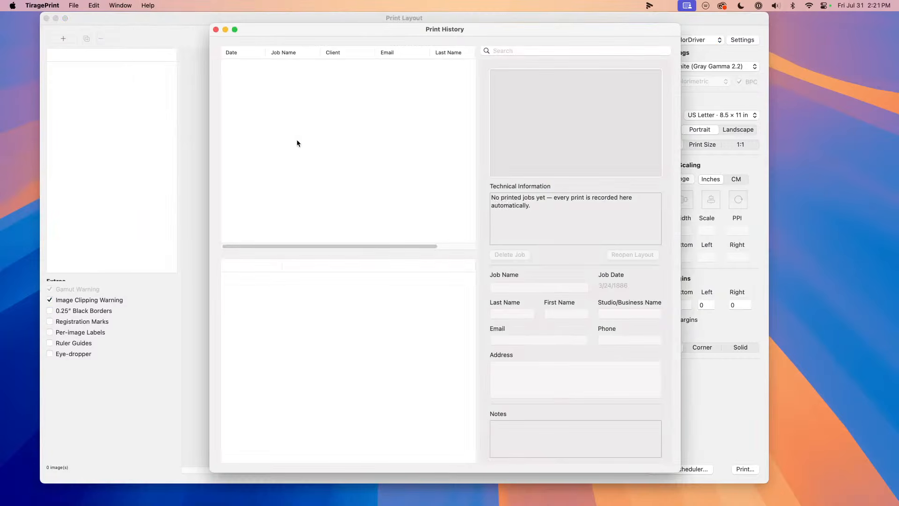
left_click(216, 29)
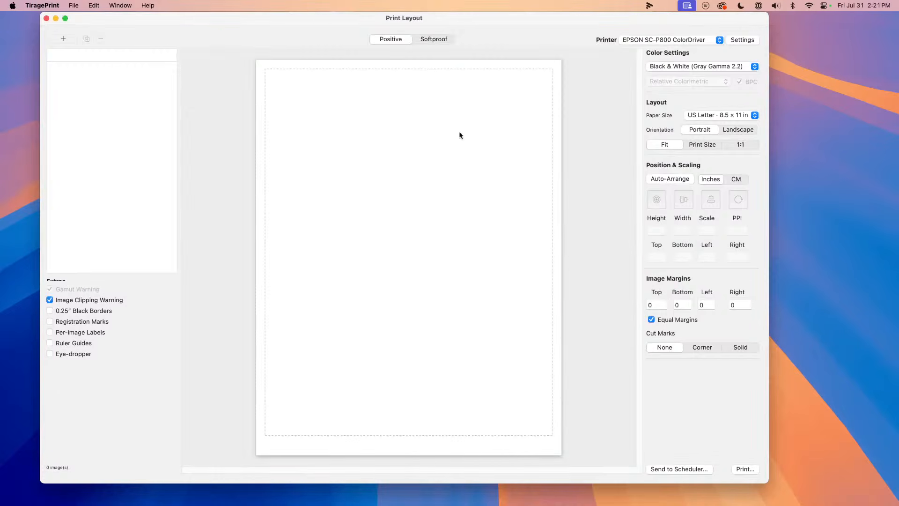
left_click(47, 17)
left_click(335, 81)
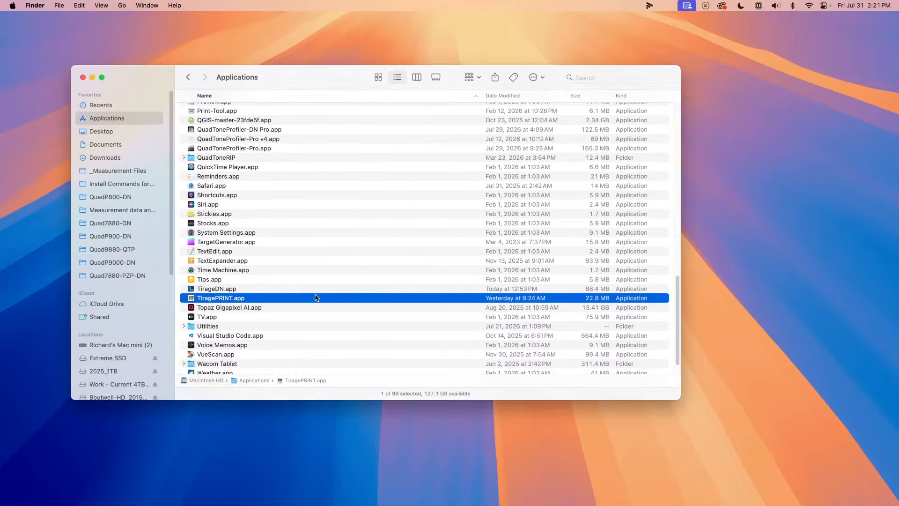
left_click(219, 297)
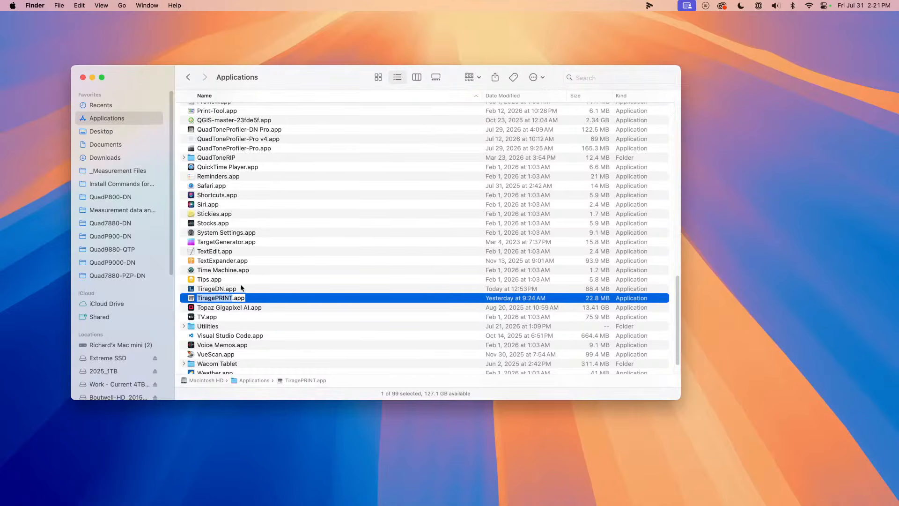
left_click(244, 289)
left_click(239, 300)
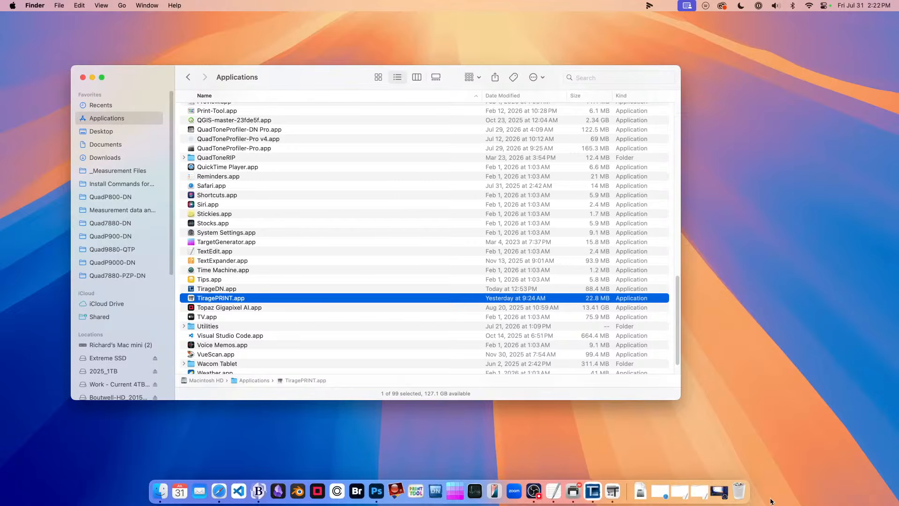
Step: Switch to TirageDN
left_click(600, 490)
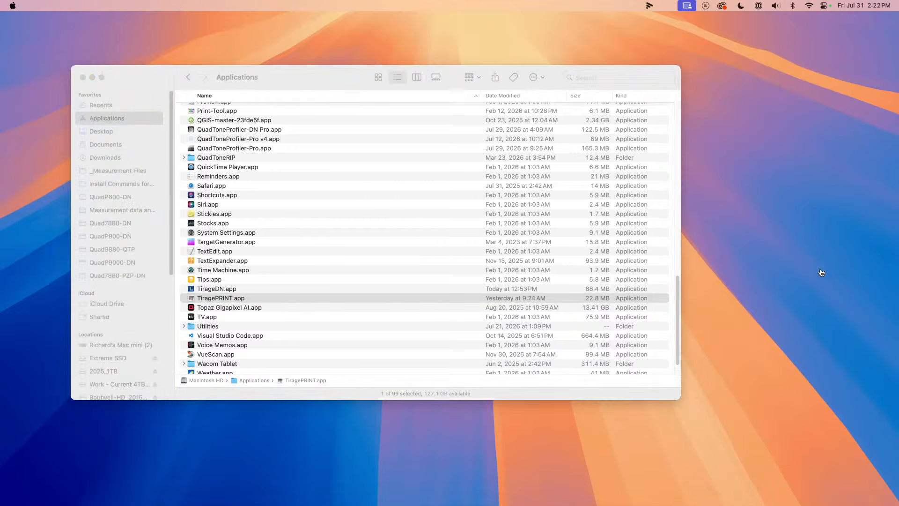